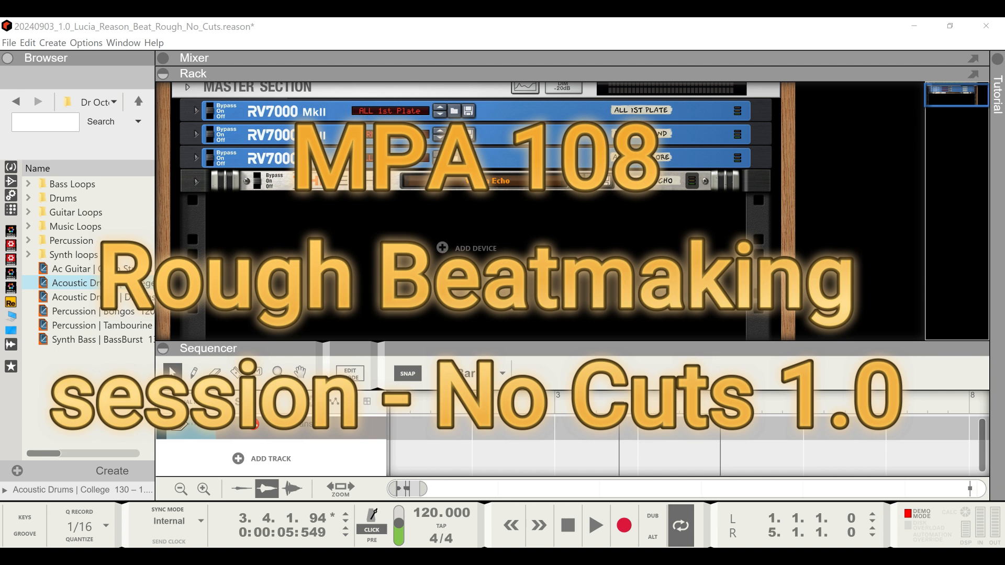
# - Add a Redrum Drum Computer as a new sequencer track and load the House Kit 10 patch into it
pyautogui.moveTo(523, 348); pyautogui.dragTo(524, 323)
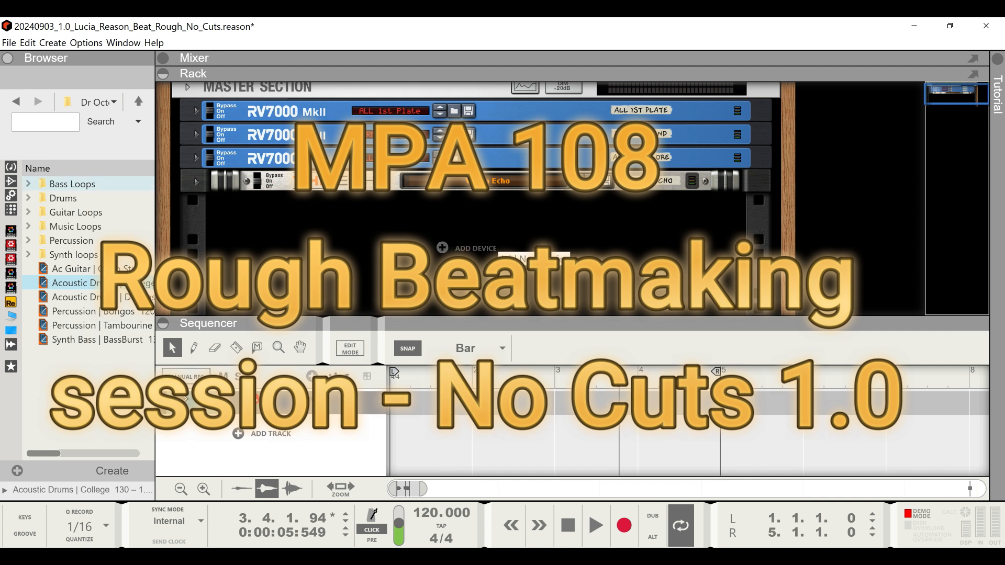
pyautogui.click(10, 167)
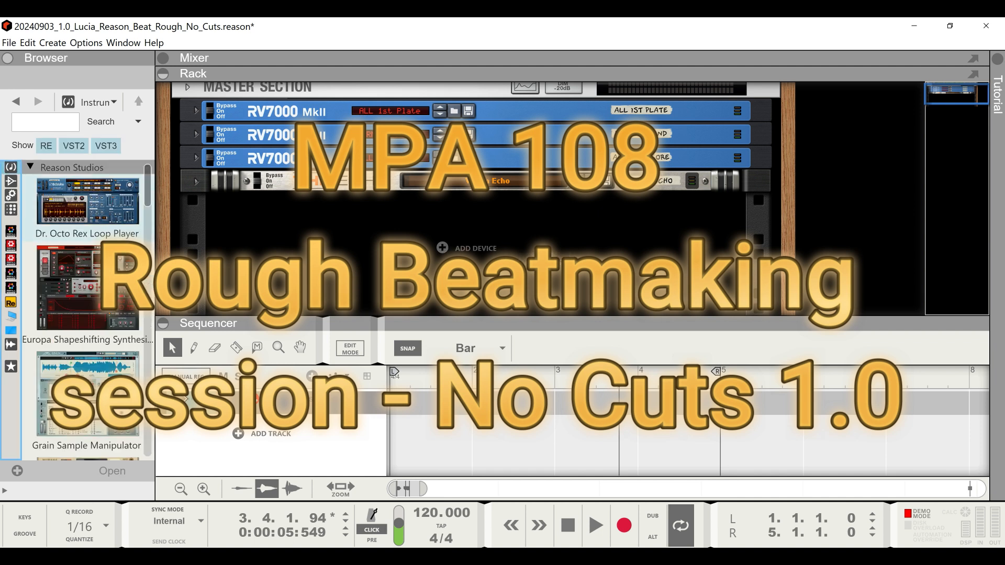
pyautogui.scroll(-3, 86, 309)
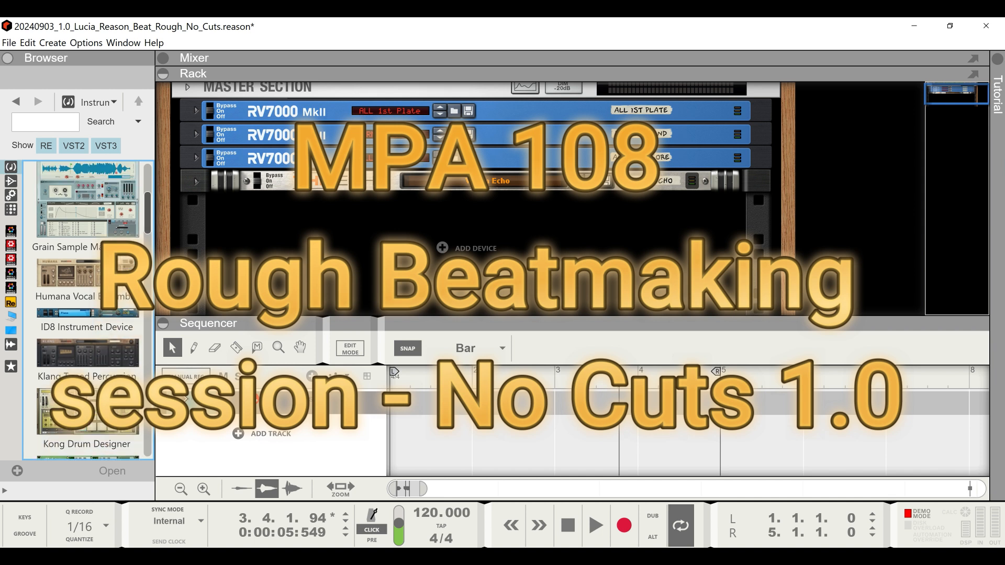
pyautogui.scroll(-8, 87, 314)
pyautogui.scroll(-8, 87, 314)
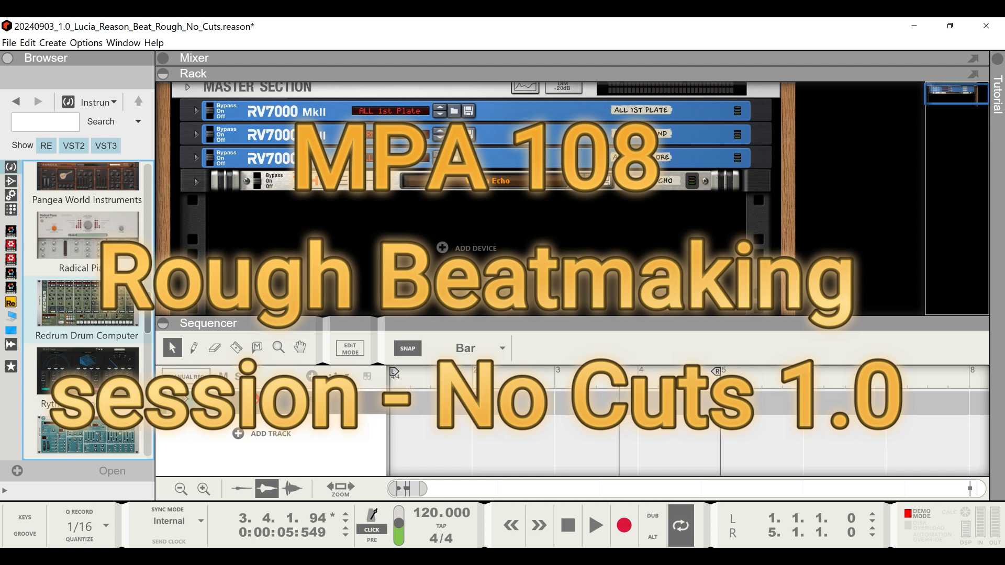
pyautogui.click(108, 303)
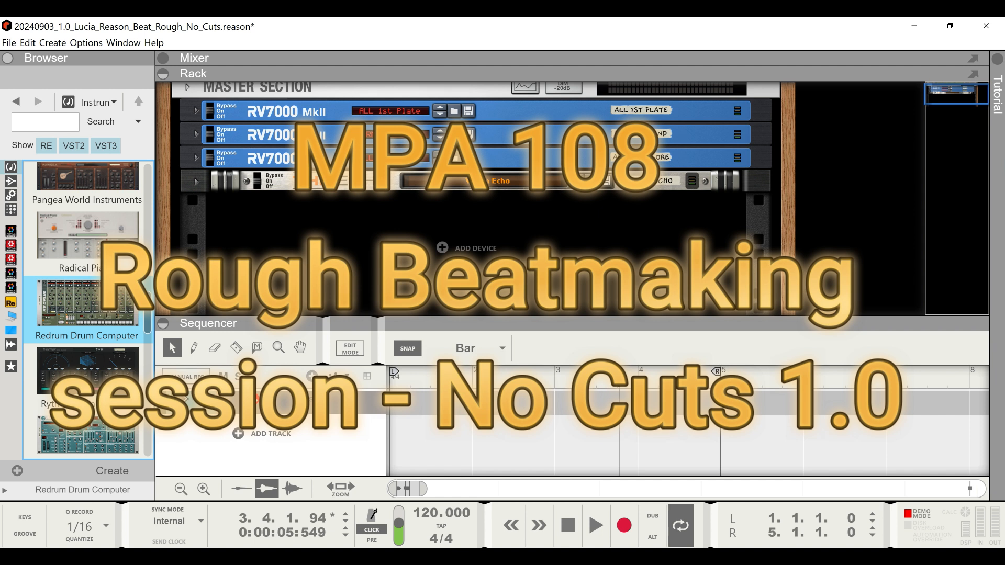
pyautogui.moveTo(87, 304); pyautogui.dragTo(324, 413)
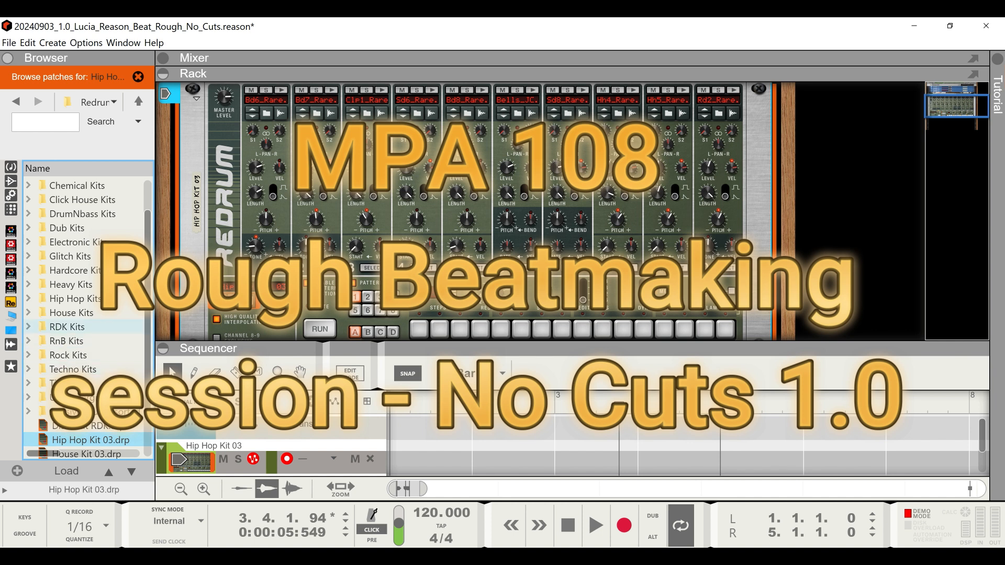
pyautogui.doubleClick(71, 313)
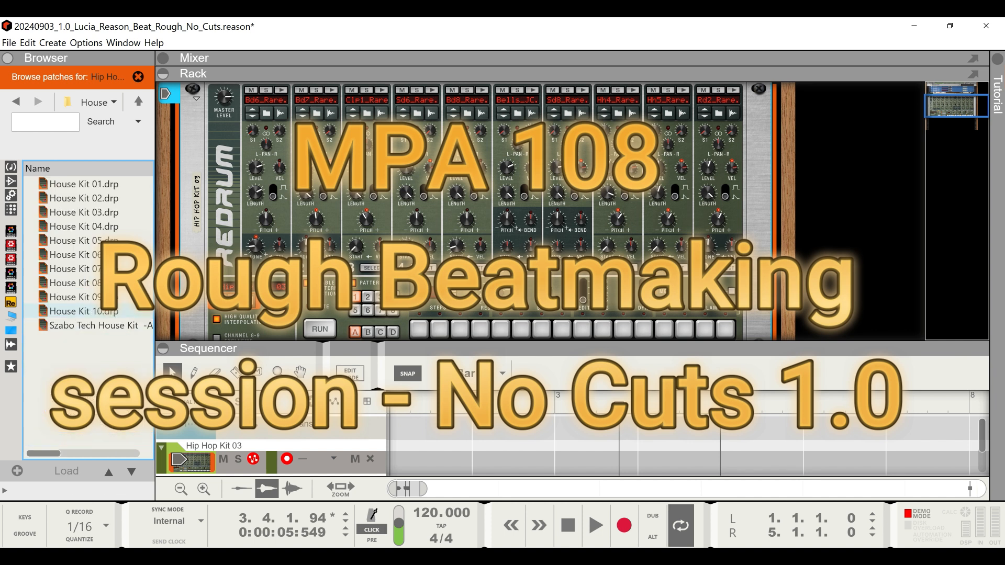
pyautogui.click(71, 312)
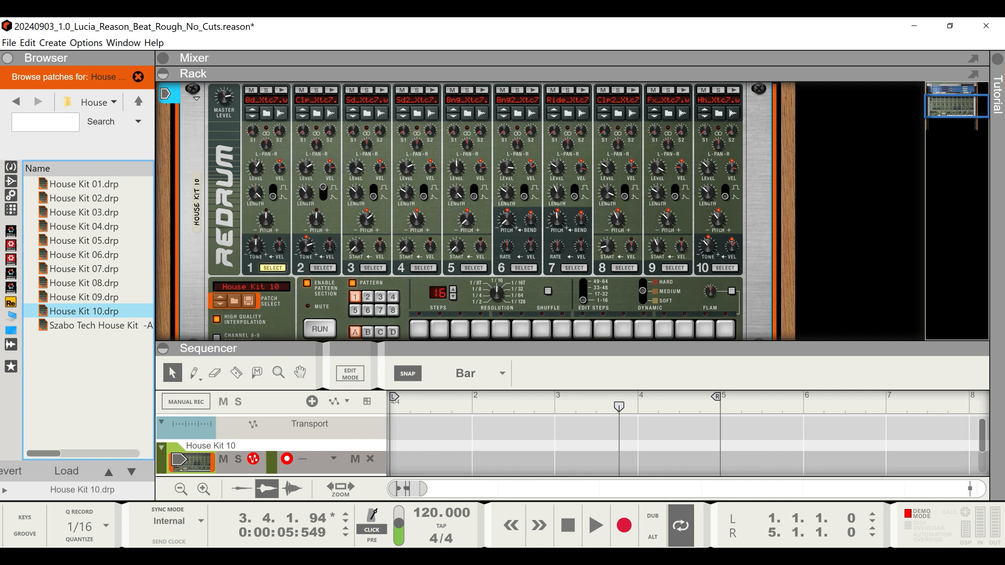
# - Audition Redrum drums 1 and 2, and raise the fader on the House Kit 10 mix channel
pyautogui.click(281, 91)
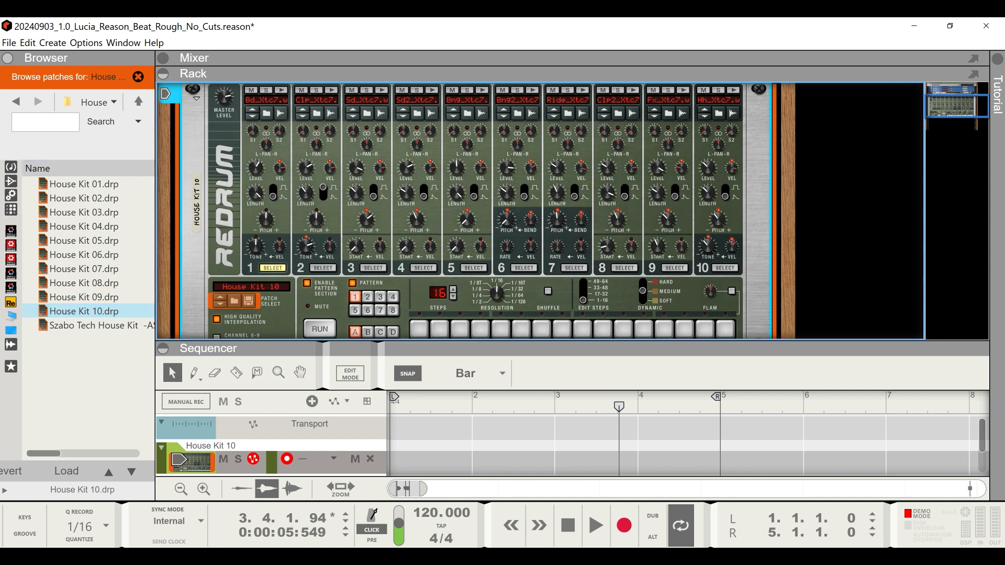
pyautogui.click(281, 91)
pyautogui.click(281, 91)
pyautogui.click(332, 91)
pyautogui.click(331, 90)
pyautogui.scroll(-1, 469, 209)
pyautogui.scroll(3, 468, 210)
pyautogui.moveTo(444, 166); pyautogui.dragTo(473, 166)
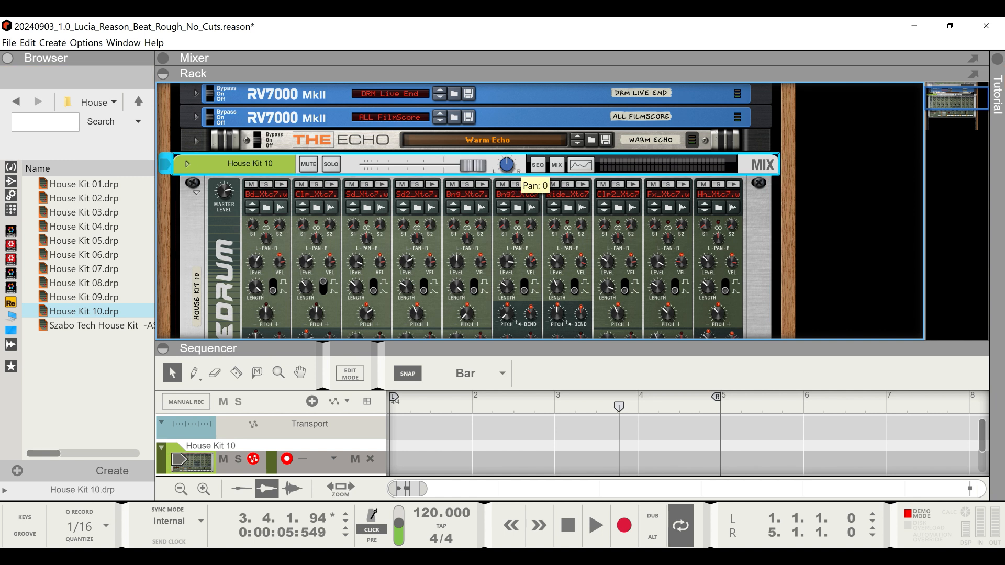
# - Play the drum 1 and drum 2 samples again and raise drum 2's level
pyautogui.click(282, 184)
pyautogui.click(281, 185)
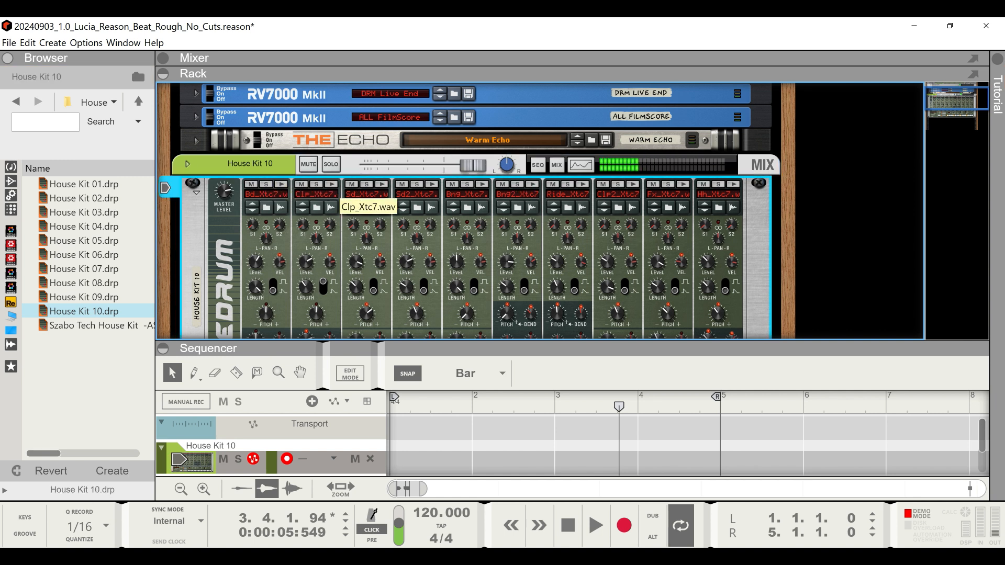
pyautogui.click(281, 184)
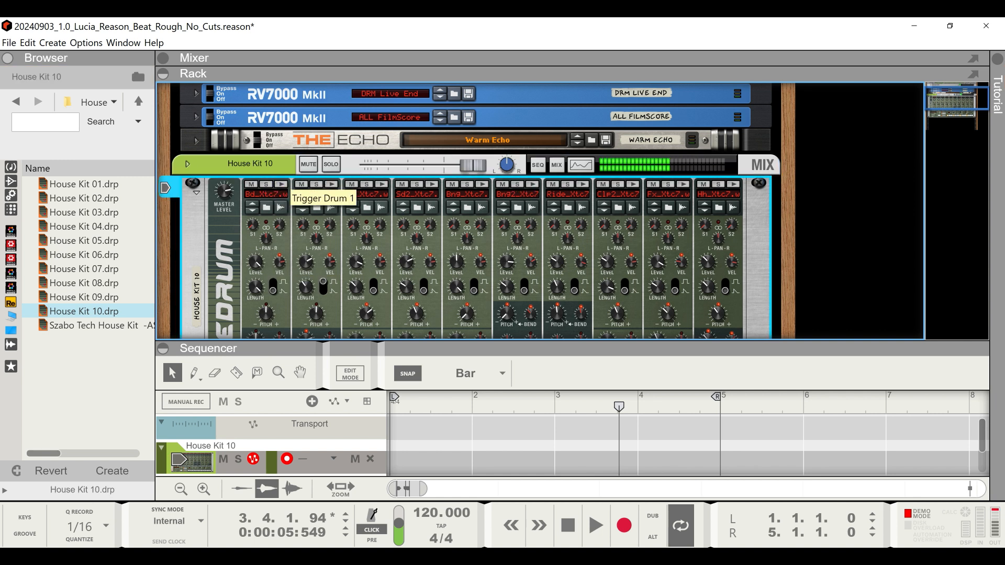
pyautogui.click(331, 184)
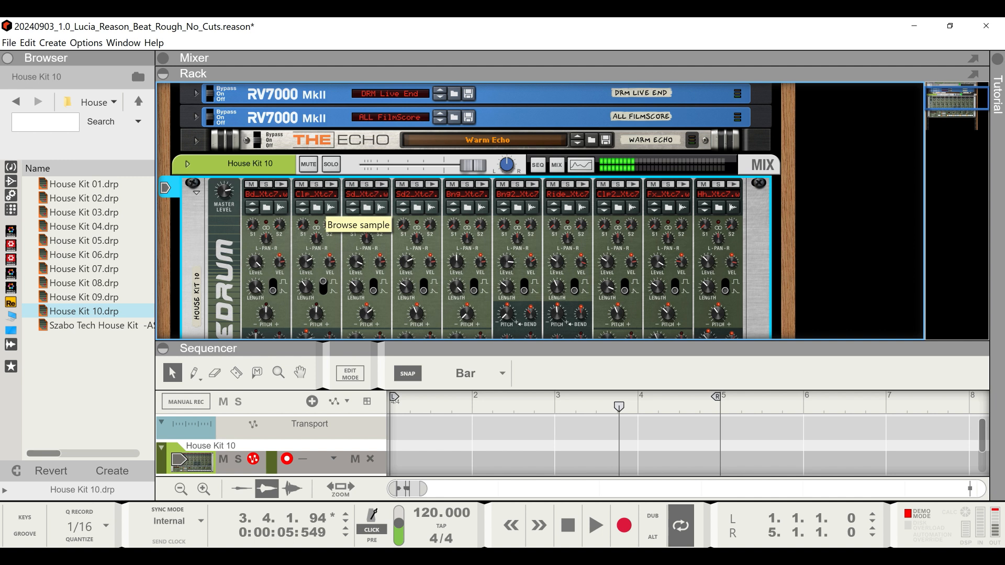
pyautogui.moveTo(306, 263); pyautogui.dragTo(306, 251)
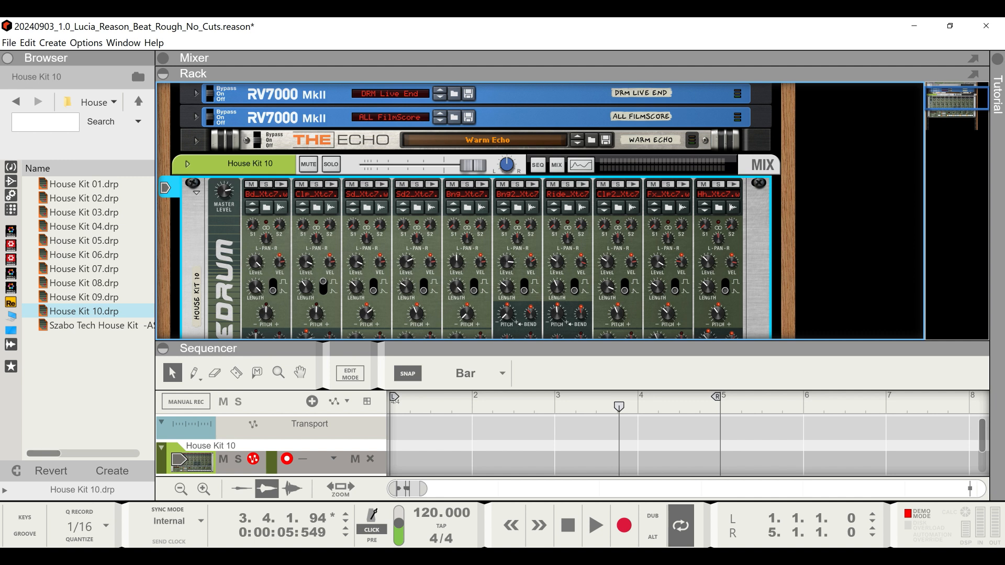
# - Audition drum 3 several times and lower its level to 57
pyautogui.click(383, 185)
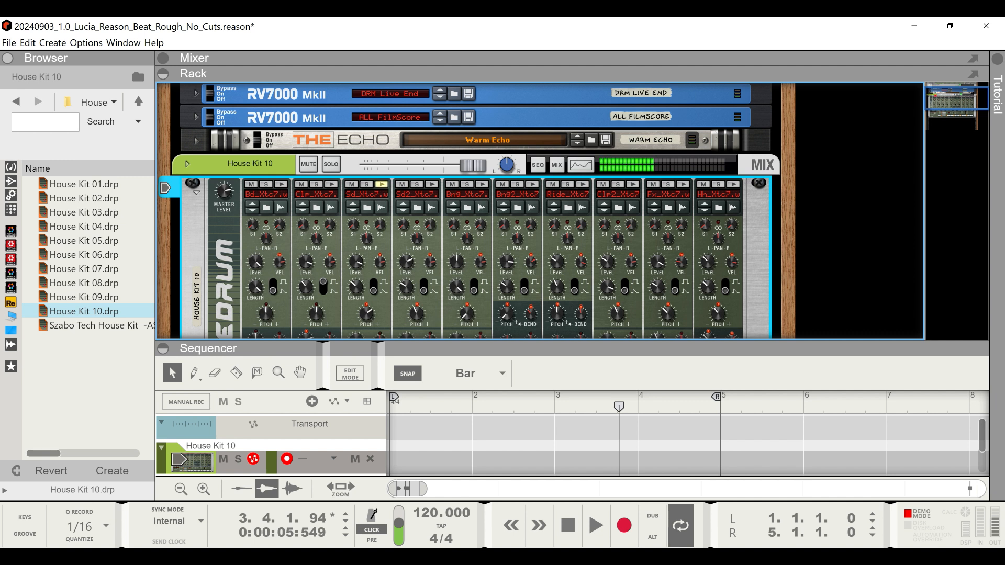
pyautogui.click(383, 184)
pyautogui.click(383, 185)
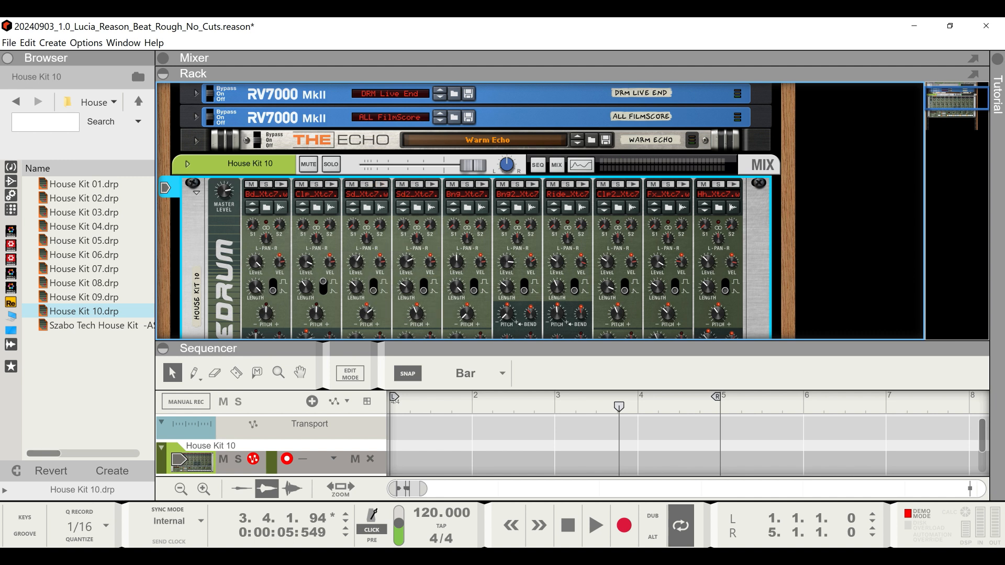
pyautogui.click(382, 184)
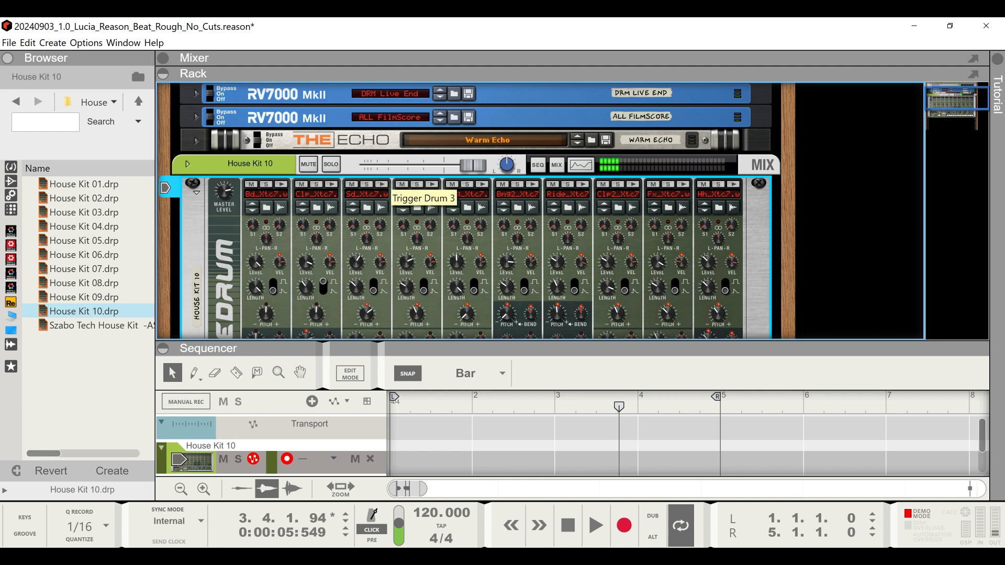
pyautogui.click(382, 184)
pyautogui.moveTo(356, 262); pyautogui.dragTo(356, 277)
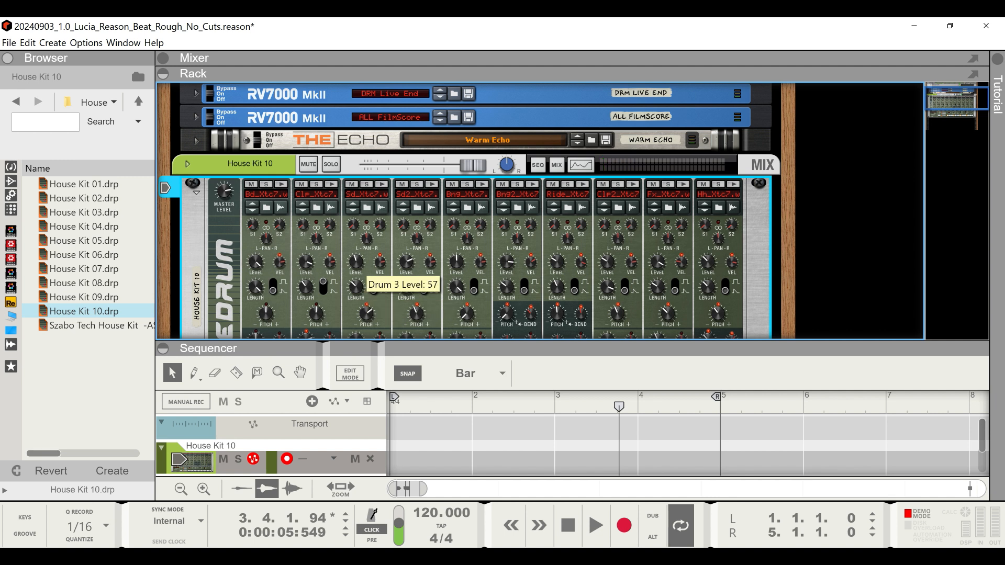
pyautogui.click(383, 185)
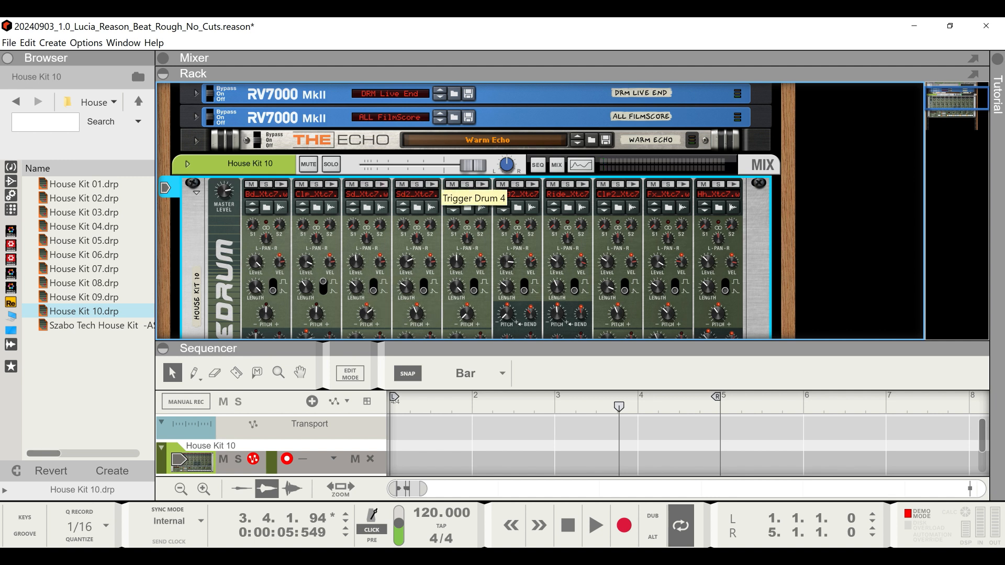
# - Audition drums 6, 8, 7 and 9 and increase drum 9's length
pyautogui.click(532, 185)
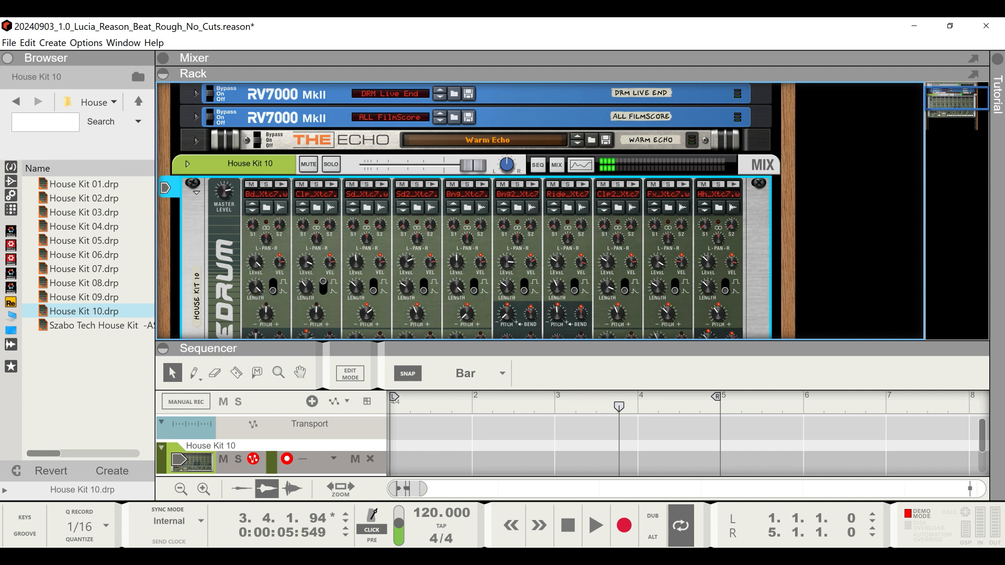
pyautogui.click(633, 184)
pyautogui.click(583, 184)
pyautogui.click(683, 185)
pyautogui.moveTo(660, 290)
pyautogui.moveTo(658, 288); pyautogui.dragTo(658, 273)
pyautogui.moveTo(658, 262)
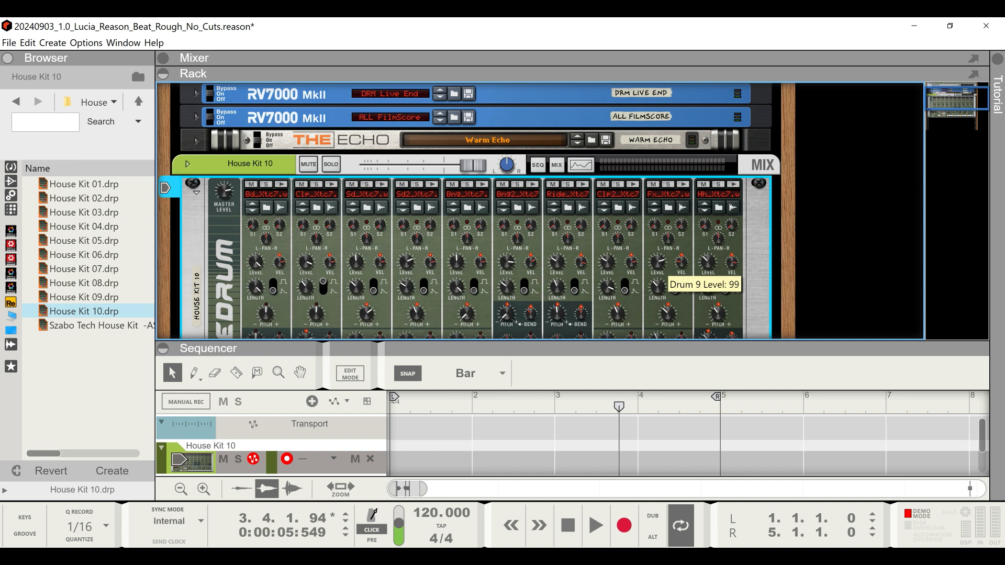
# - Lower the song tempo to 90.000
pyautogui.scroll(-2, 658, 287)
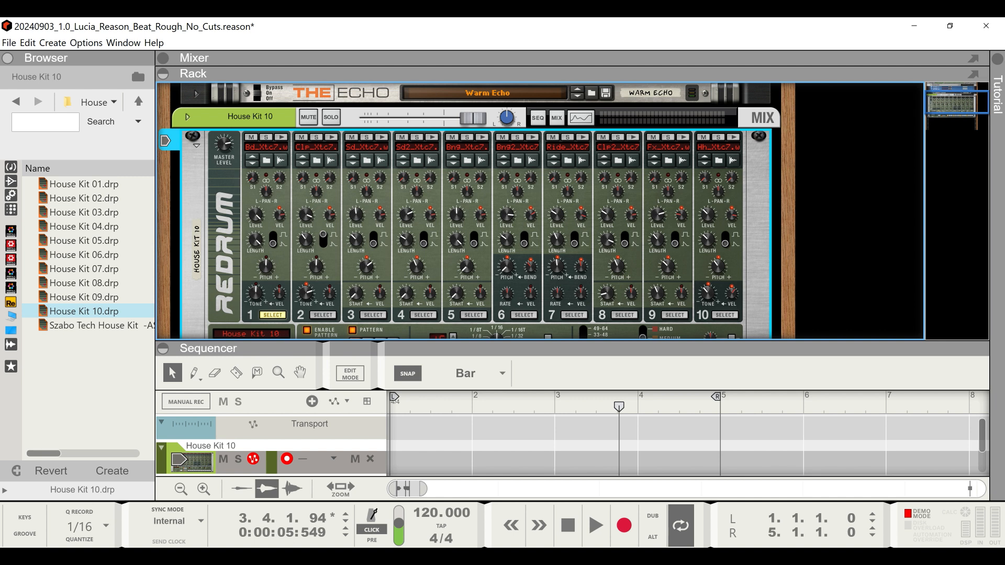
pyautogui.scroll(-4, 574, 210)
pyautogui.scroll(6, 574, 211)
pyautogui.scroll(-4, 573, 210)
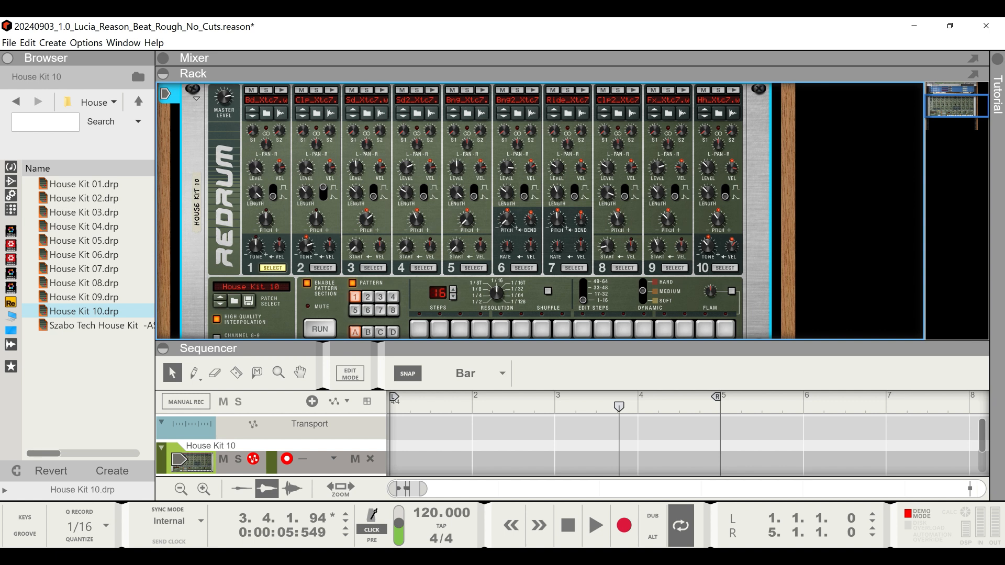
pyautogui.scroll(-4, 476, 210)
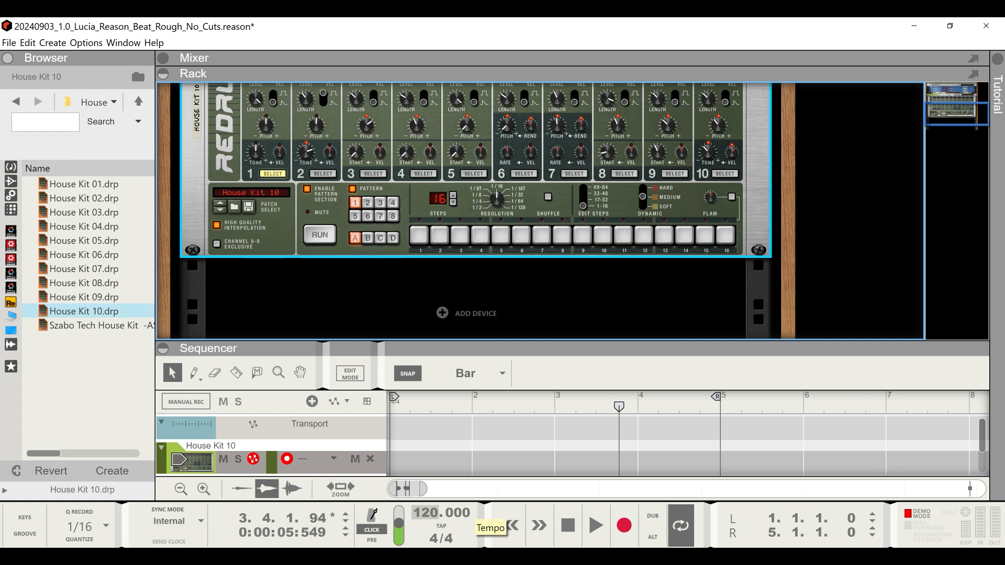
pyautogui.moveTo(426, 514); pyautogui.dragTo(426, 563)
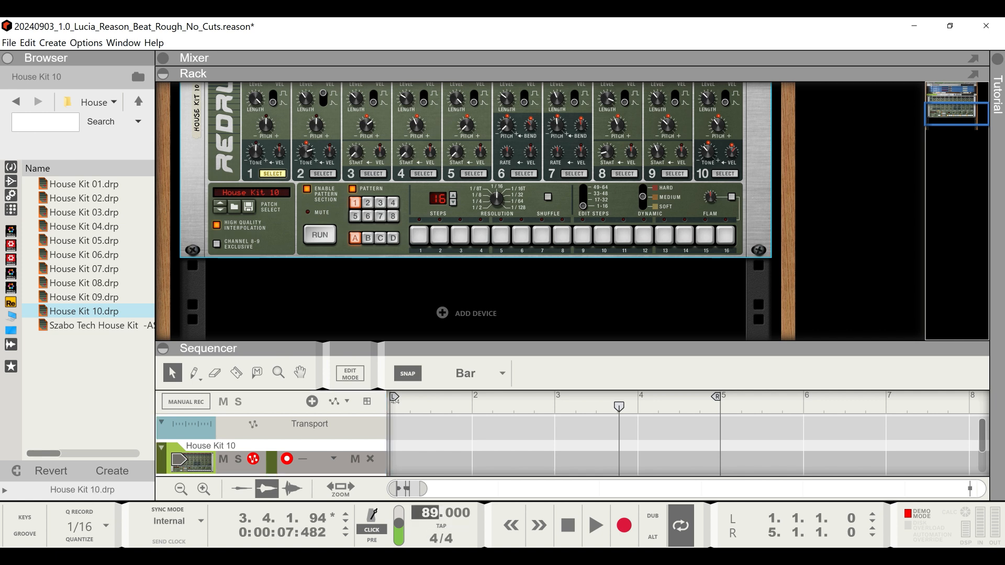
pyautogui.moveTo(427, 563); pyautogui.dragTo(427, 561)
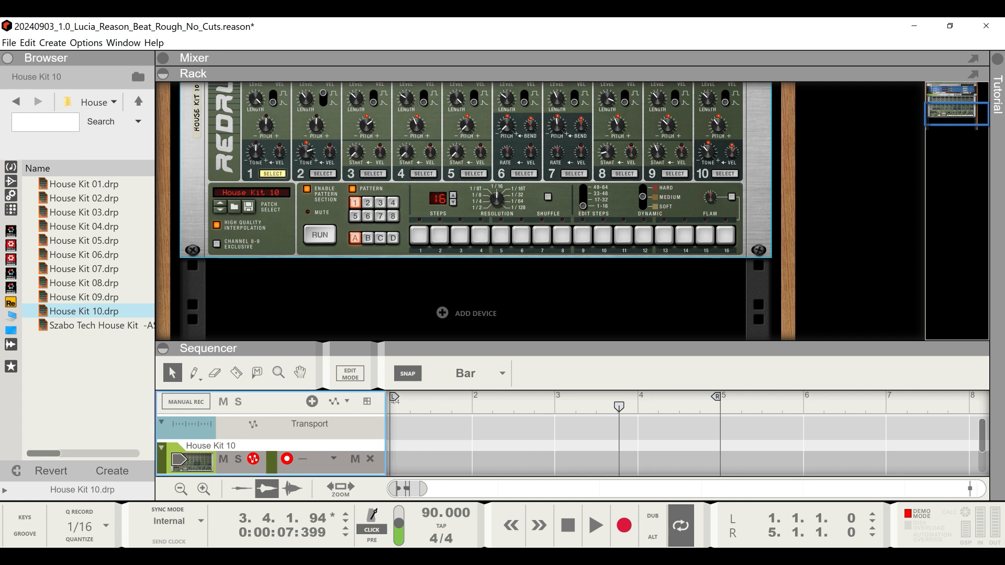
pyautogui.scroll(3, 466, 210)
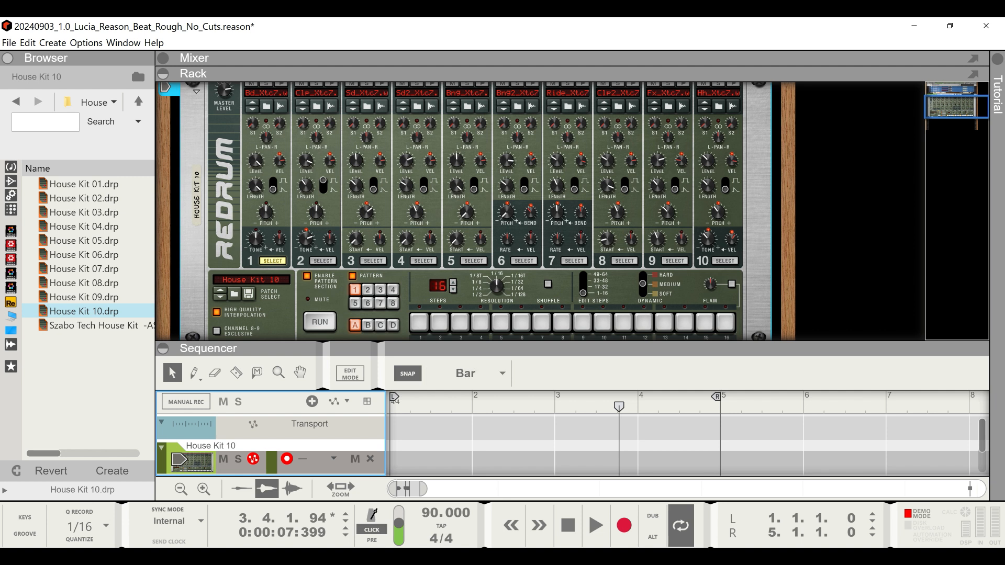
pyautogui.click(24, 517)
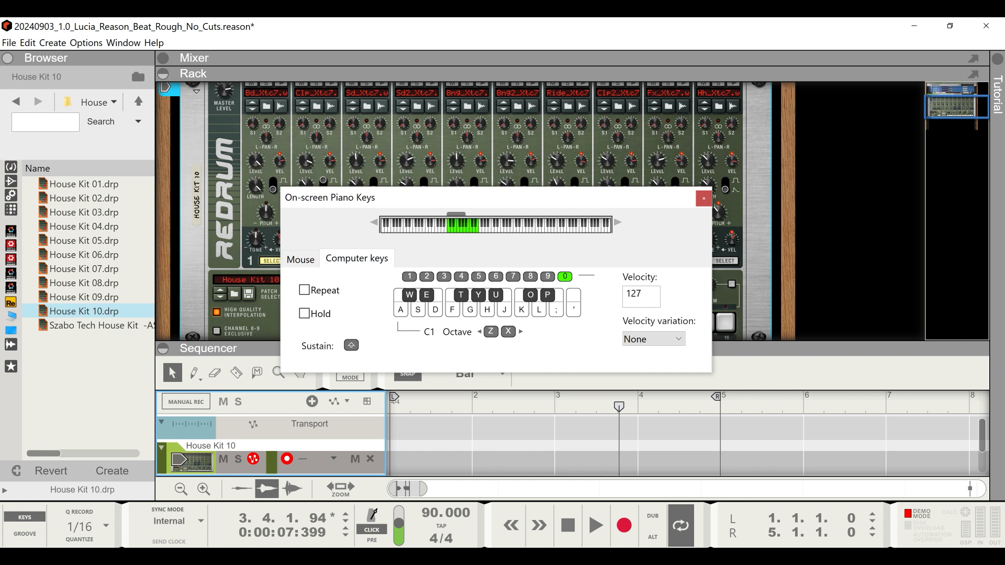
pyautogui.press('F4')
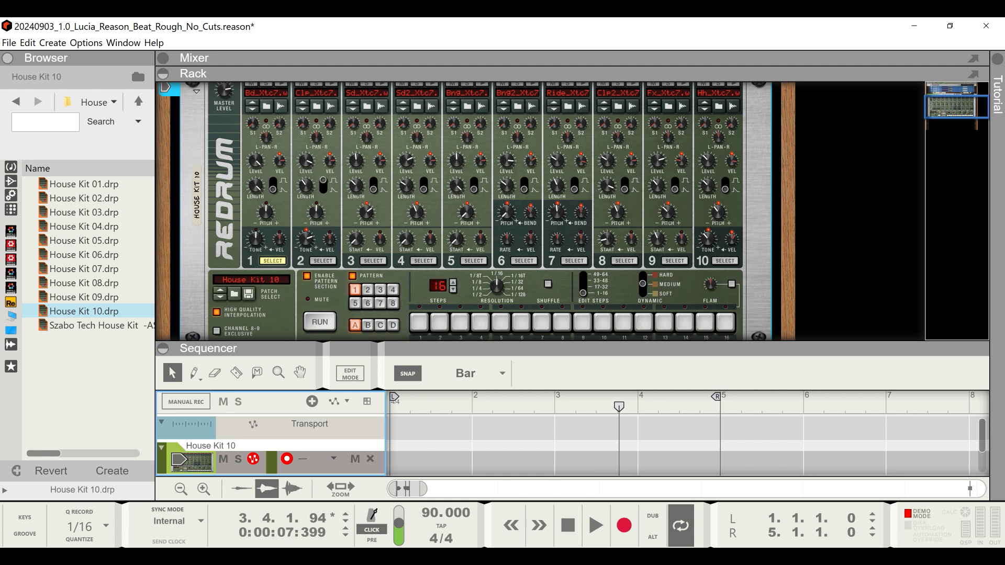
# - Program drum 1 on steps 3, 5, 6, 11 and 13 with hard dynamics, and briefly play the pattern
pyautogui.scroll(-1, 468, 211)
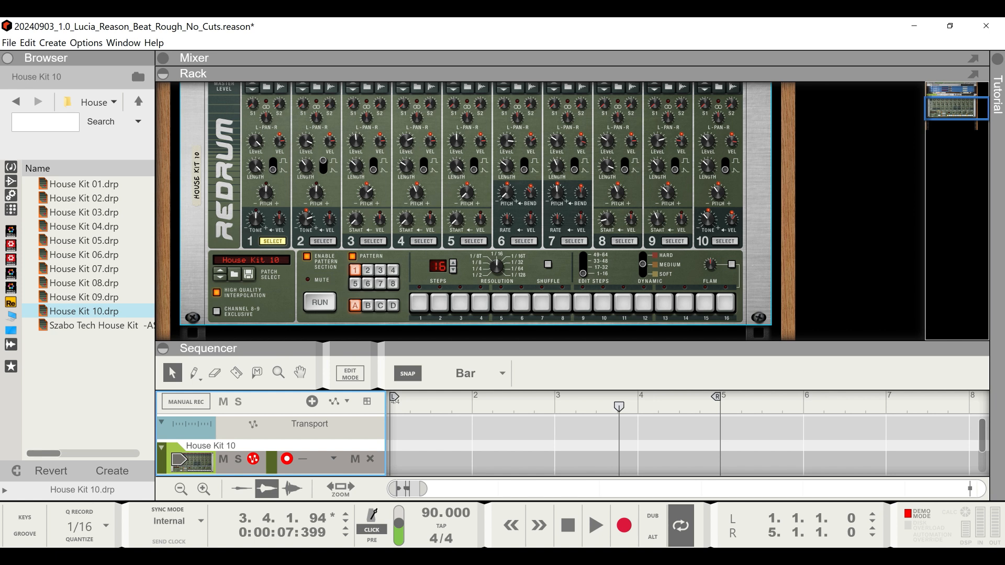
pyautogui.click(460, 303)
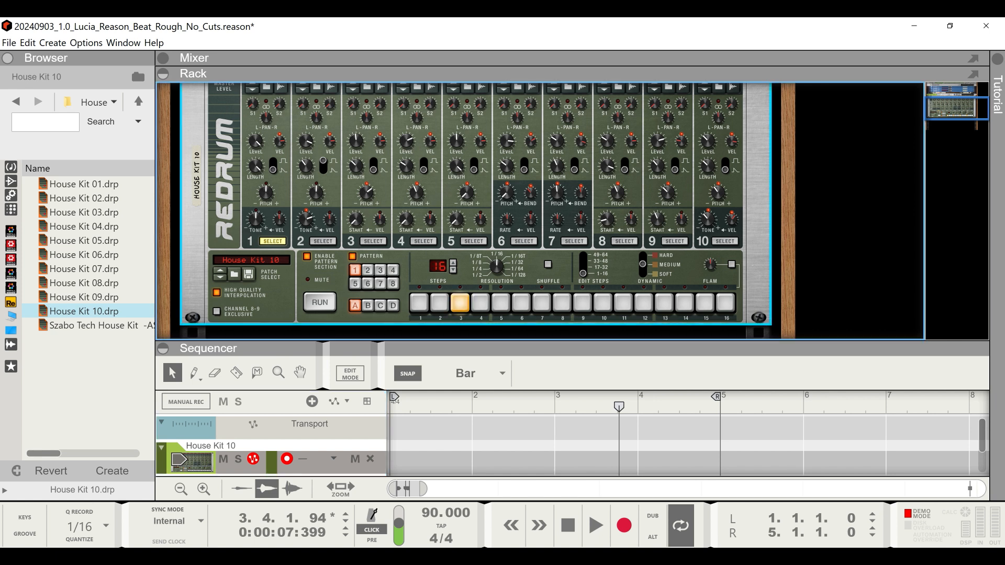
pyautogui.click(642, 255)
pyautogui.click(501, 303)
pyautogui.click(522, 302)
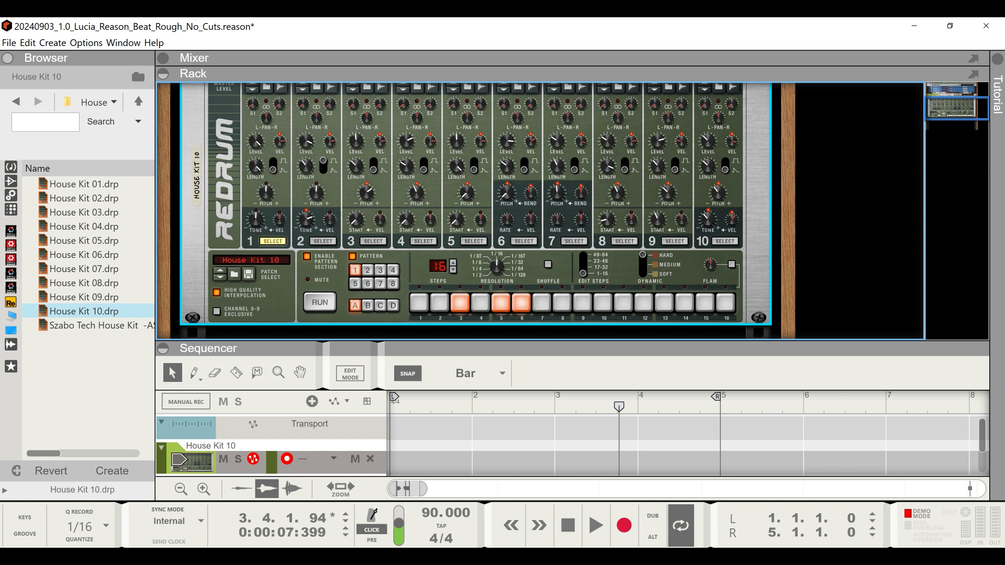
pyautogui.click(664, 303)
pyautogui.click(623, 303)
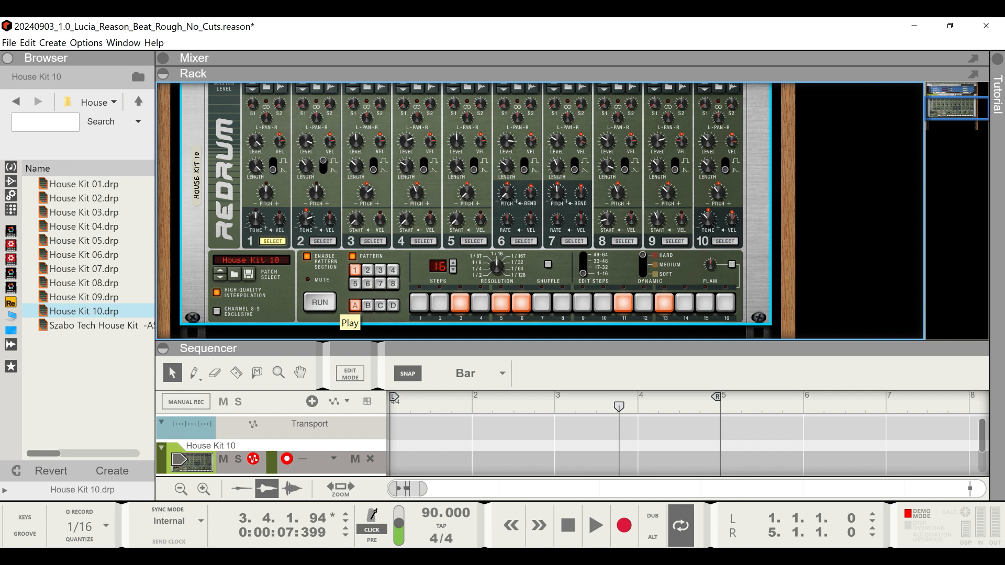
pyautogui.click(327, 303)
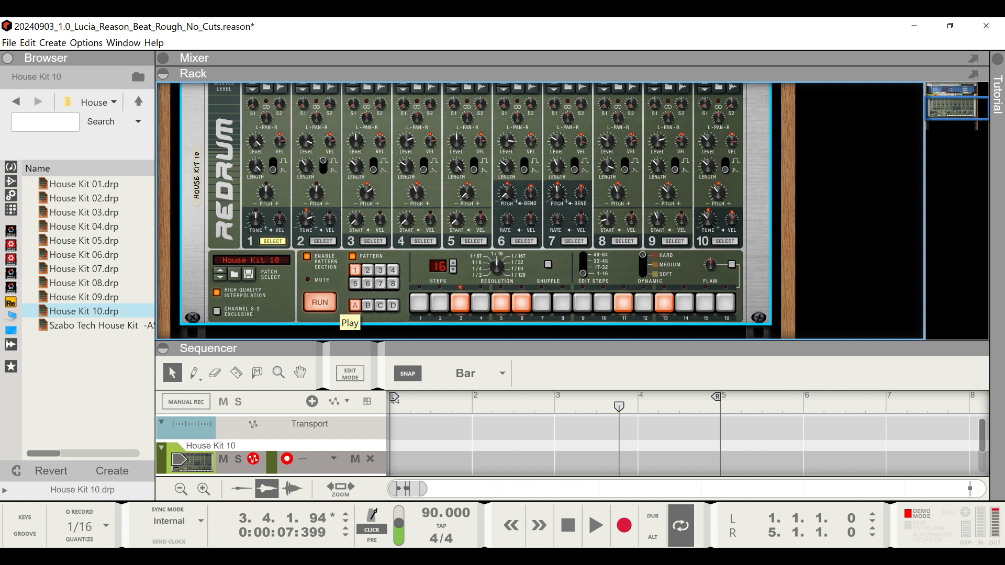
pyautogui.click(327, 303)
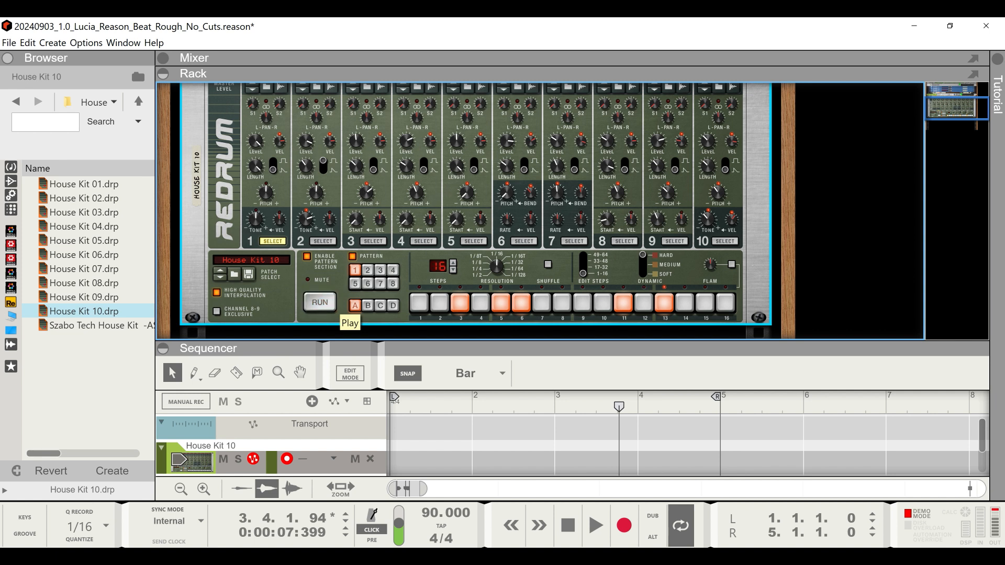
# - Lower the House Kit 10 mix channel's level and start running the Redrum pattern
pyautogui.scroll(4, 259, 275)
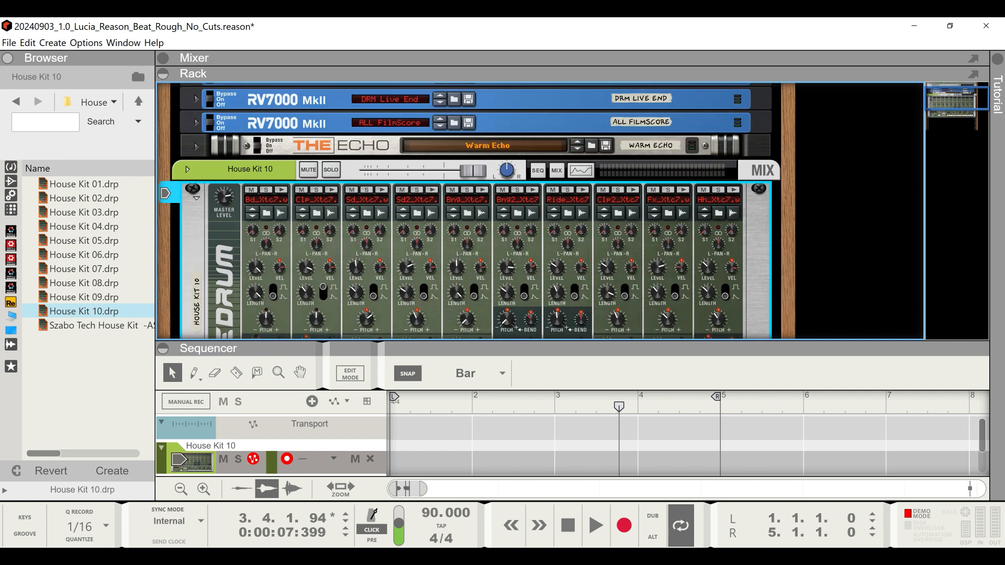
pyautogui.moveTo(472, 170); pyautogui.dragTo(457, 171)
pyautogui.scroll(-5, 457, 170)
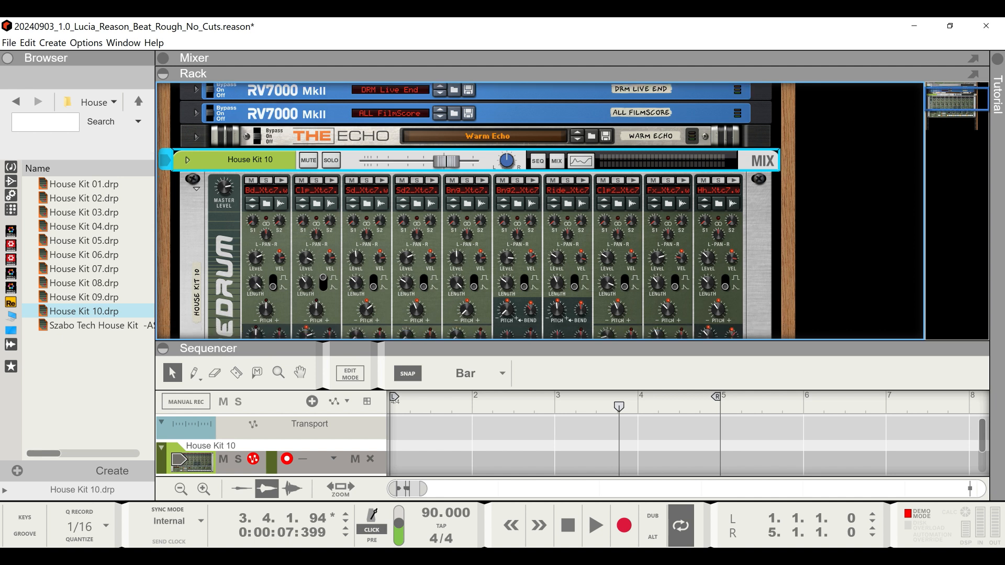
pyautogui.click(320, 273)
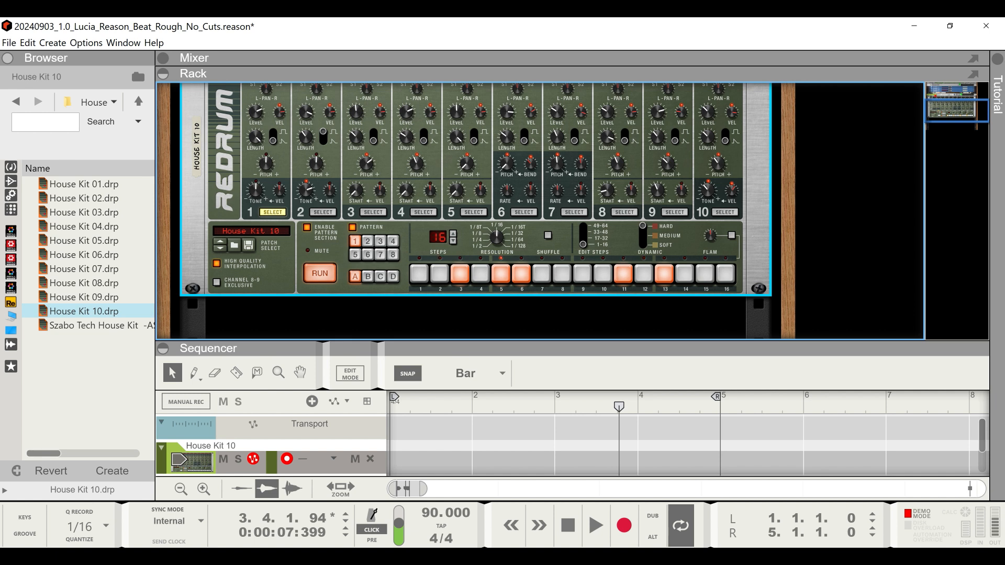
# - Select drum 2 for step editing after briefly switching back to drum 1's pattern
pyautogui.scroll(2, 469, 211)
pyautogui.click(323, 261)
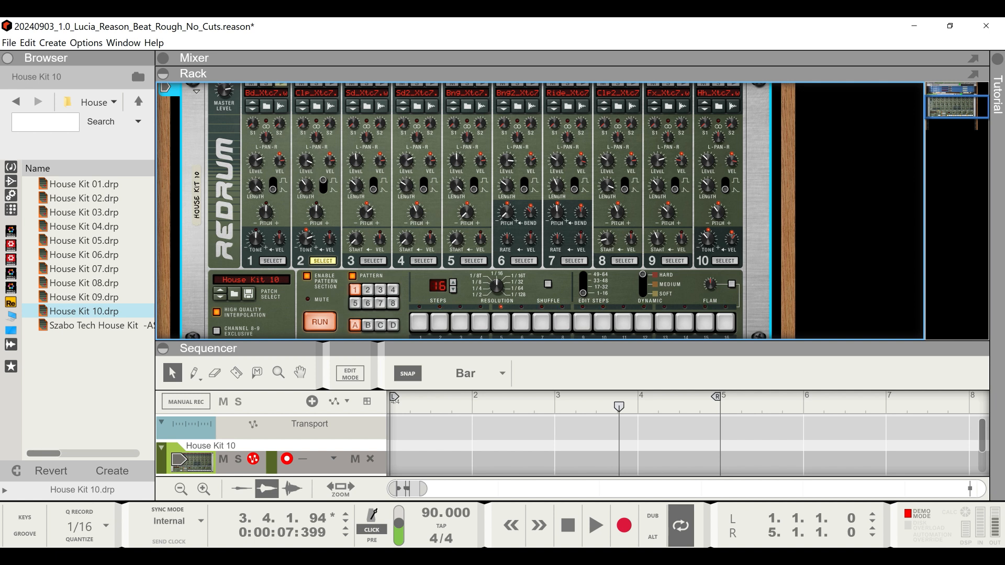
pyautogui.click(273, 261)
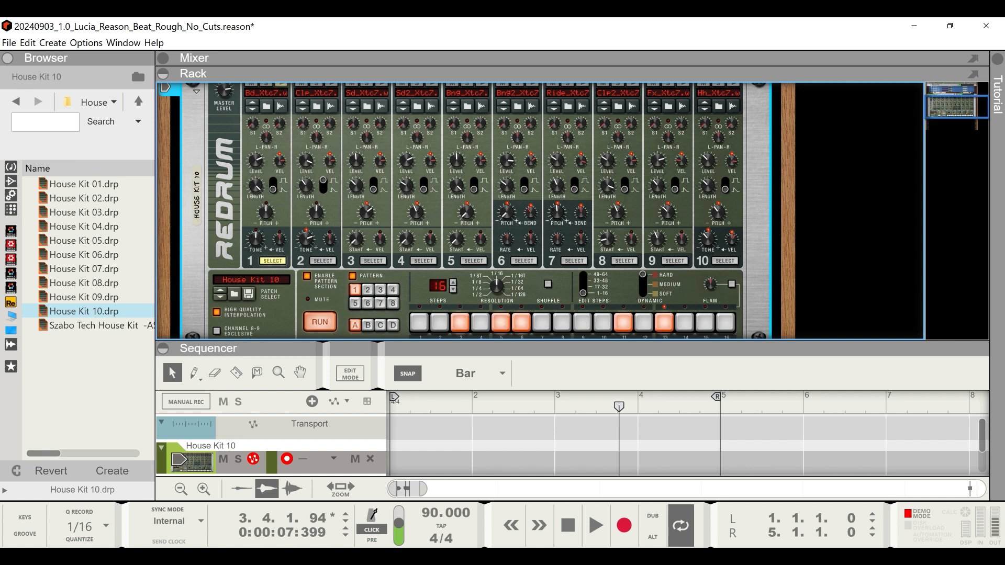
pyautogui.click(323, 261)
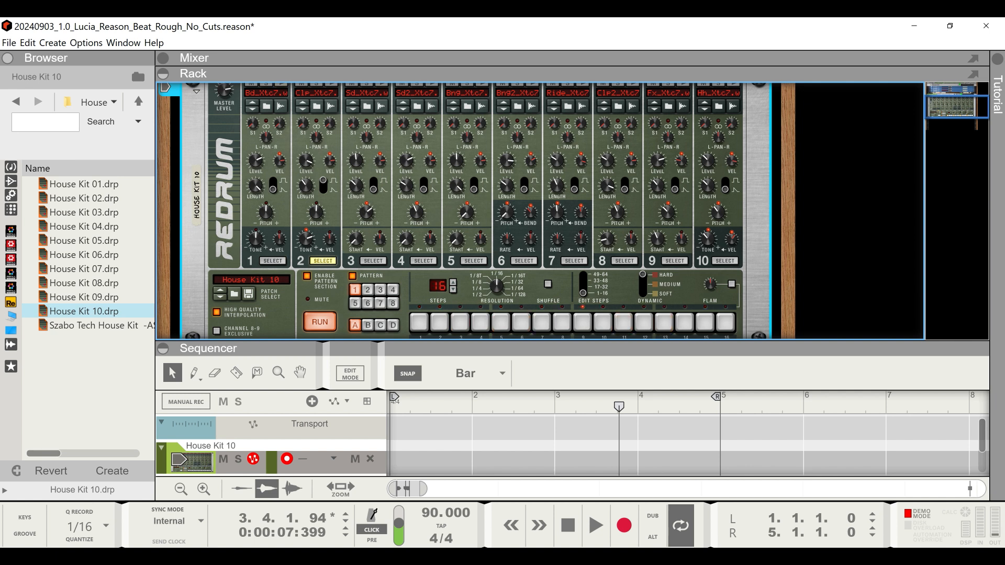
pyautogui.moveTo(501, 322); pyautogui.dragTo(562, 323)
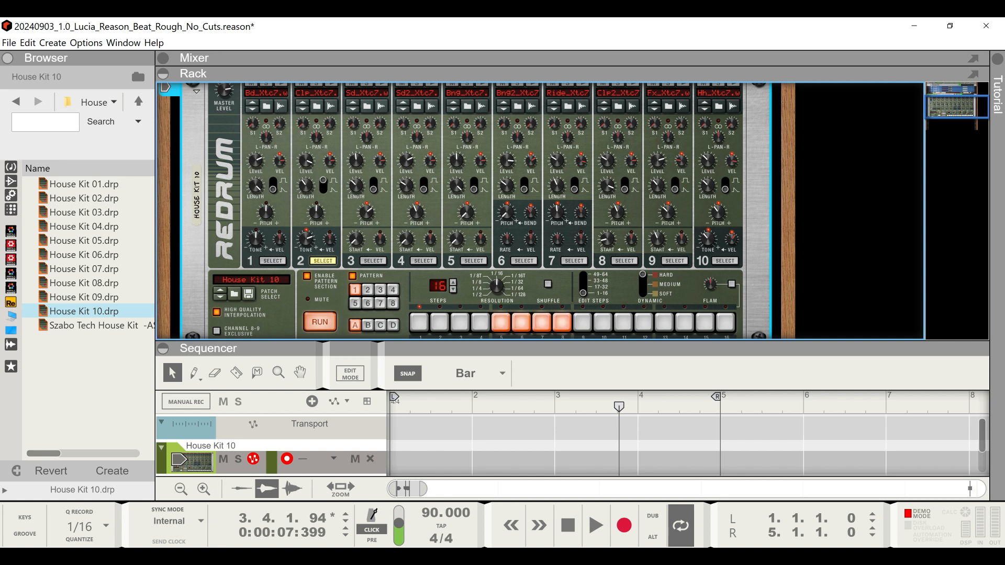
pyautogui.scroll(-6, 540, 210)
pyautogui.scroll(7, 540, 210)
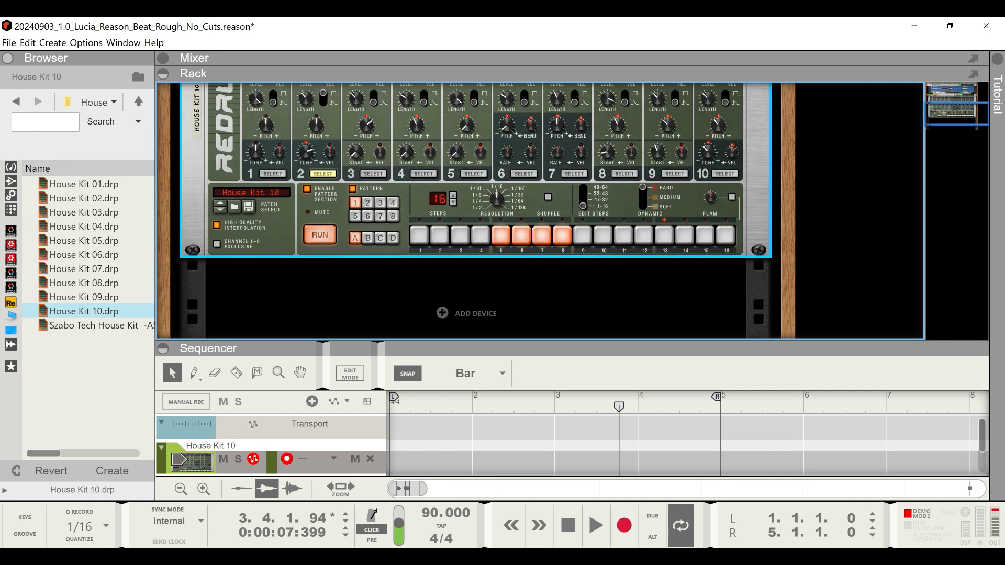
pyautogui.scroll(-2, 540, 210)
pyautogui.scroll(-3, 540, 211)
pyautogui.moveTo(501, 255); pyautogui.dragTo(563, 254)
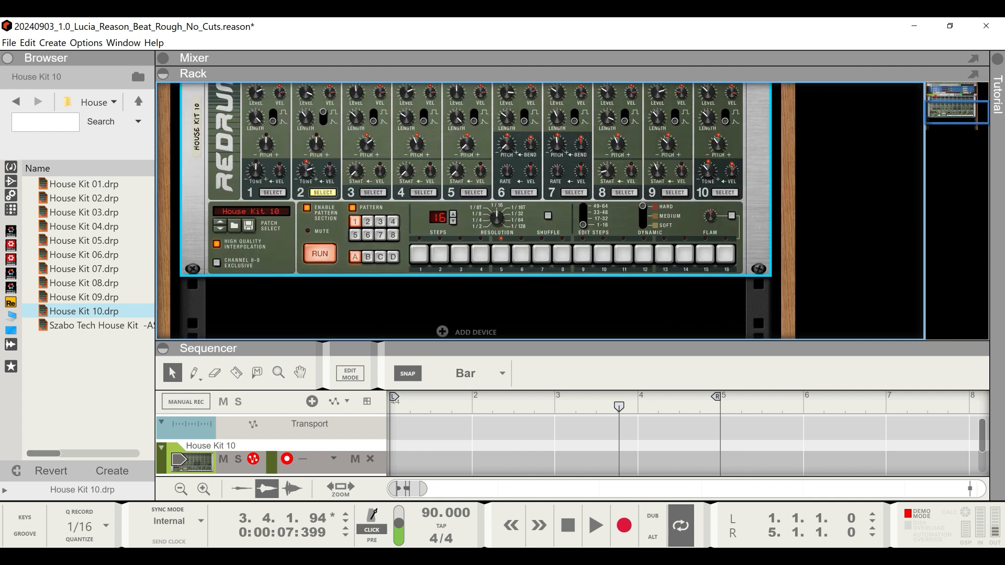
# - Program drum 2 on steps 5, 7 and 13 while trying steps 11, 12 and 14 for the last hit
pyautogui.scroll(5, 471, 210)
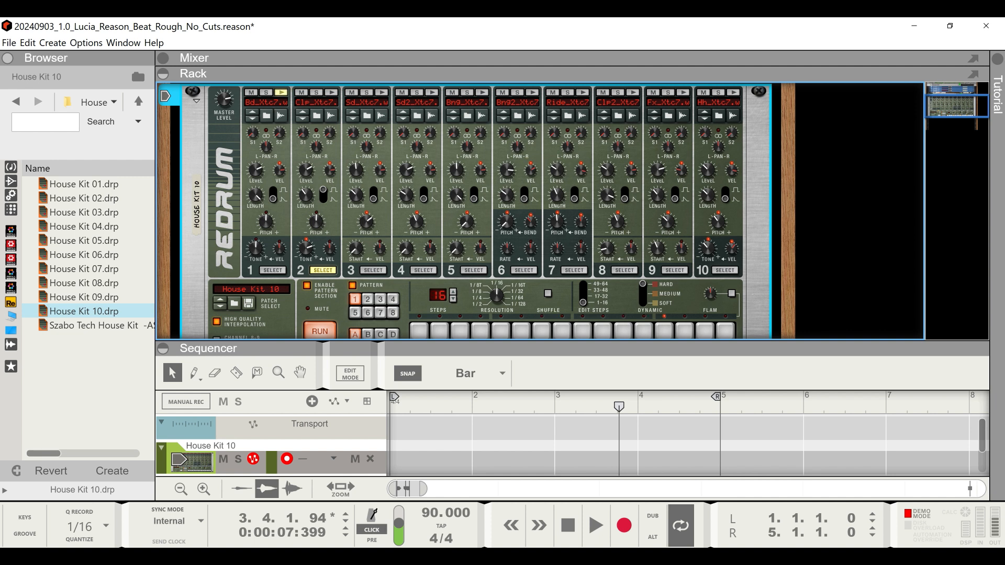
pyautogui.scroll(-4, 309, 178)
pyautogui.scroll(-1, 471, 210)
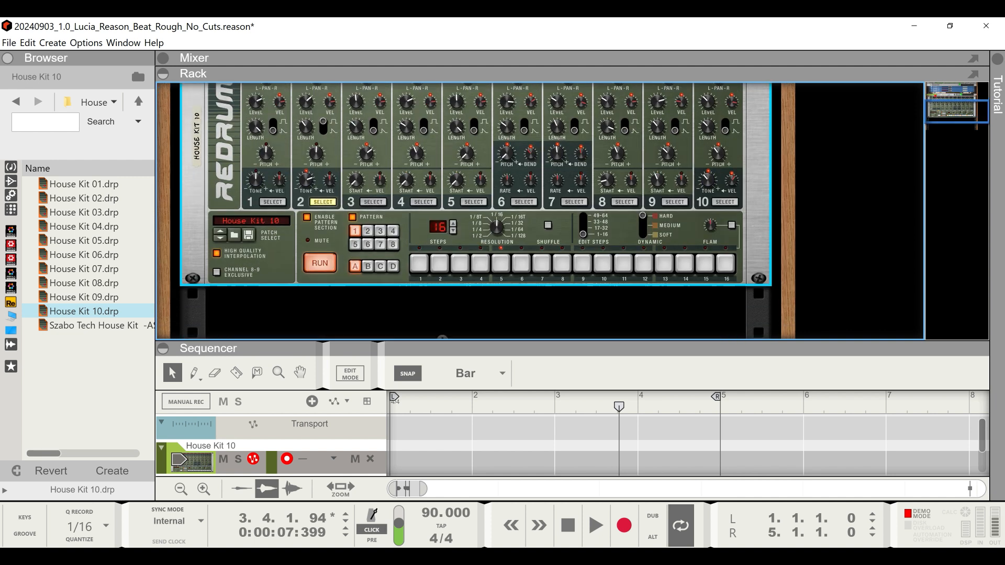
pyautogui.click(501, 263)
pyautogui.click(541, 264)
pyautogui.click(644, 264)
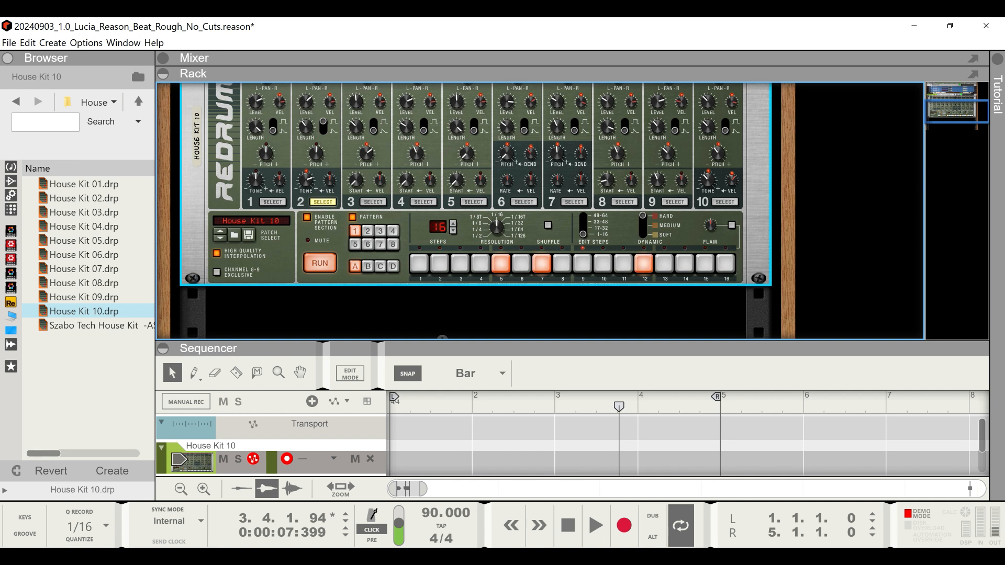
pyautogui.click(623, 263)
pyautogui.click(643, 264)
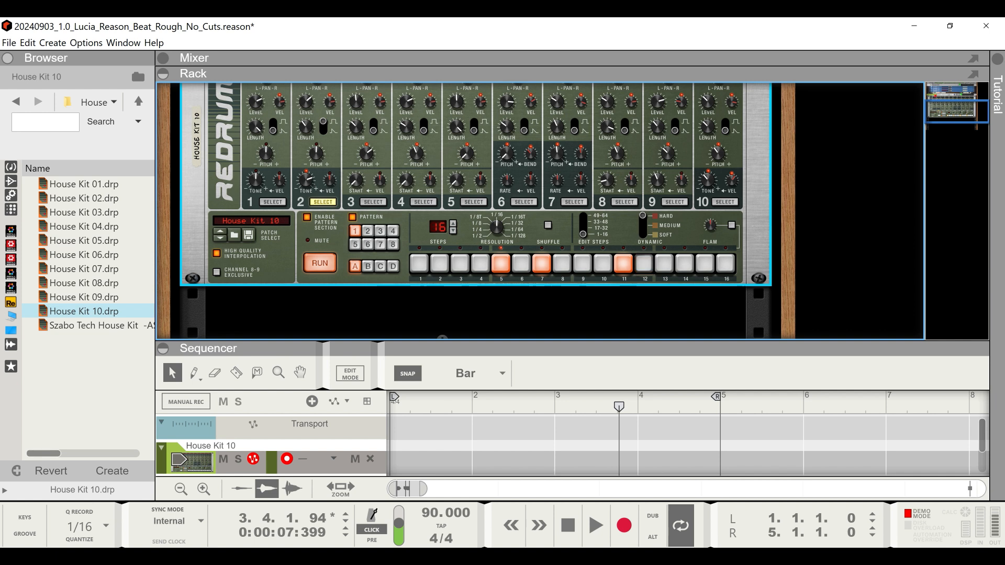
pyautogui.click(685, 264)
pyautogui.click(623, 264)
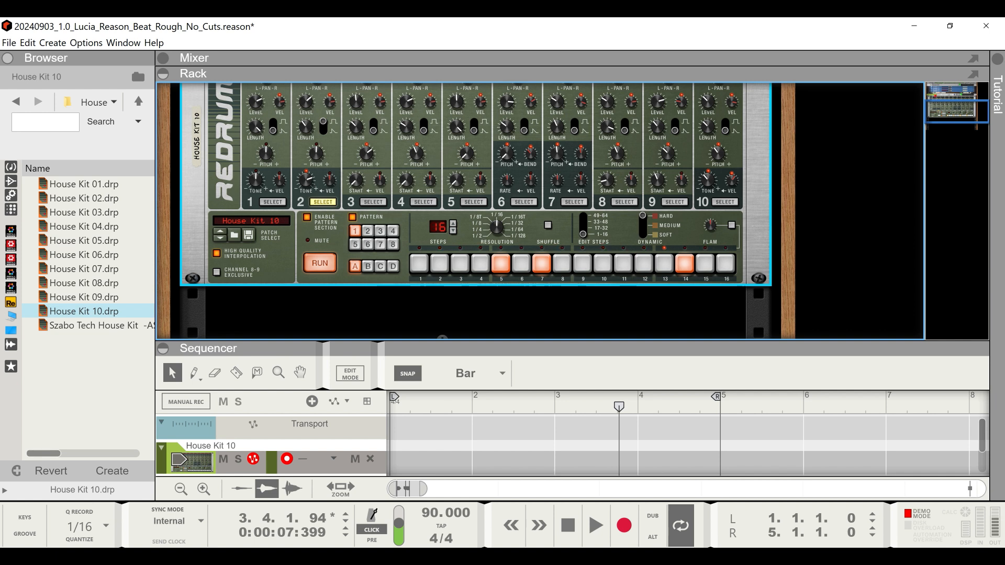
pyautogui.click(664, 263)
pyautogui.click(684, 263)
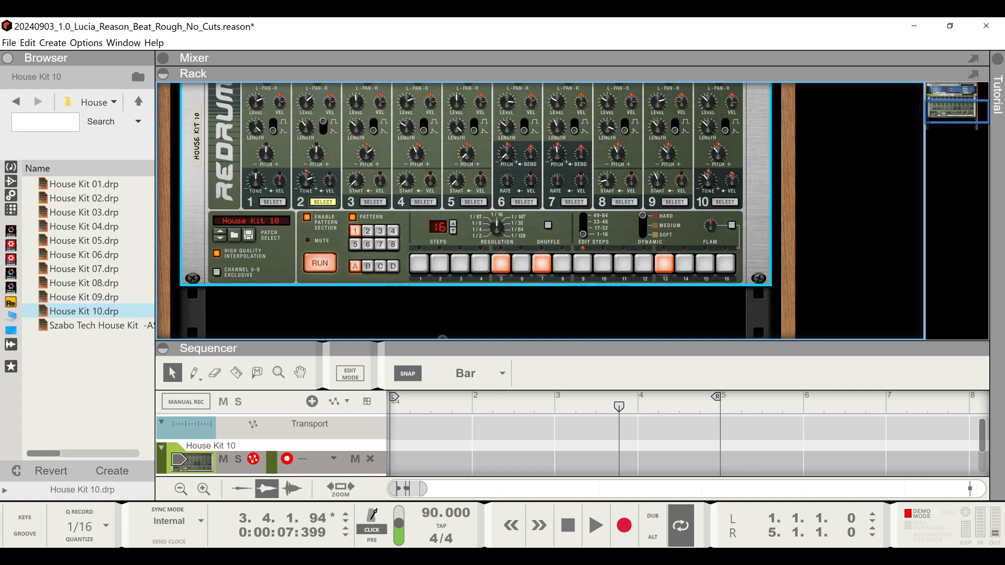
# - Try drum 2 variations by toggling steps 7, 12 and 13 while the pattern plays
pyautogui.click(644, 263)
pyautogui.click(643, 263)
pyautogui.click(664, 264)
pyautogui.click(664, 264)
pyautogui.click(541, 263)
pyautogui.click(643, 263)
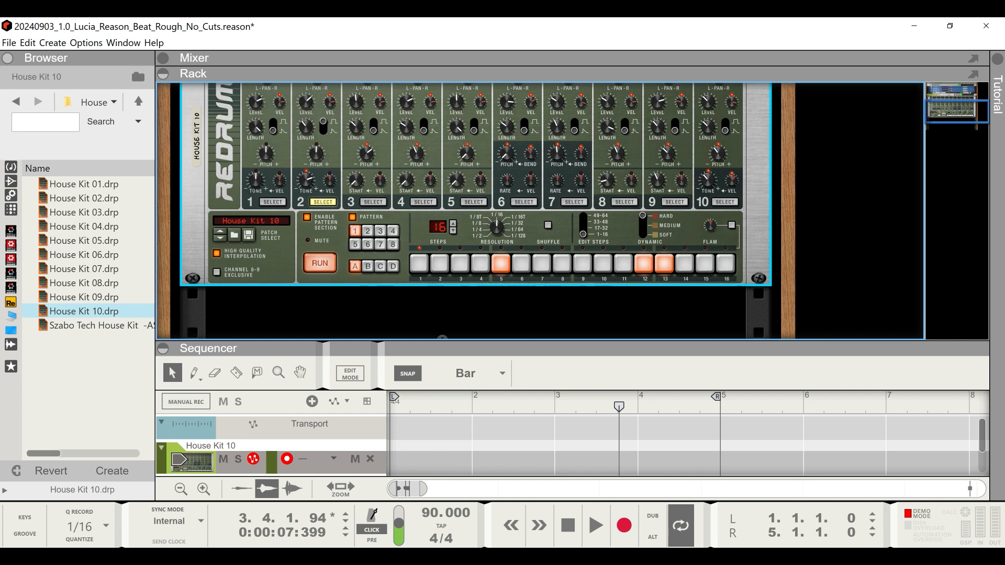
pyautogui.click(644, 264)
pyautogui.click(542, 263)
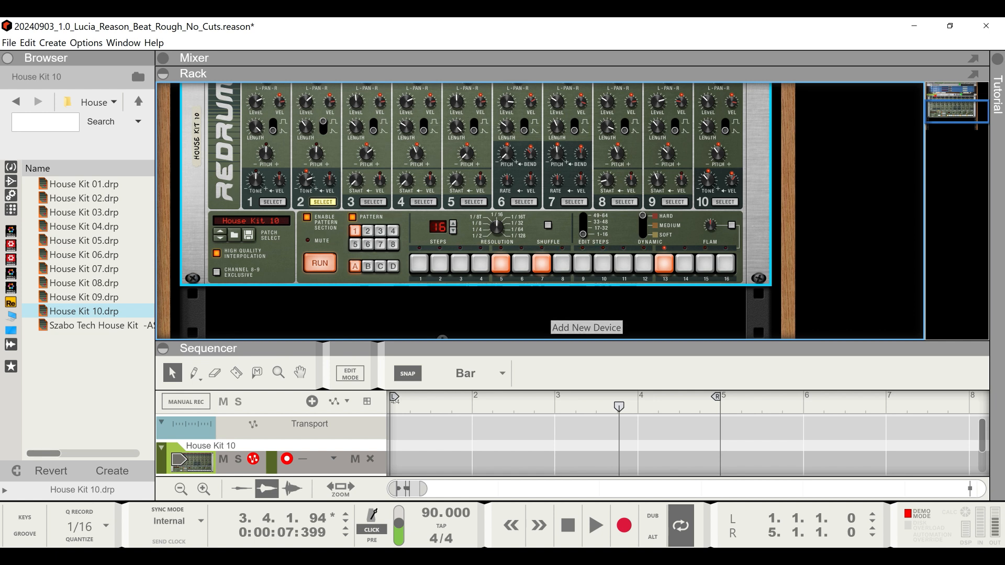
pyautogui.click(541, 264)
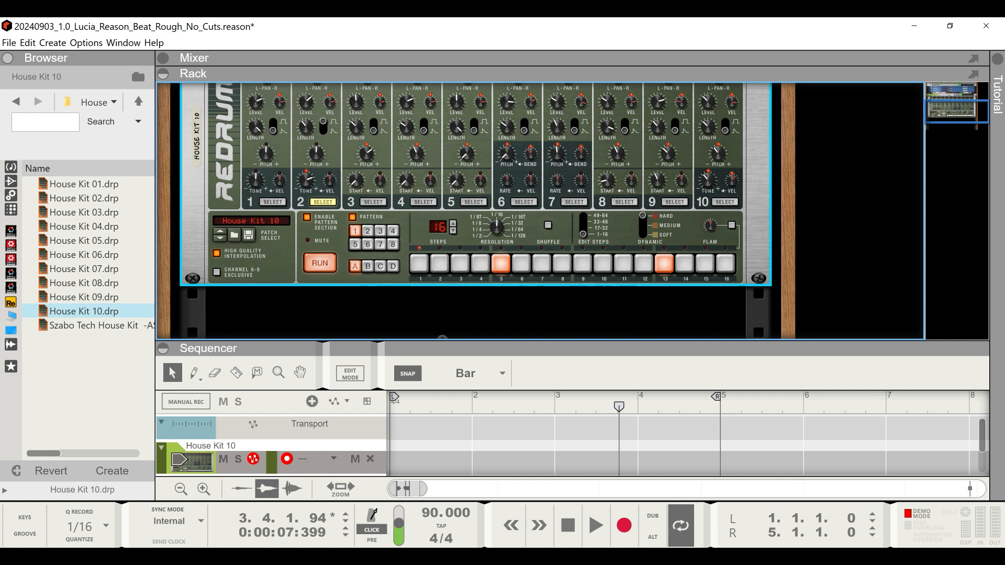
pyautogui.click(542, 263)
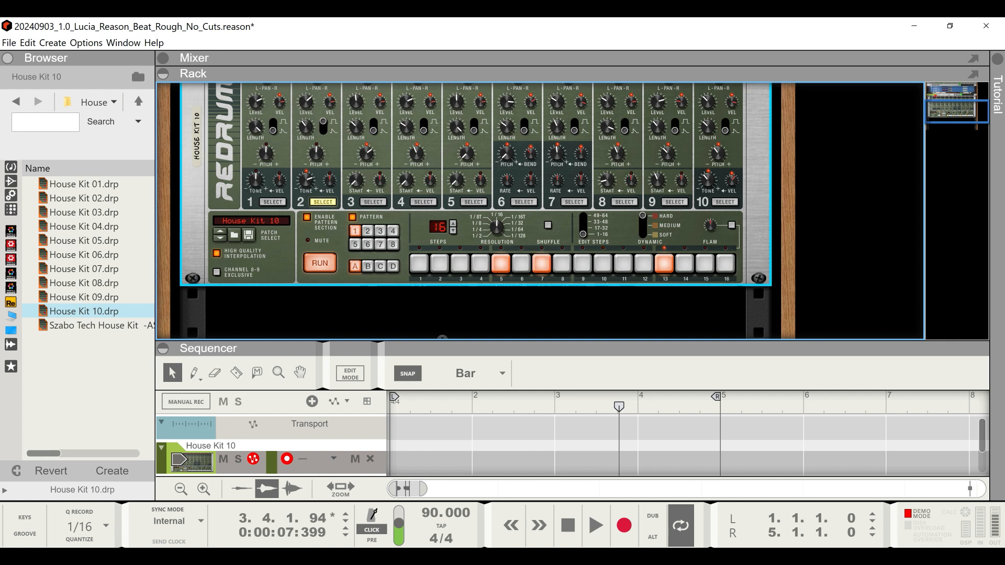
# - Program drum 9 on steps 10, 11 and 12, listen to the pattern, and stop playback
pyautogui.scroll(5, 470, 211)
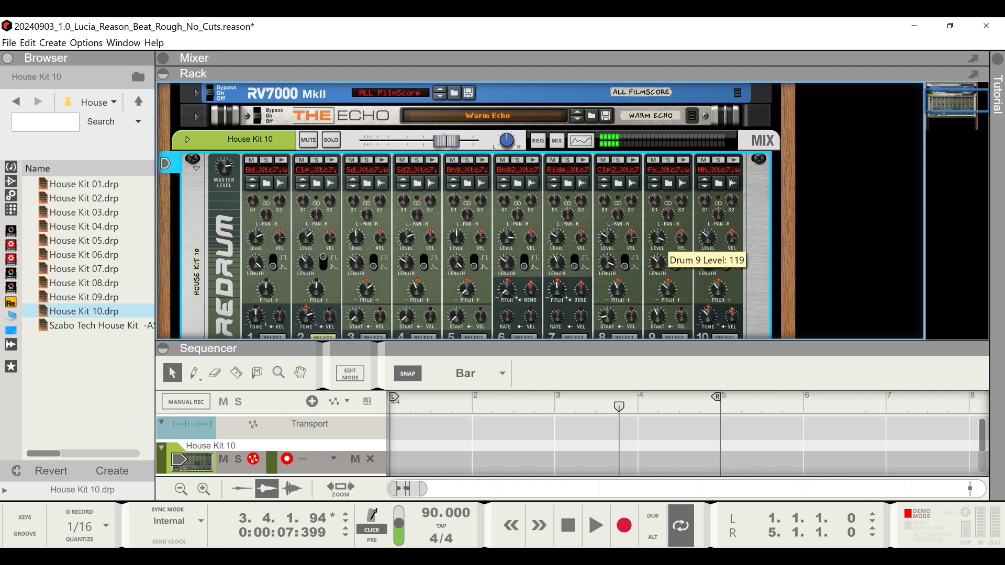
pyautogui.scroll(-5, 472, 209)
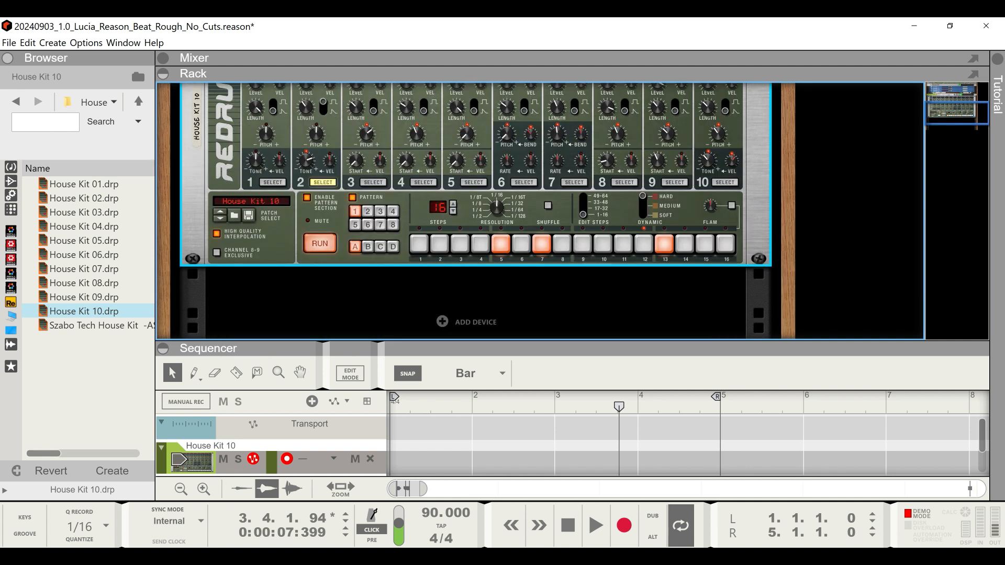
pyautogui.click(674, 183)
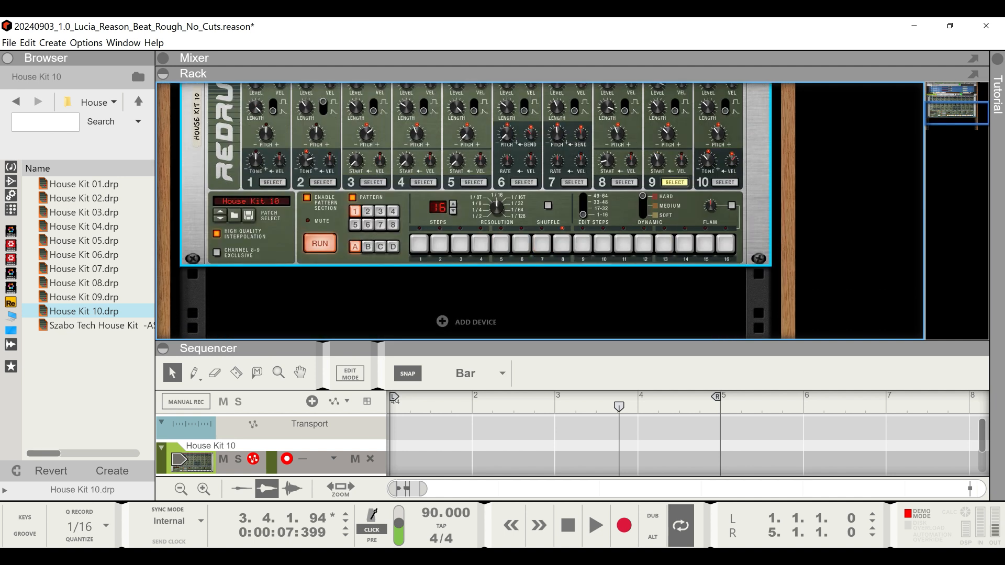
pyautogui.moveTo(603, 244); pyautogui.dragTo(643, 244)
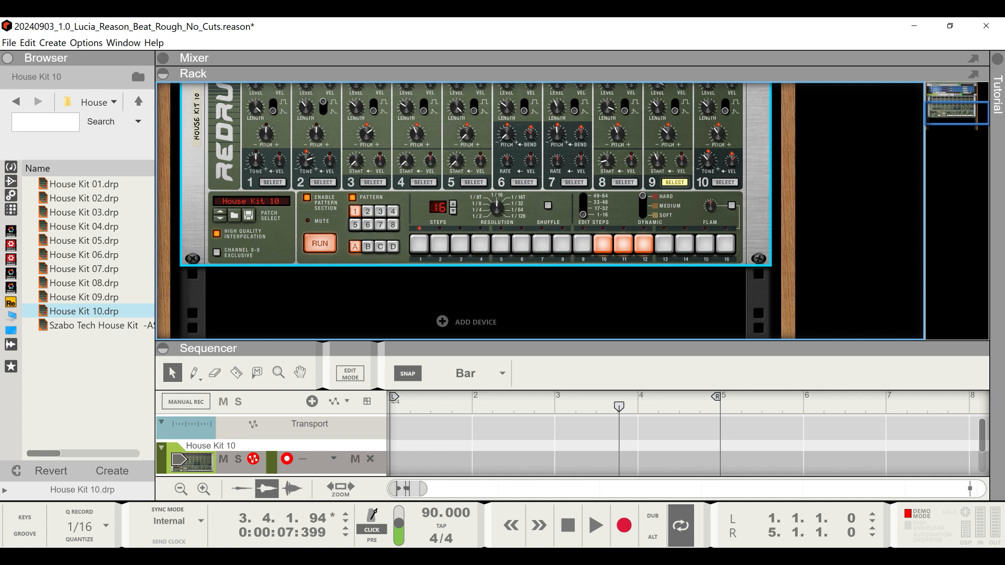
pyautogui.scroll(4, 574, 210)
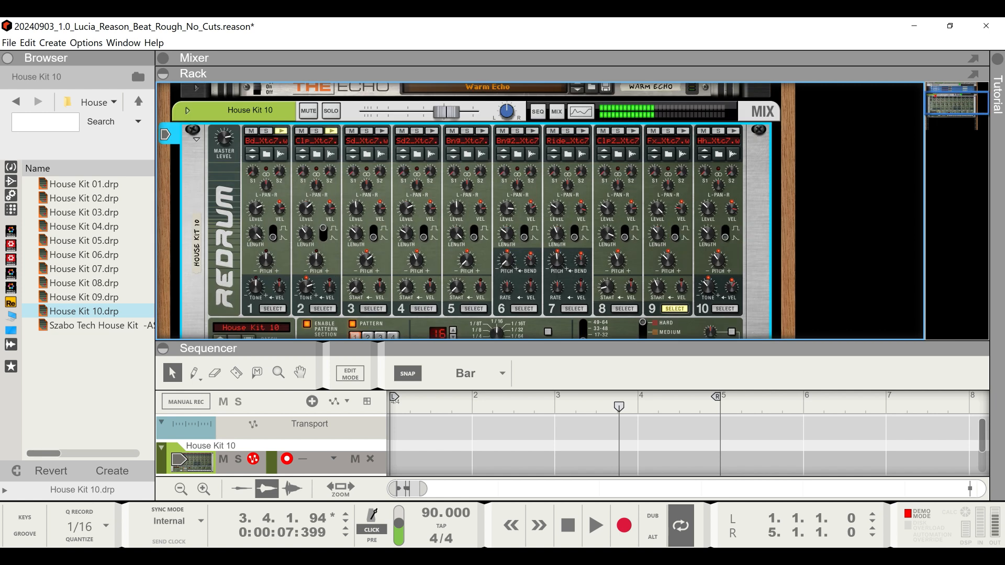
pyautogui.scroll(-4, 469, 210)
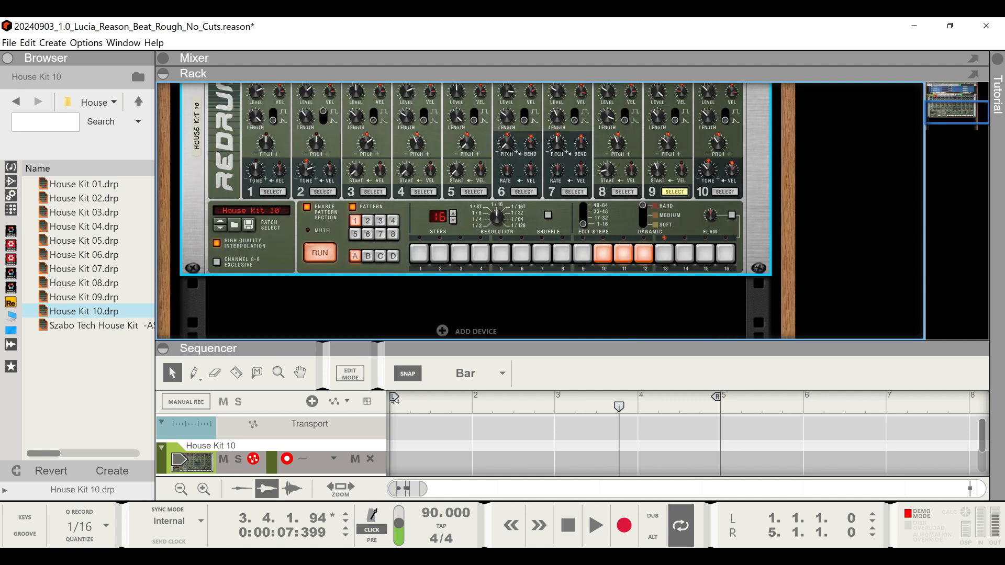
pyautogui.click(568, 525)
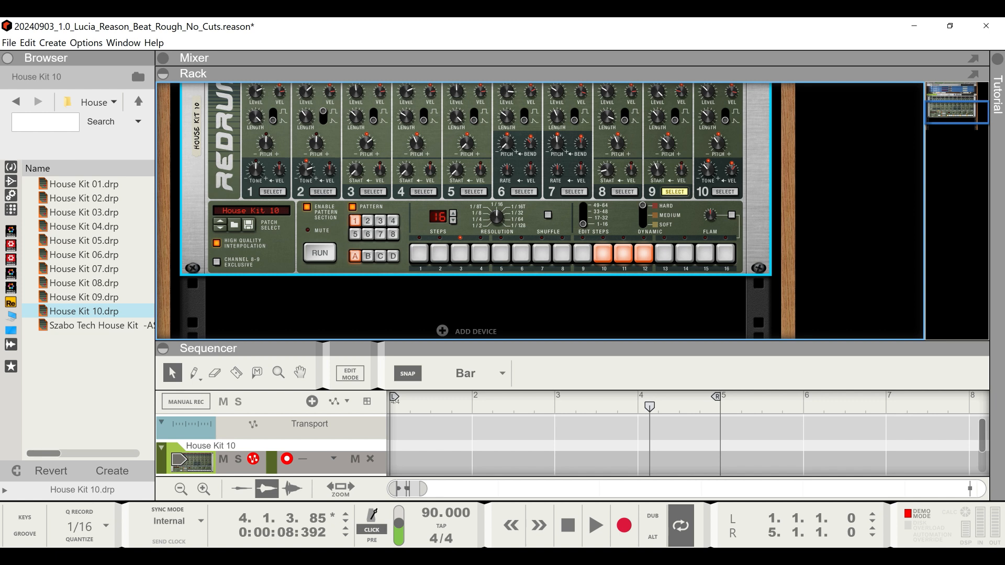
# - Copy the Redrum pattern to its sequencer track and enlarge the sequencer area
pyautogui.scroll(-2, 440, 262)
pyautogui.scroll(4, 439, 262)
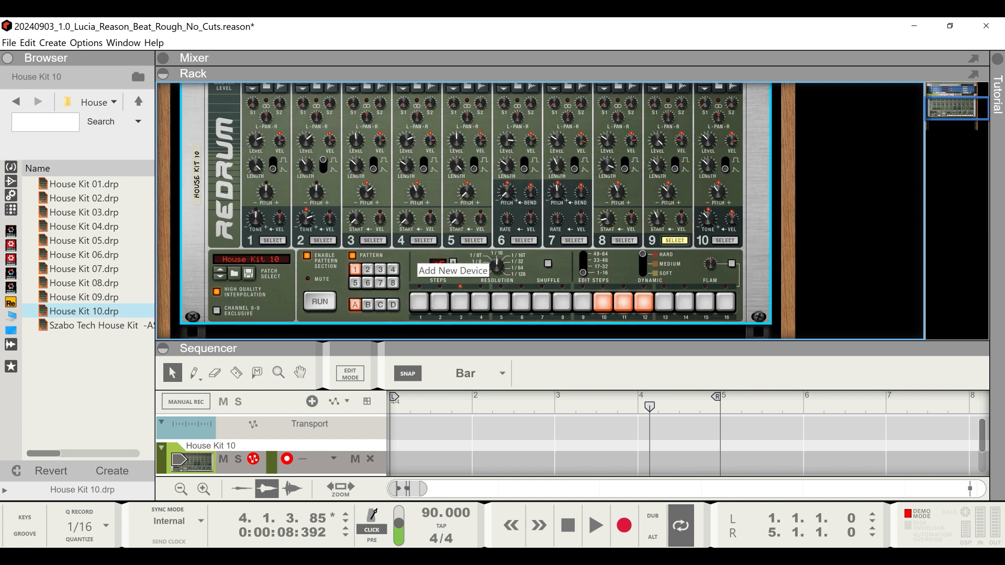
pyautogui.rightClick(453, 260)
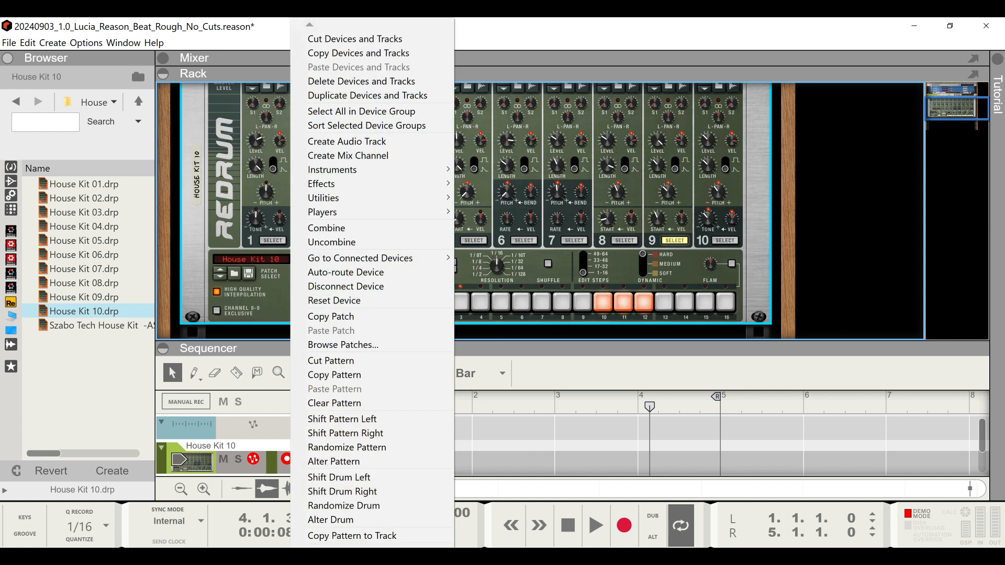
pyautogui.click(352, 536)
pyautogui.moveTo(346, 348); pyautogui.dragTo(345, 167)
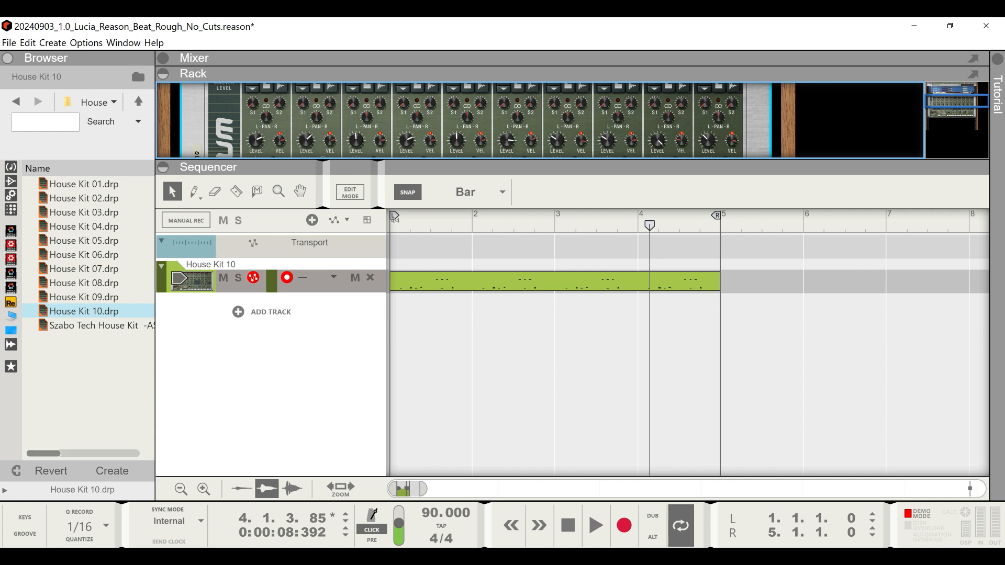
# - Extract the House Kit 10 clip's notes to separate lanes using Explode with Move, and close the Tool Window
pyautogui.click(718, 281)
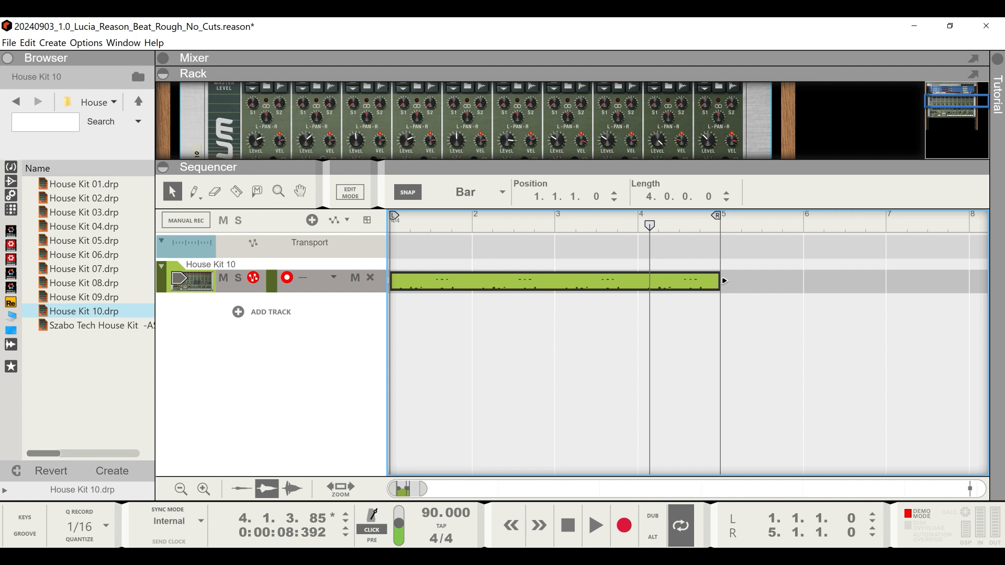
pyautogui.click(123, 42)
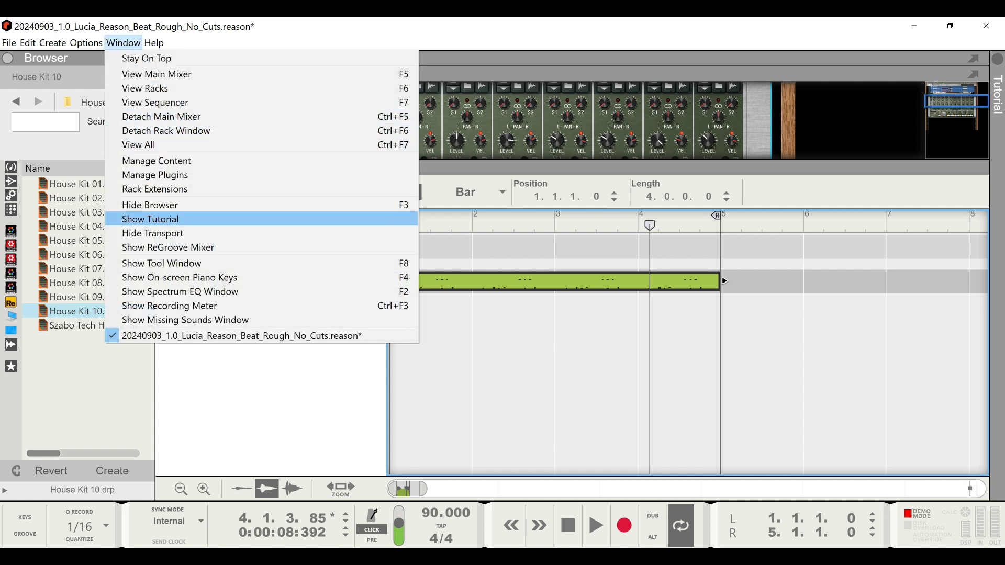
pyautogui.click(161, 263)
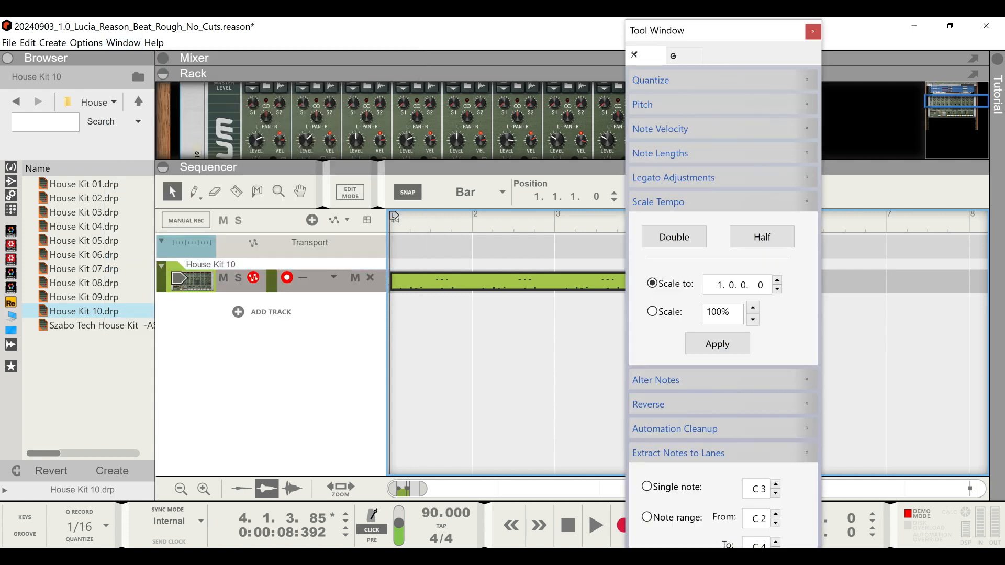
pyautogui.click(806, 202)
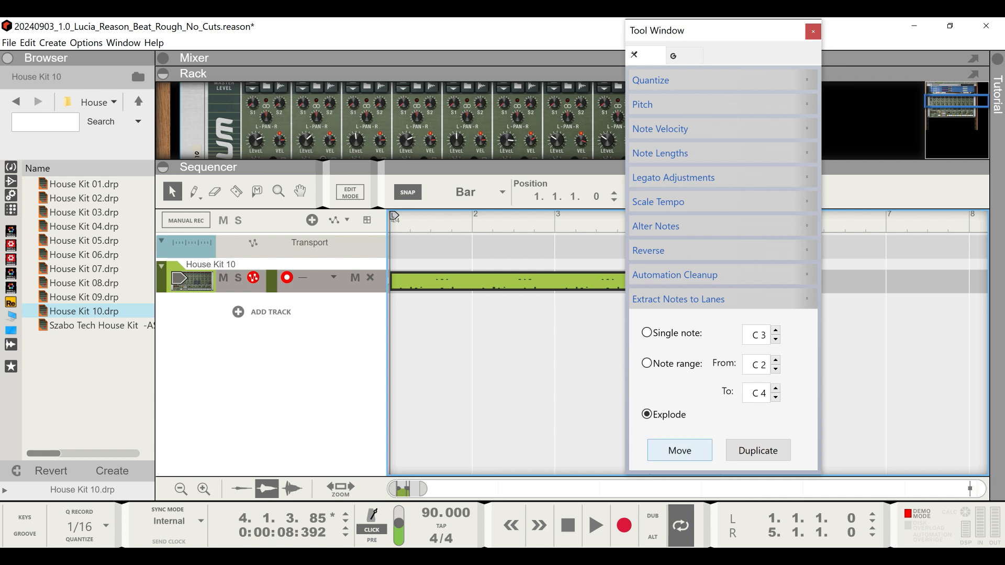
pyautogui.click(680, 451)
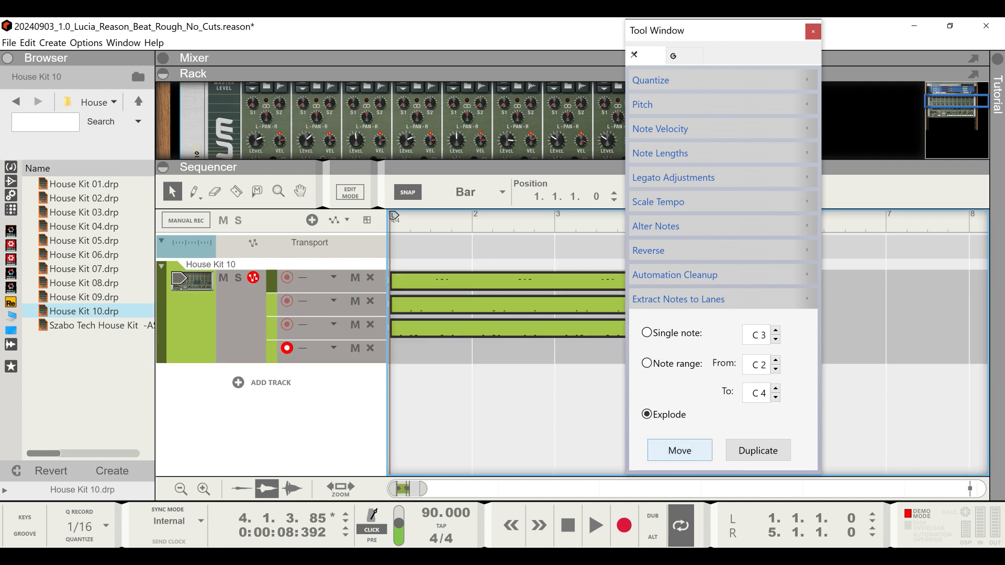
pyautogui.click(813, 31)
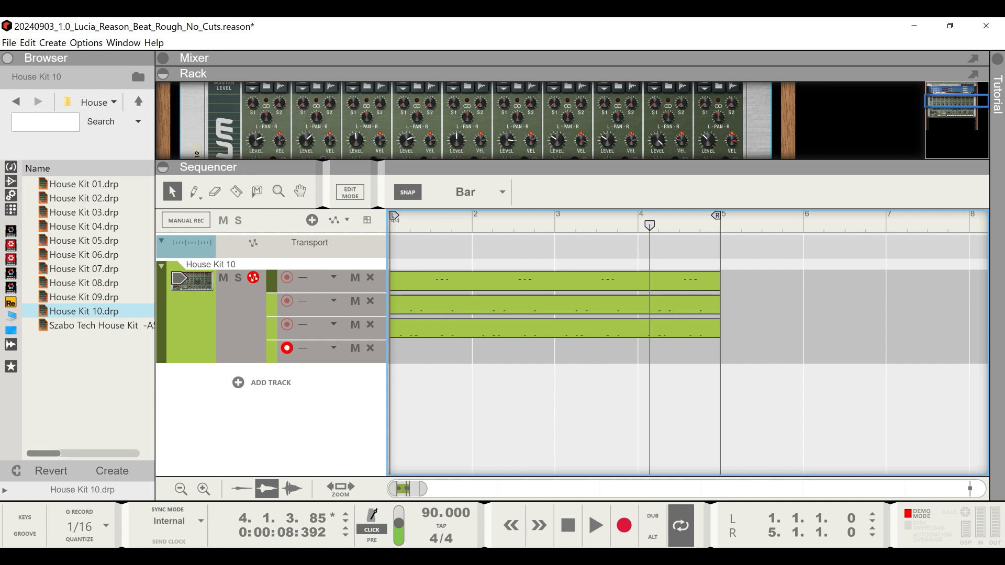
# - Label the clip in the third note lane of the House Kit 10 track "Kick"
pyautogui.click(721, 328)
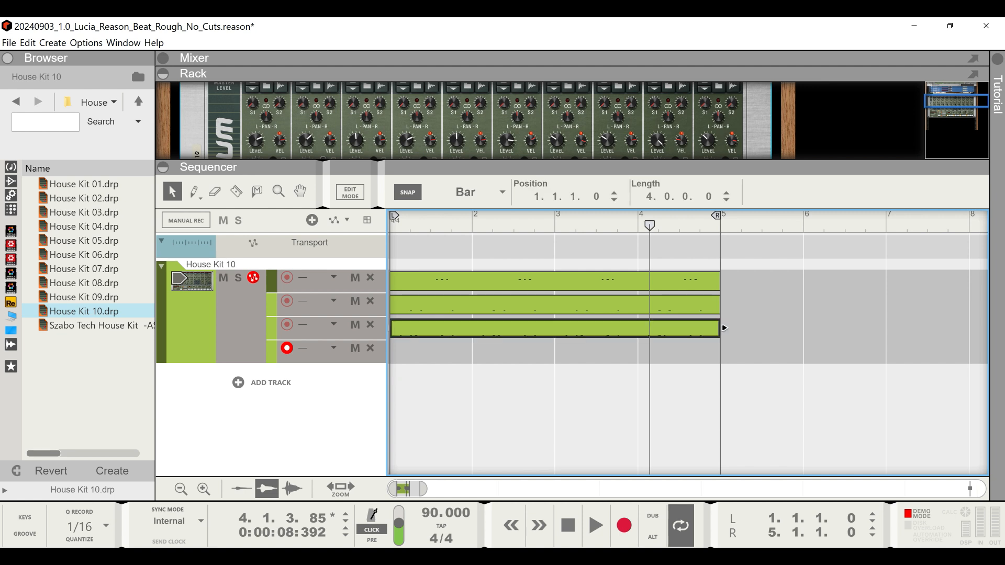
pyautogui.rightClick(614, 328)
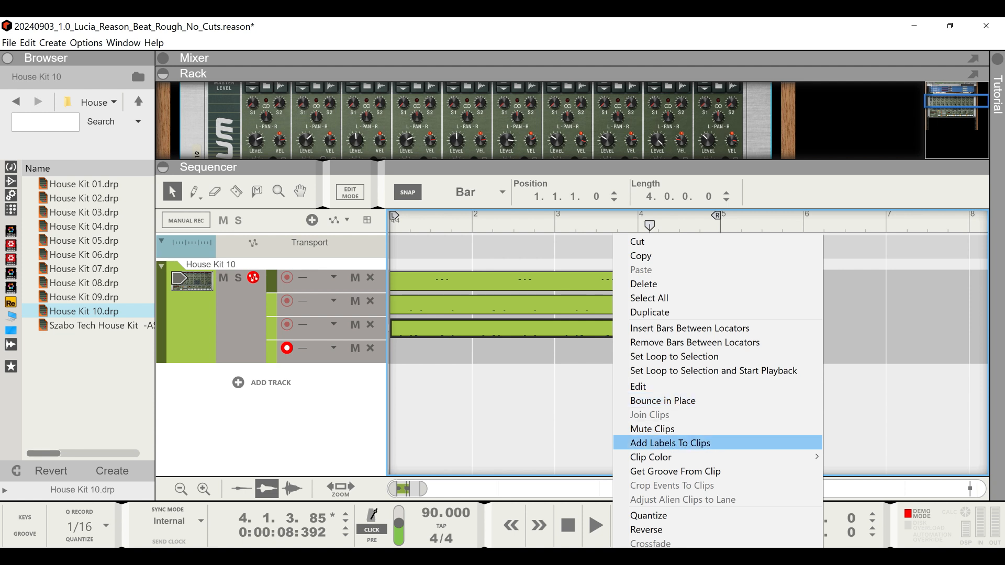
pyautogui.click(670, 443)
pyautogui.write('Kick')
pyautogui.press('Return')
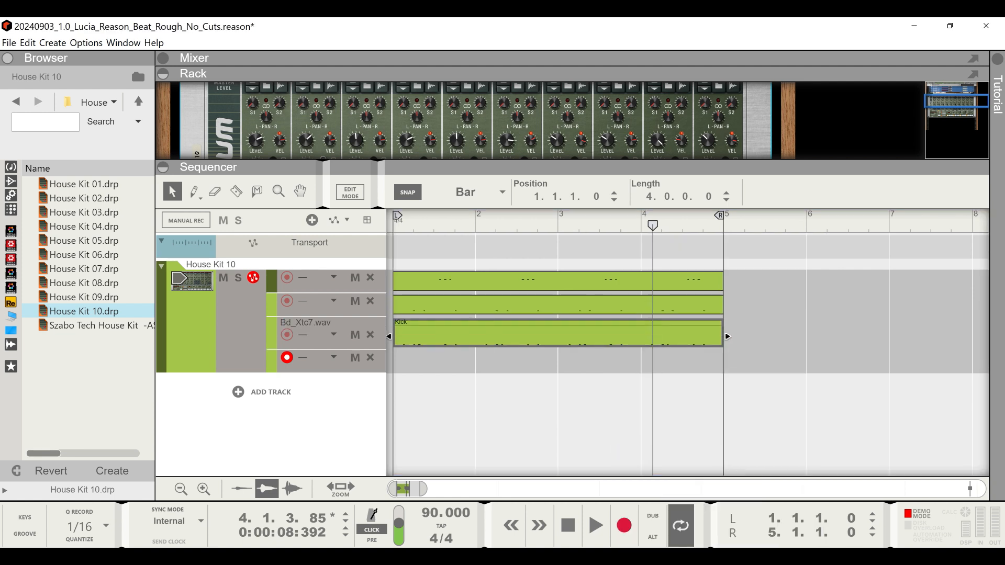
# - Label the clip in the second note lane of the House Kit 10 track "Clap"
pyautogui.click(650, 306)
pyautogui.rightClick(649, 305)
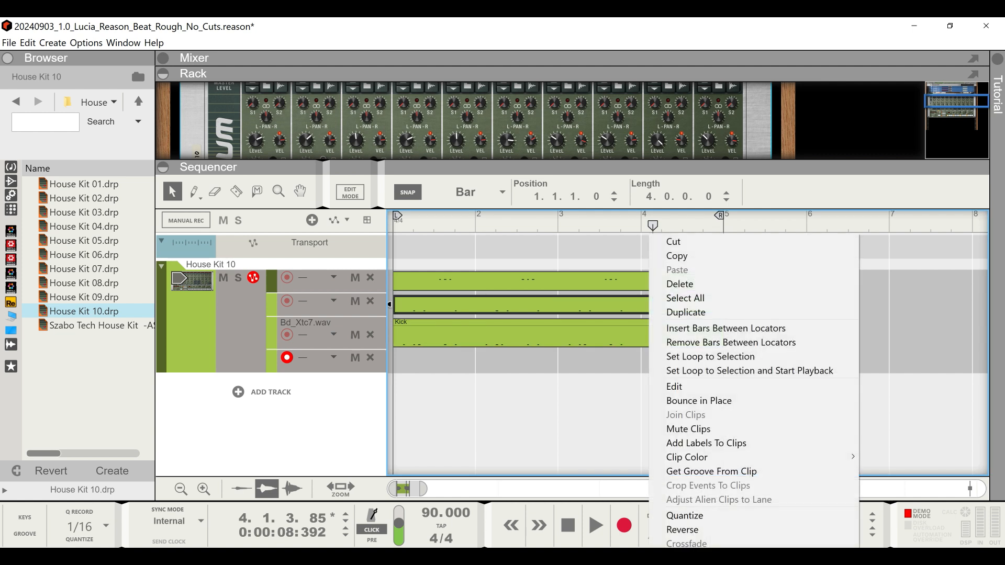
pyautogui.click(696, 442)
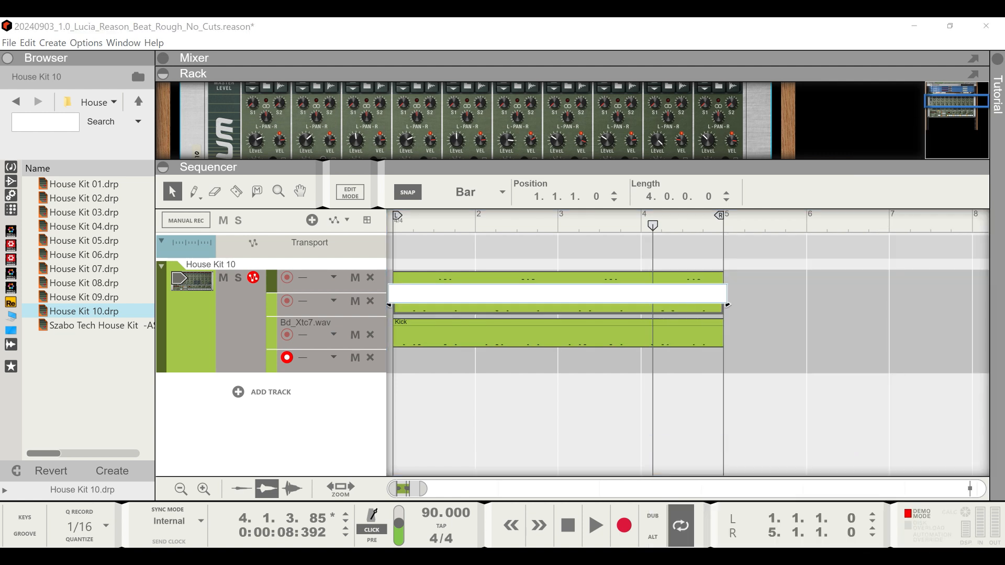
pyautogui.write('Clap')
pyautogui.press('Return')
# - Label the clip in the first note lane of the House Kit 10 track "Hi_Hat"
pyautogui.click(619, 413)
pyautogui.click(618, 282)
pyautogui.rightClick(618, 282)
pyautogui.click(675, 443)
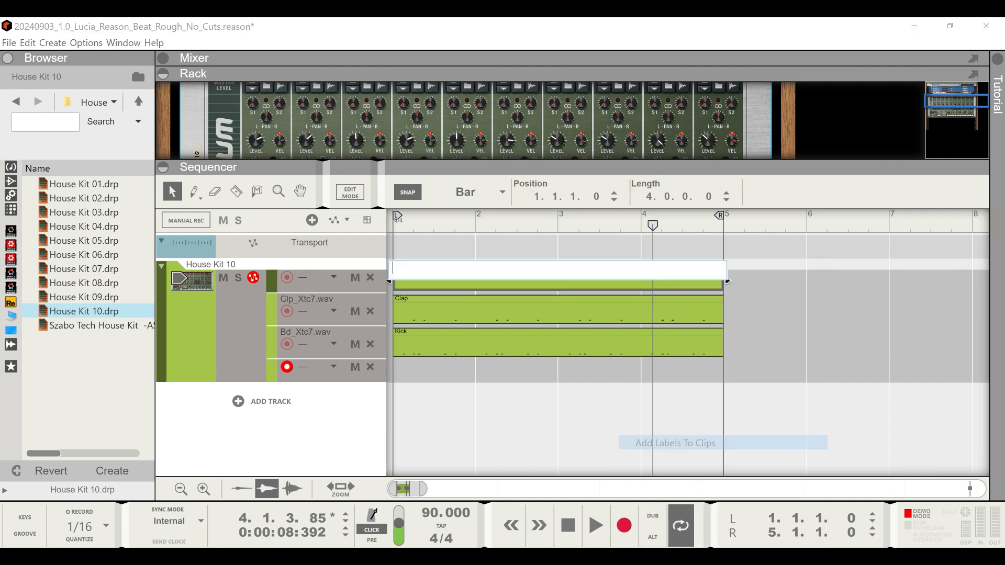
pyautogui.write('Hi')
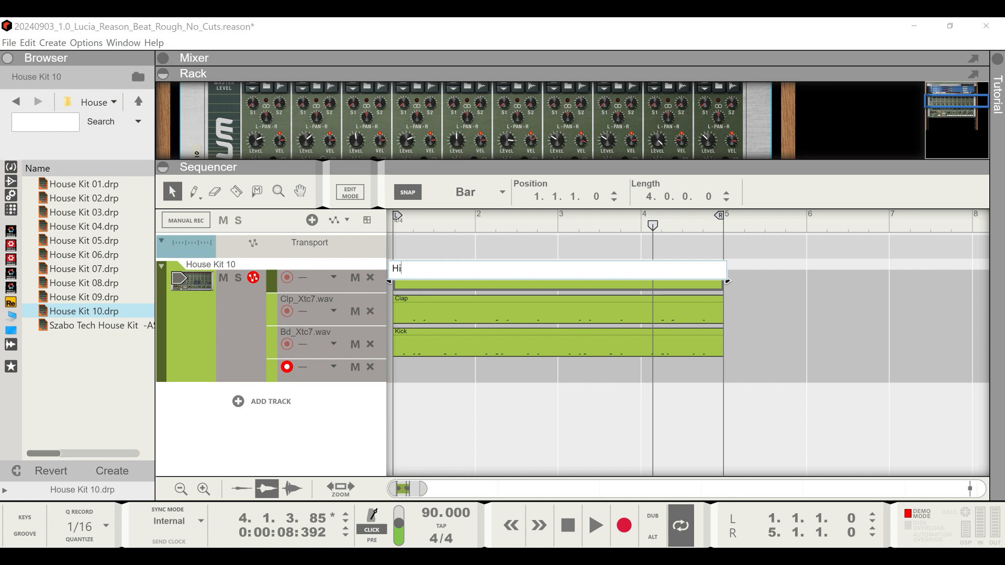
pyautogui.write('_Hat')
pyautogui.press('Return')
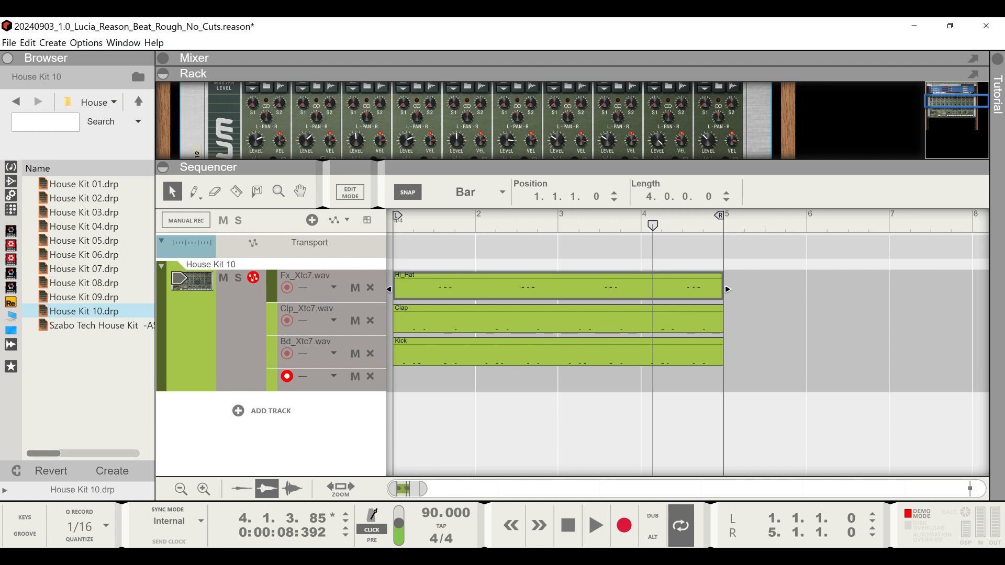
# - Delete the empty fourth note lane and rename the House Kit 10 track "Drums"
pyautogui.moveTo(423, 489); pyautogui.dragTo(500, 489)
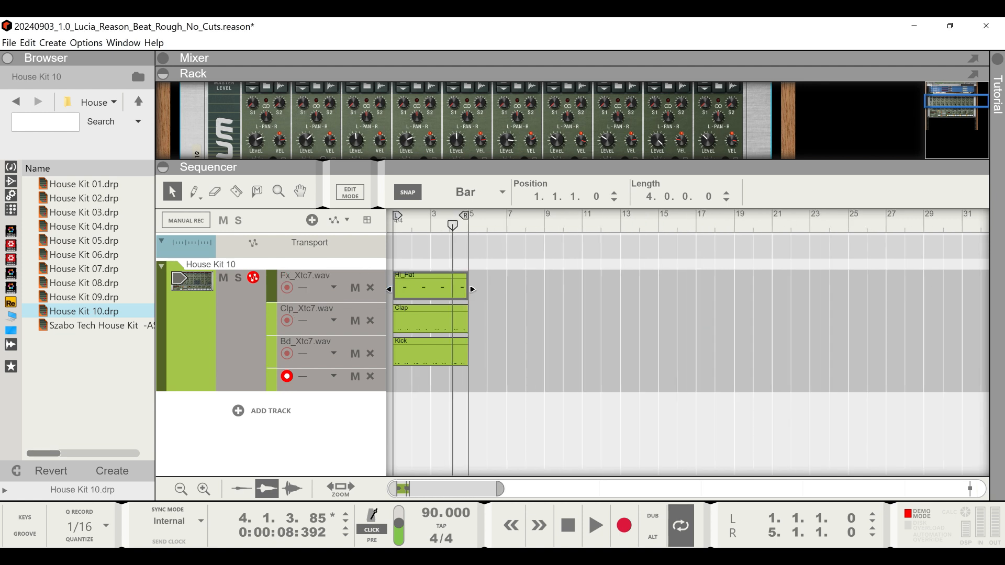
pyautogui.click(515, 430)
pyautogui.click(370, 376)
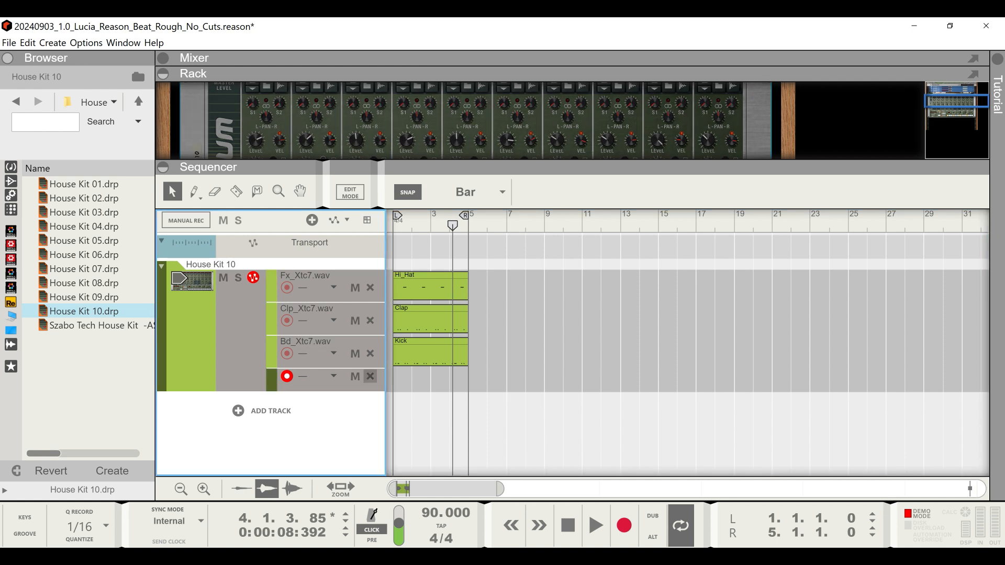
pyautogui.doubleClick(211, 265)
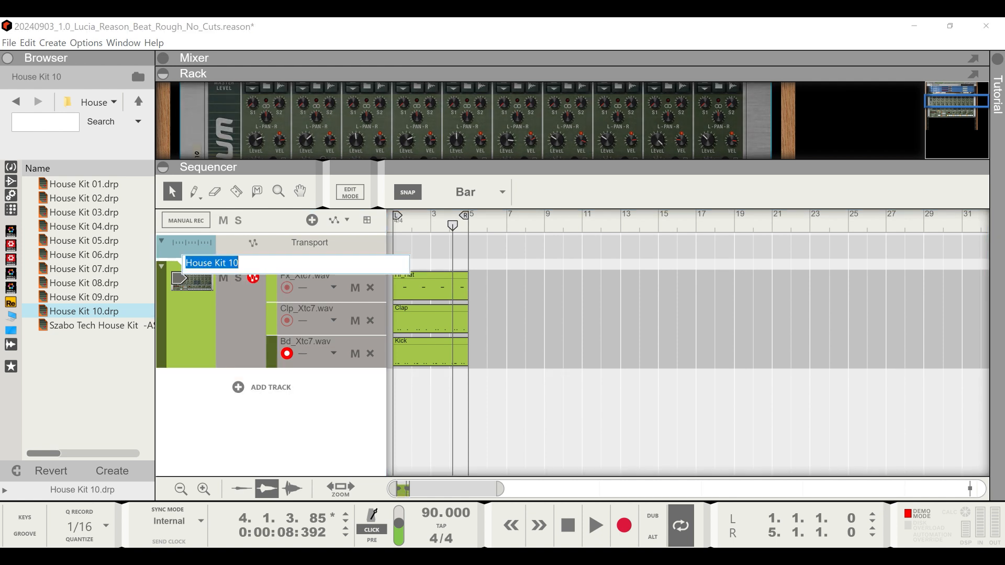
pyautogui.write('D')
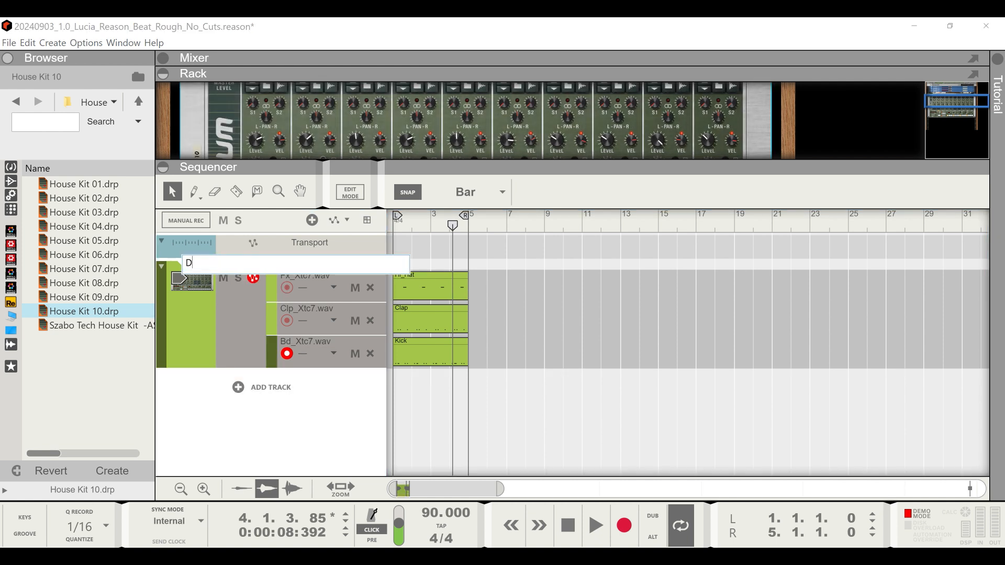
pyautogui.write('rums')
pyautogui.press('Return')
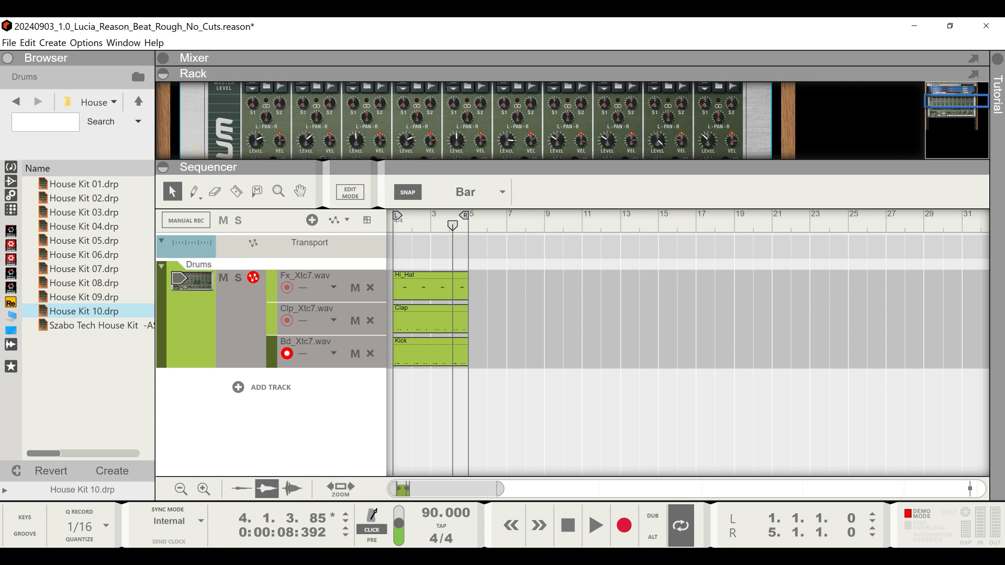
# - Open the Spectrum EQ of the Drums mix channel and enable its high-pass filter at 30.9 Hz
pyautogui.moveTo(523, 167); pyautogui.dragTo(524, 348)
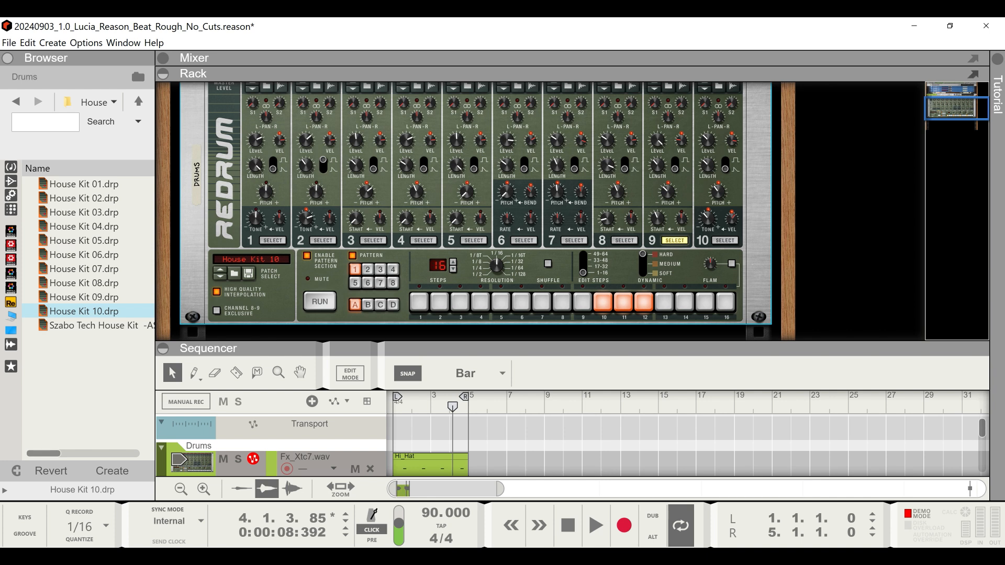
pyautogui.scroll(3, 471, 209)
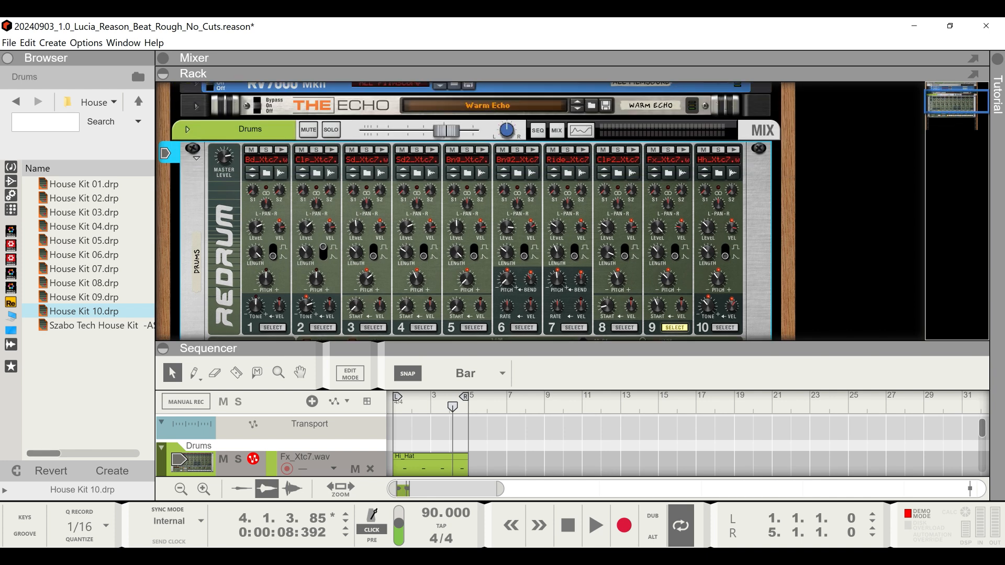
pyautogui.click(186, 129)
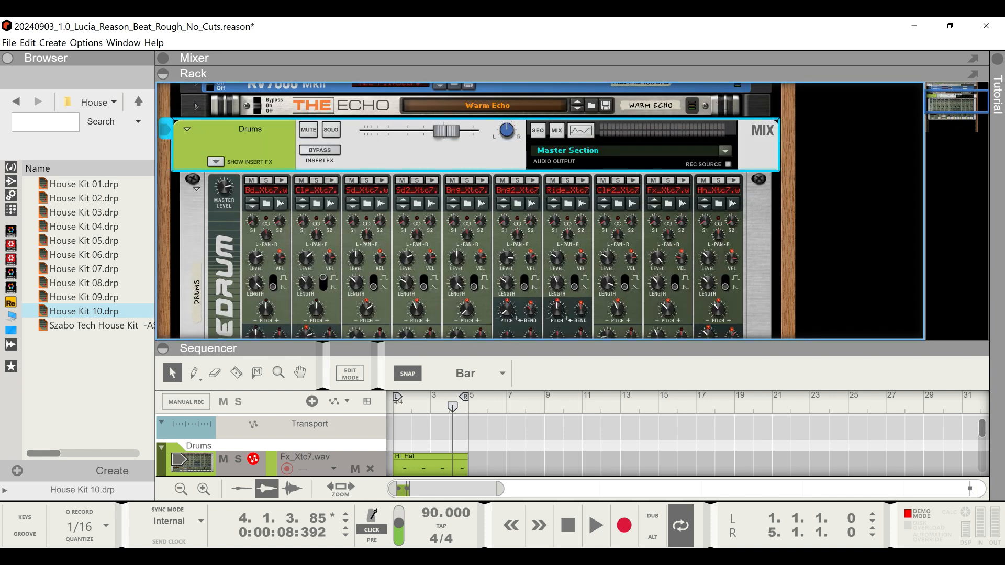
pyautogui.click(581, 130)
pyautogui.moveTo(555, 148); pyautogui.dragTo(285, 106)
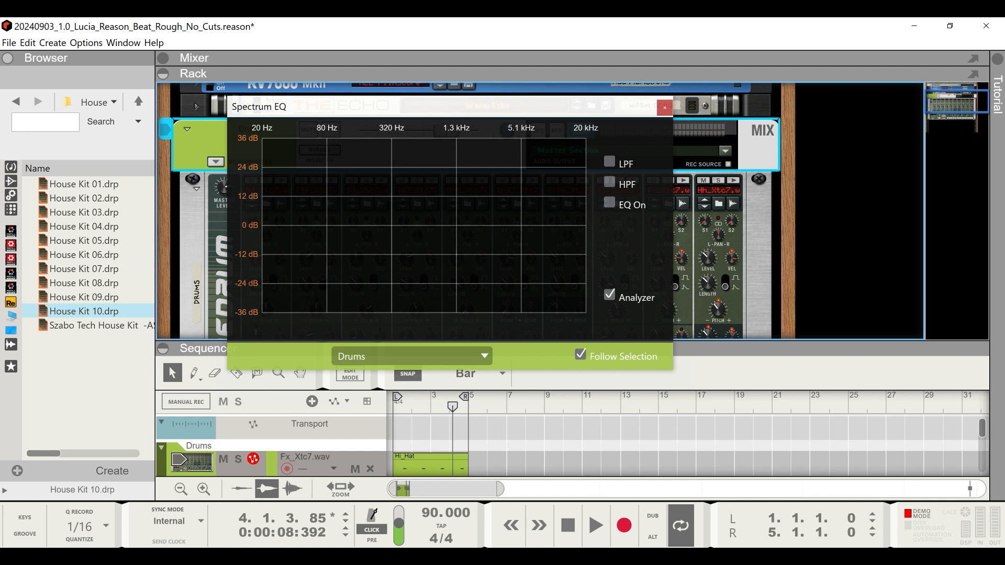
pyautogui.click(609, 183)
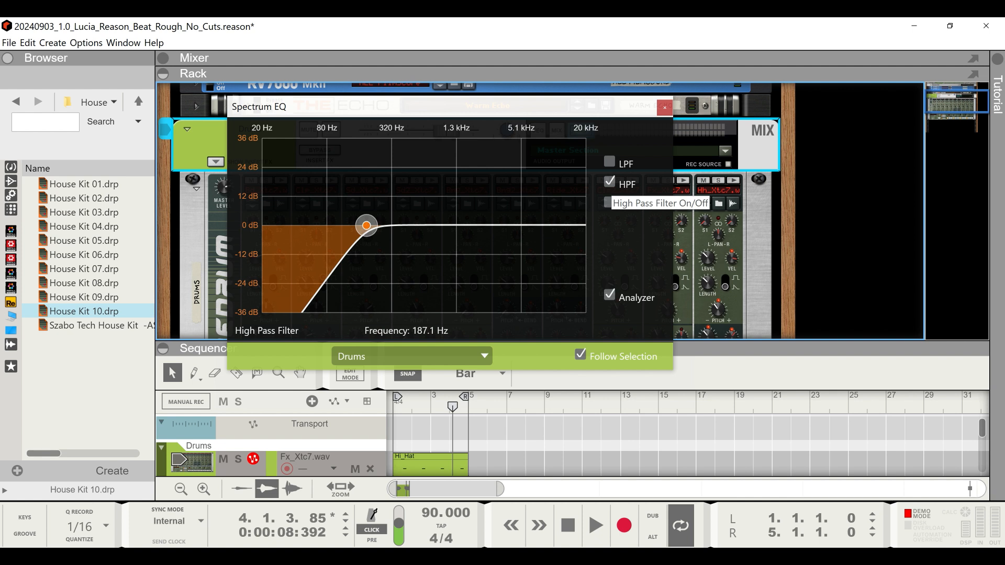
pyautogui.moveTo(366, 225); pyautogui.dragTo(282, 225)
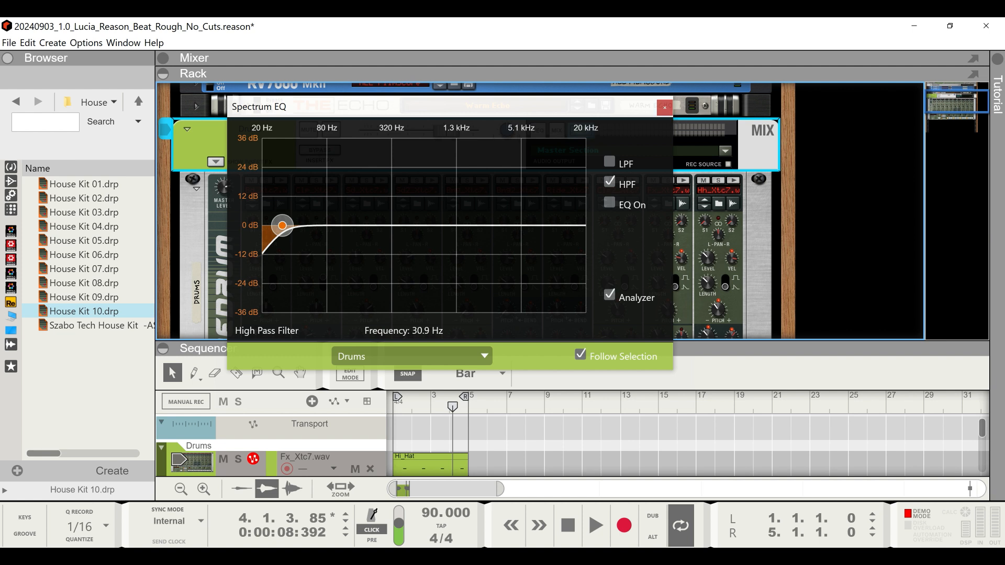
# - Play the drum loop from the start and compare its sound and spectrum with the high-pass filter off and on
pyautogui.click(394, 406)
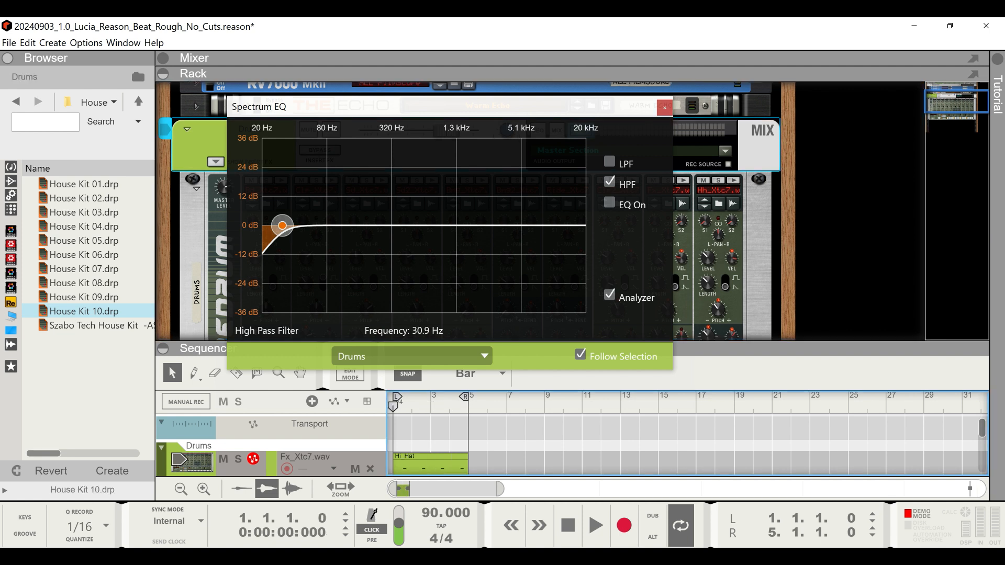
pyautogui.press('space')
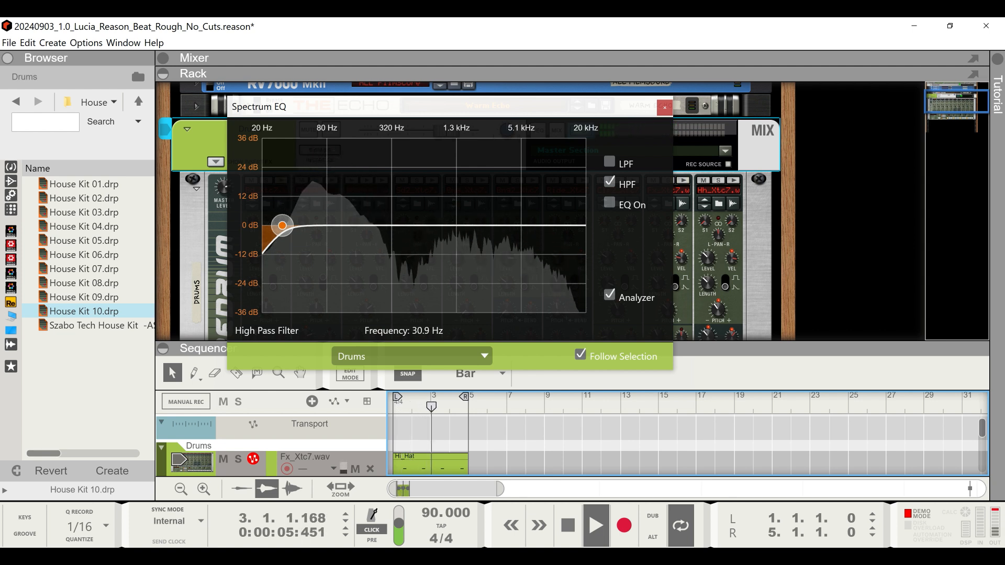
pyautogui.press('space')
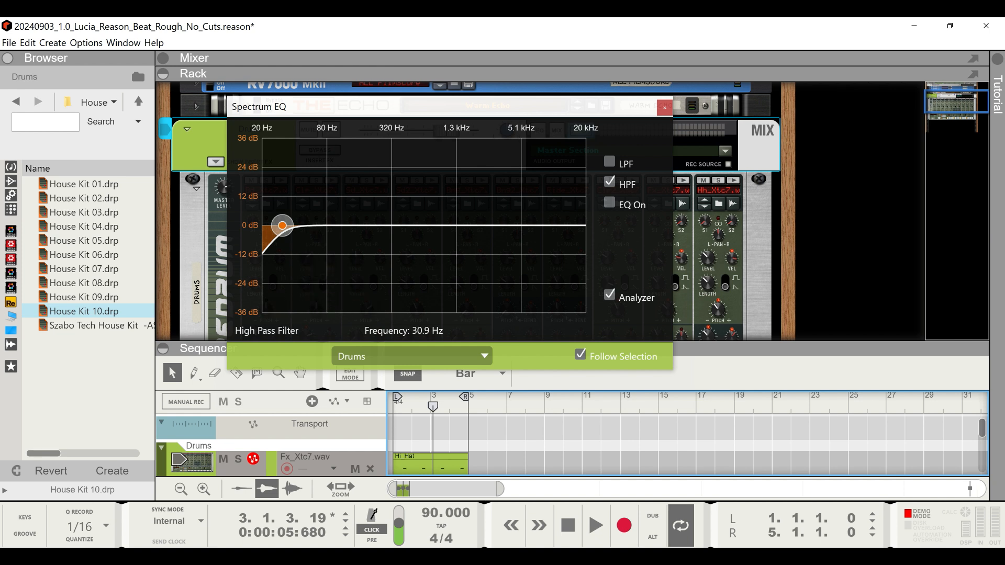
pyautogui.press('space')
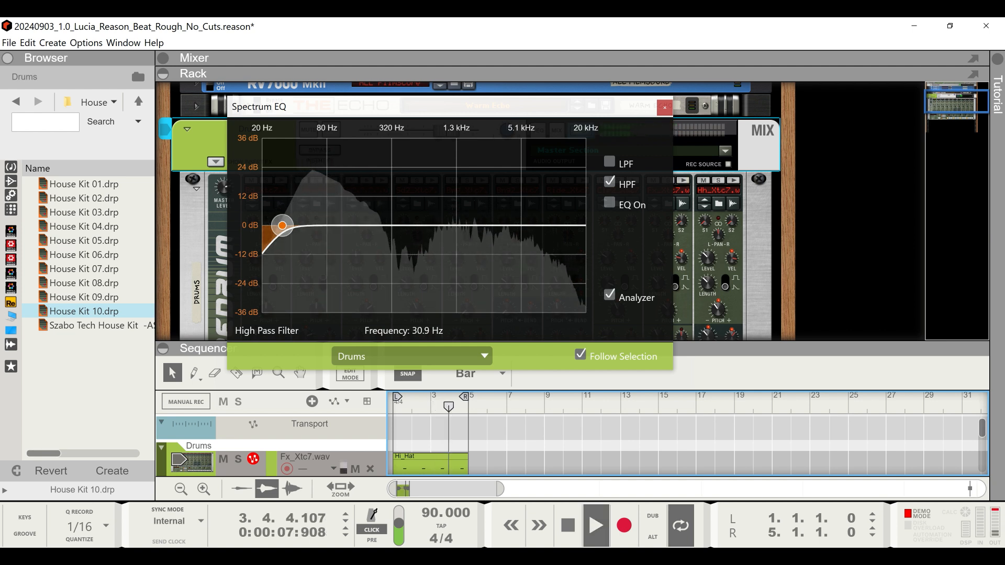
pyautogui.click(610, 182)
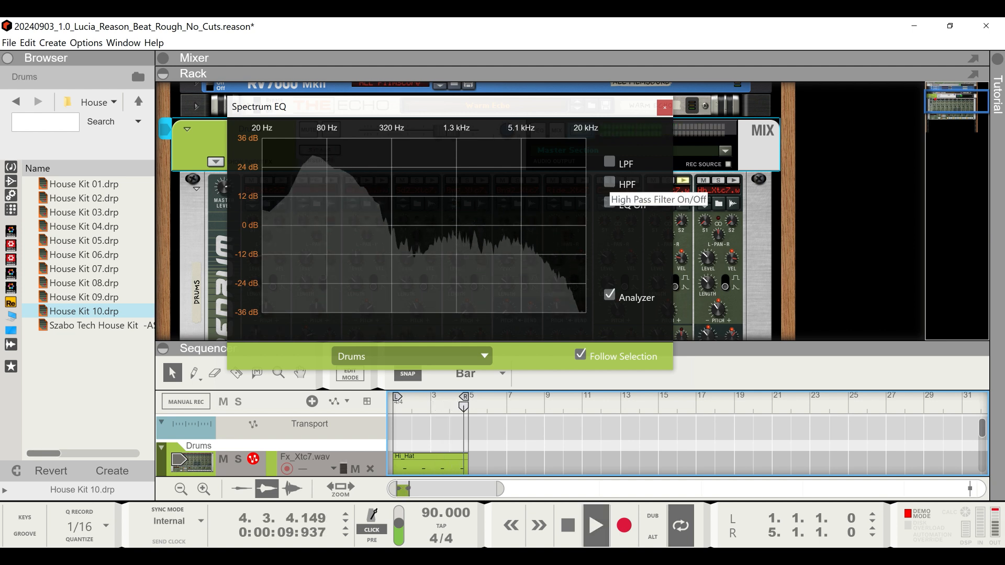
pyautogui.click(609, 182)
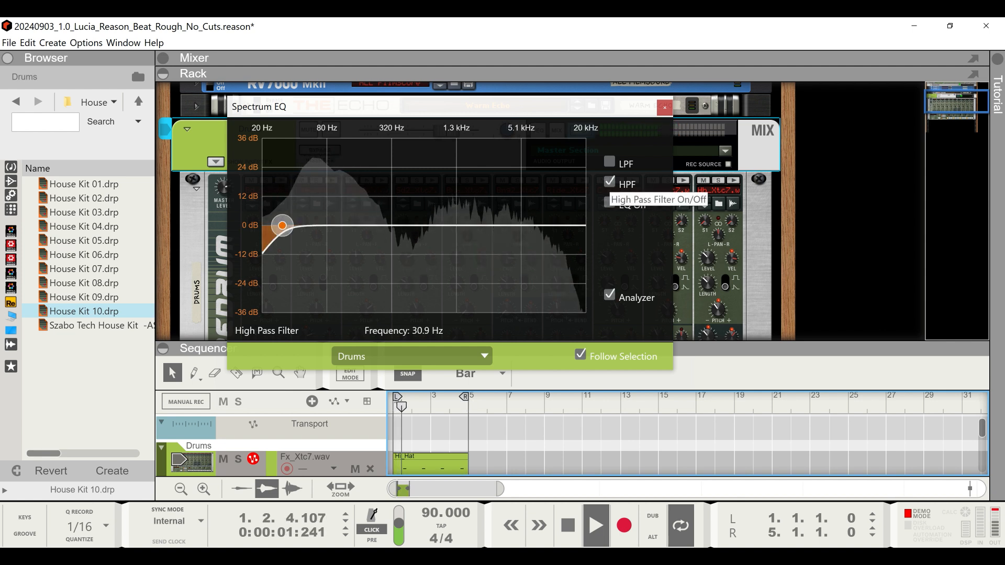
pyautogui.click(610, 181)
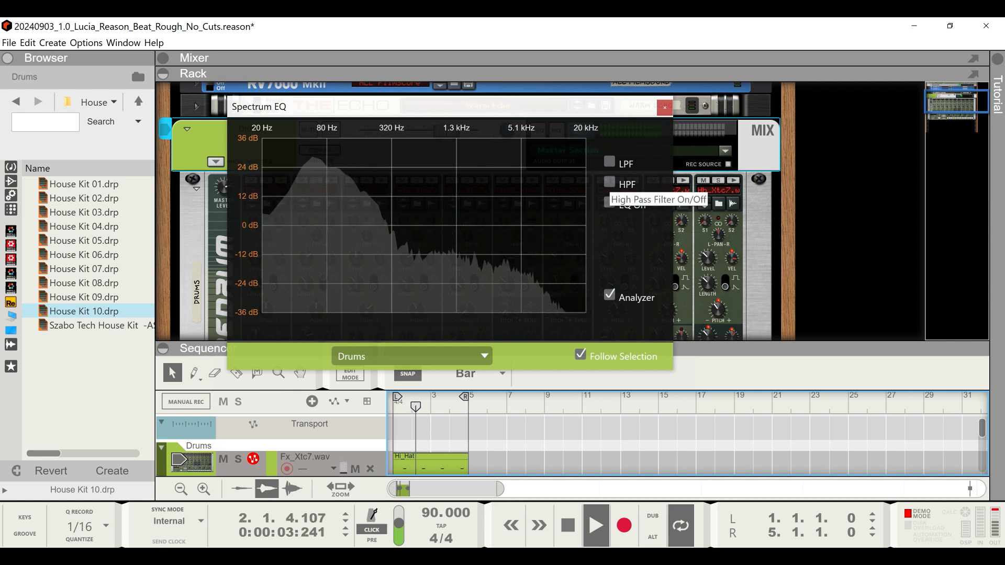
pyautogui.click(609, 181)
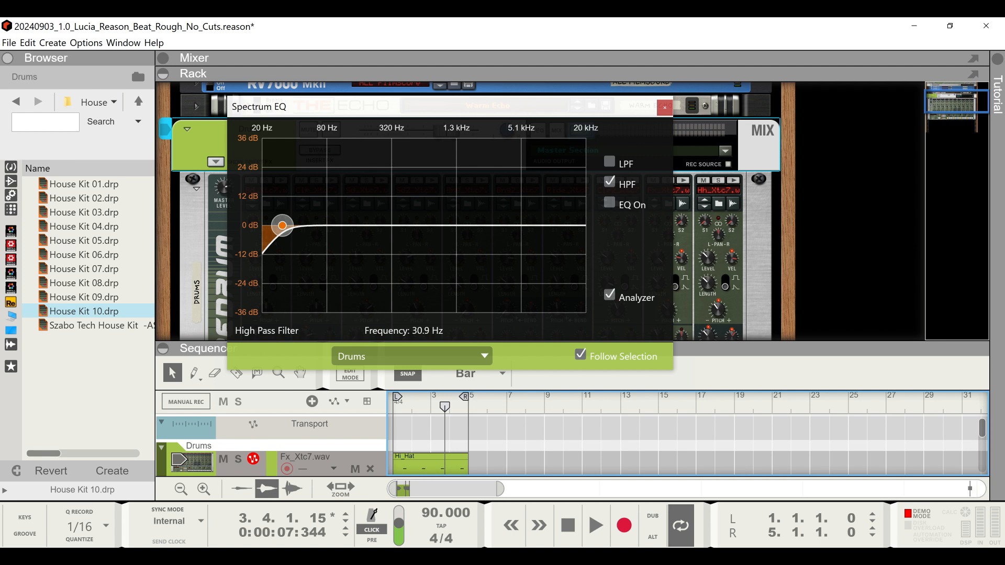
# - Sweep the drums' high-pass filter up to 4.00 kHz during playback and bring it back down to 30.2 Hz
pyautogui.press('space')
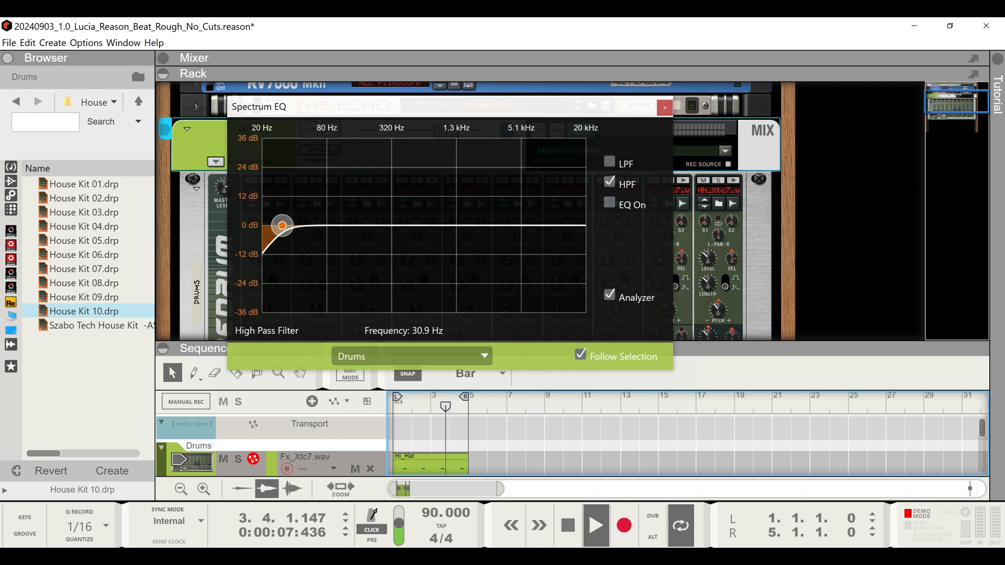
pyautogui.moveTo(282, 225); pyautogui.dragTo(510, 225)
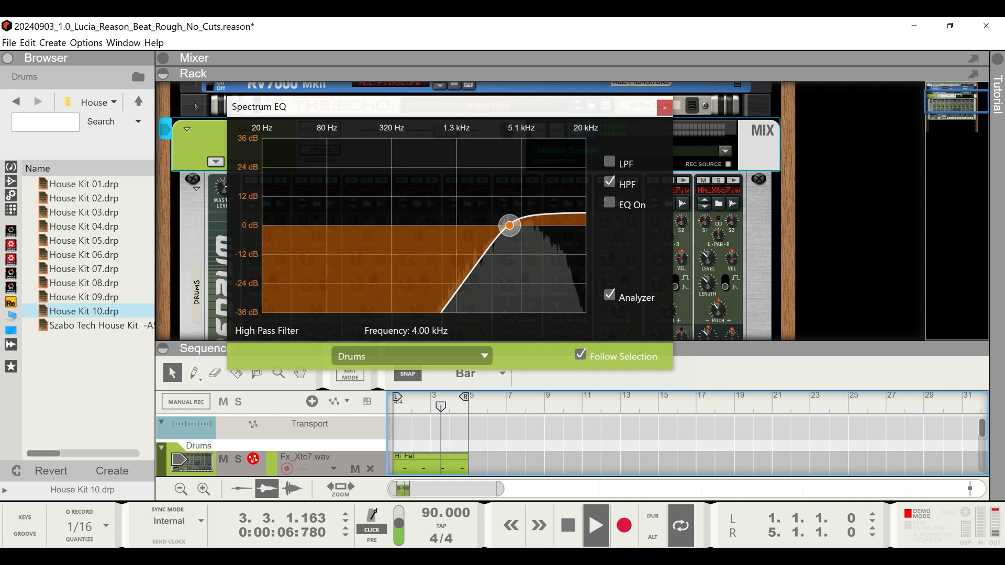
pyautogui.moveTo(510, 225); pyautogui.dragTo(281, 225)
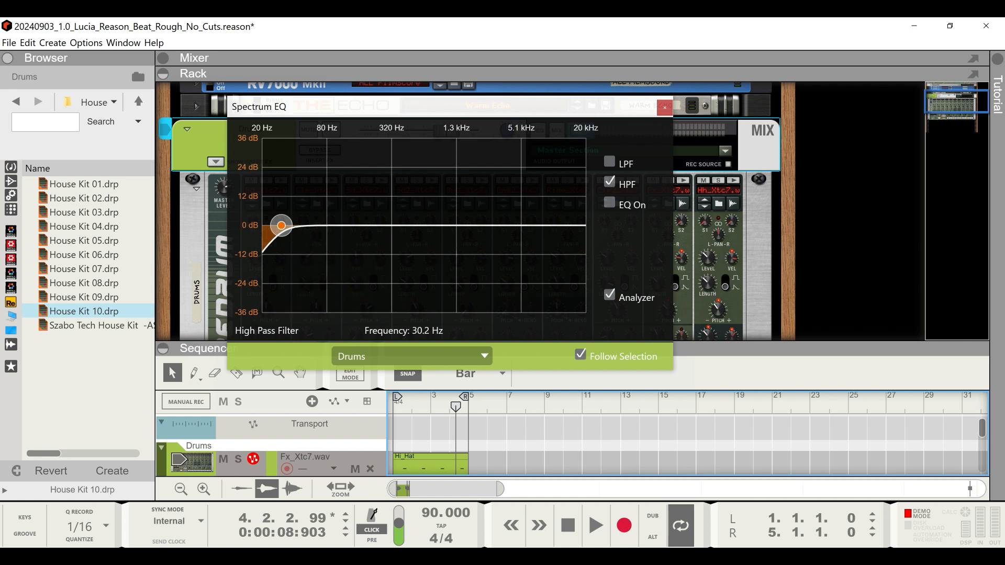
# - Switch on the parametric EQ bands of the Drums channel and switch them off again
pyautogui.click(610, 202)
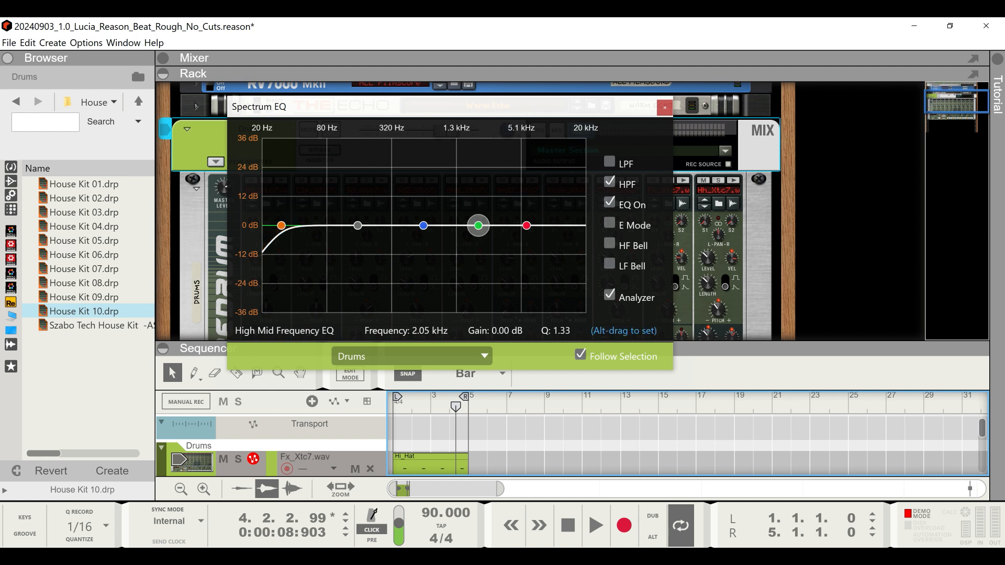
pyautogui.click(610, 202)
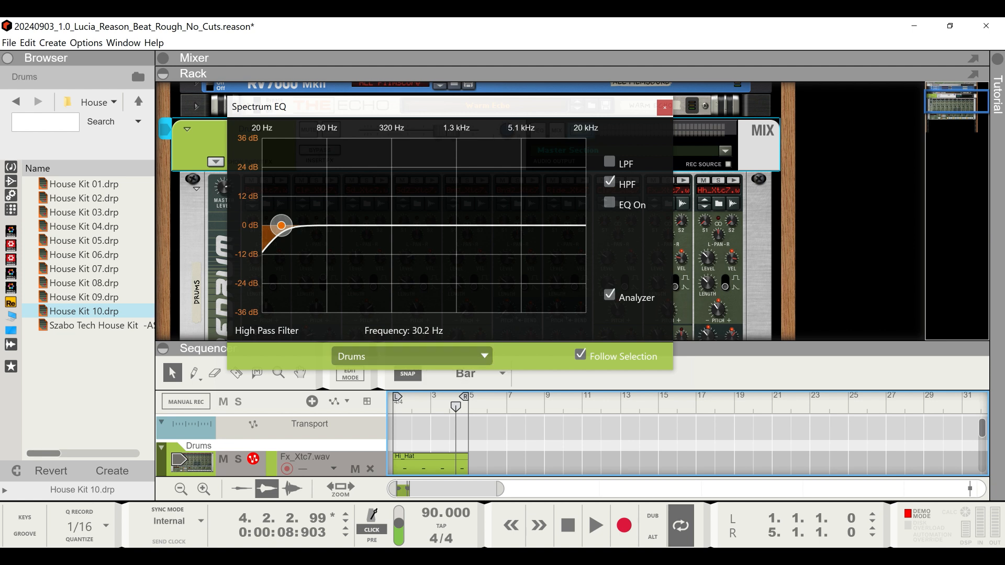
# - Enable the low-pass filter on the Drums channel and play the loop from the start
pyautogui.click(609, 162)
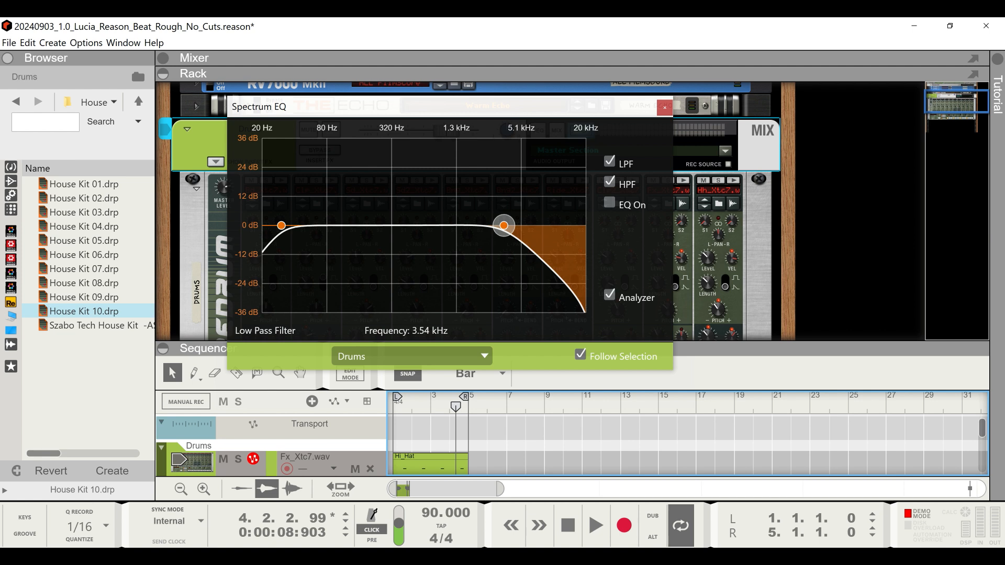
pyautogui.hotkey('shift', 'Return')
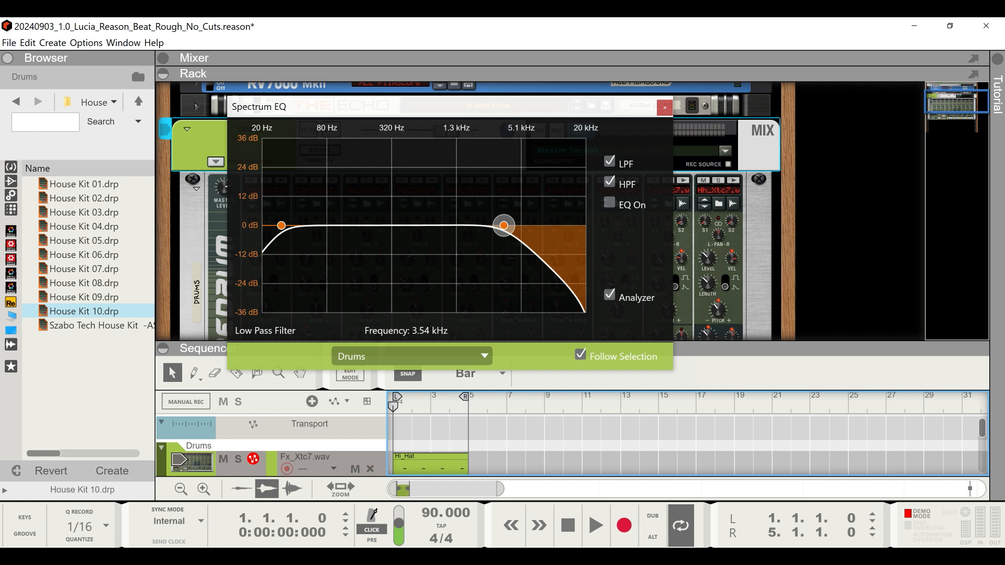
pyautogui.press('space')
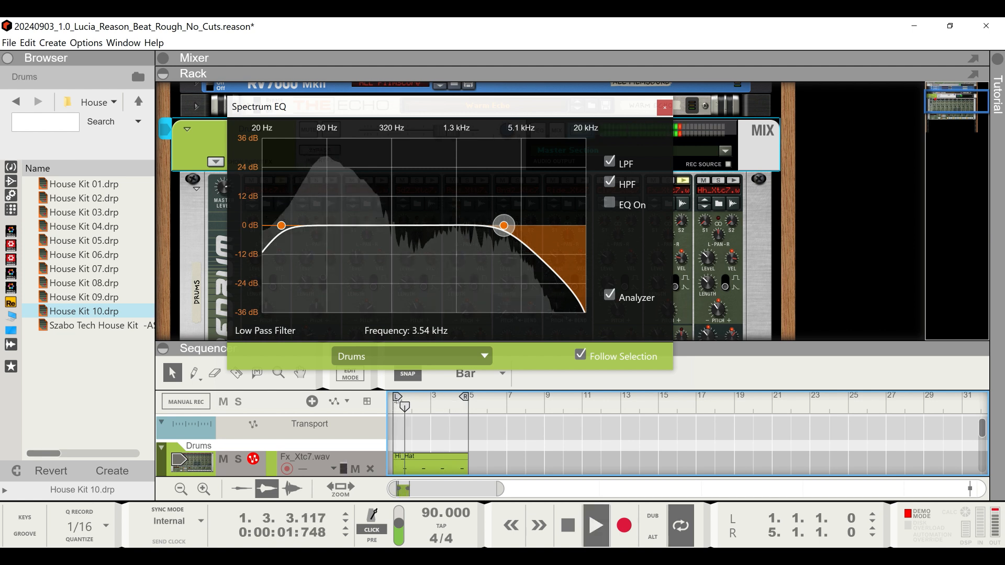
# - Lower the Drums channel's low-pass filter to 1.00 kHz and play the drum loop again
pyautogui.press('space')
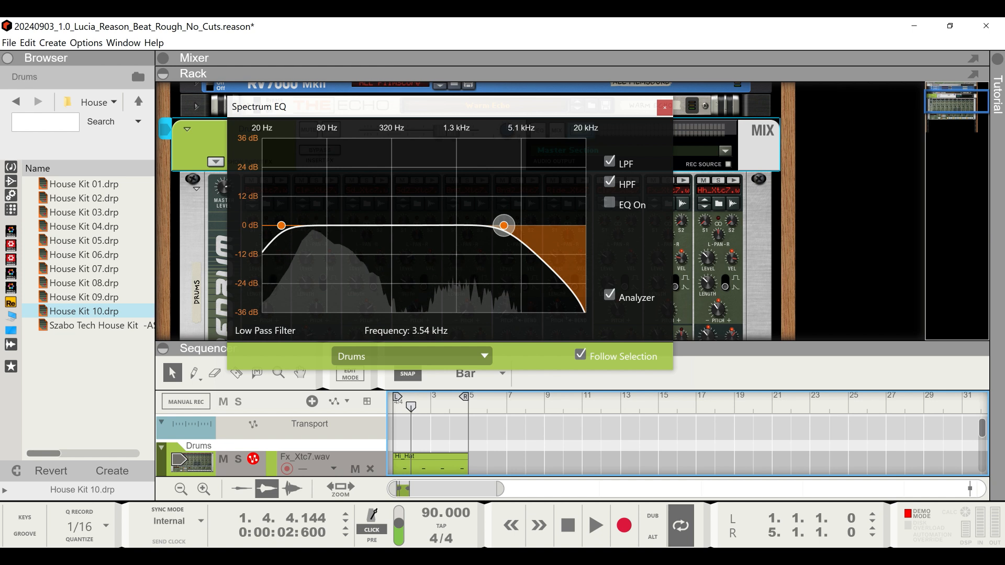
pyautogui.moveTo(504, 226); pyautogui.dragTo(444, 225)
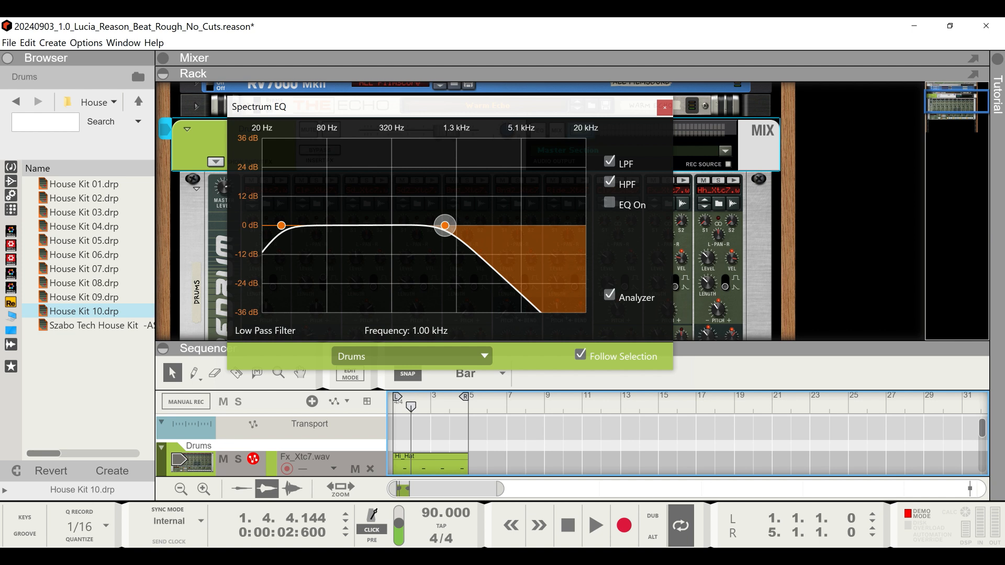
pyautogui.press('space')
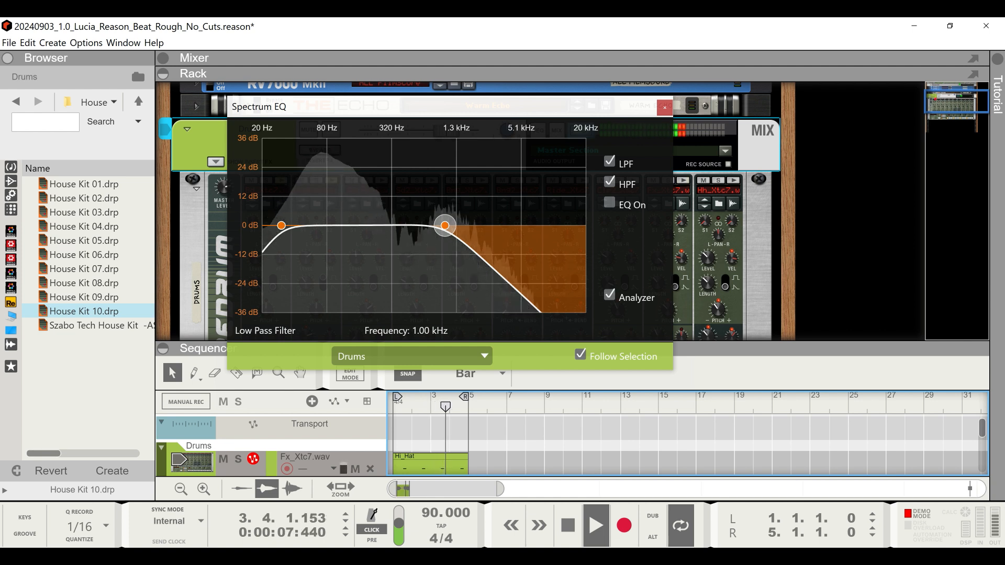
# - Compare the drums with the high-pass and low-pass filters switched off and on during playback, leaving only the high-pass filter enabled
pyautogui.click(609, 183)
pyautogui.click(610, 183)
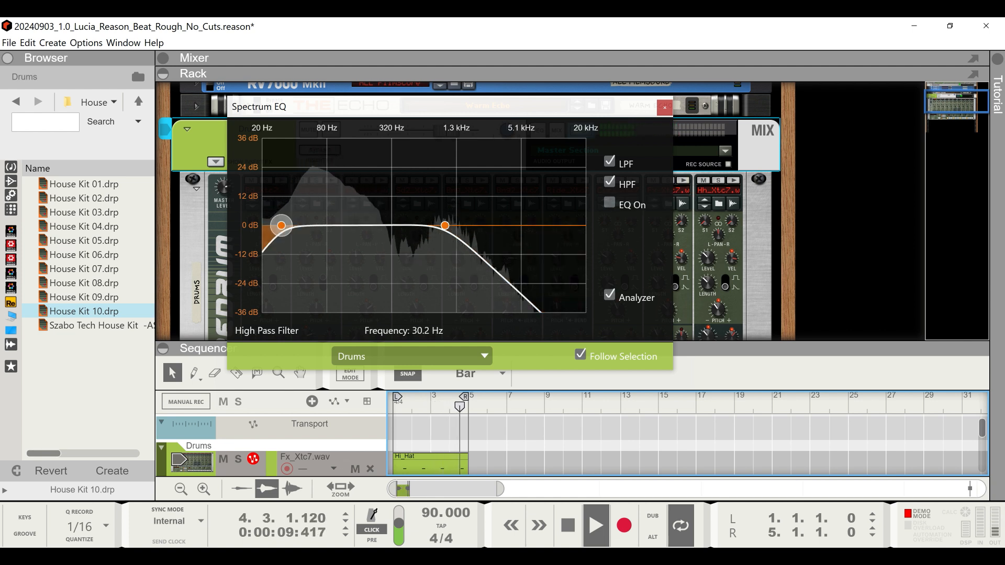
pyautogui.click(610, 162)
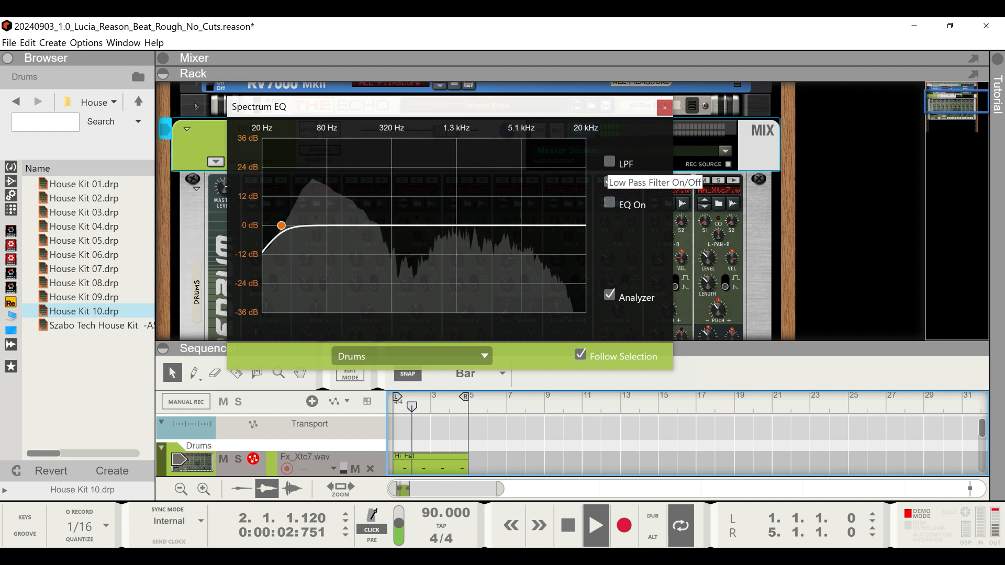
pyautogui.click(609, 161)
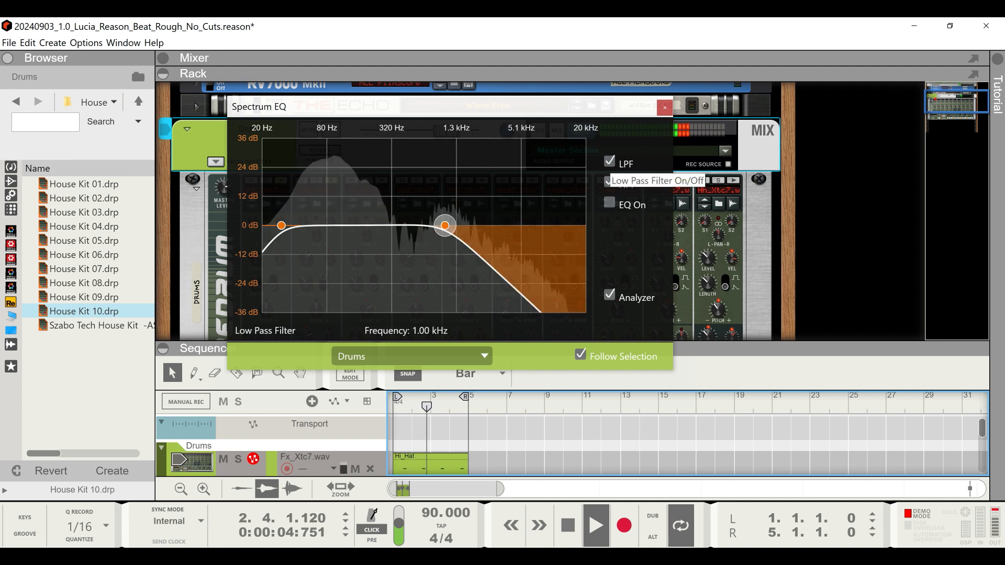
pyautogui.click(609, 161)
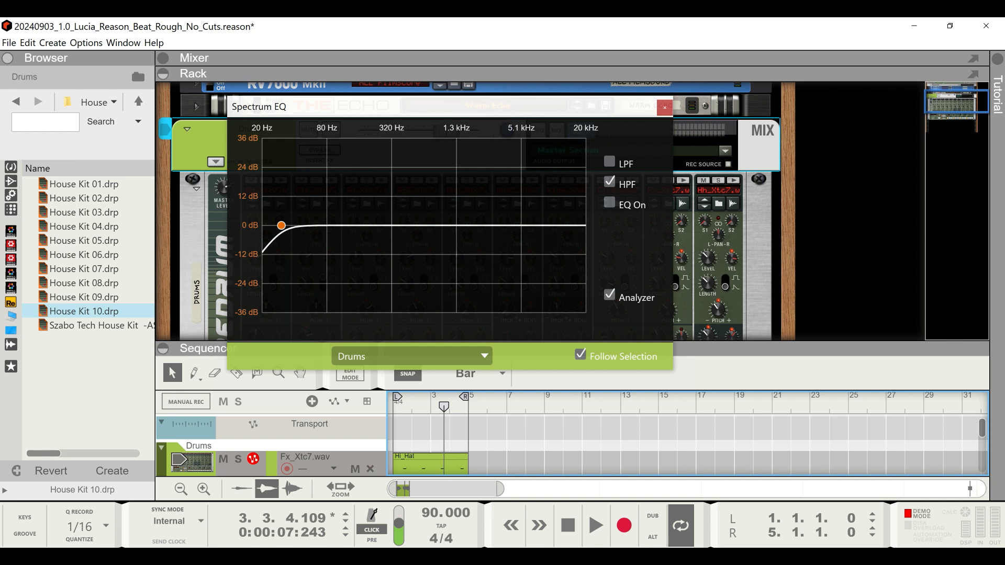
# - Close the Spectrum EQ with the low-pass filter off and enlarge the sequencer area to show all three drum lanes
pyautogui.moveTo(205, 349); pyautogui.dragTo(206, 269)
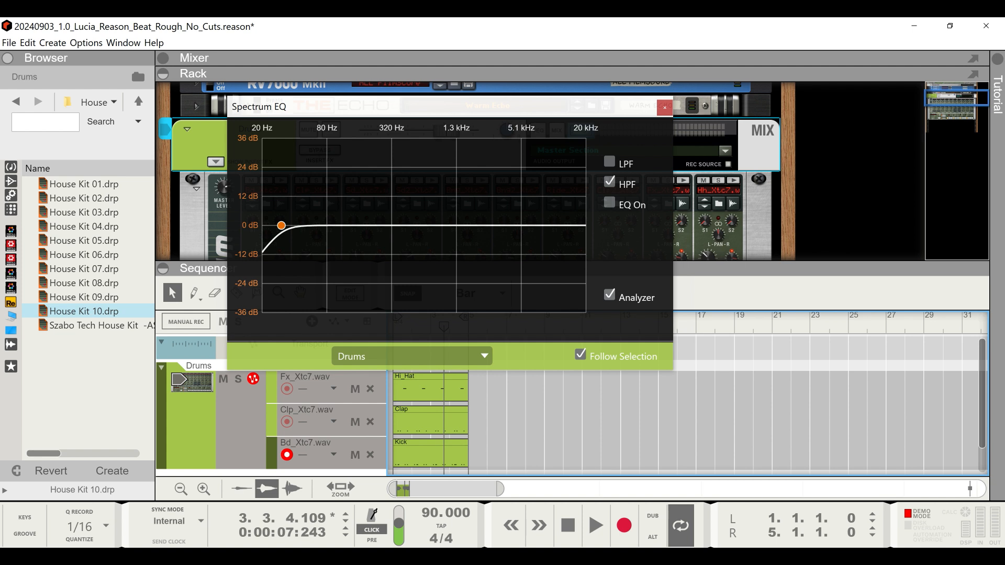
pyautogui.click(609, 162)
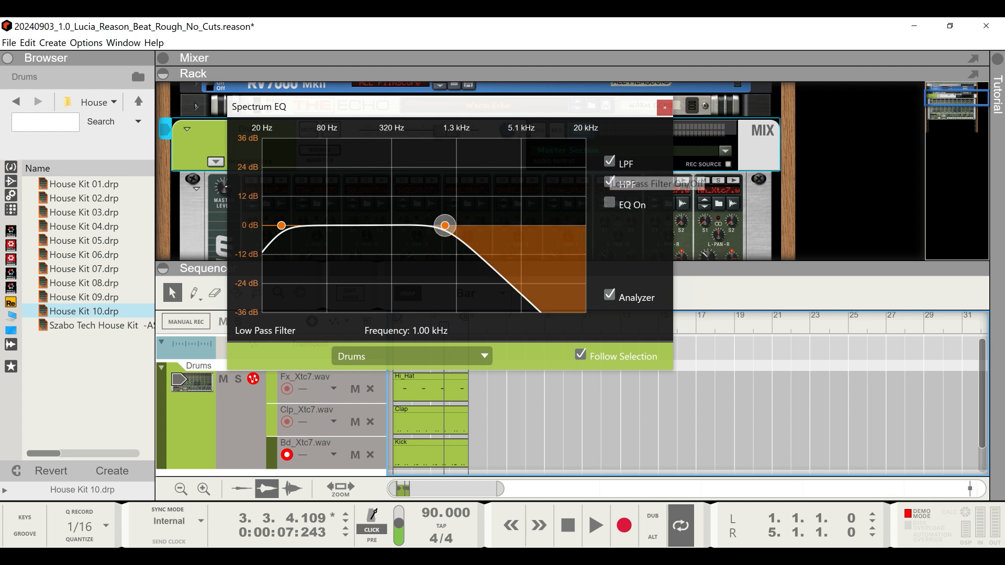
pyautogui.click(609, 162)
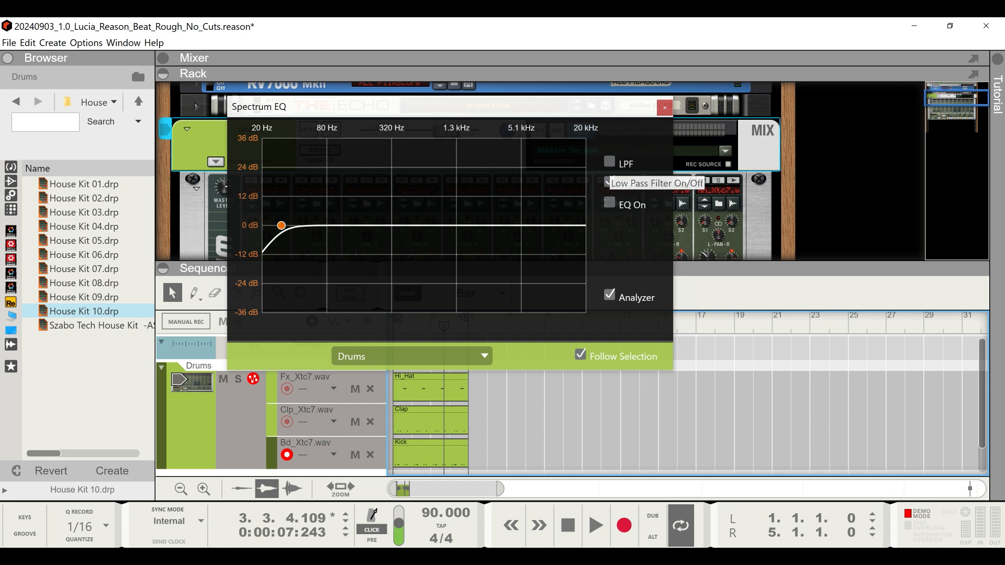
pyautogui.click(664, 108)
pyautogui.moveTo(524, 268)
pyautogui.mouseDown()
pyautogui.moveTo(524, 89)
pyautogui.moveTo(523, 253)
pyautogui.mouseUp()
# - Select the four-bar Hi_Hat, Clap and Kick clips and duplicate them five times to fill the arrangement up to bar 25
pyautogui.moveTo(494, 389); pyautogui.dragTo(394, 358)
pyautogui.moveTo(521, 355); pyautogui.dragTo(381, 462)
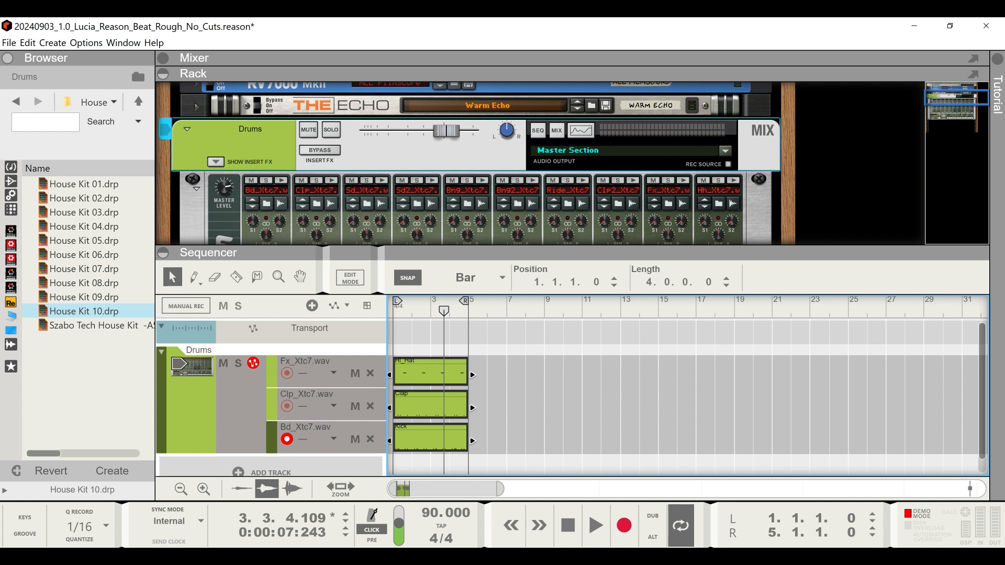
pyautogui.hotkey('ctrl', 'd')
pyautogui.hotkey('ctrl', 'd')
pyautogui.hotkey('ctrl', 'd')
pyautogui.hotkey('ctrl', 'd')
pyautogui.hotkey('ctrl', 'd')
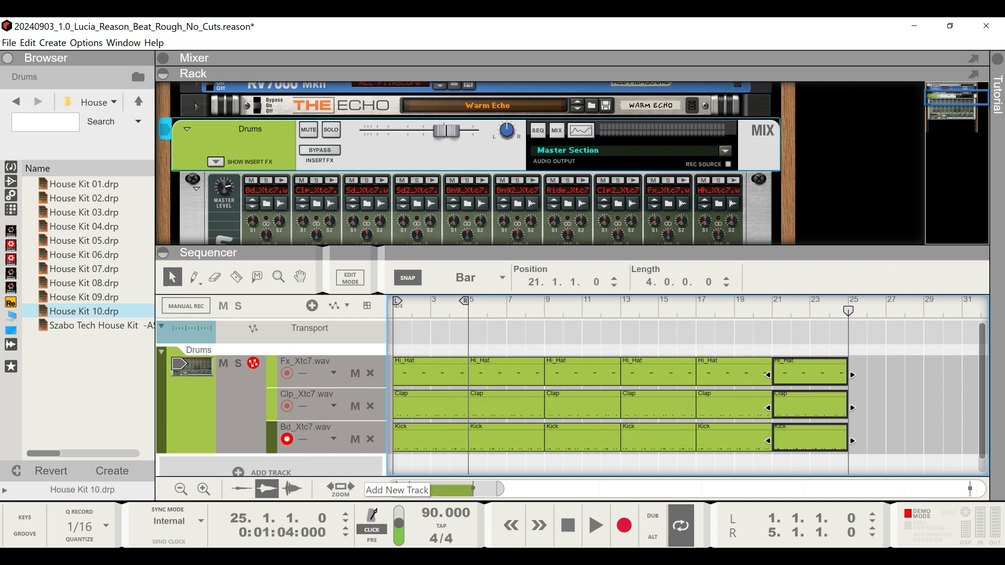
# - Colour all Kick clips in the Bd_Xtc7.wav lane Lemon
pyautogui.moveTo(893, 421); pyautogui.dragTo(388, 454)
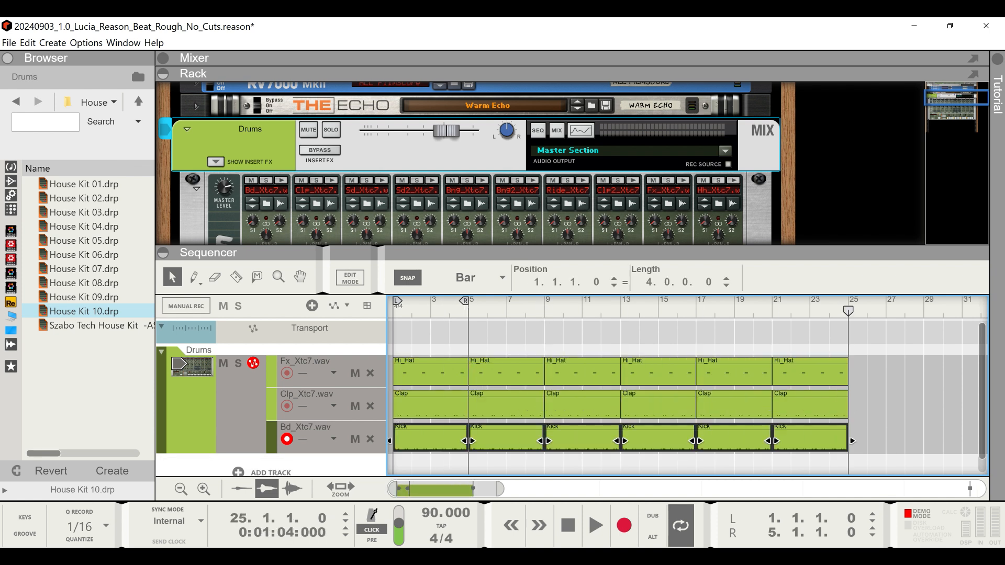
pyautogui.rightClick(405, 440)
pyautogui.moveTo(443, 344)
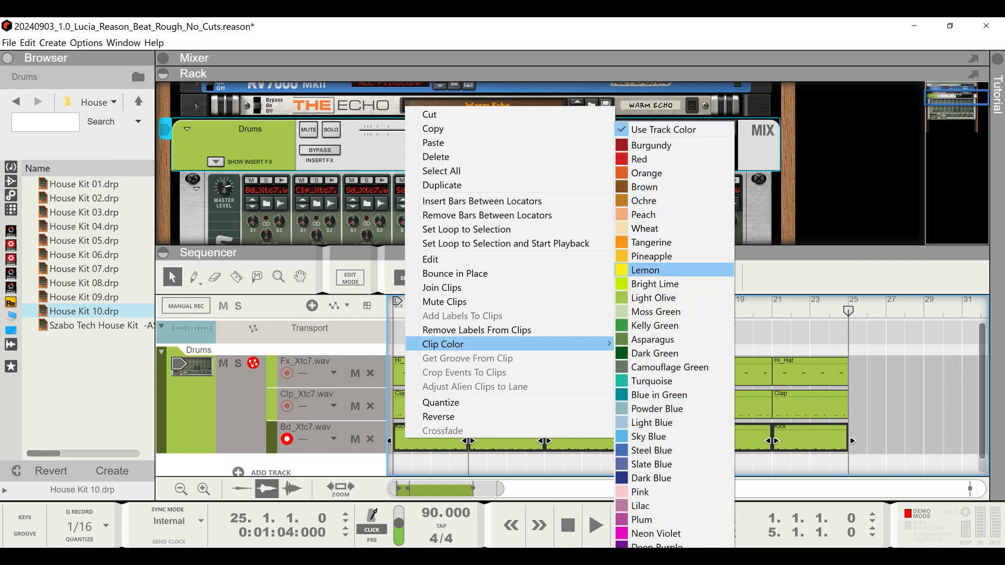
pyautogui.click(645, 270)
# - Colour all Clap clips in the Clp_Xtc7.wav lane Light Blue and return the song position to bar 1
pyautogui.moveTo(859, 321); pyautogui.dragTo(701, 387)
pyautogui.moveTo(880, 389); pyautogui.dragTo(390, 416)
pyautogui.rightClick(428, 407)
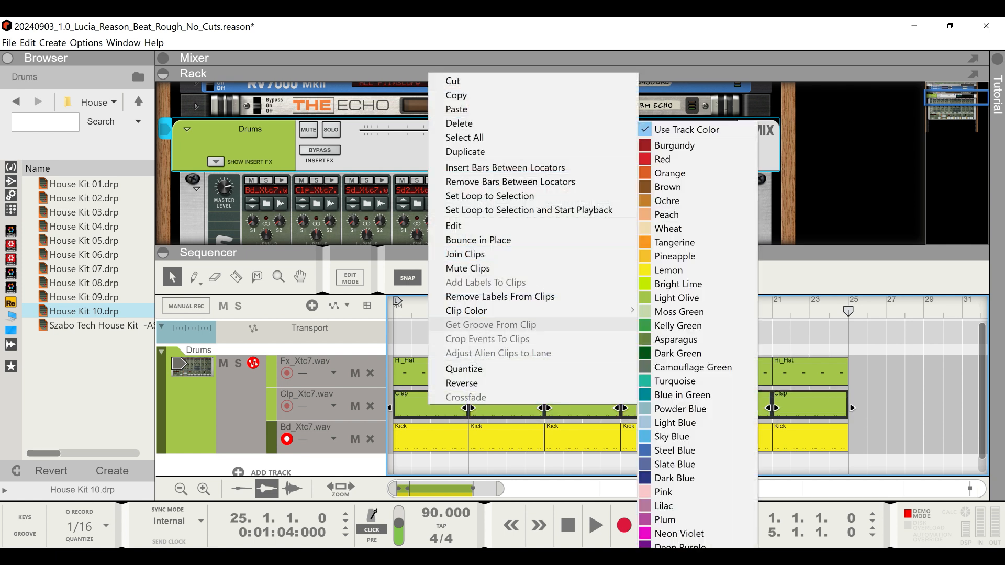
pyautogui.click(676, 423)
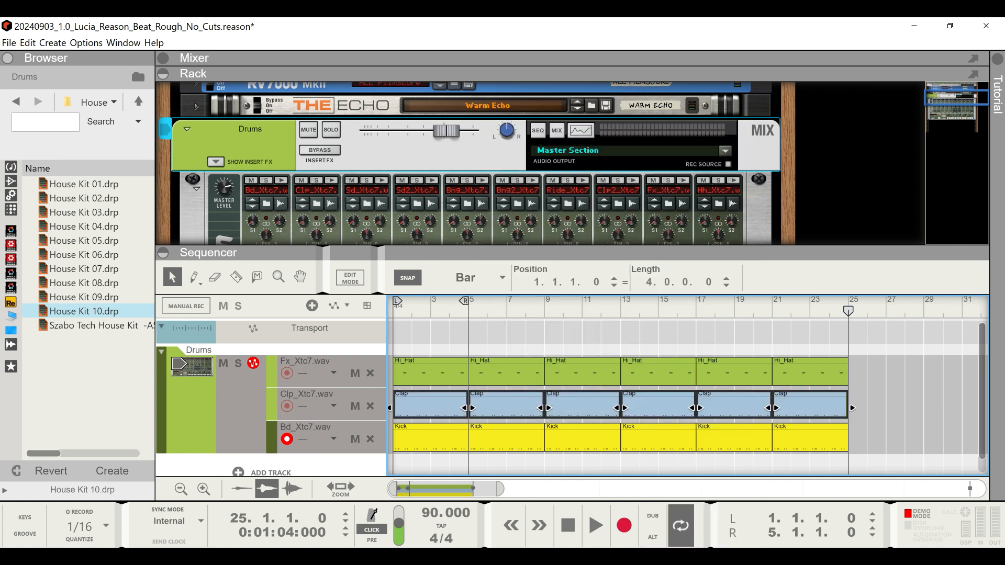
pyautogui.click(680, 464)
pyautogui.moveTo(848, 311); pyautogui.dragTo(393, 311)
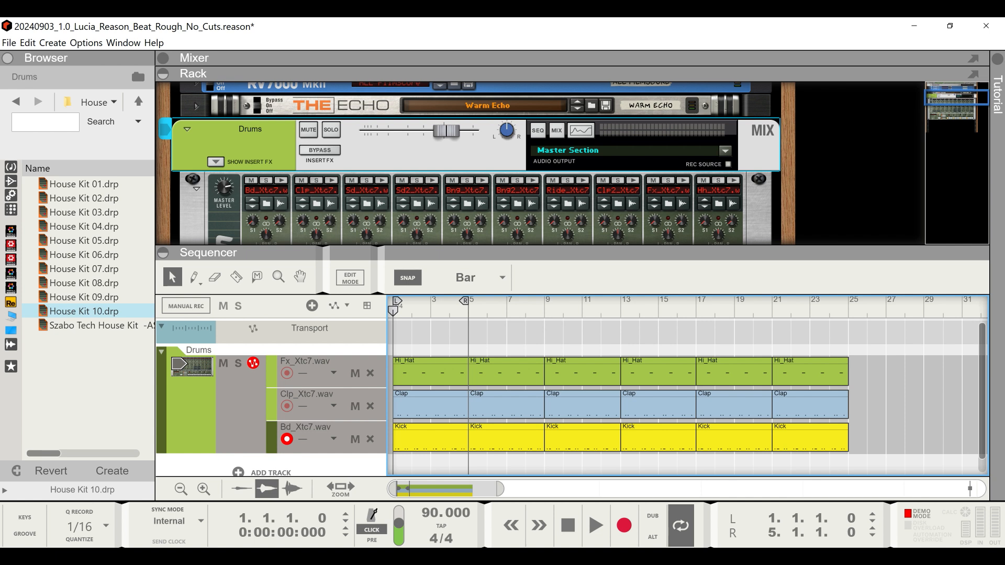
# - Save the song as a new file named 20240903_Lucia_1.0_Reason_Beat_Rough_No_Cuts
pyautogui.click(9, 42)
pyautogui.click(37, 133)
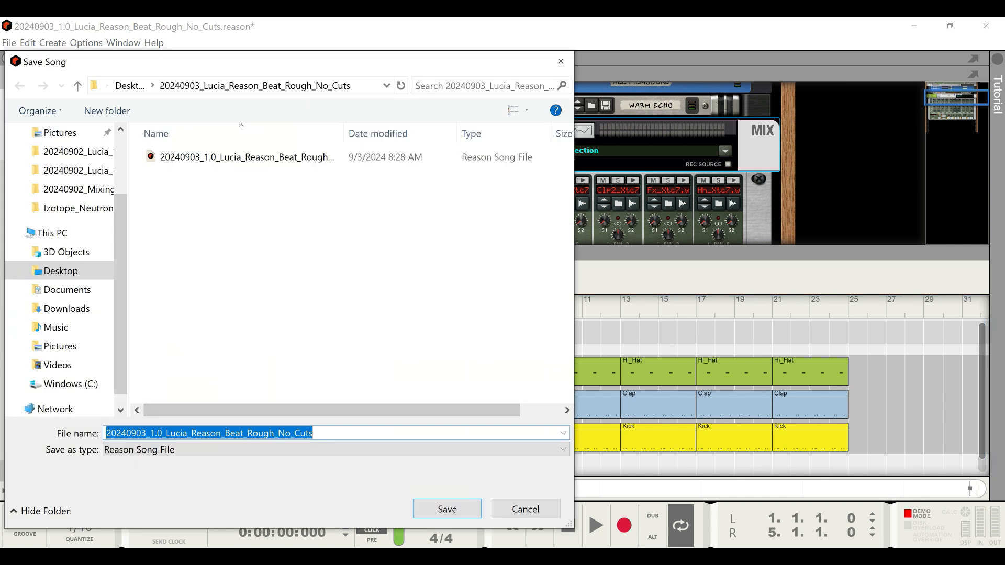
pyautogui.click(166, 434)
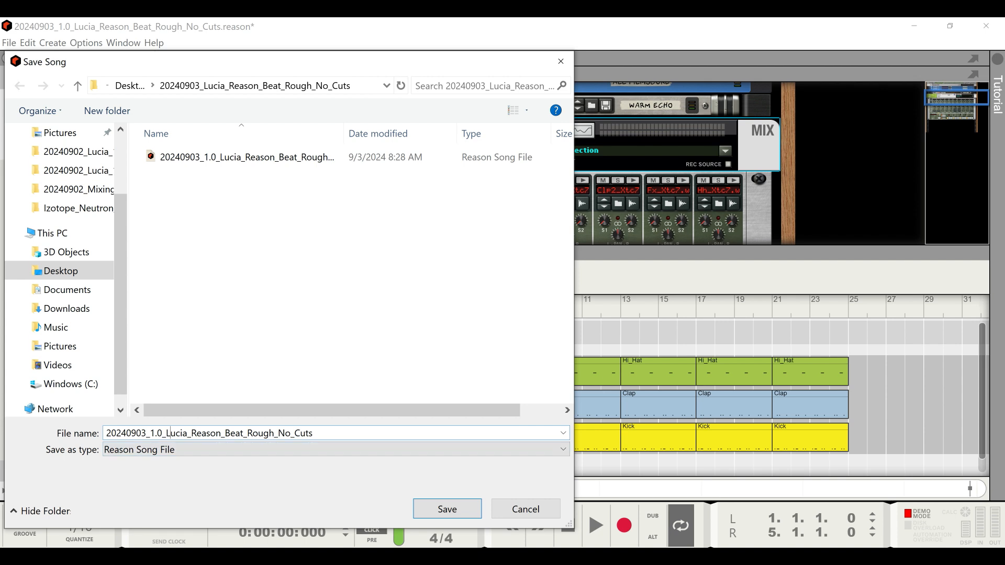
pyautogui.write('1.')
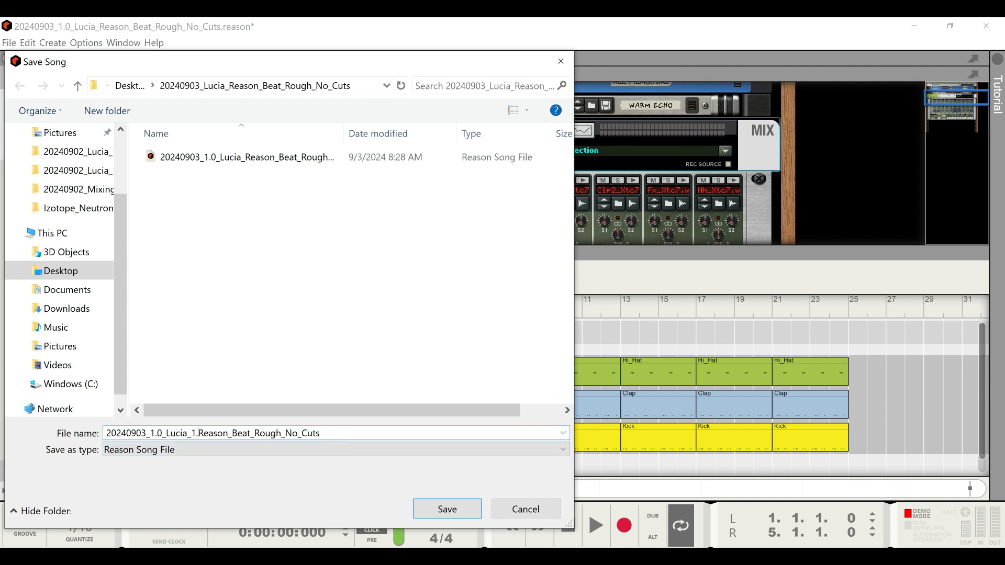
pyautogui.write('0_')
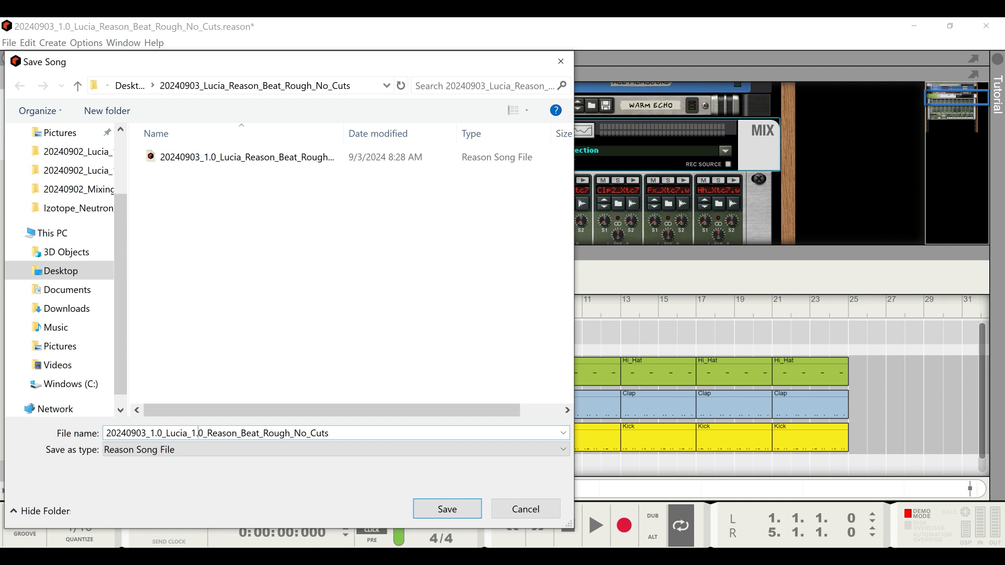
pyautogui.press('BackSpace')
pyautogui.press('BackSpace')
pyautogui.press('BackSpace')
pyautogui.press('BackSpace')
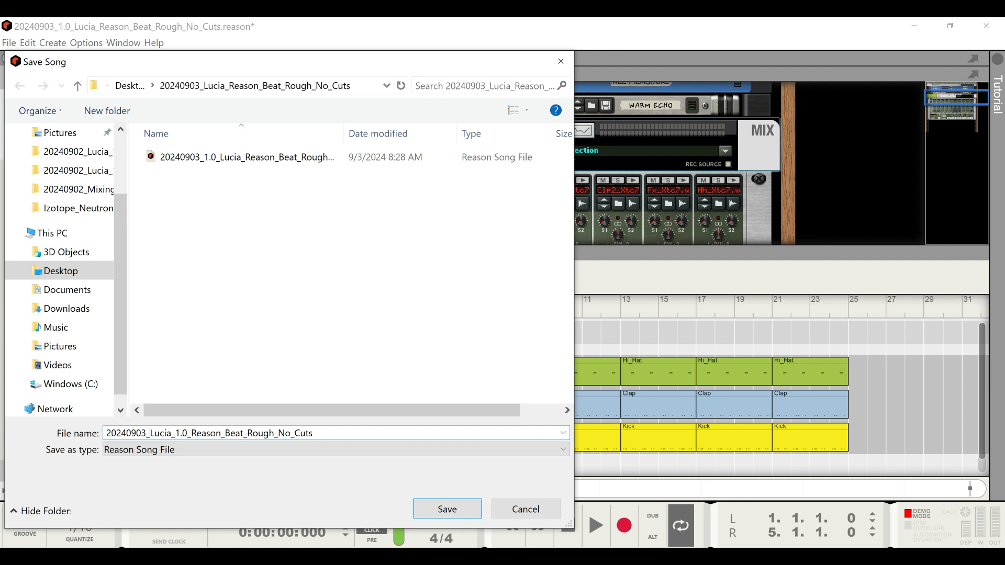
pyautogui.press('Return')
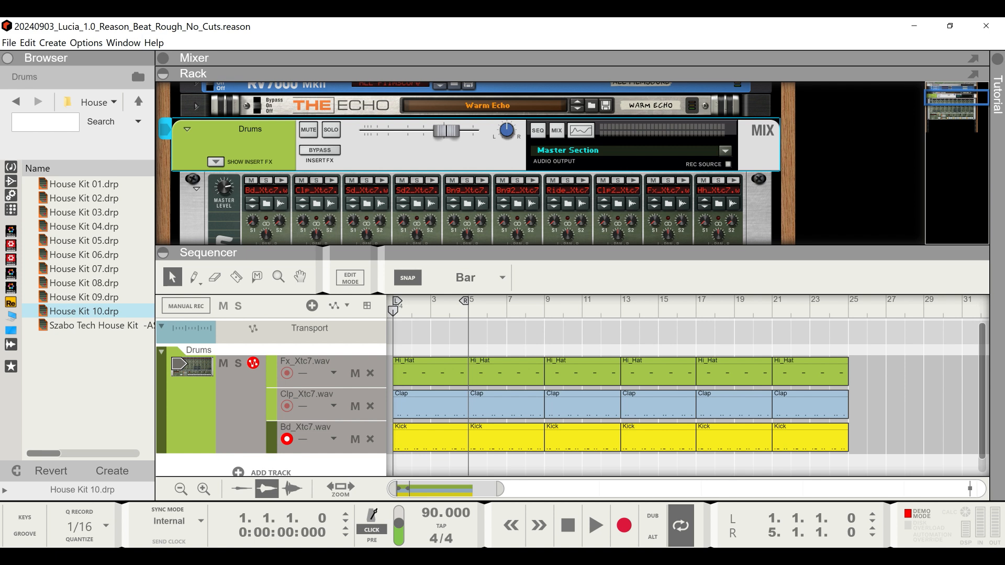
# - Enlarge the sequencer slightly and list the instruments in the browser with the RE, VST2 and VST3 devices hidden
pyautogui.moveTo(573, 253); pyautogui.dragTo(573, 232)
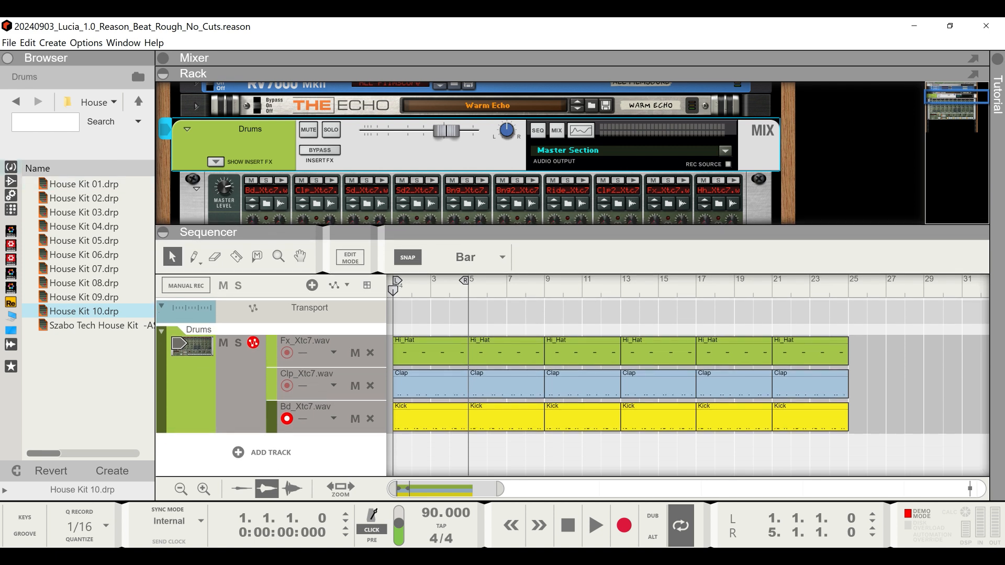
pyautogui.click(11, 167)
pyautogui.click(74, 146)
pyautogui.click(106, 146)
pyautogui.click(46, 146)
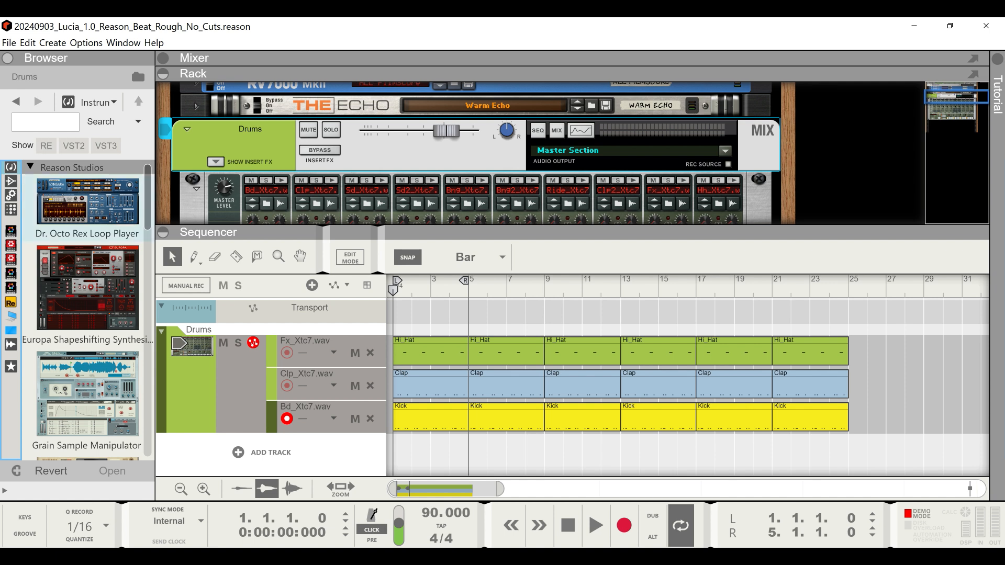
# - Look through the whole Reason Studios instrument list in the browser for the next instrument to use
pyautogui.scroll(-6, 87, 314)
pyautogui.scroll(-10, 87, 314)
pyautogui.scroll(-4, 86, 314)
pyautogui.scroll(3, 87, 314)
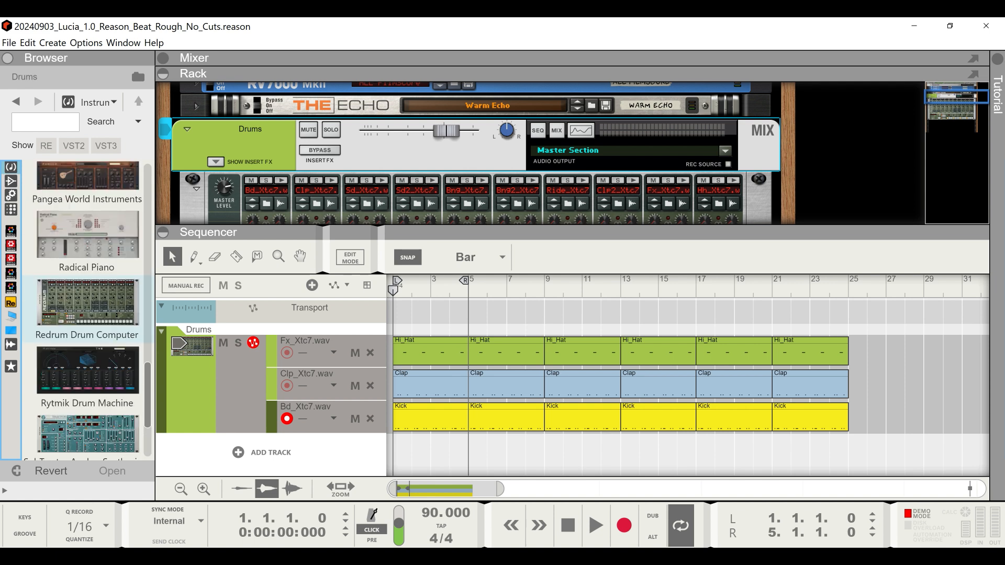
pyautogui.scroll(2, 87, 315)
pyautogui.scroll(-3, 87, 314)
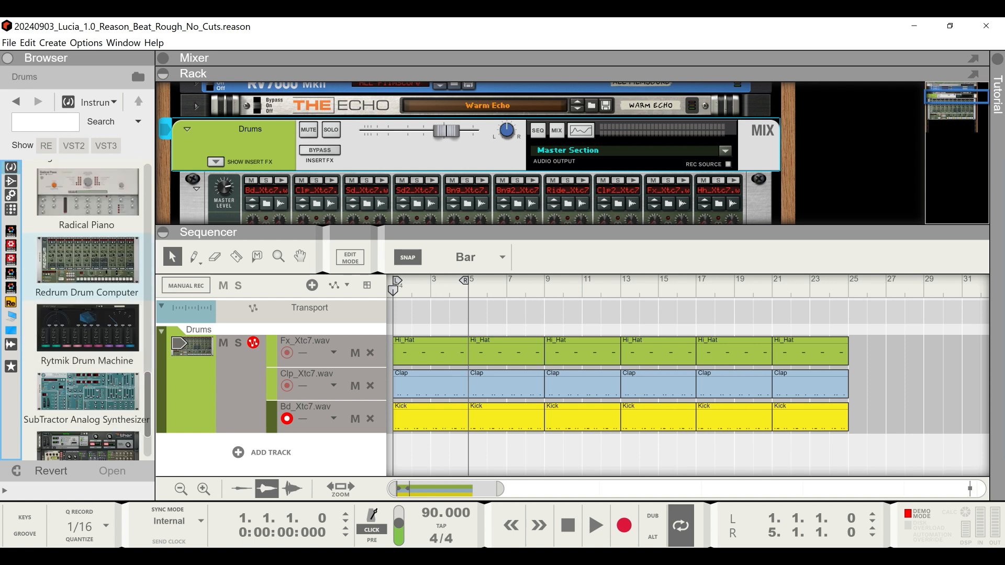
pyautogui.click(86, 330)
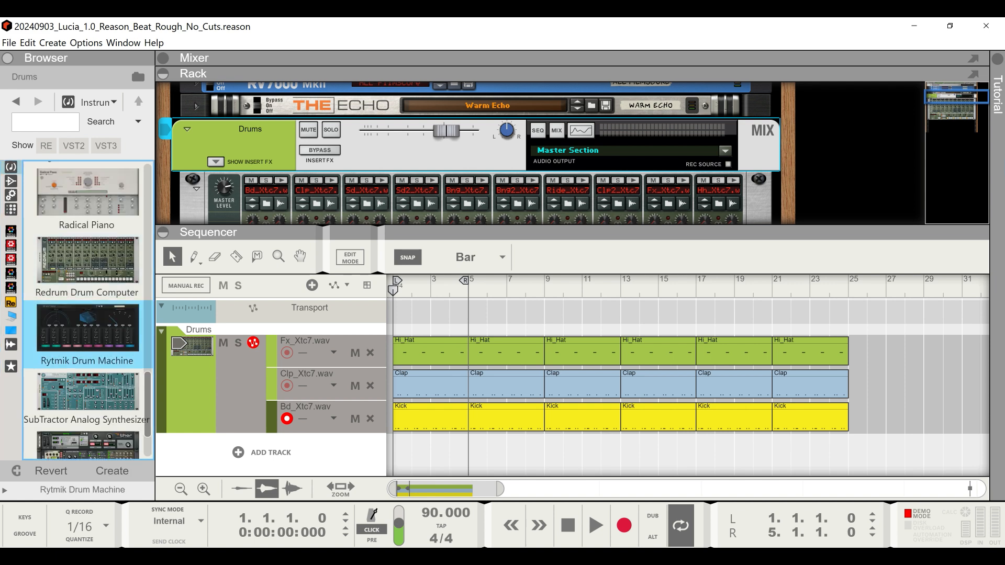
pyautogui.scroll(2, 87, 314)
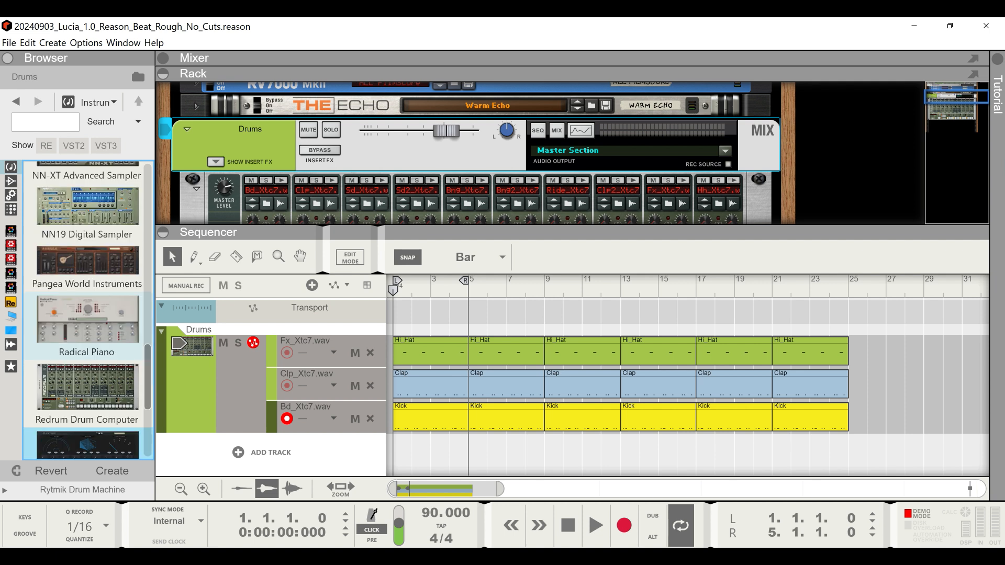
pyautogui.scroll(5, 87, 340)
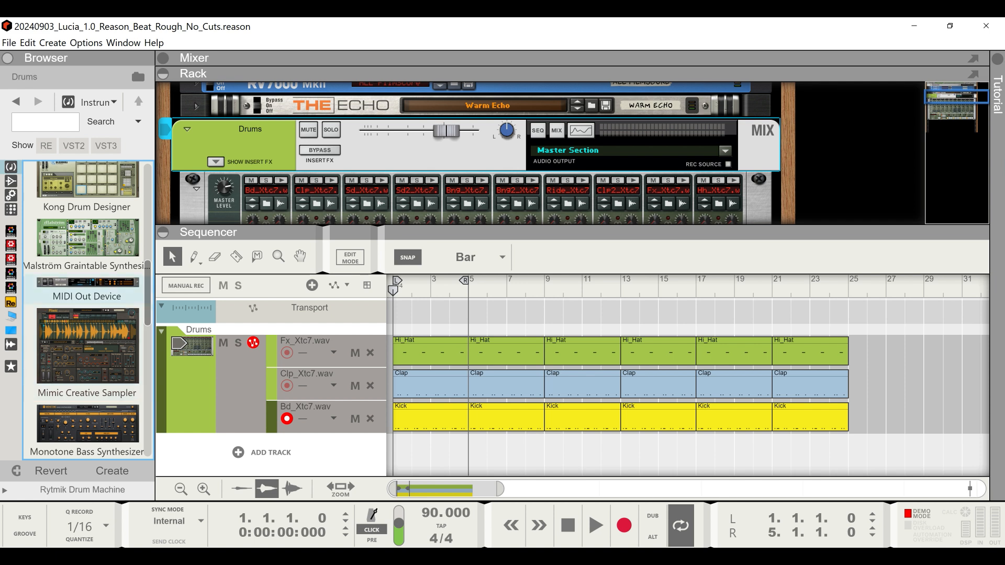
pyautogui.scroll(3, 87, 299)
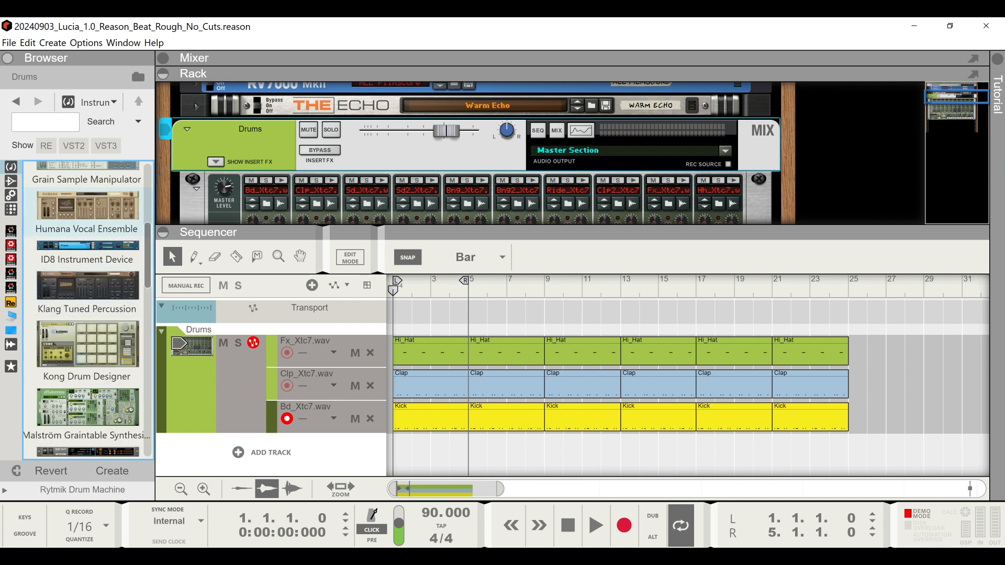
pyautogui.scroll(2, 87, 304)
pyautogui.scroll(2, 87, 303)
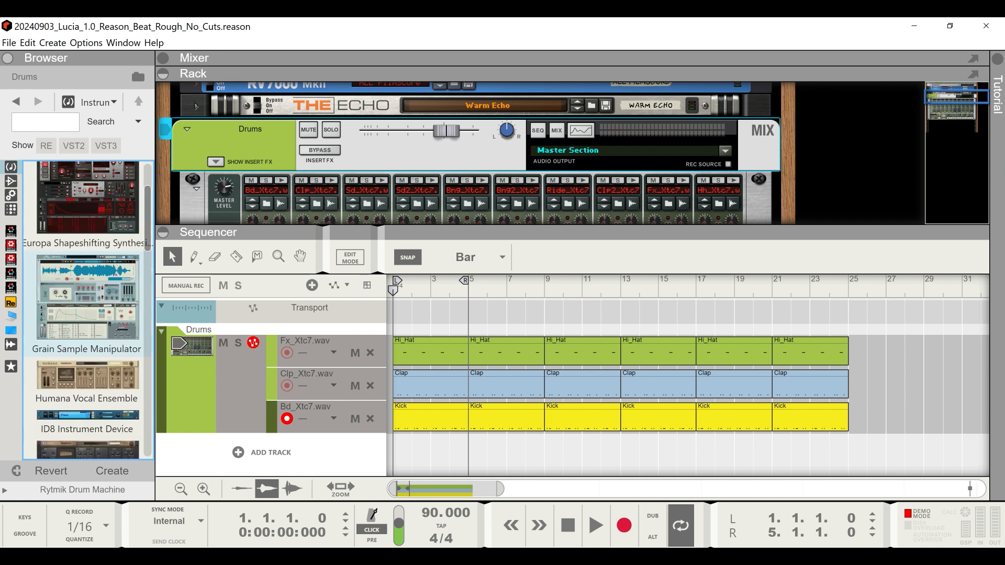
pyautogui.scroll(-1, 87, 308)
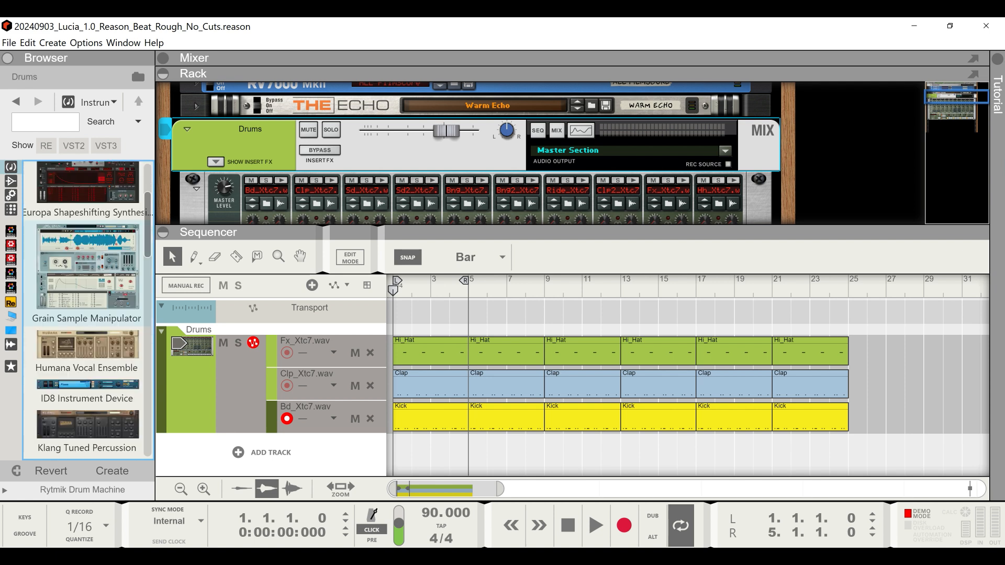
pyautogui.scroll(3, 87, 303)
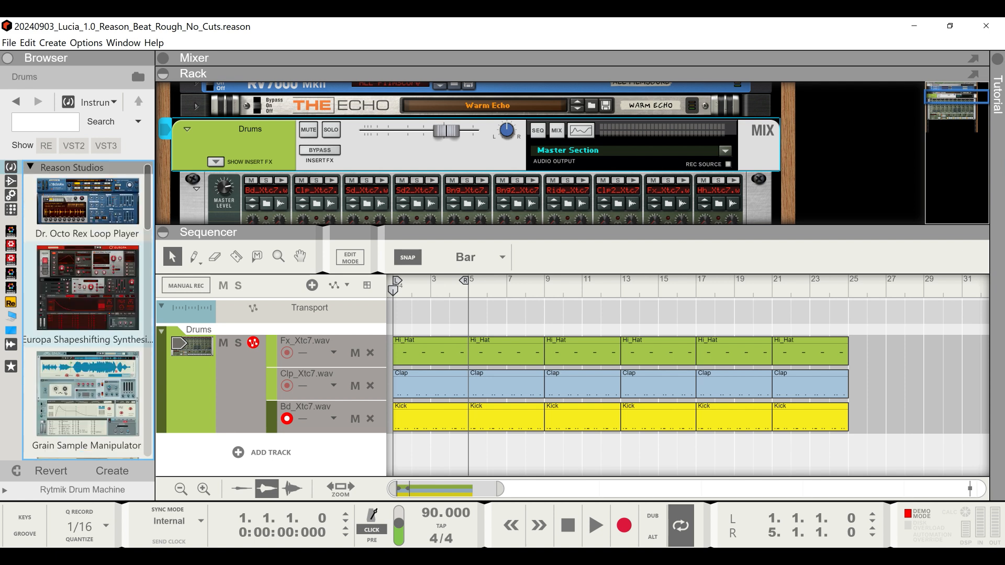
# - Add a Thor Polysonic Synthesizer as a new track below the Drums track in the sequencer
pyautogui.scroll(-2, 87, 304)
pyautogui.scroll(-10, 87, 309)
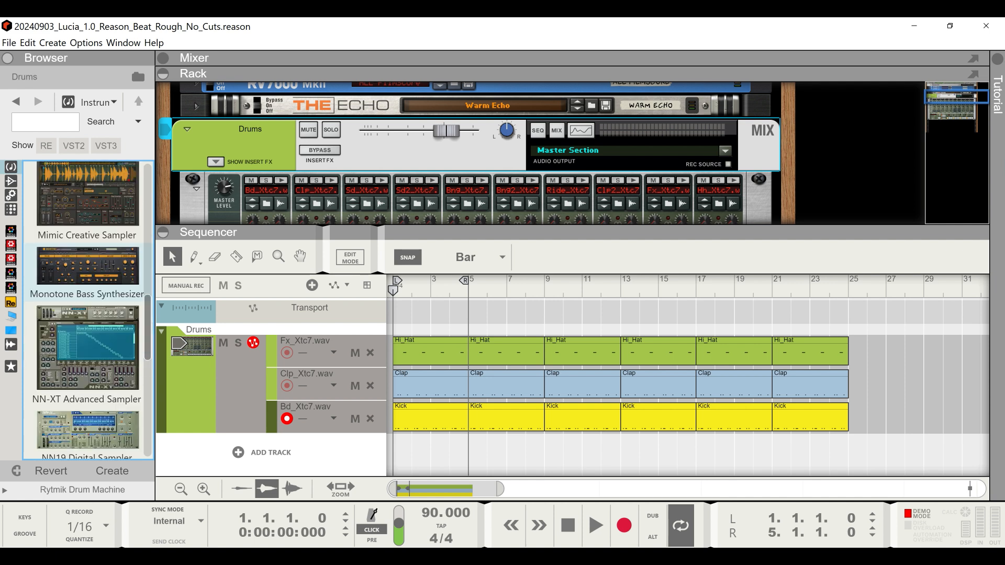
pyautogui.scroll(-3, 87, 308)
pyautogui.scroll(-5, 87, 309)
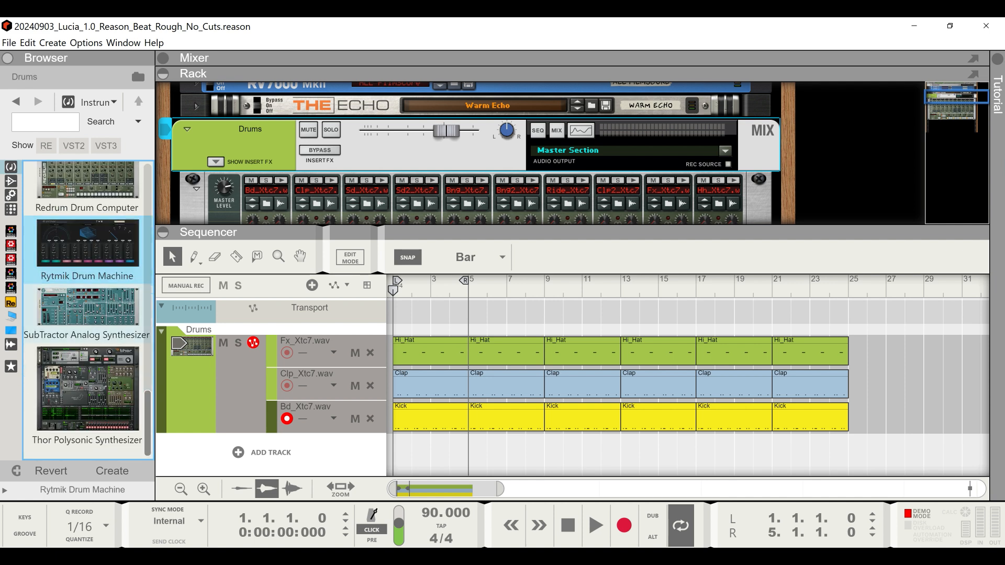
pyautogui.moveTo(87, 390); pyautogui.dragTo(349, 471)
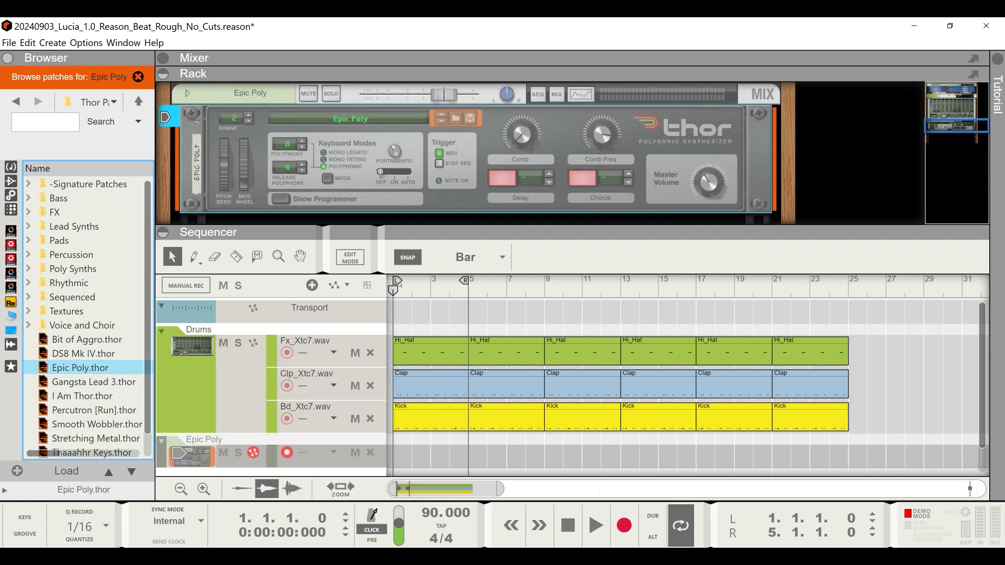
# - Enlarge the rack to full height and examine Thor's programmer section, then hide that section again
pyautogui.moveTo(595, 232); pyautogui.dragTo(596, 516)
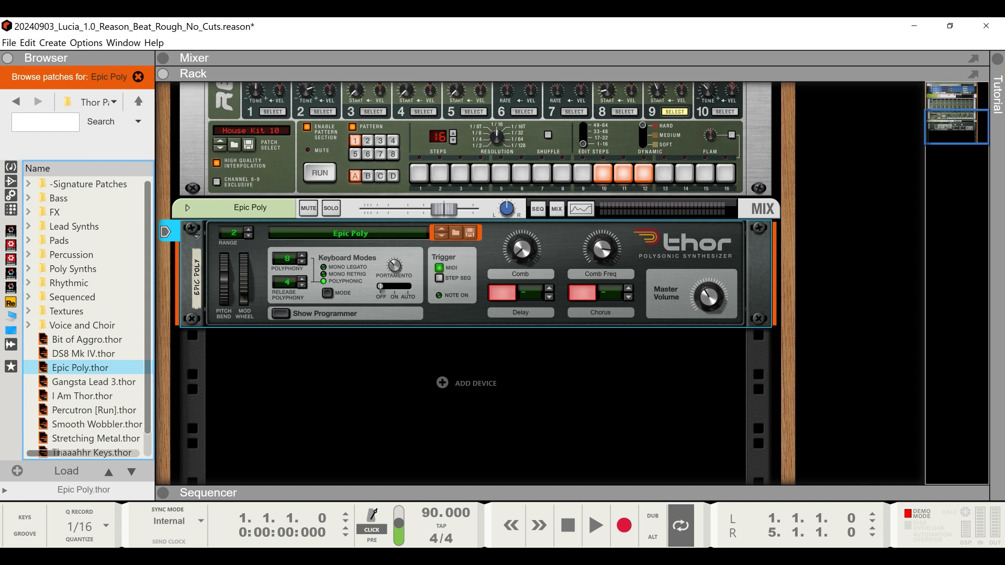
pyautogui.click(280, 314)
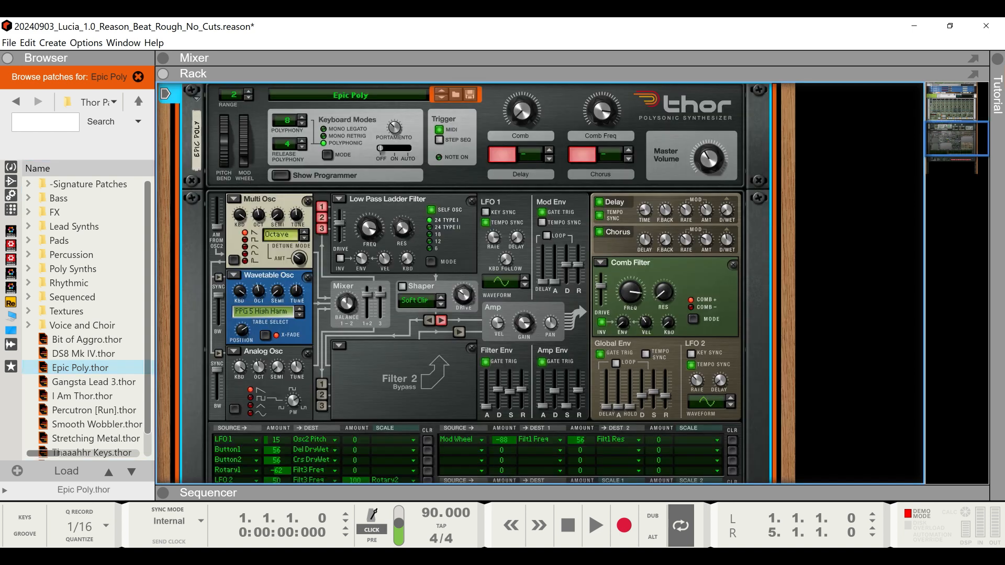
pyautogui.scroll(3, 283, 299)
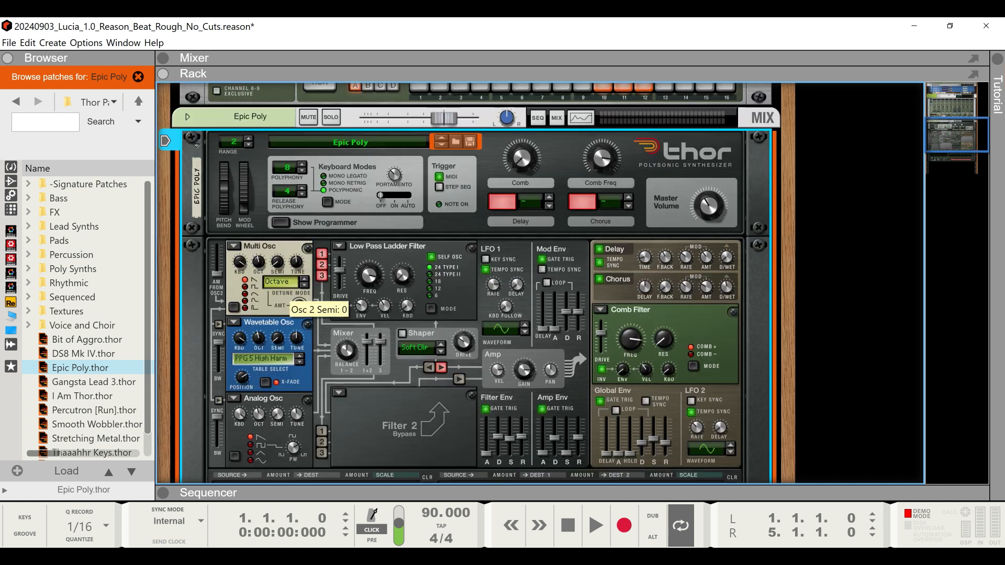
pyautogui.scroll(-6, 468, 283)
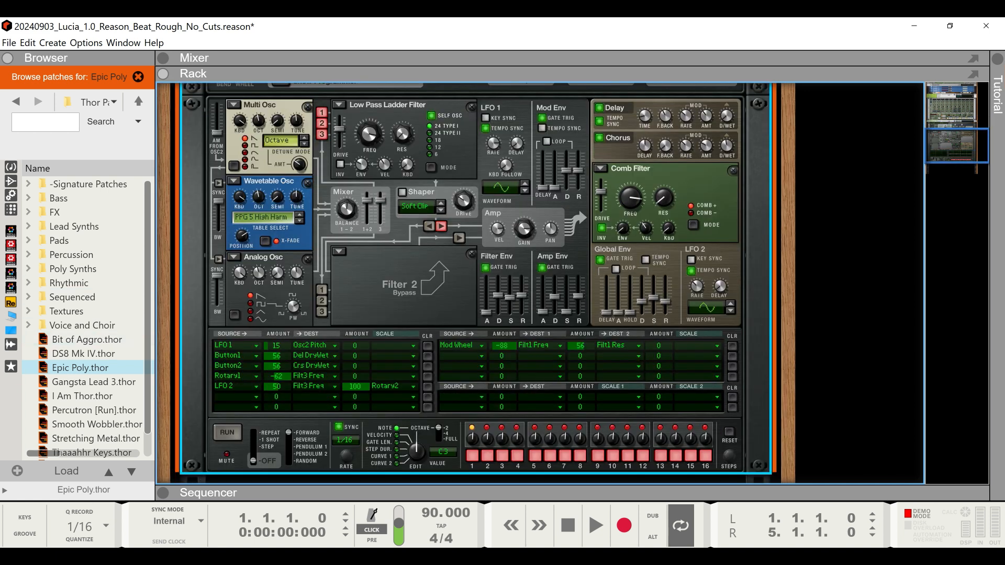
pyautogui.scroll(5, 468, 282)
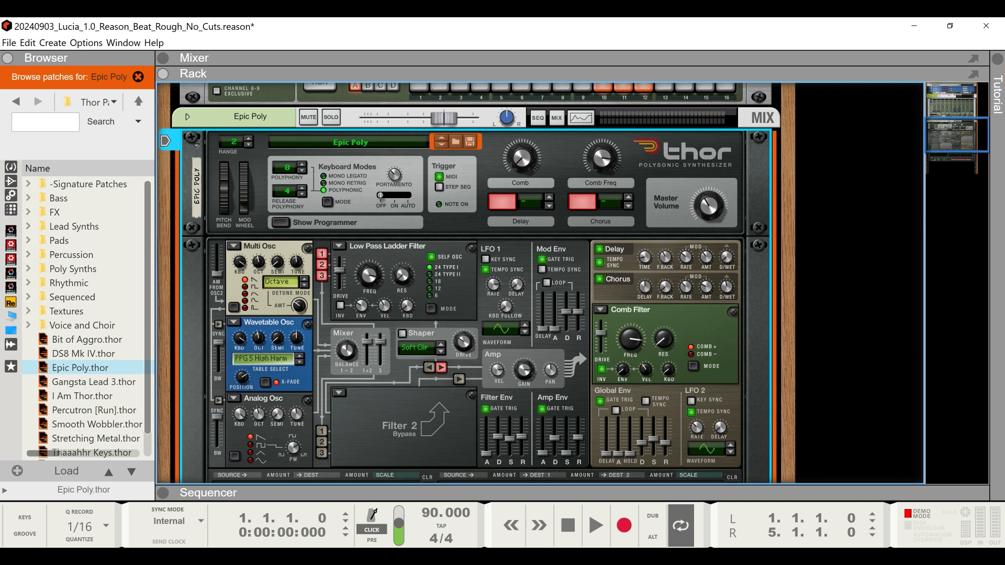
pyautogui.click(281, 223)
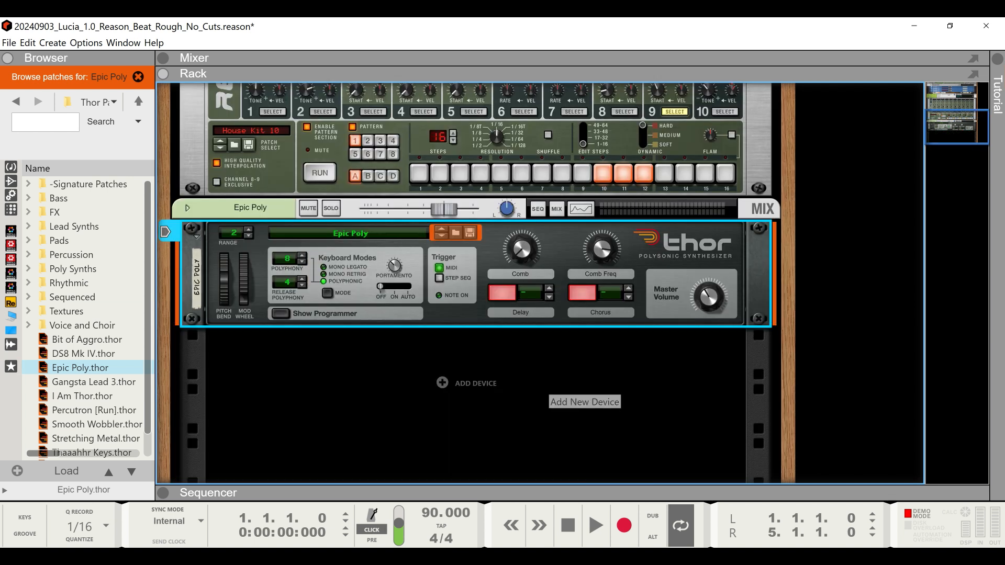
# - Try the Distorto Bass and EBM Slab patches from the Bass folder in the Thor synthesizer
pyautogui.doubleClick(59, 199)
pyautogui.click(77, 198)
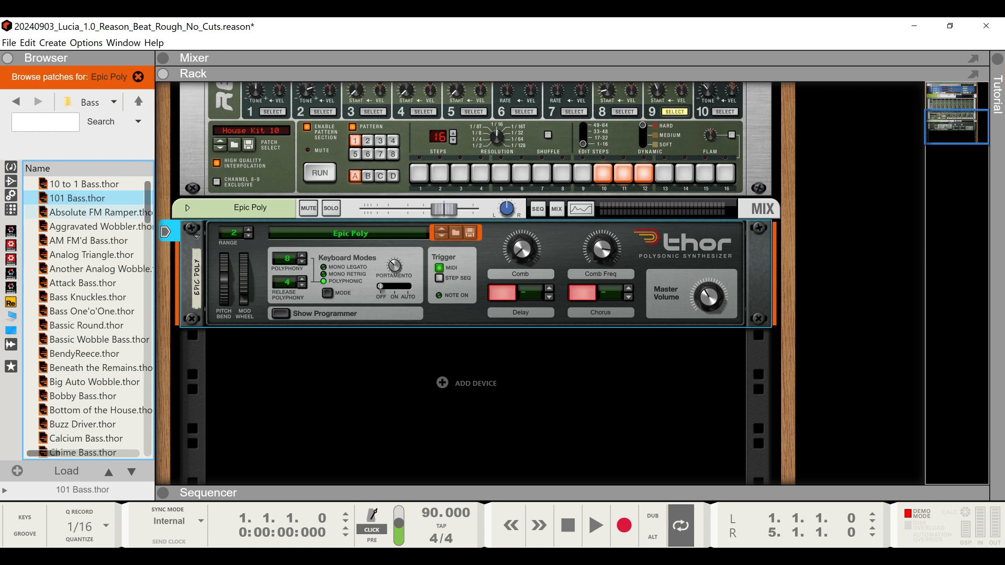
pyautogui.click(100, 268)
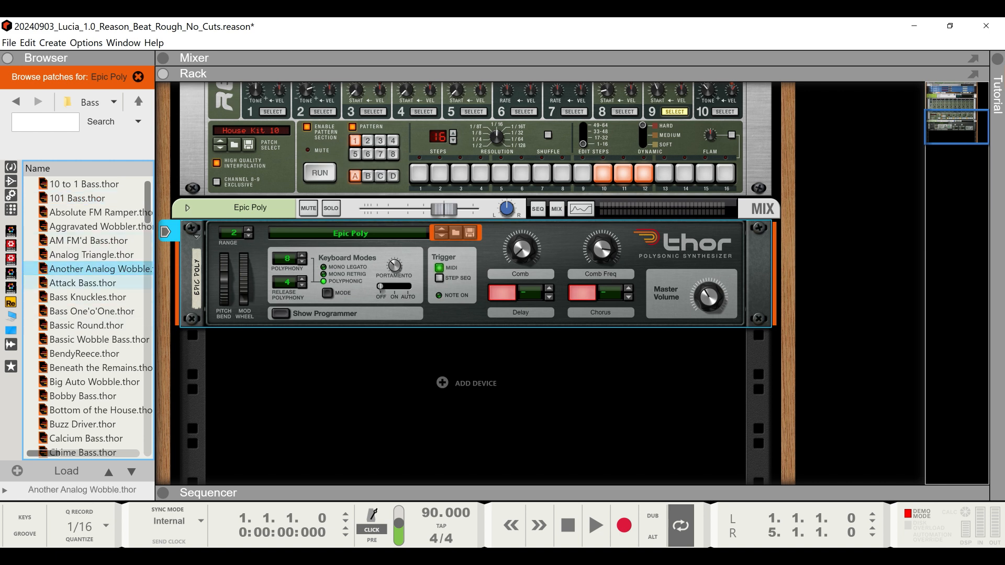
pyautogui.scroll(-7, 84, 353)
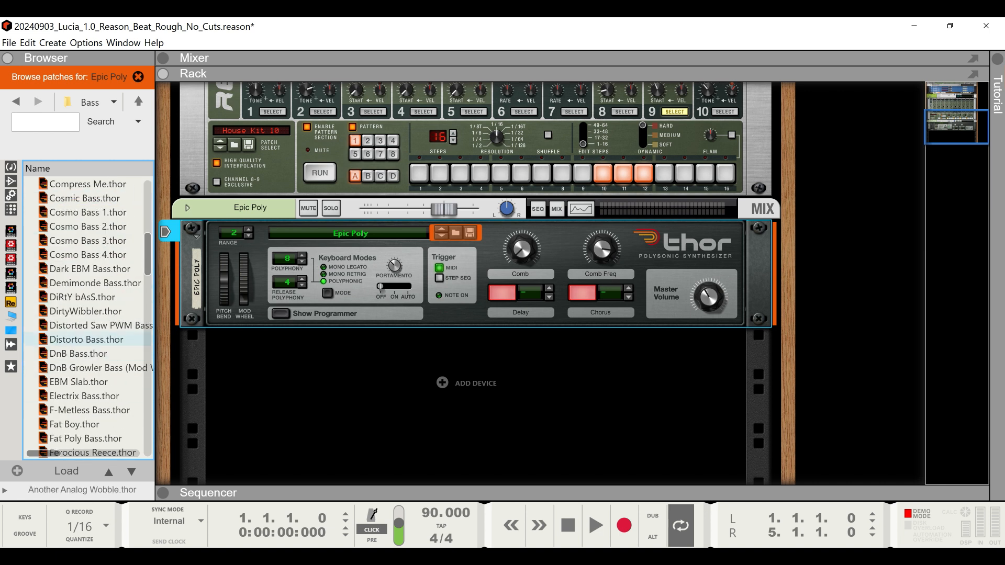
pyautogui.doubleClick(86, 340)
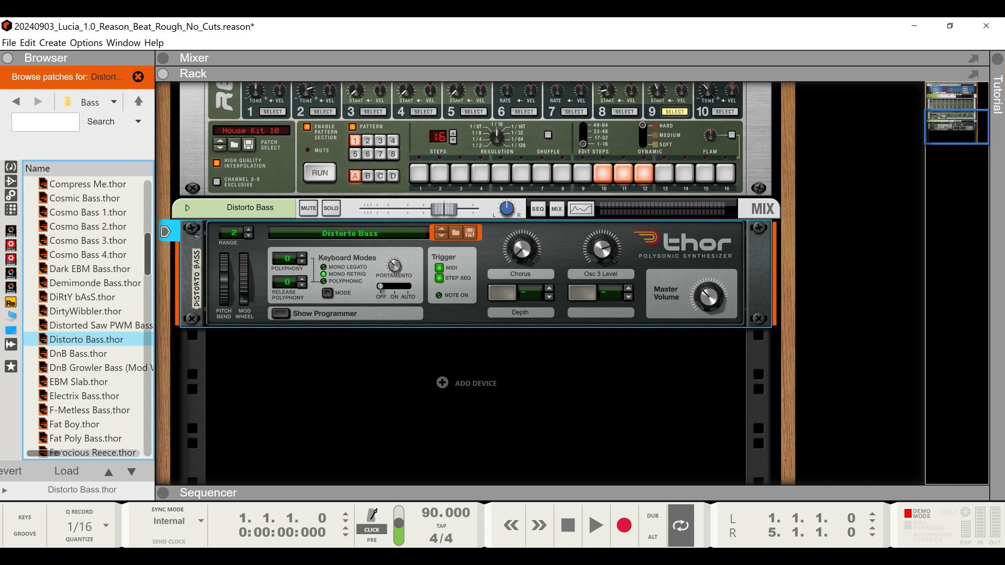
pyautogui.click(84, 396)
pyautogui.click(78, 383)
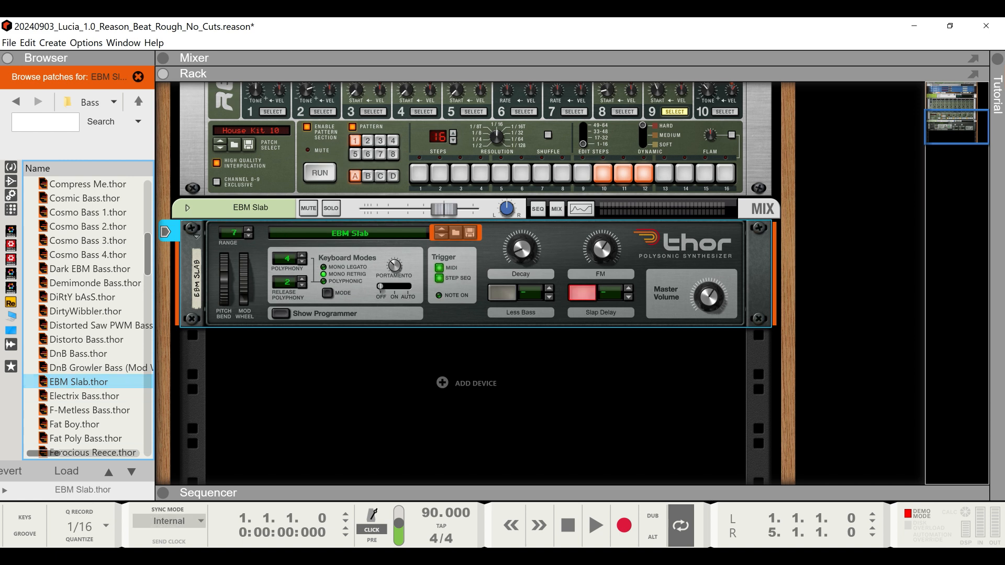
# - Load the Dark EBM Bass patch into the existing Thor track and create a second Thor track with the same patch
pyautogui.click(163, 492)
pyautogui.click(192, 427)
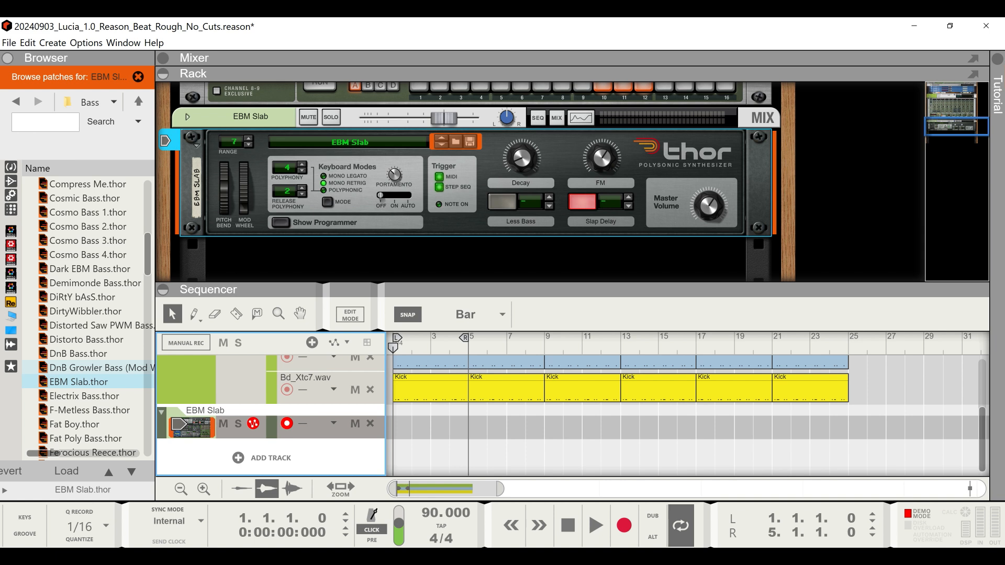
pyautogui.click(90, 268)
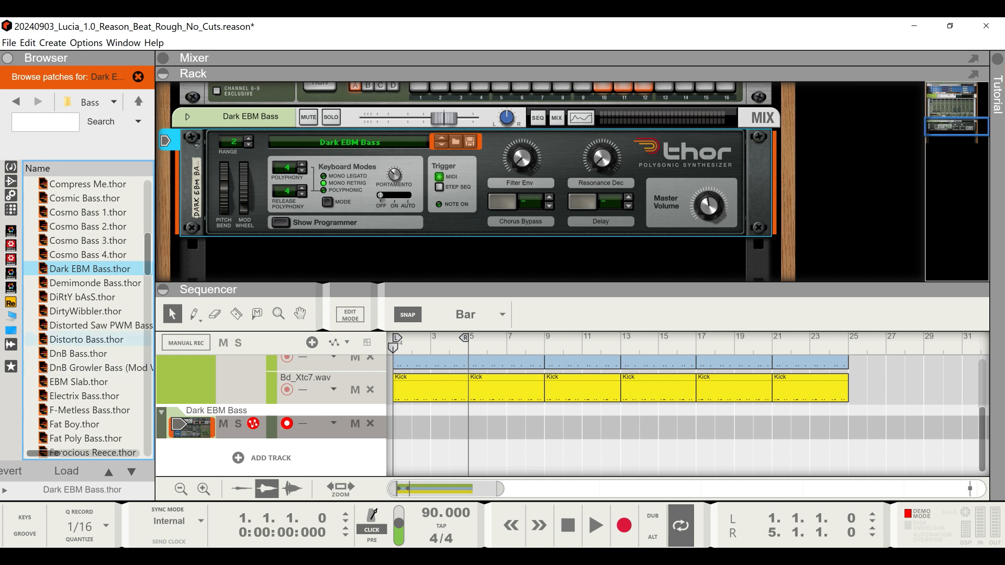
pyautogui.moveTo(90, 268); pyautogui.dragTo(251, 458)
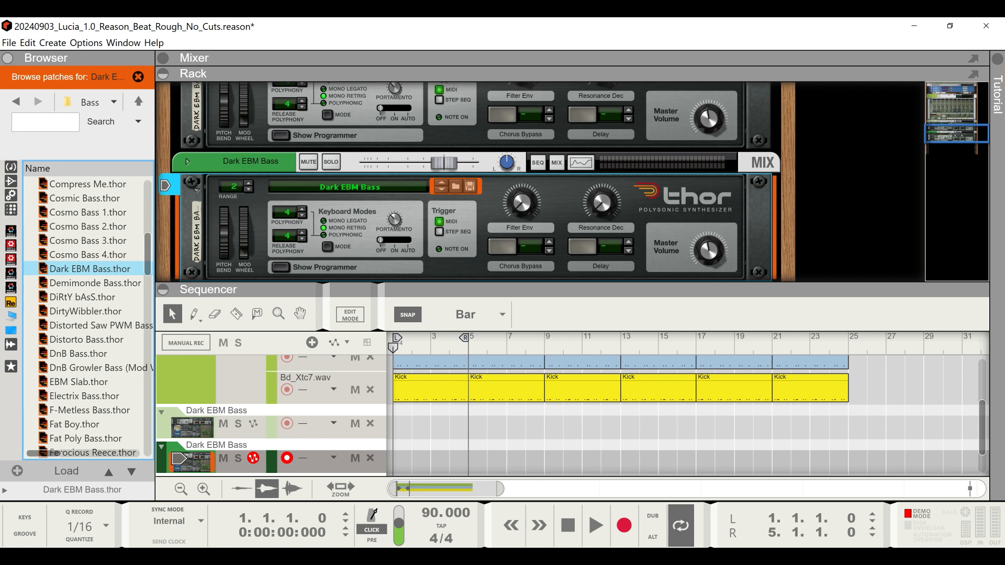
# - Show the mixer's channel faders at full height with the rack and sequencer collapsed
pyautogui.click(163, 58)
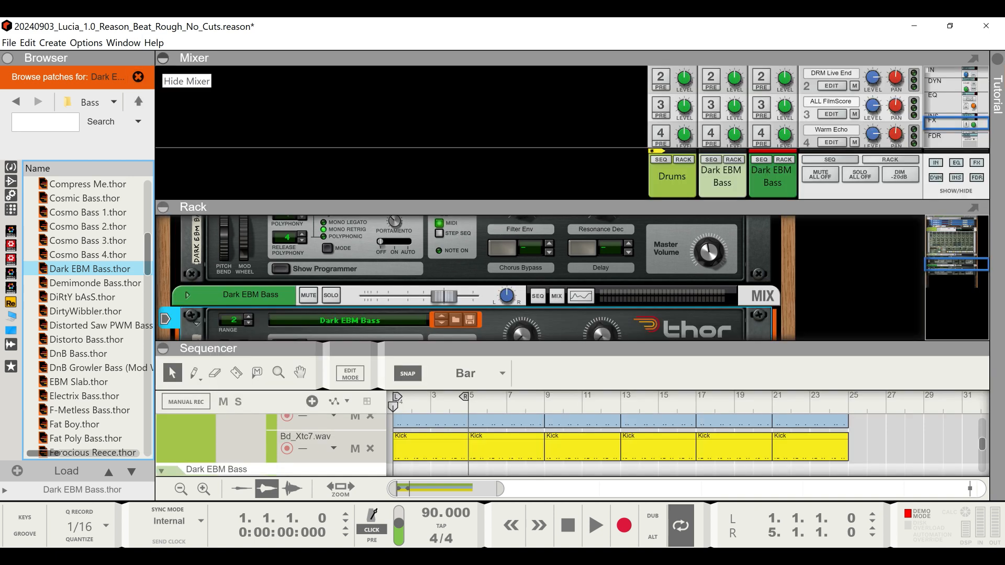
pyautogui.scroll(-3, 819, 107)
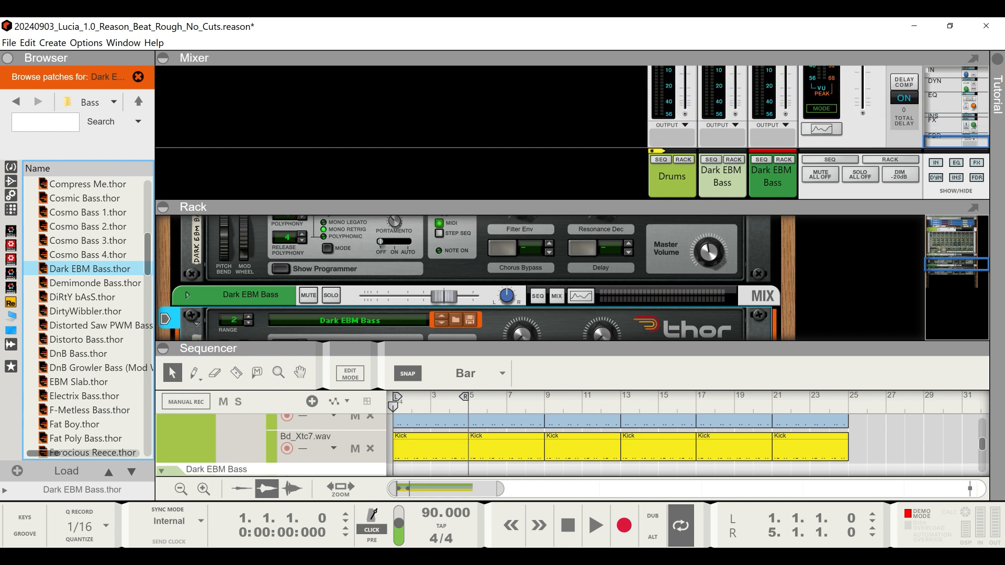
pyautogui.press('F6')
pyautogui.press('F7')
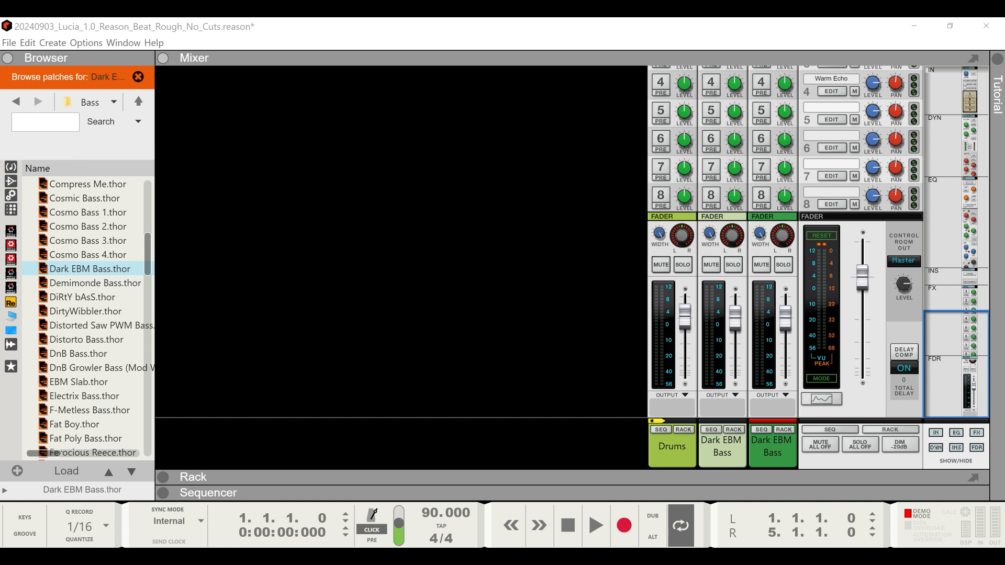
# - Switch to Chrome to view the 20240902_Lucia_1.0_Beat project in Soundtrap, and return to Reason
pyautogui.click(702, 559)
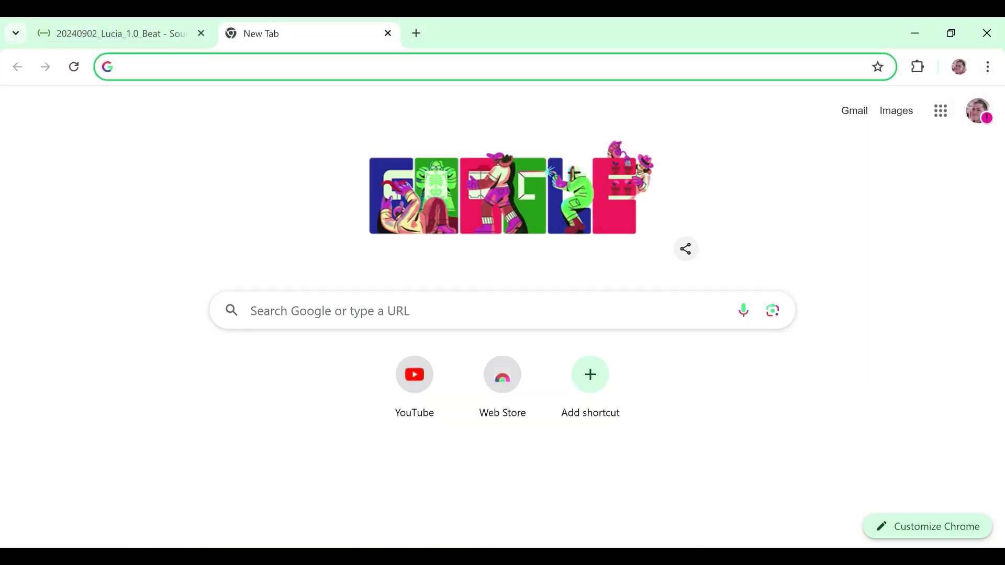
pyautogui.click(121, 34)
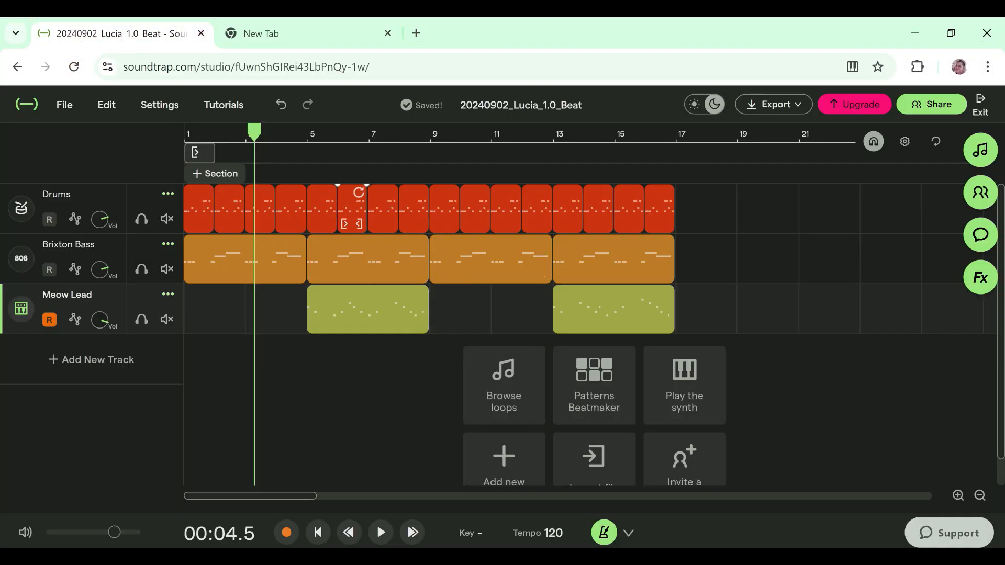
pyautogui.hotkey('ctrl', 'Tab')
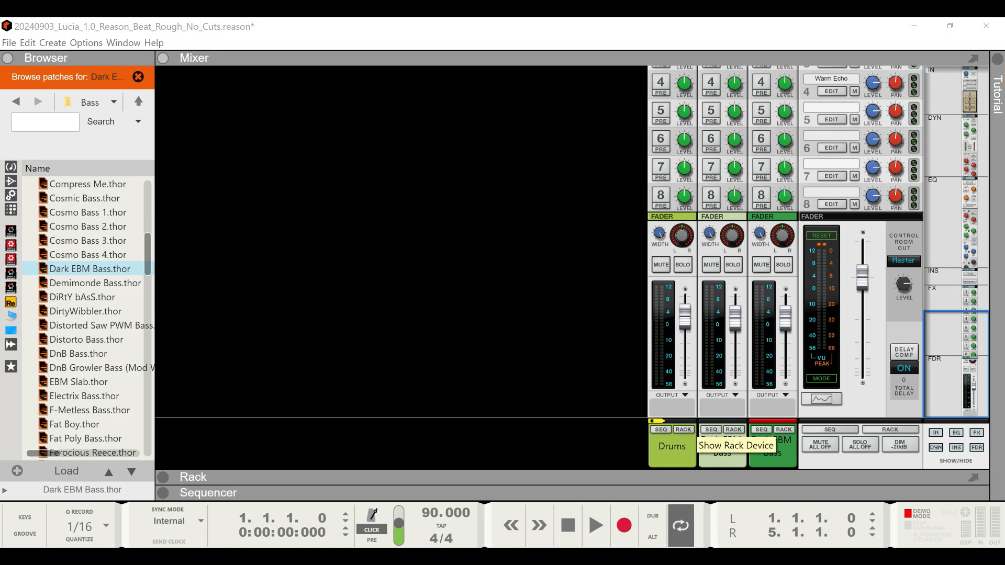
# - Show the Thor tracks in the sequencer and auto-detect the MIDI keyboard in the MIDI preferences
pyautogui.click(711, 429)
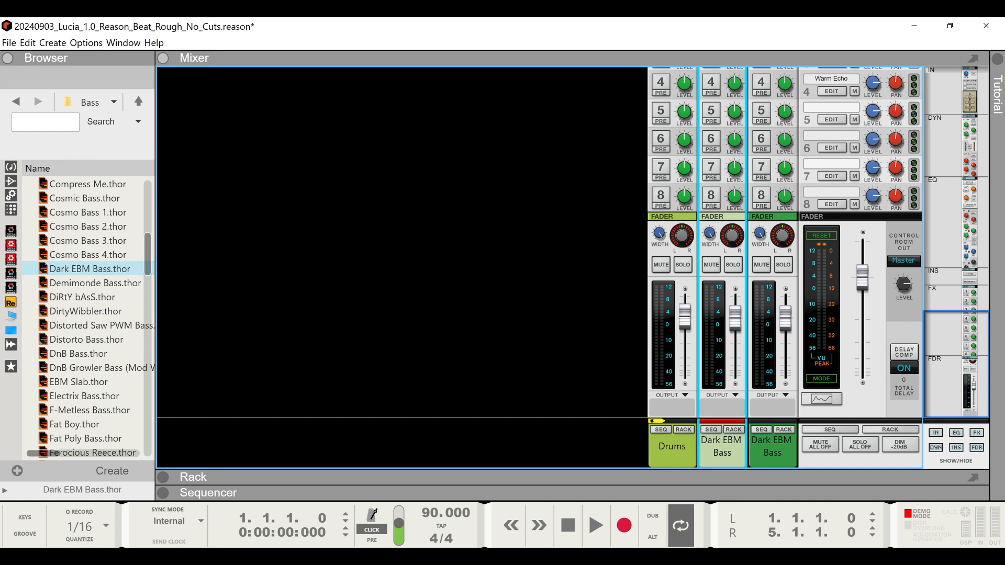
pyautogui.click(246, 432)
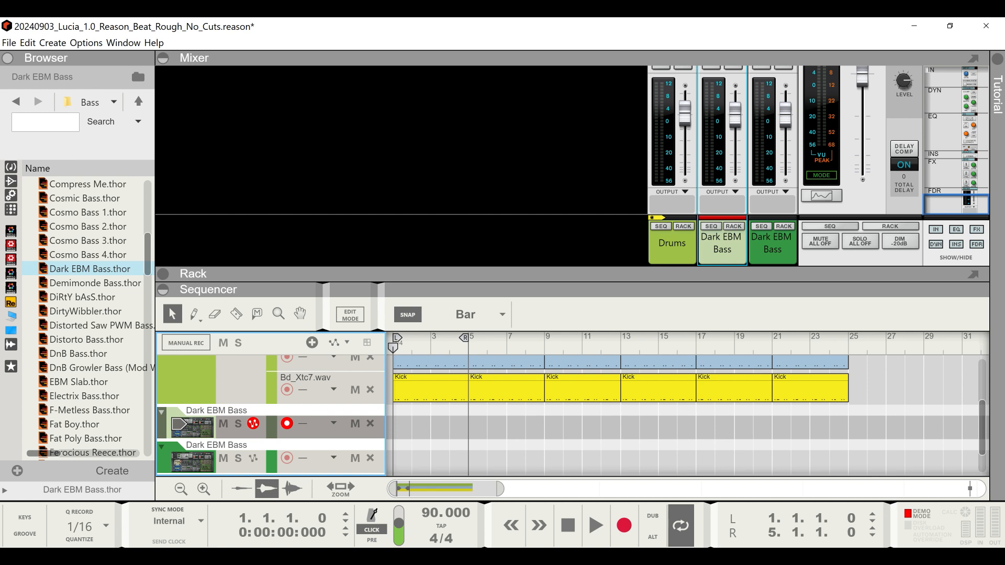
pyautogui.click(28, 43)
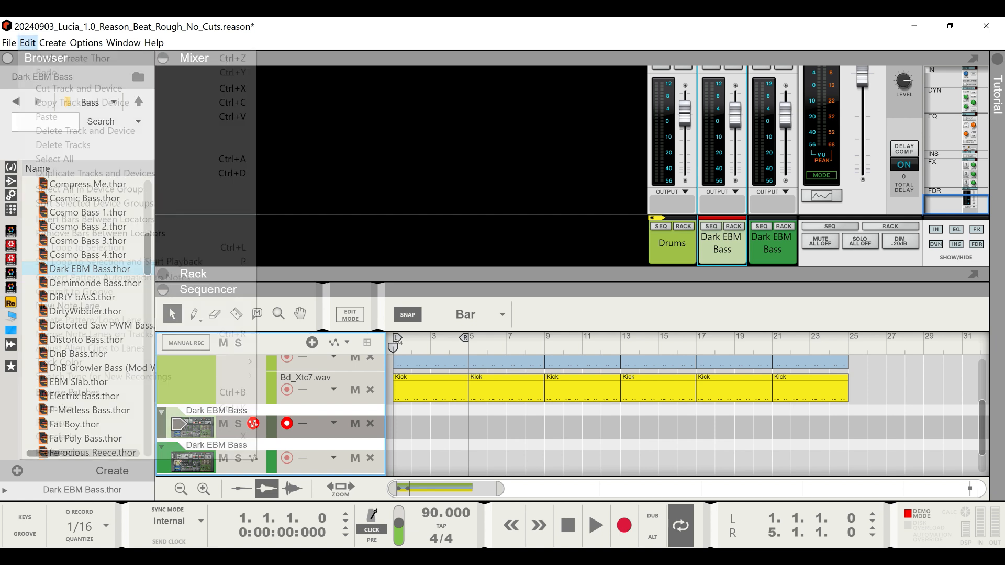
pyautogui.click(63, 453)
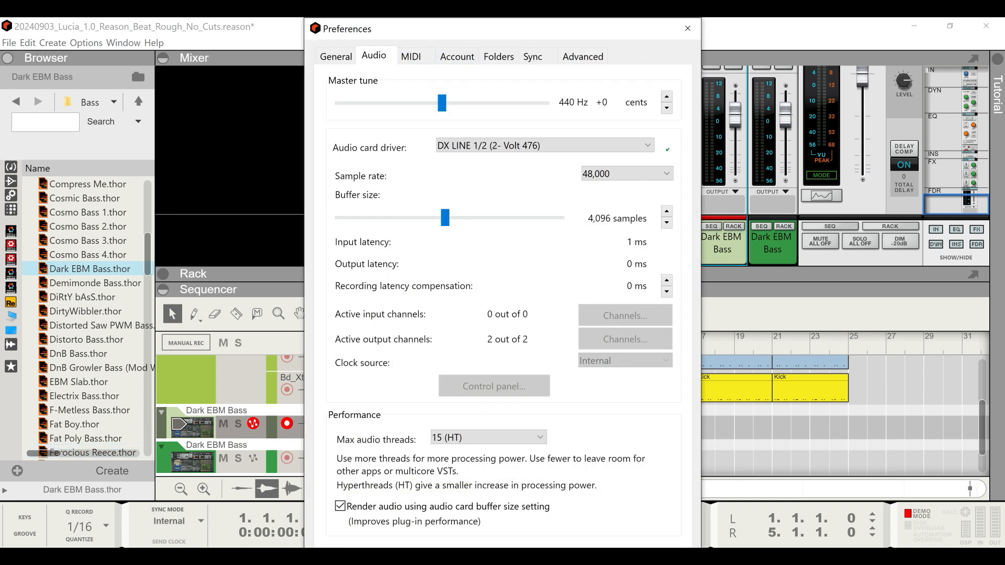
pyautogui.click(411, 56)
pyautogui.click(626, 102)
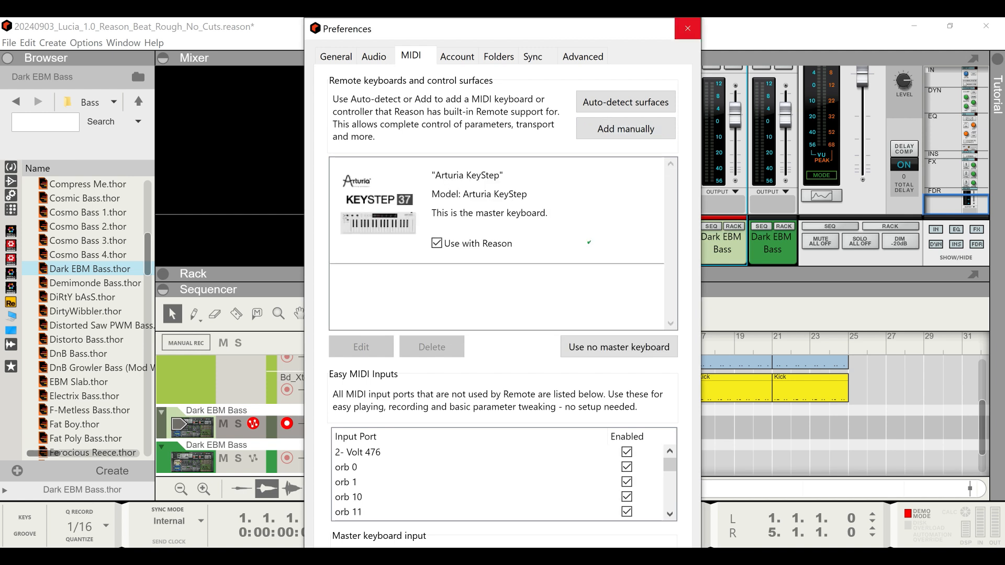
pyautogui.click(687, 28)
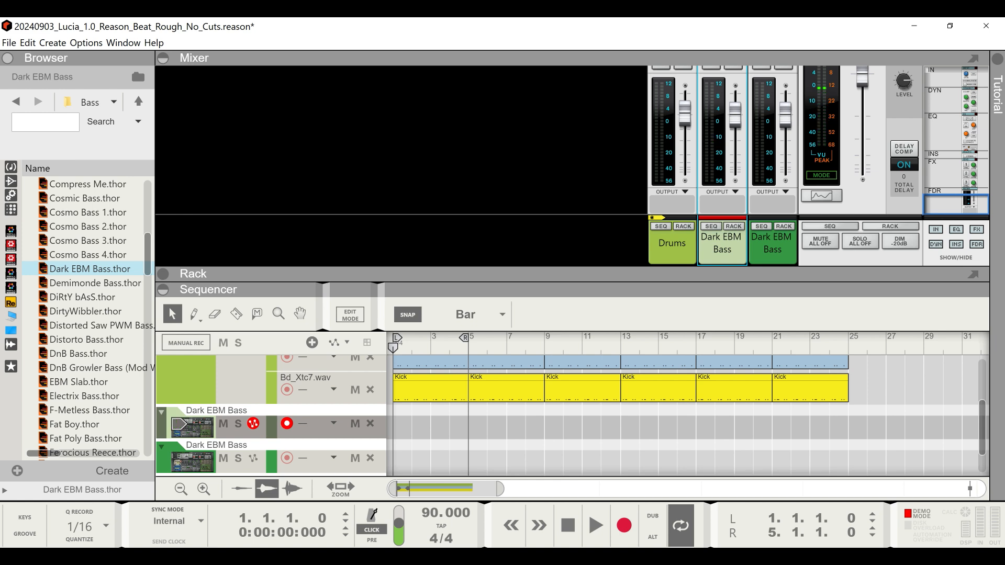
# - Delete the second Dark EBM Bass track together with its Thor device
pyautogui.click(195, 461)
pyautogui.press('Delete')
pyautogui.press('Return')
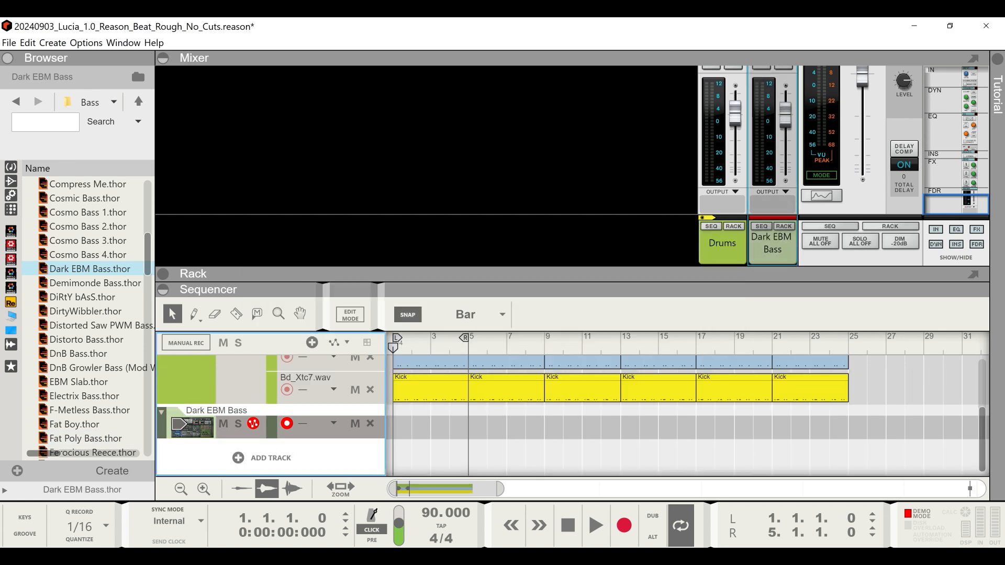
# - Rename the remaining Dark EBM Bass track as Bass
pyautogui.doubleClick(216, 411)
pyautogui.click(230, 410)
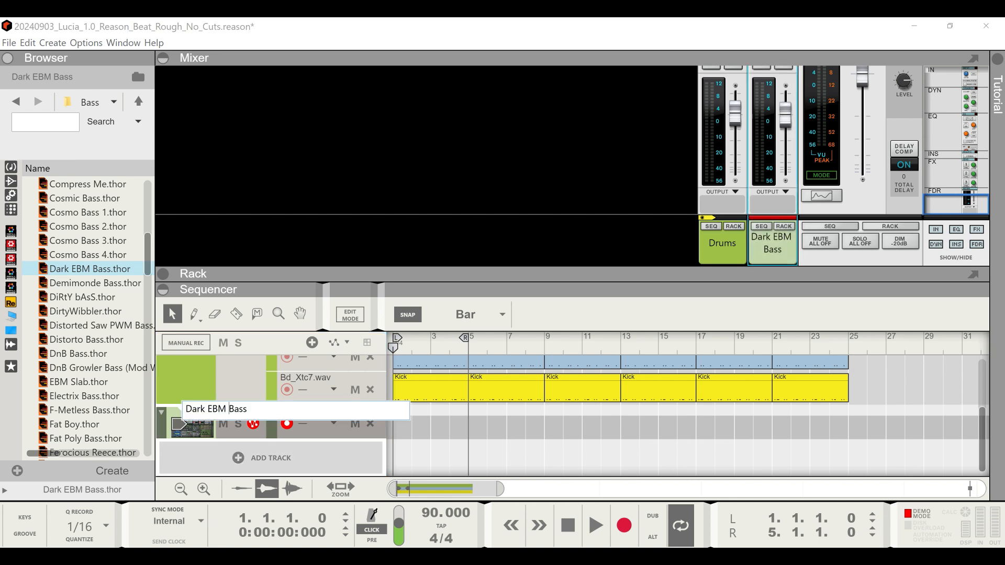
pyautogui.press('BackSpace')
pyautogui.press('BackSpace')
pyautogui.press('BackSpace')
pyautogui.press('BackSpace')
pyautogui.press('BackSpace')
pyautogui.press('BackSpace')
pyautogui.press('BackSpace')
pyautogui.press('BackSpace')
pyautogui.press('BackSpace')
pyautogui.press('Return')
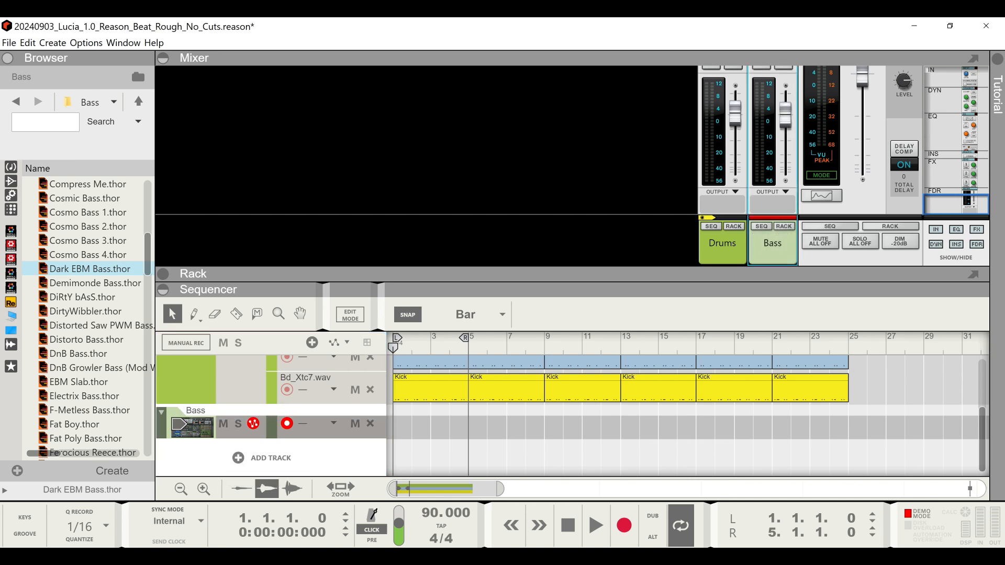
# - Show the Bass track's Thor device in the rack and open its channel's Spectrum EQ
pyautogui.click(784, 226)
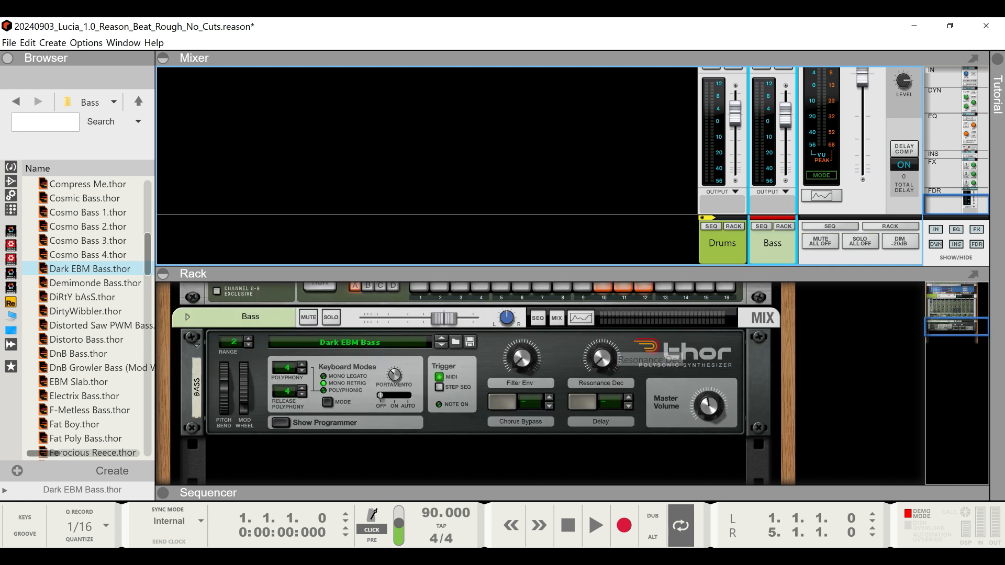
pyautogui.click(580, 318)
pyautogui.click(609, 203)
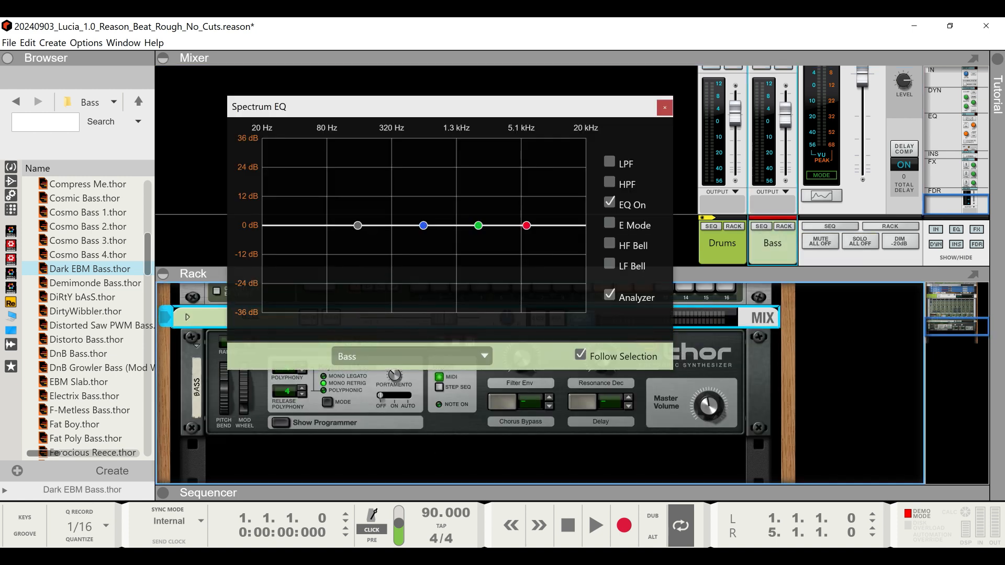
pyautogui.click(609, 202)
pyautogui.click(609, 161)
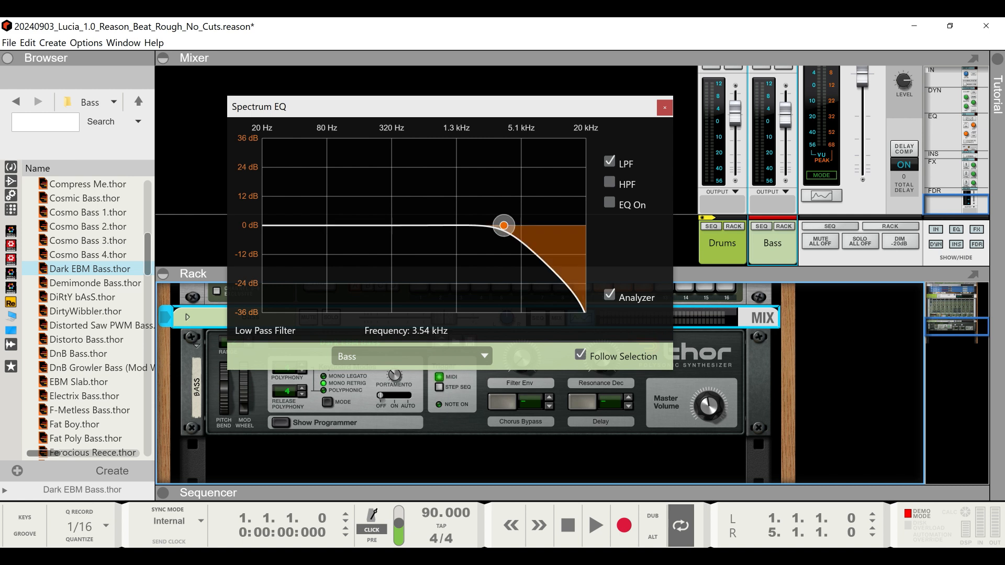
pyautogui.click(609, 161)
# - Enable the high pass filter on the Bass channel at about 40 Hz and close the Spectrum EQ
pyautogui.click(610, 181)
pyautogui.moveTo(366, 225); pyautogui.dragTo(294, 226)
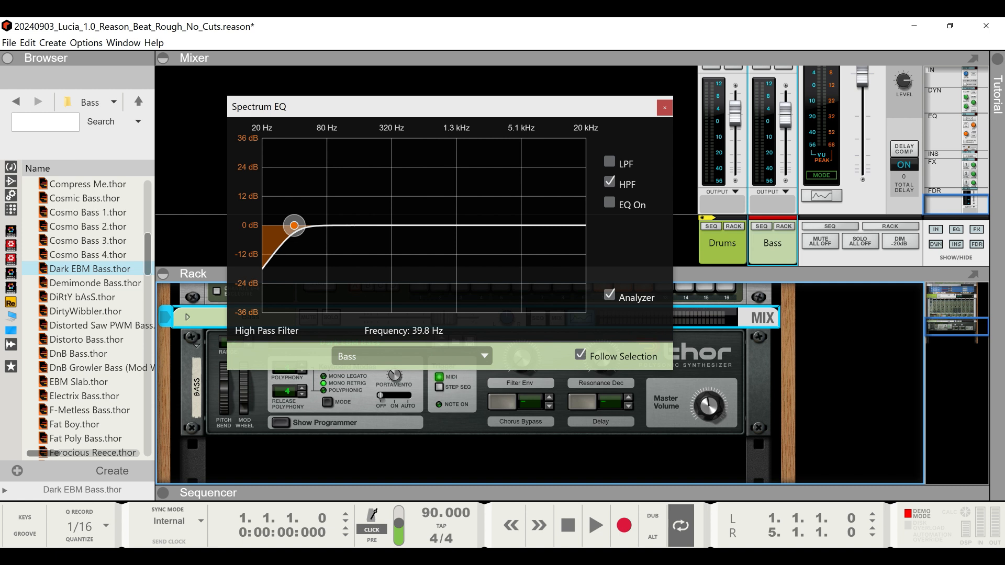
pyautogui.moveTo(294, 225); pyautogui.dragTo(295, 225)
pyautogui.click(665, 108)
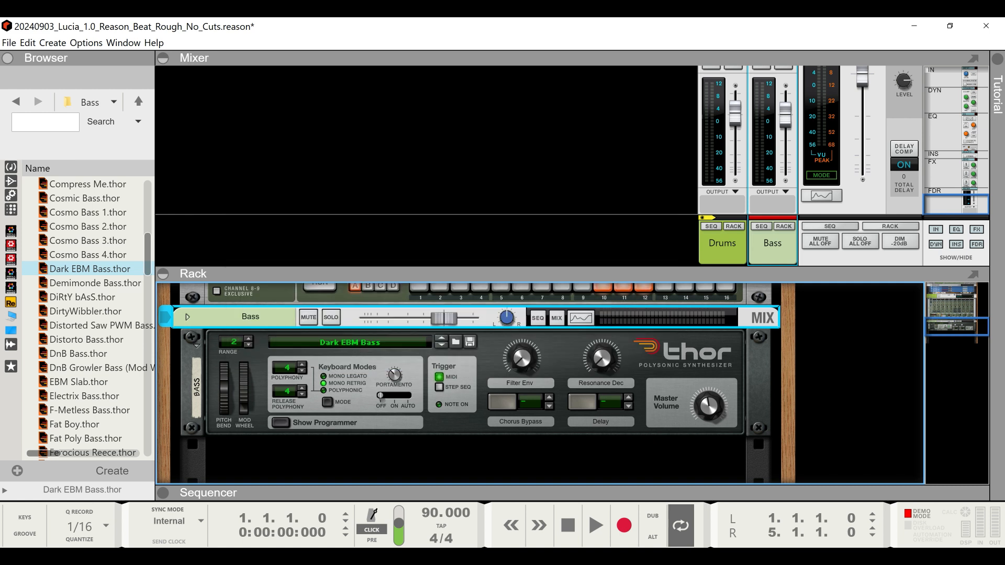
# - Duplicate all hi-hat, clap and kick clips three times to extend the drums to bar 97, and return the song position to bar 1
pyautogui.click(773, 243)
pyautogui.click(762, 226)
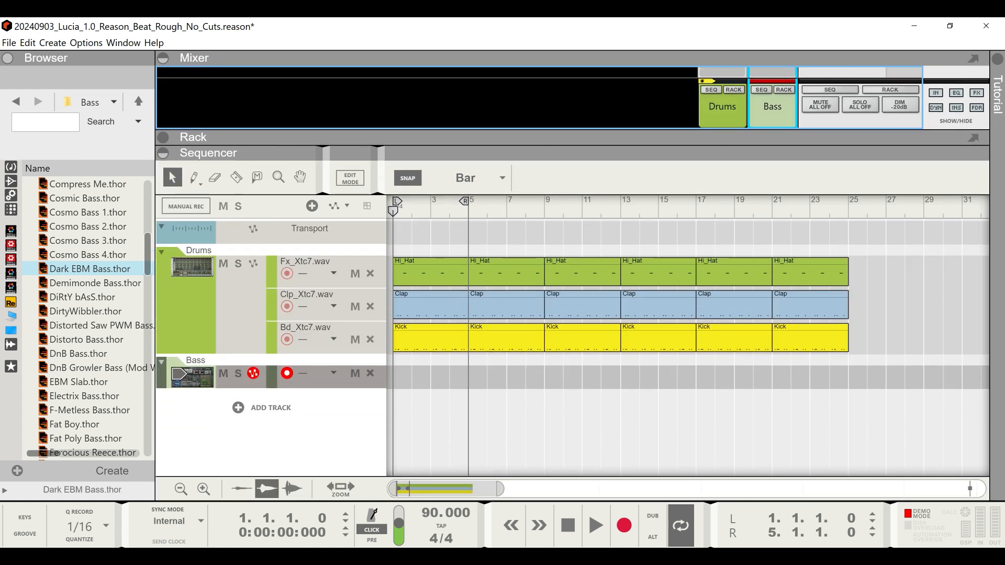
pyautogui.moveTo(545, 153); pyautogui.dragTo(544, 154)
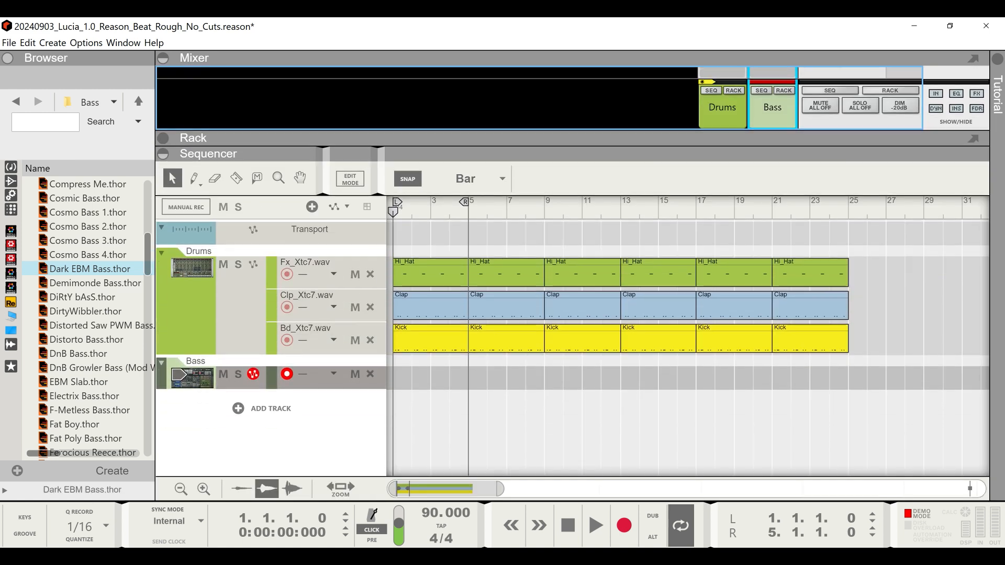
pyautogui.moveTo(501, 489)
pyautogui.mouseDown()
pyautogui.moveTo(558, 489)
pyautogui.moveTo(502, 489)
pyautogui.mouseUp()
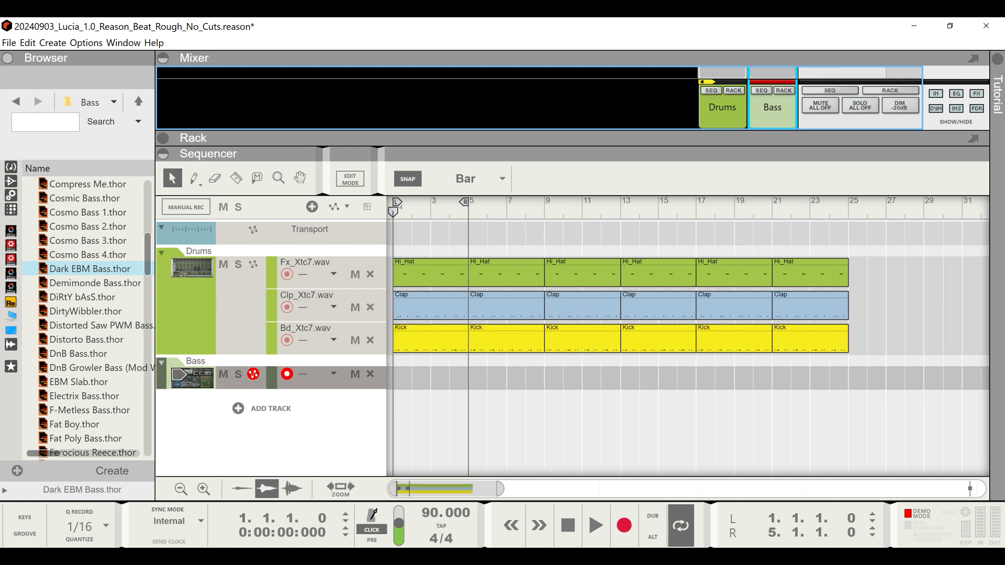
pyautogui.moveTo(502, 489); pyautogui.dragTo(544, 489)
pyautogui.moveTo(842, 391); pyautogui.dragTo(390, 256)
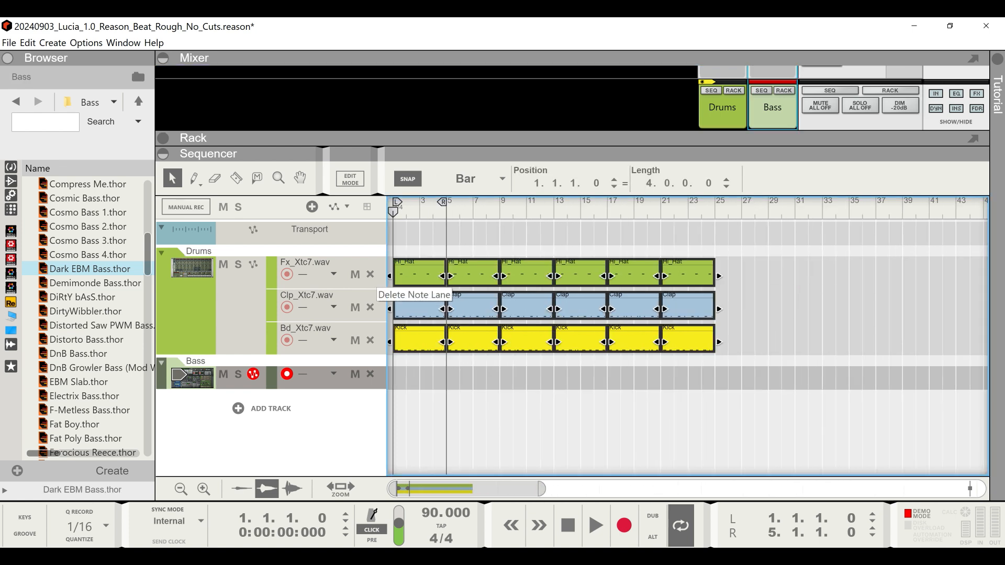
pyautogui.hotkey('ctrl', 'd')
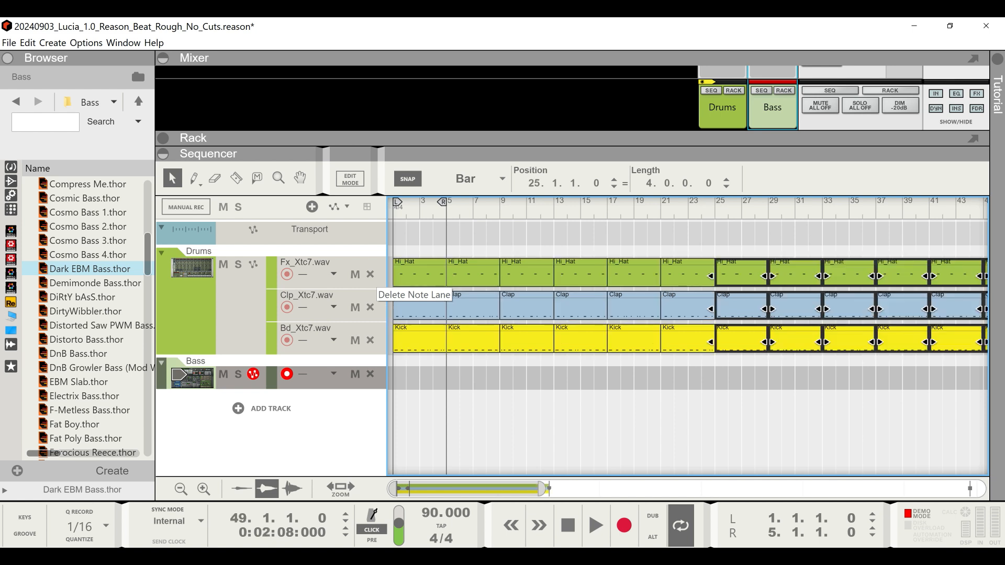
pyautogui.hotkey('ctrl', 'd')
pyautogui.hotkey('ctrl', 'd')
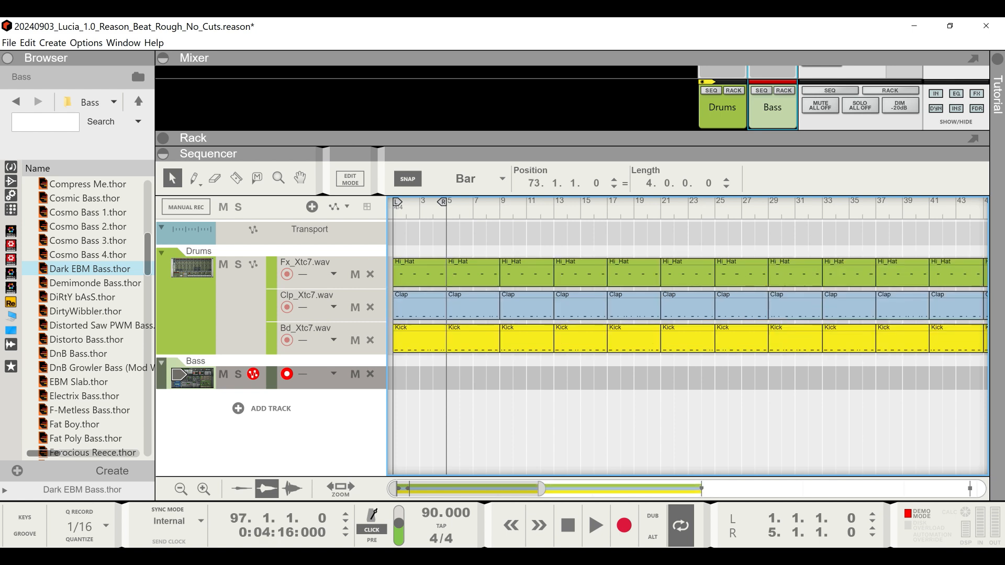
pyautogui.moveTo(541, 489); pyautogui.dragTo(964, 489)
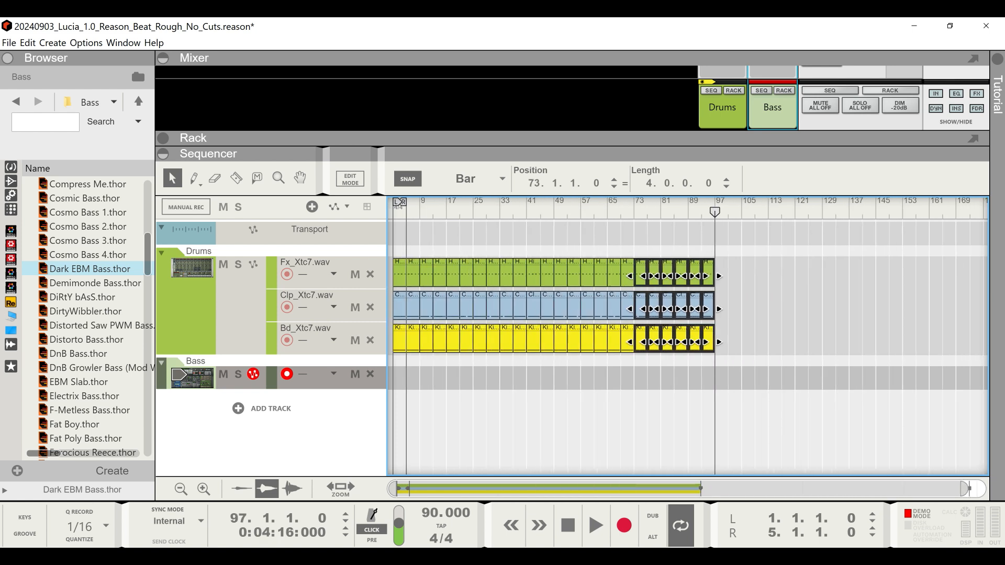
pyautogui.click(859, 432)
pyautogui.moveTo(715, 212); pyautogui.dragTo(393, 212)
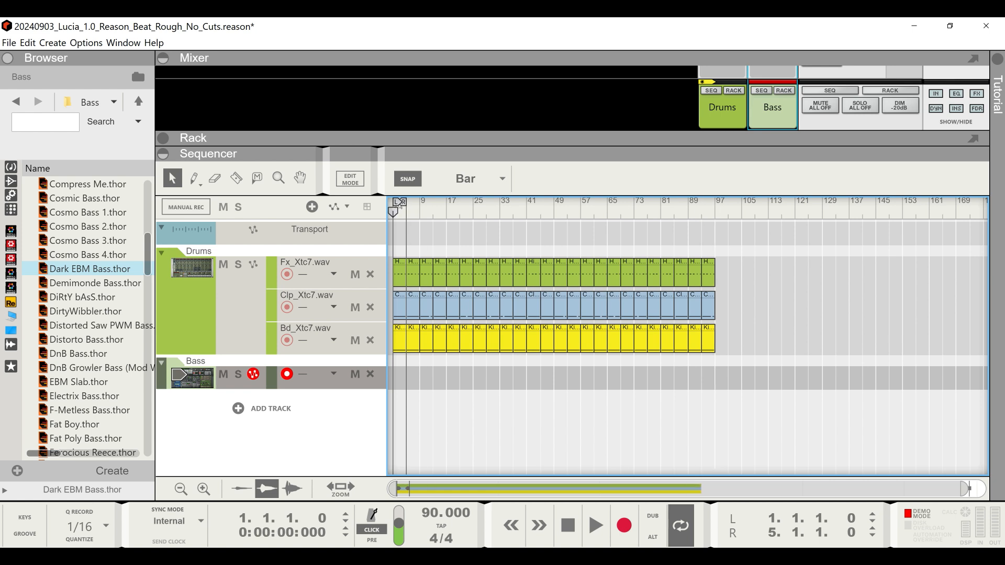
# - Set the loop locators to span bar 1 to bar 61
pyautogui.moveTo(401, 202); pyautogui.dragTo(486, 202)
pyautogui.moveTo(402, 202); pyautogui.dragTo(587, 202)
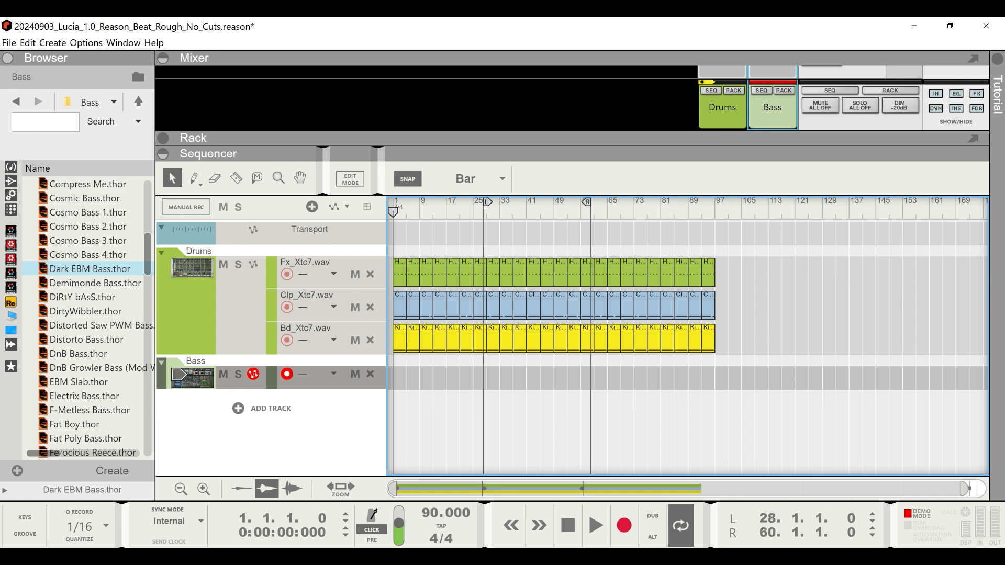
pyautogui.moveTo(486, 202); pyautogui.dragTo(397, 202)
pyautogui.moveTo(586, 202)
pyautogui.mouseDown()
pyautogui.moveTo(603, 203)
pyautogui.moveTo(590, 202)
pyautogui.mouseUp()
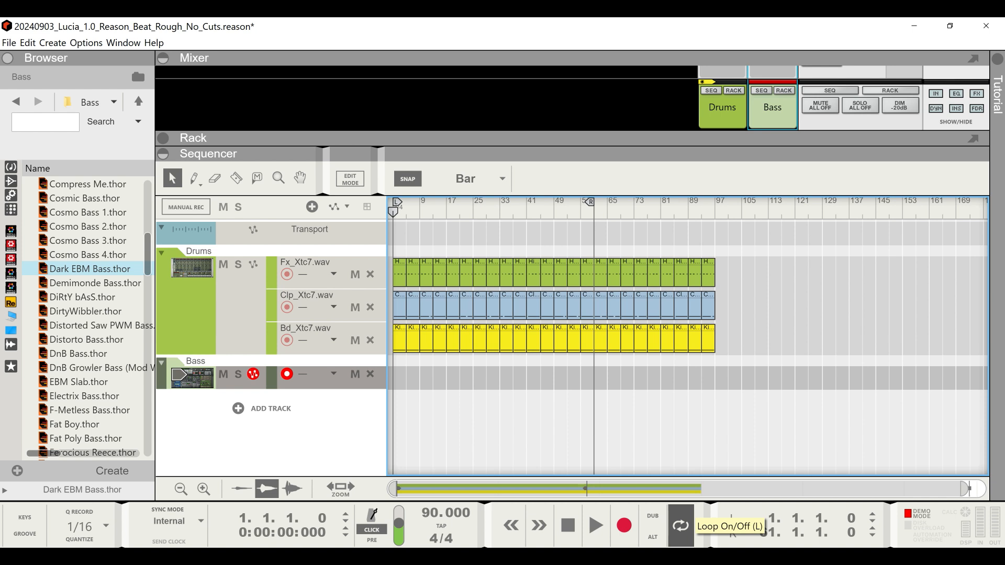
# - Select the Bass track and extend the loop's right locator to bar 89
pyautogui.click(192, 378)
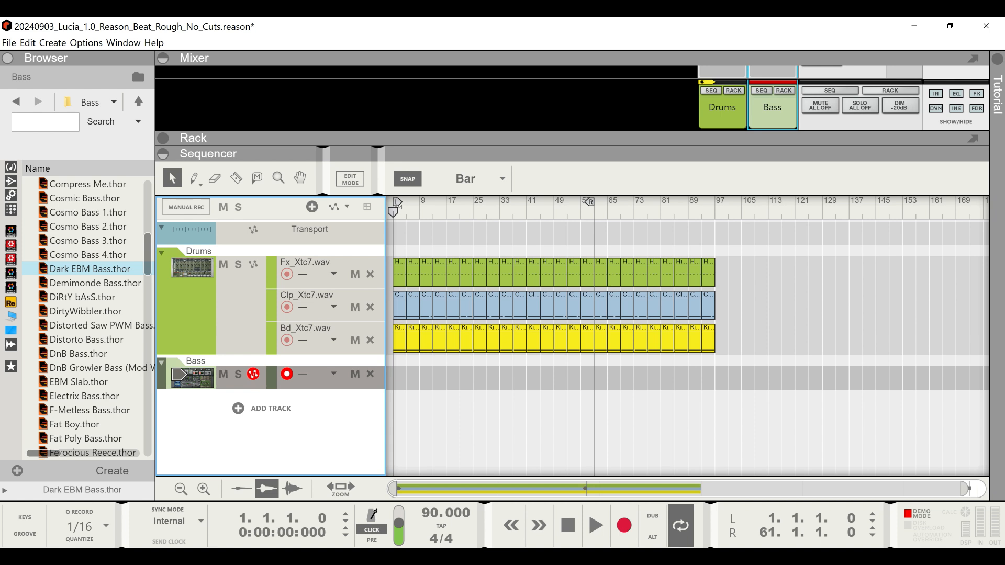
pyautogui.moveTo(966, 489); pyautogui.dragTo(797, 488)
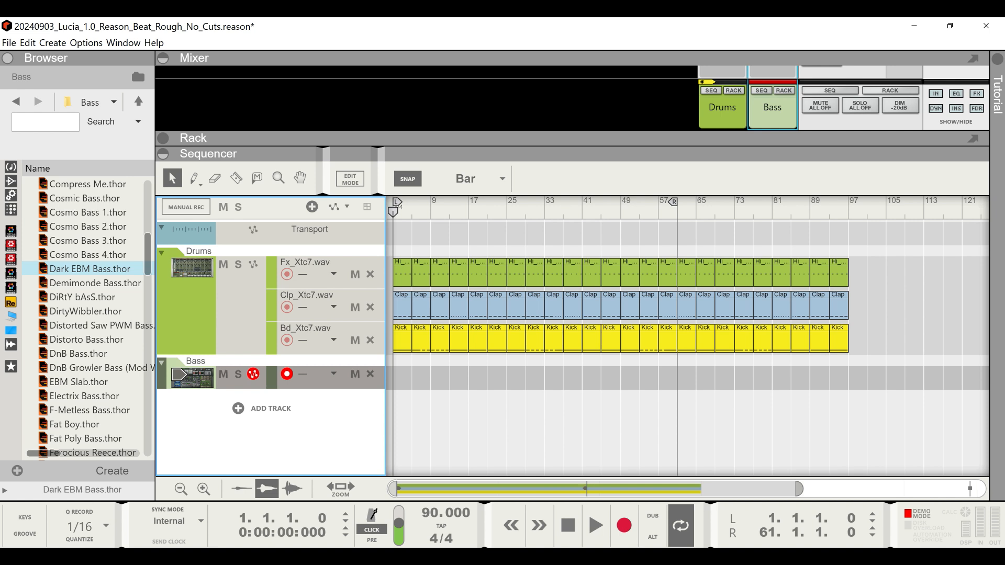
pyautogui.moveTo(674, 202); pyautogui.dragTo(806, 212)
pyautogui.moveTo(678, 202); pyautogui.dragTo(393, 212)
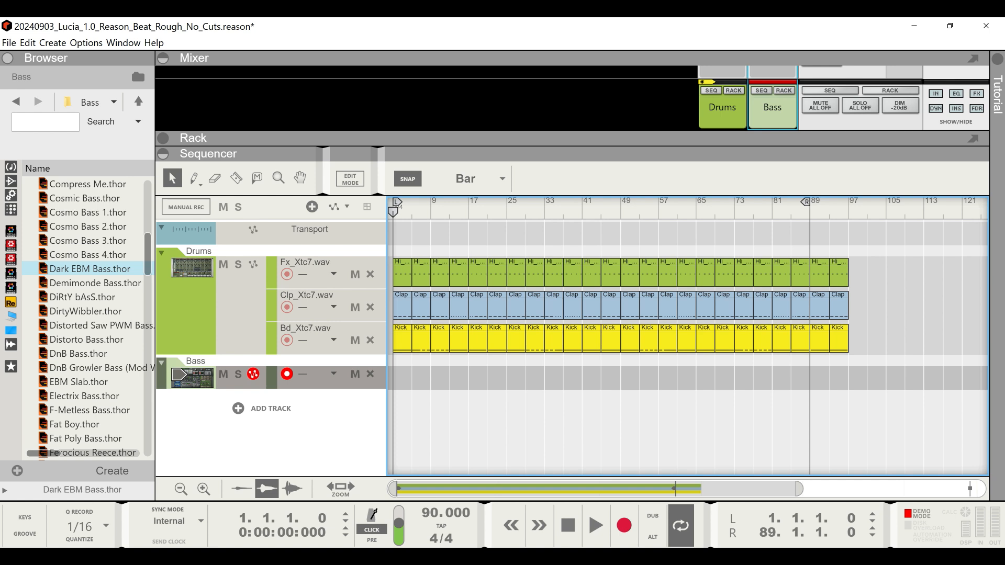
pyautogui.moveTo(799, 489); pyautogui.dragTo(736, 489)
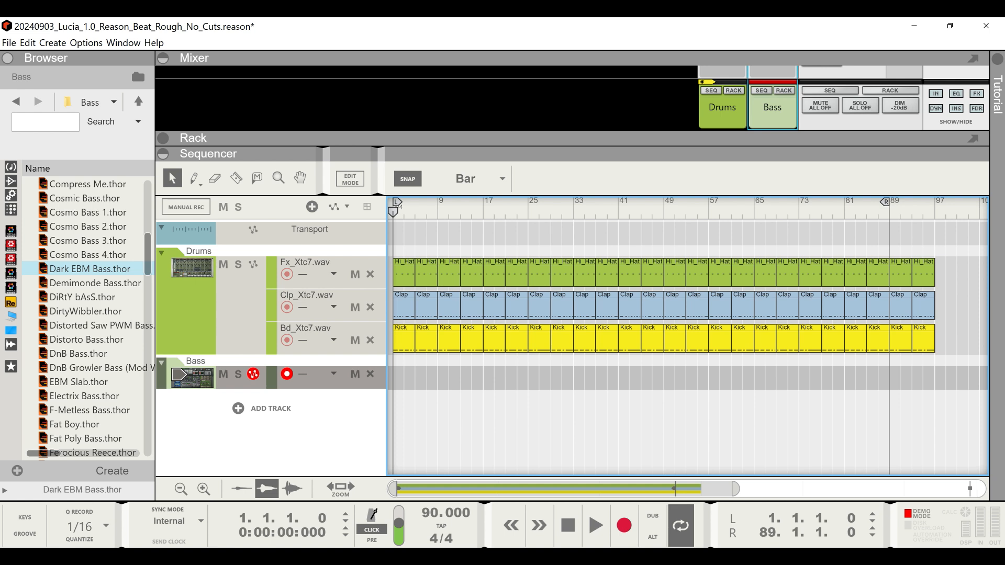
pyautogui.moveTo(736, 489); pyautogui.dragTo(708, 489)
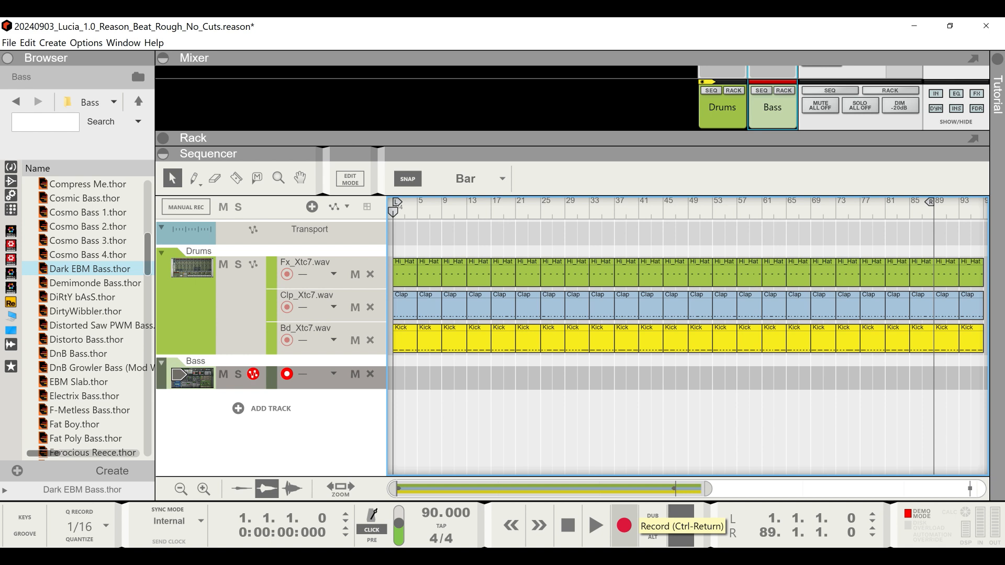
# - Make a brief trial recording on the Bass track while enlarging the mixer to show the channel faders
pyautogui.click(624, 526)
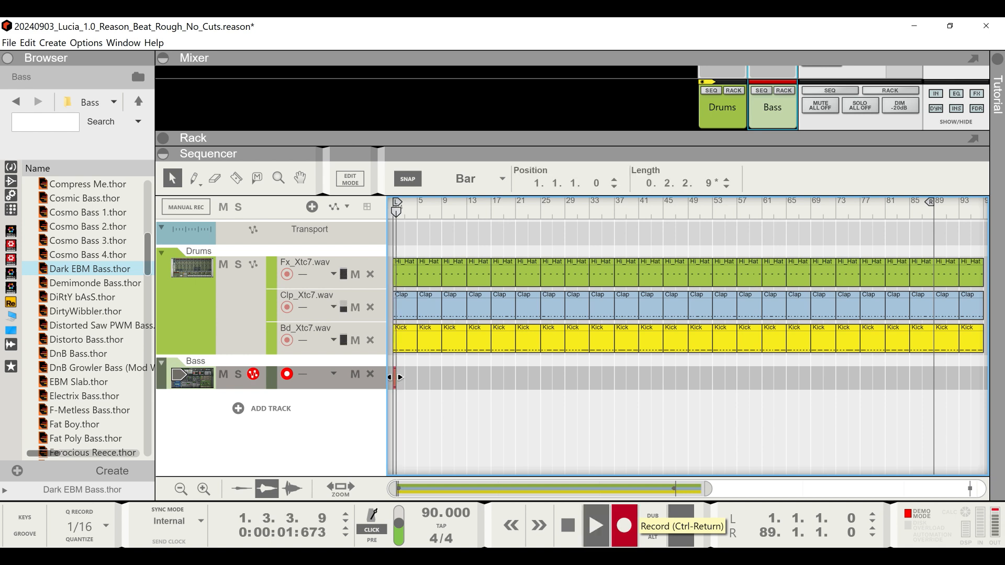
pyautogui.moveTo(628, 153); pyautogui.dragTo(628, 345)
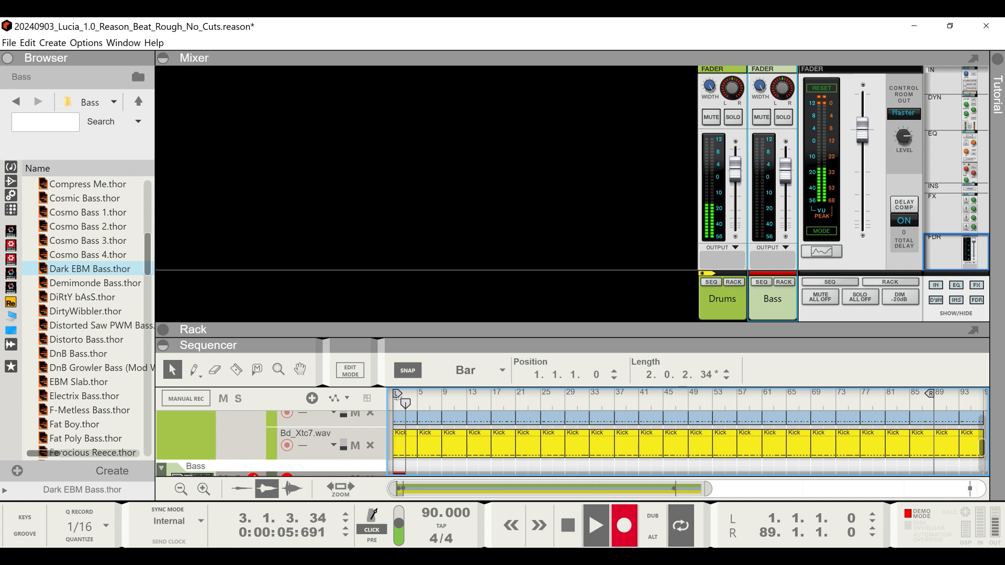
pyautogui.press('space')
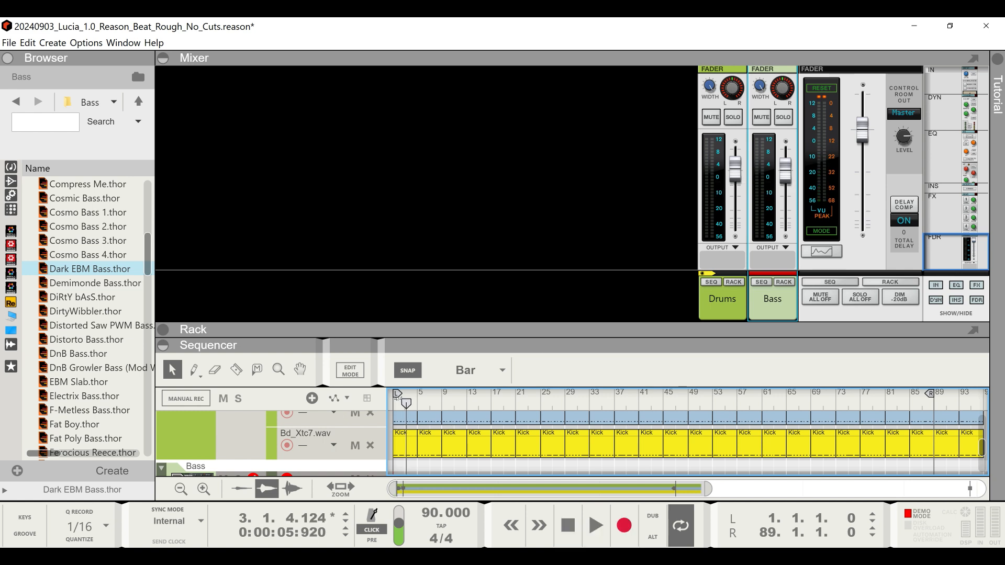
# - Lower the Drums channel fader to about -8 dB, reset the master meter and play the beat to check the level
pyautogui.moveTo(735, 168); pyautogui.dragTo(735, 186)
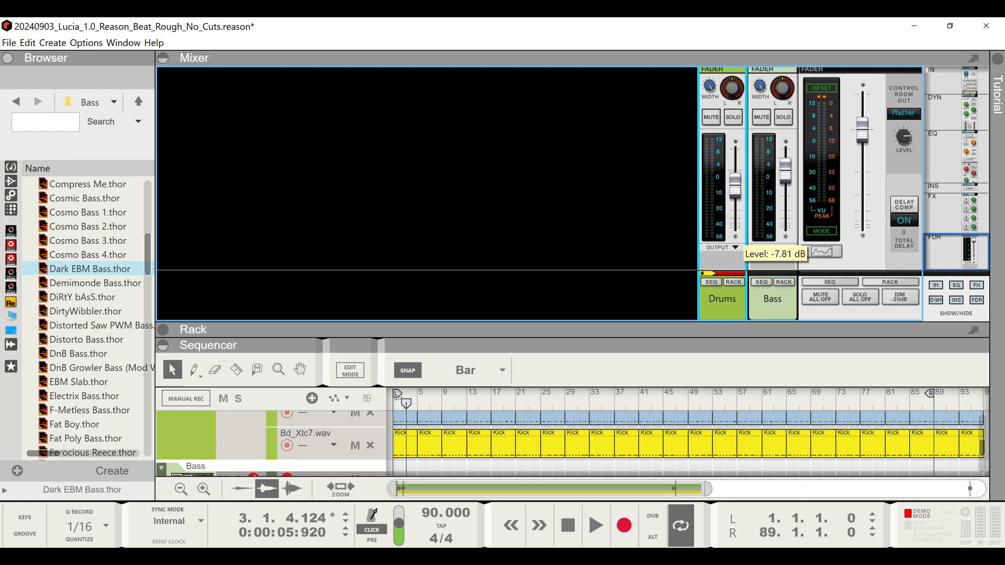
pyautogui.click(821, 88)
pyautogui.press('space')
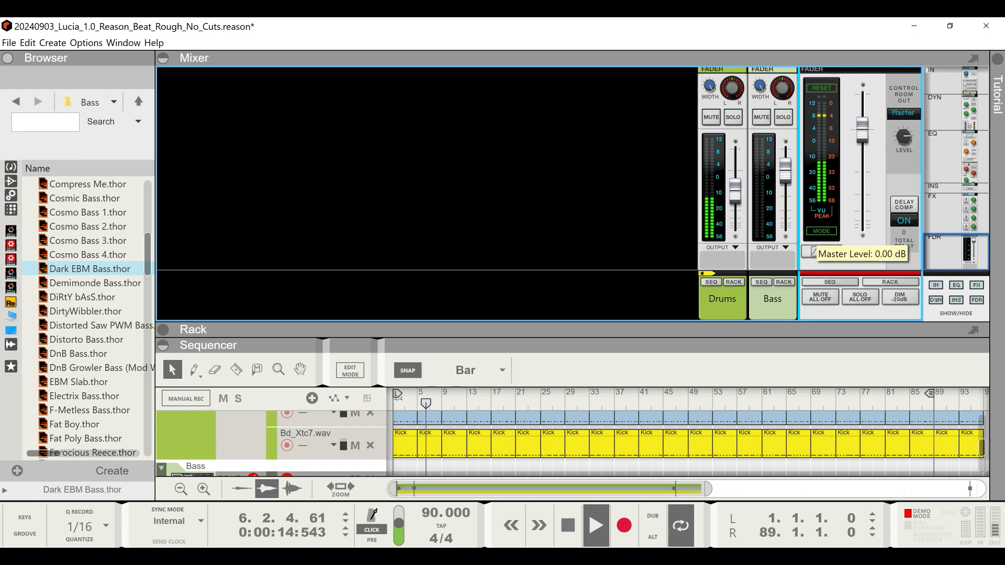
pyautogui.press('space')
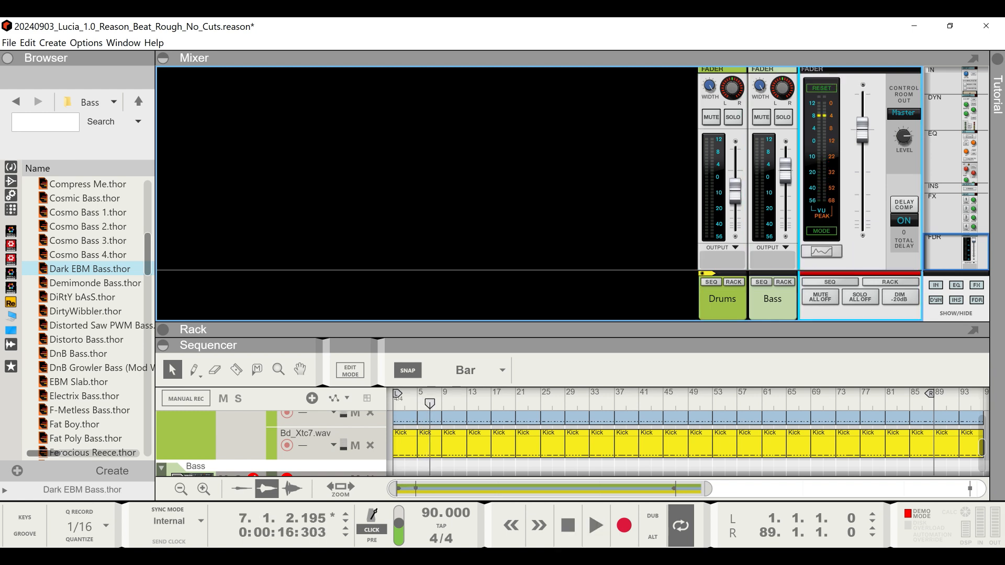
# - Bring the Bass lane into view beneath the mixer and record a bass take from bar 7 to about bar 44
pyautogui.moveTo(573, 345); pyautogui.dragTo(573, 161)
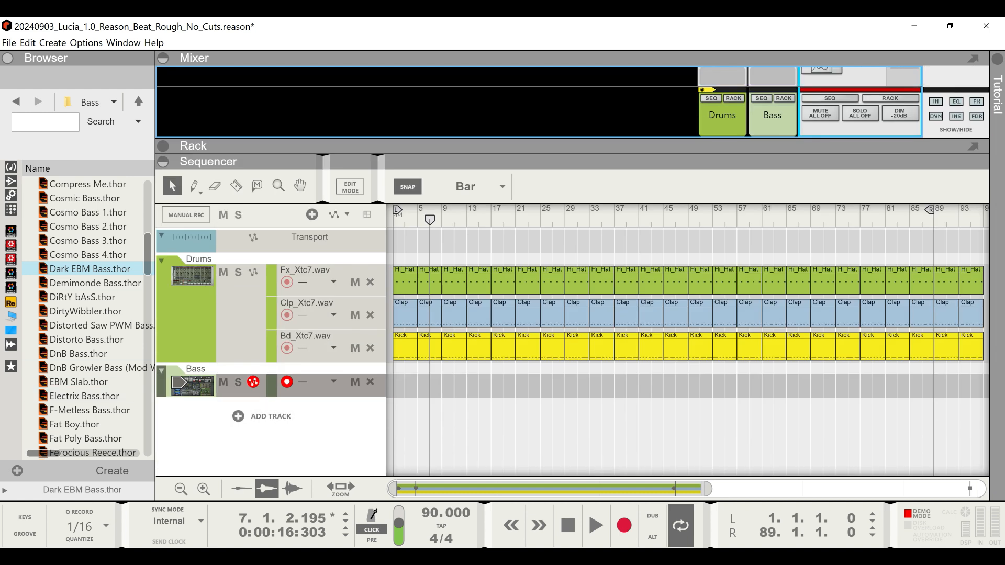
pyautogui.moveTo(572, 162); pyautogui.dragTo(572, 333)
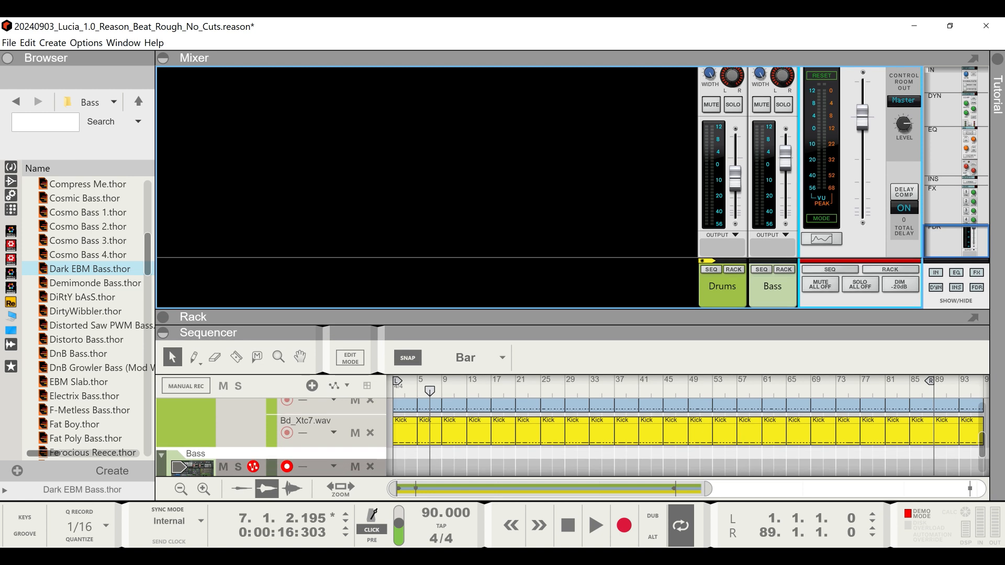
pyautogui.moveTo(982, 445); pyautogui.dragTo(982, 450)
pyautogui.scroll(-1, 430, 450)
pyautogui.hotkey('ctrl', 'Return')
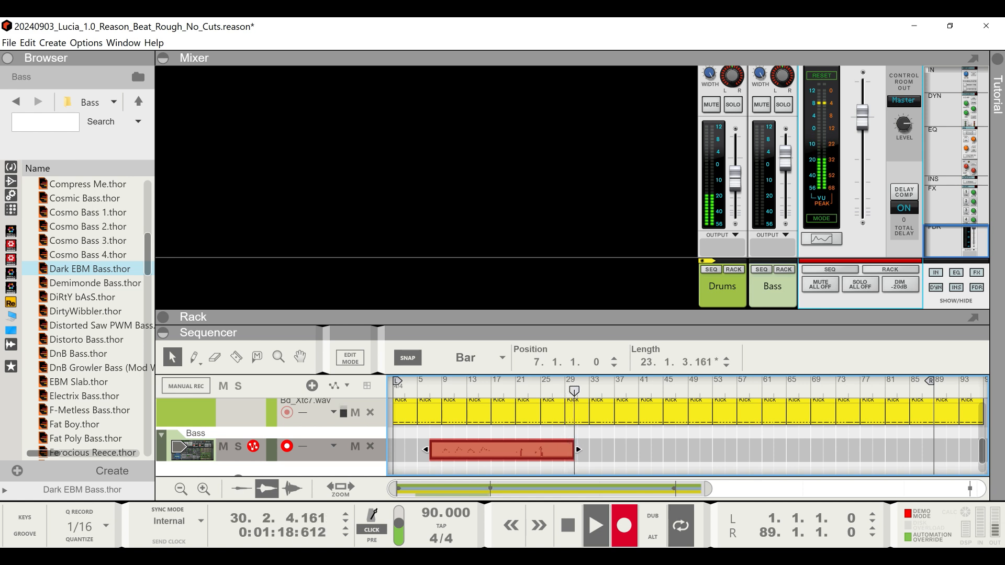
pyautogui.hotkey('ctrl', '+')
pyautogui.moveTo(659, 489); pyautogui.dragTo(556, 489)
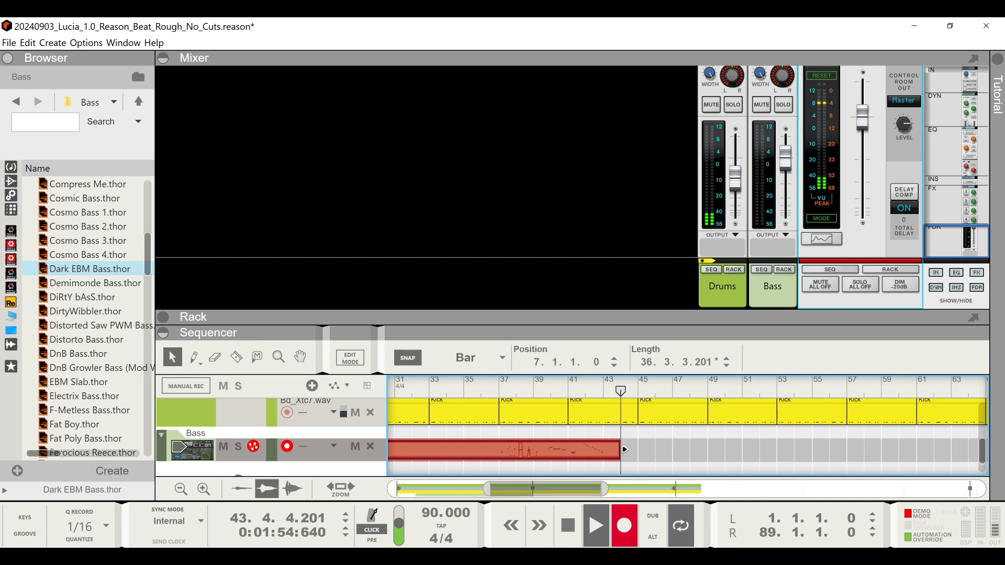
pyautogui.press('space')
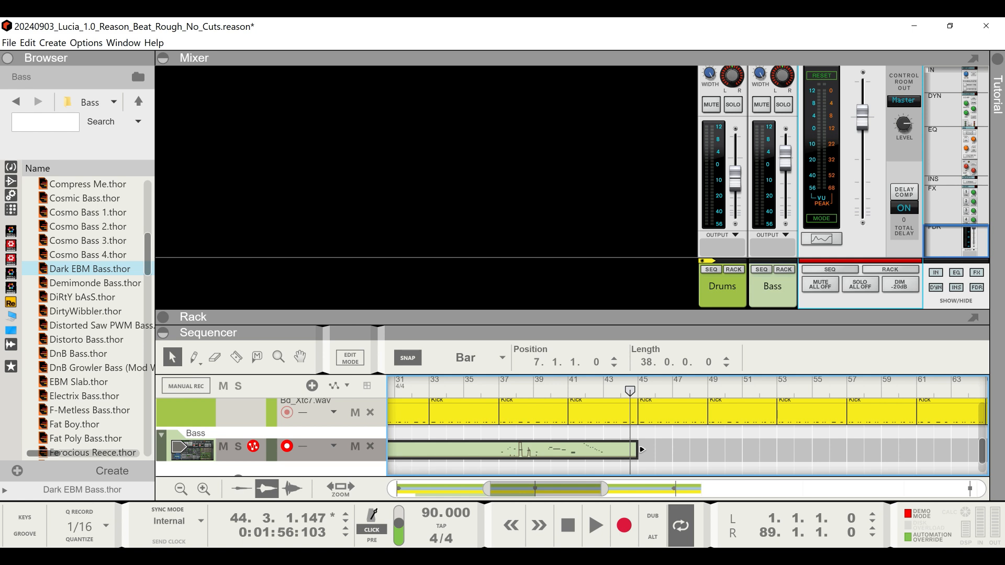
# - Quantize the recorded bass clip and shorten its end to bar 43, for a length of 36 bars
pyautogui.rightClick(570, 451)
pyautogui.click(608, 414)
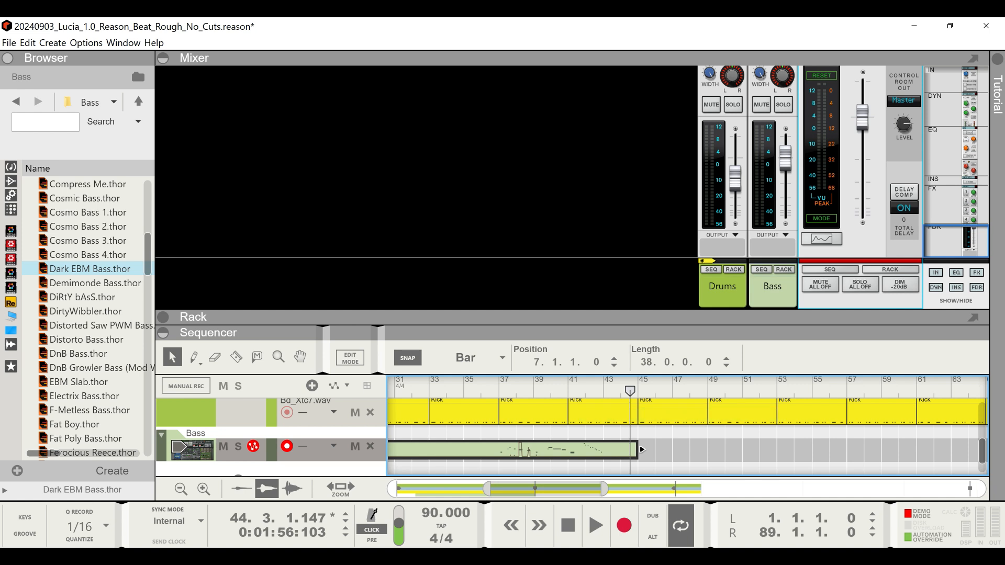
pyautogui.moveTo(487, 489); pyautogui.dragTo(465, 489)
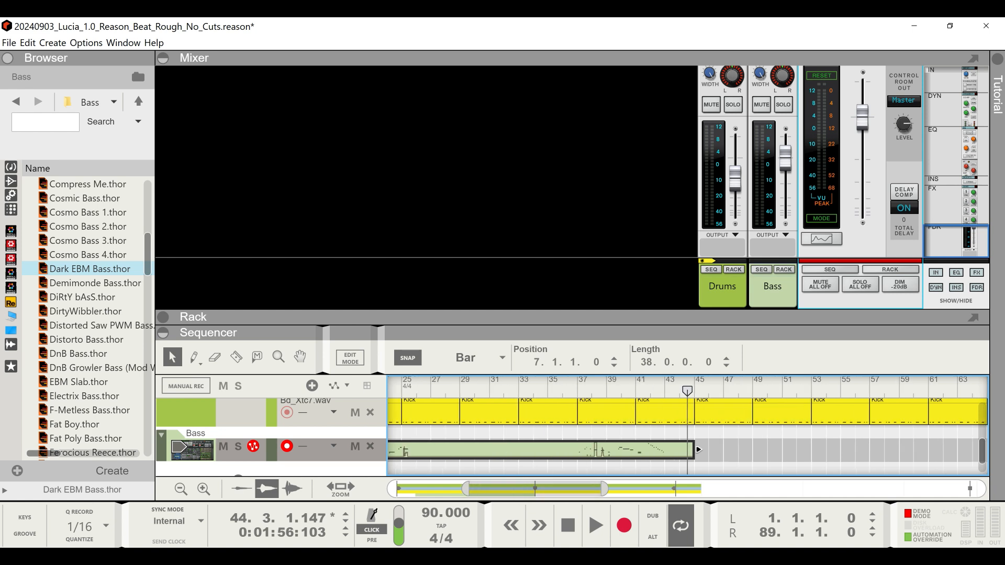
pyautogui.moveTo(698, 450); pyautogui.dragTo(669, 450)
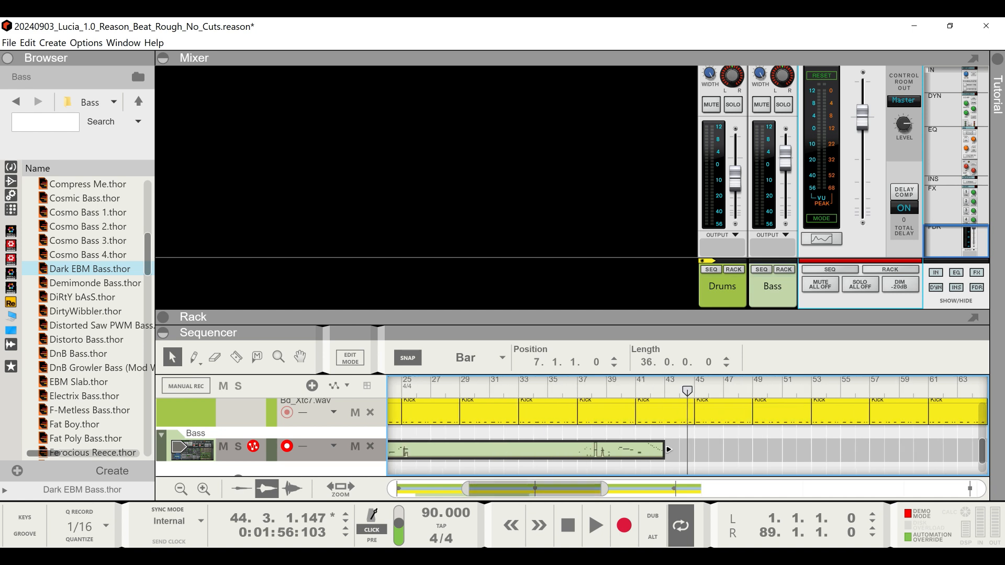
# - Split the bass clip with the Razor tool at bars 37, 39 and 41
pyautogui.moveTo(465, 489); pyautogui.dragTo(387, 489)
pyautogui.press('r')
pyautogui.click(707, 450)
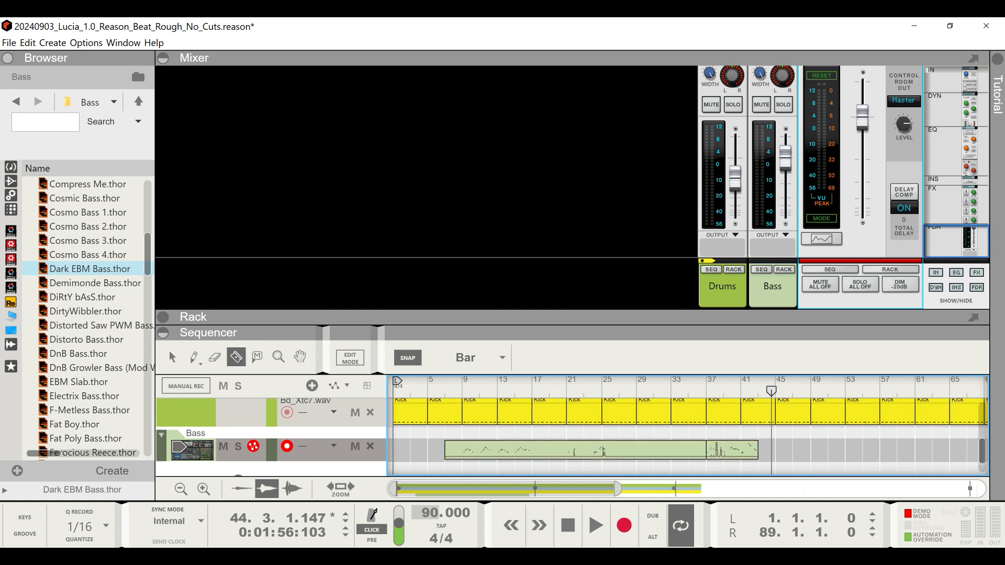
pyautogui.moveTo(398, 489); pyautogui.dragTo(542, 489)
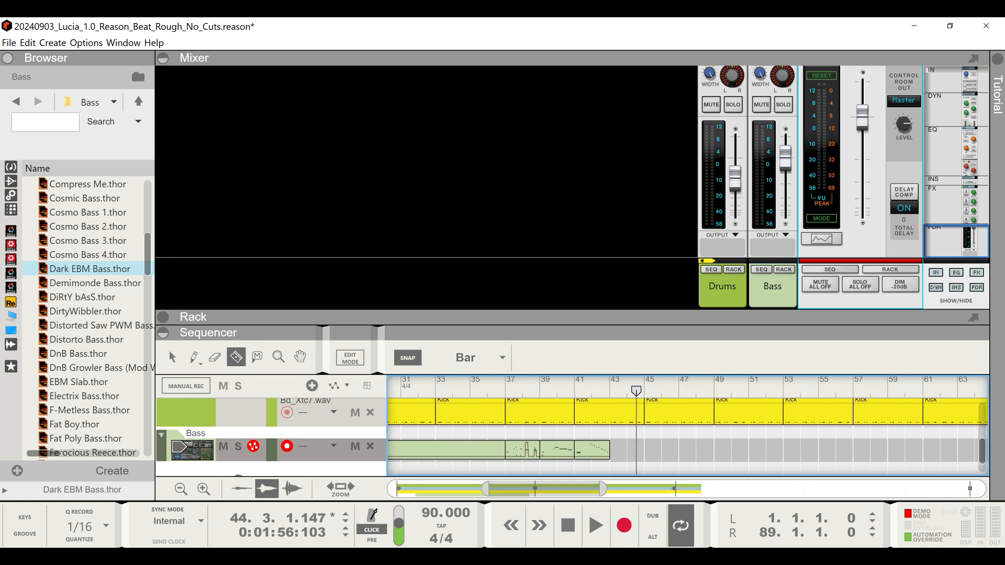
pyautogui.press('q')
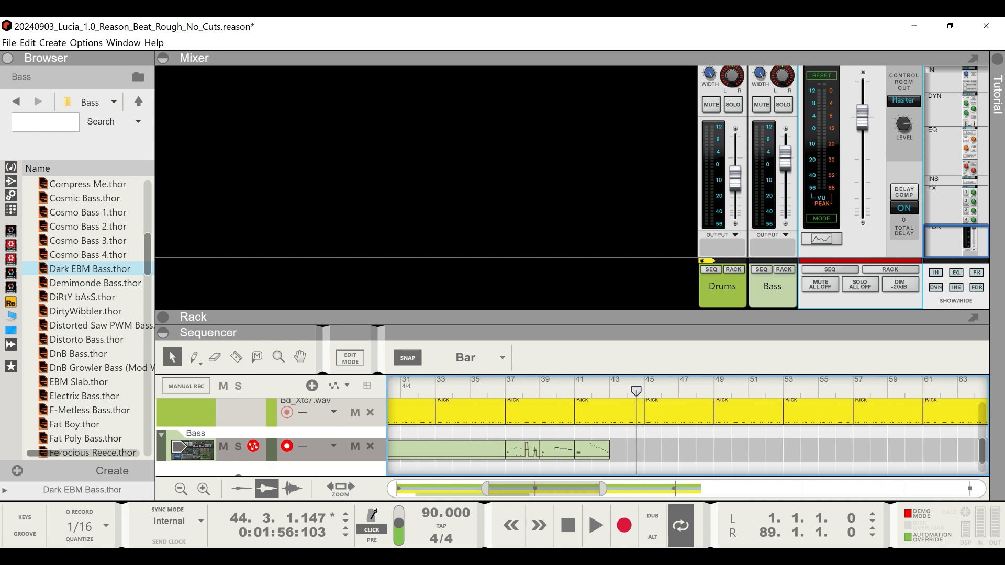
# - Move the long first piece of the bass recording out of the way to bar 101
pyautogui.moveTo(485, 489); pyautogui.dragTo(381, 488)
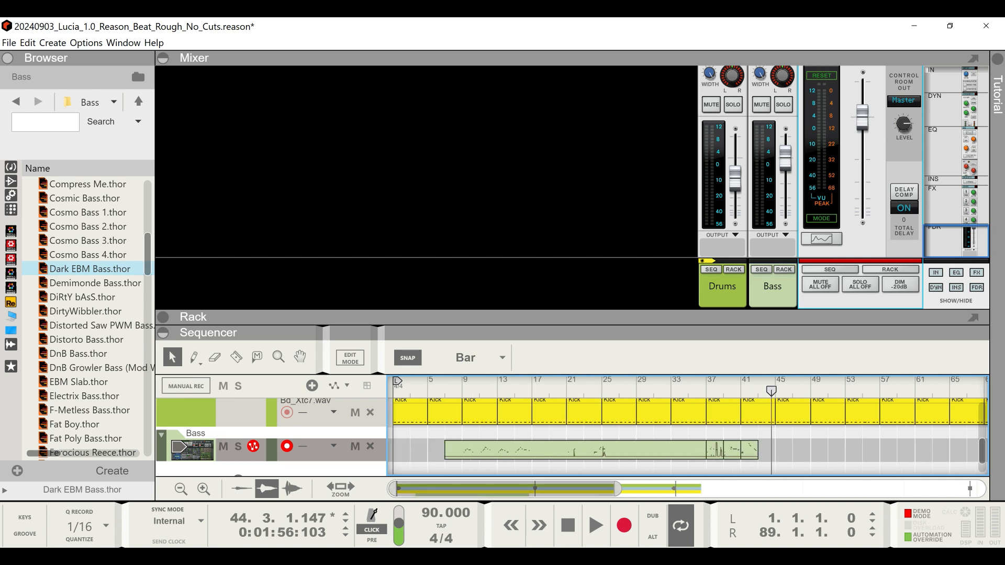
pyautogui.moveTo(568, 450); pyautogui.dragTo(976, 450)
pyautogui.hscroll(-10, 687, 439)
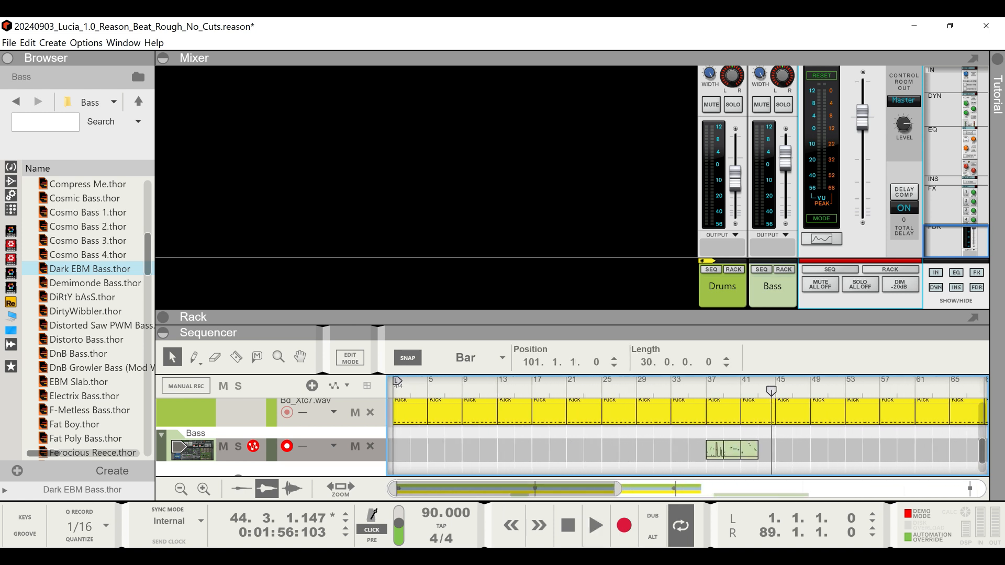
# - Enlarge the sequencer and the Bass track's height, and move the two-bar bass clip at bar 37 to bar 33
pyautogui.moveTo(573, 333); pyautogui.dragTo(573, 159)
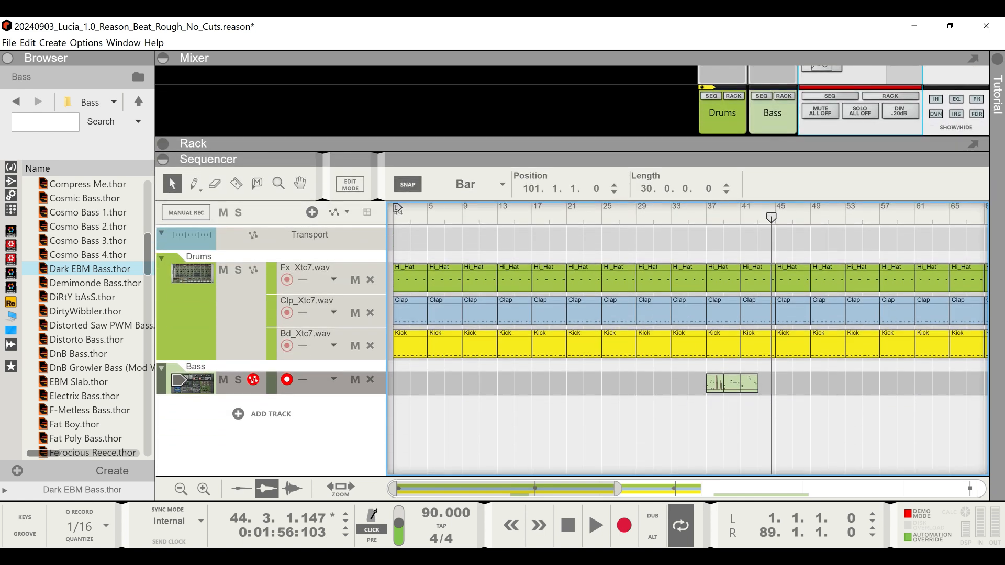
pyautogui.click(199, 384)
pyautogui.moveTo(198, 394); pyautogui.dragTo(199, 430)
pyautogui.moveTo(398, 488); pyautogui.dragTo(538, 489)
pyautogui.moveTo(558, 403); pyautogui.dragTo(488, 403)
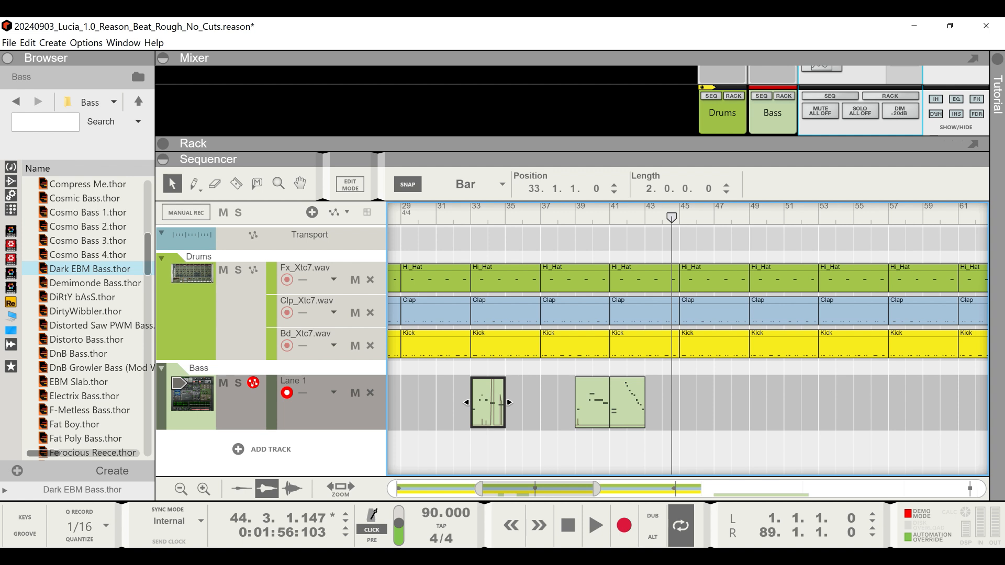
# - Duplicate the bar 33 clip, arrange the four two-bar bass clips back to back from bar 33 to 41, and play them
pyautogui.hotkey('ctrl', 'd')
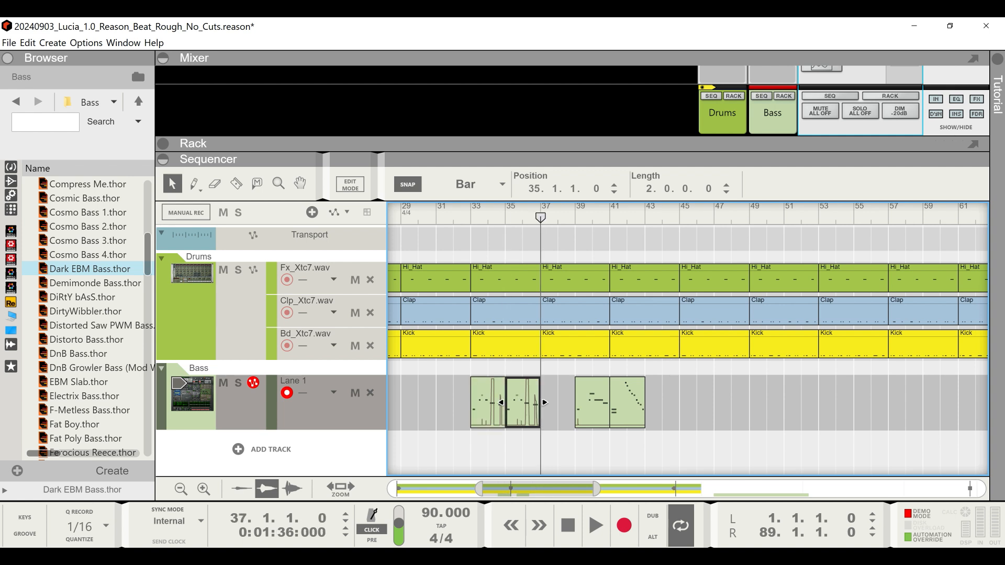
pyautogui.moveTo(523, 403)
pyautogui.mouseDown()
pyautogui.moveTo(576, 403)
pyautogui.moveTo(523, 403)
pyautogui.mouseUp()
pyautogui.moveTo(628, 403); pyautogui.dragTo(593, 403)
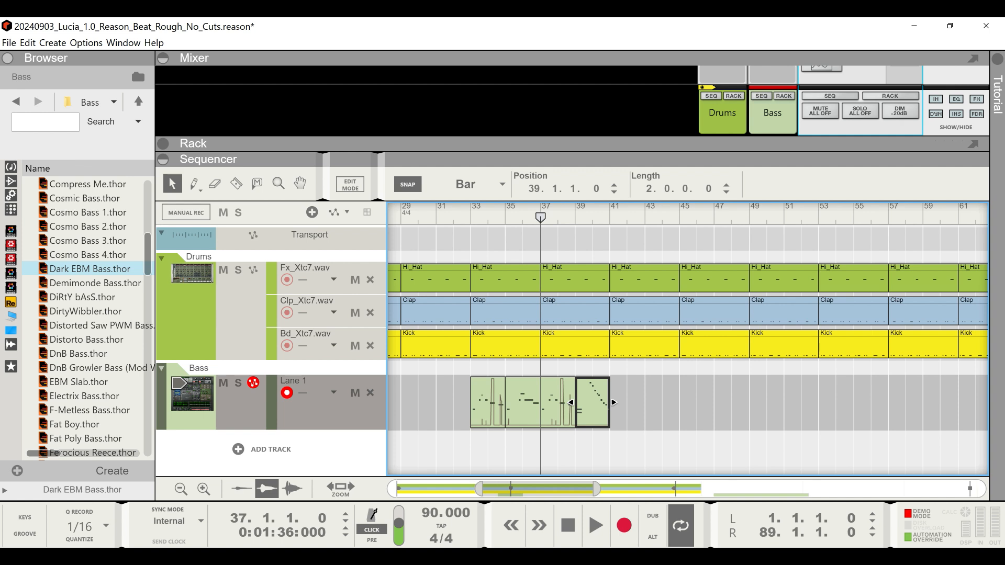
pyautogui.press('space')
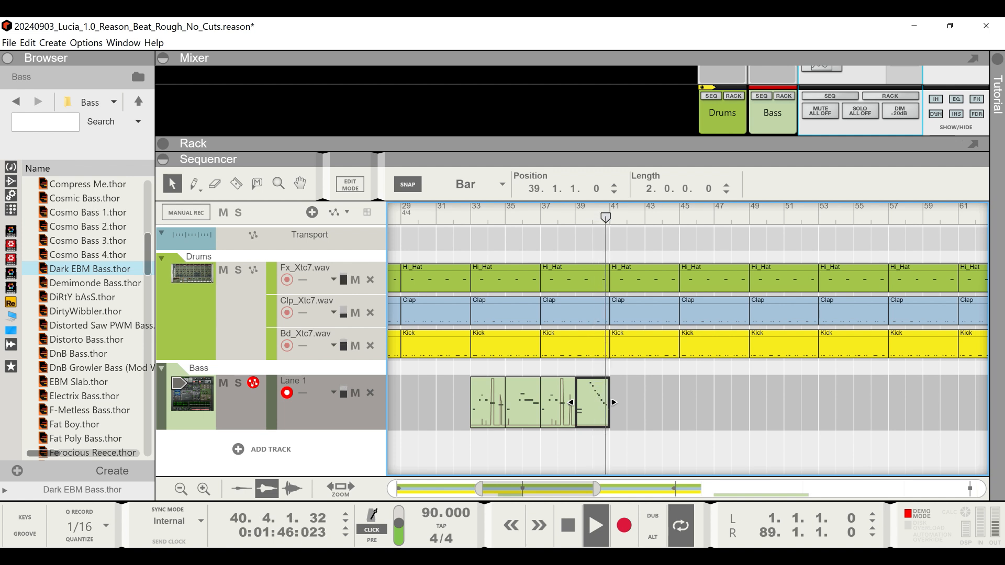
pyautogui.press('space')
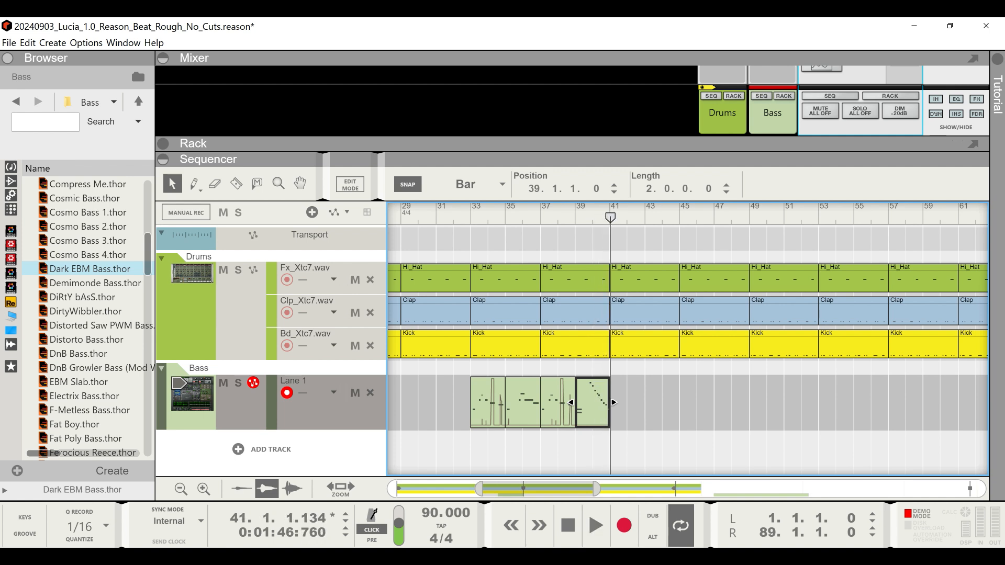
# - Delete the G1 note at 39.1.3 from the last bass clip and play the clip from bar 39
pyautogui.doubleClick(593, 402)
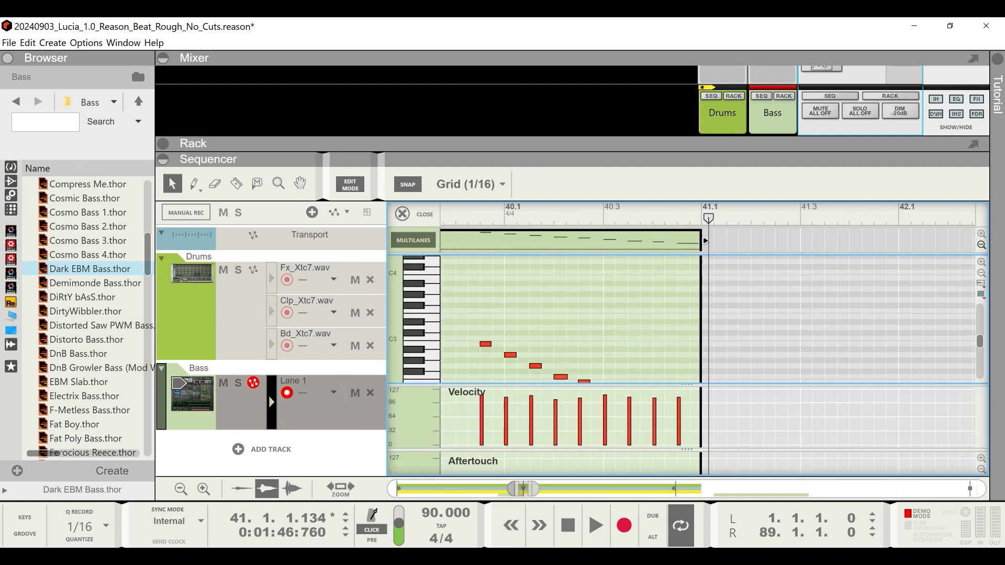
pyautogui.moveTo(515, 488); pyautogui.dragTo(508, 489)
pyautogui.scroll(-3, 680, 319)
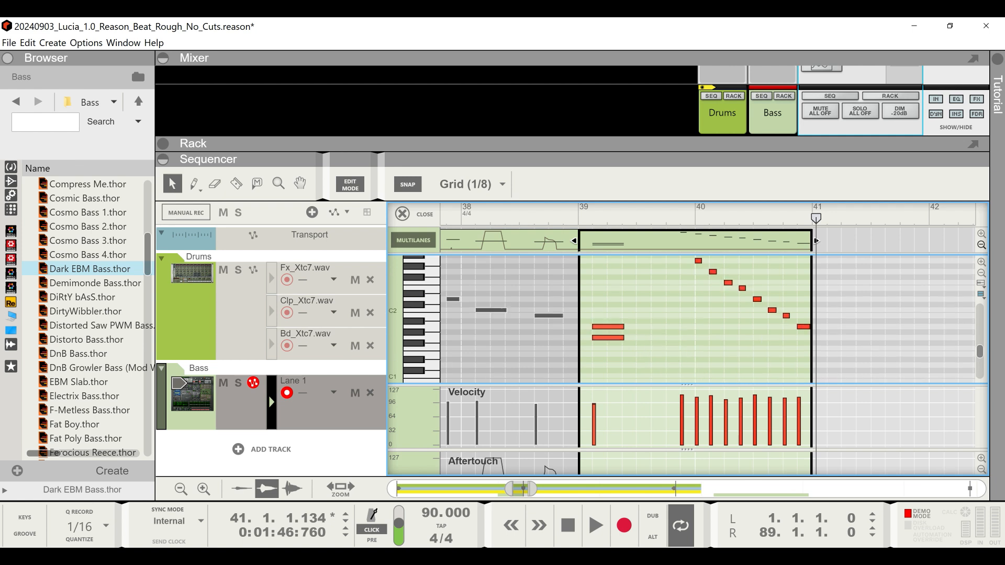
pyautogui.click(608, 327)
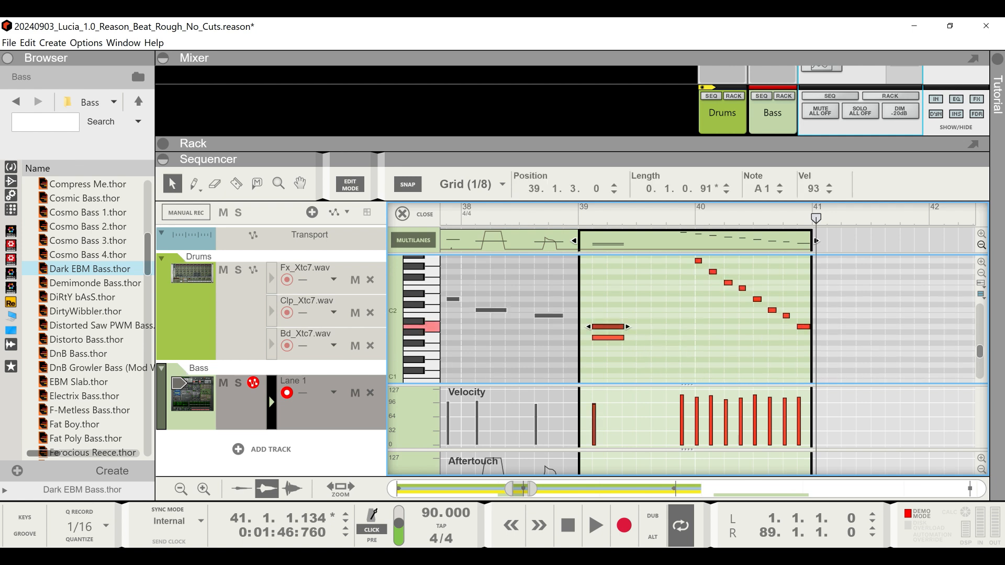
pyautogui.click(608, 338)
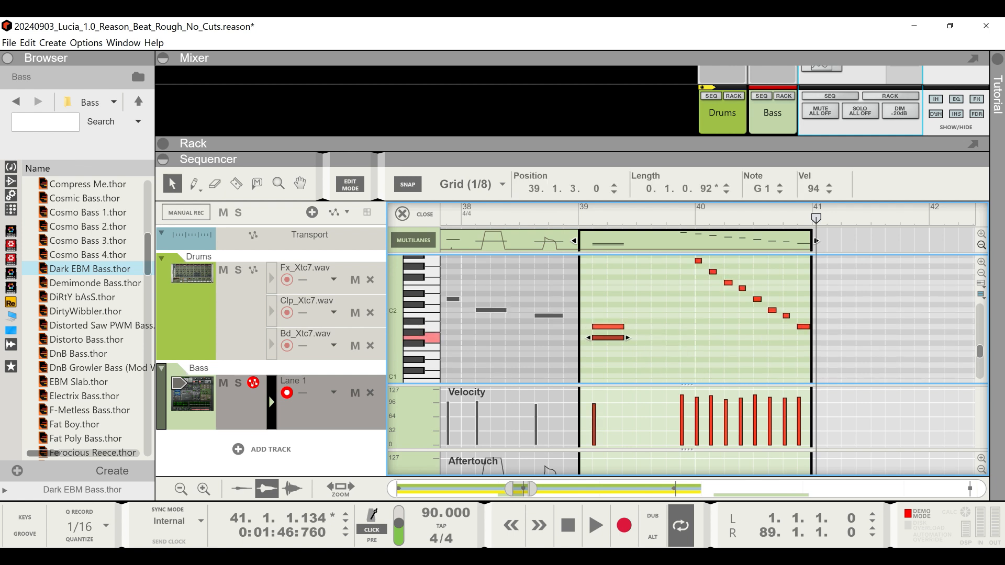
pyautogui.press('Delete')
pyautogui.click(579, 218)
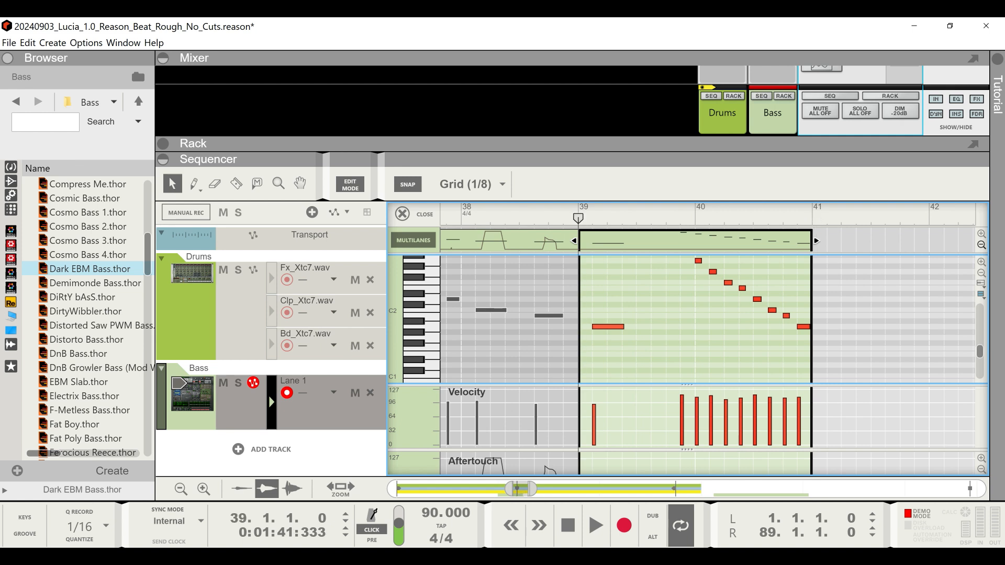
pyautogui.press('space')
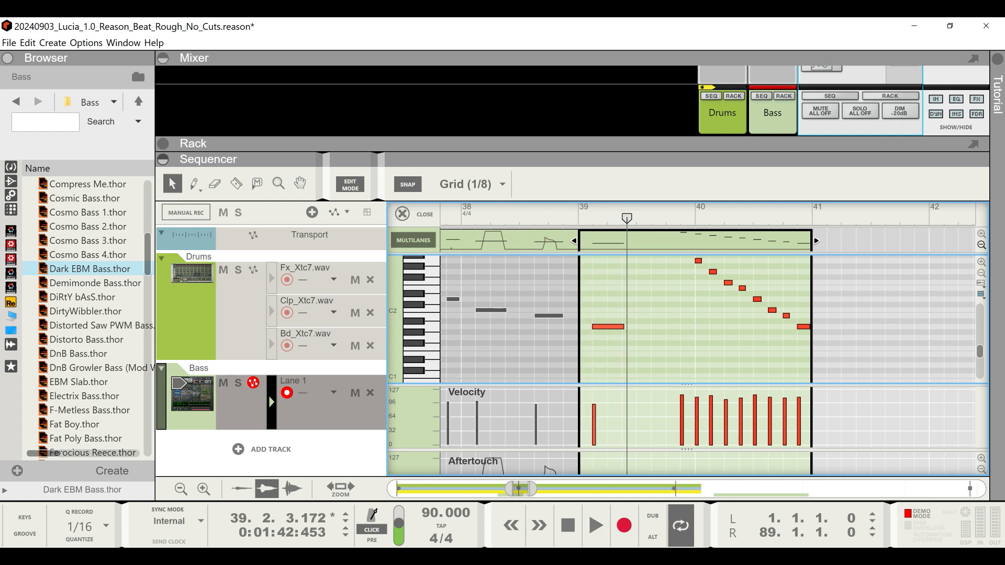
# - Close the note editor and join the four bass clips into one eight-bar clip starting at bar 33
pyautogui.click(350, 184)
pyautogui.moveTo(542, 489); pyautogui.dragTo(507, 489)
pyautogui.click(665, 452)
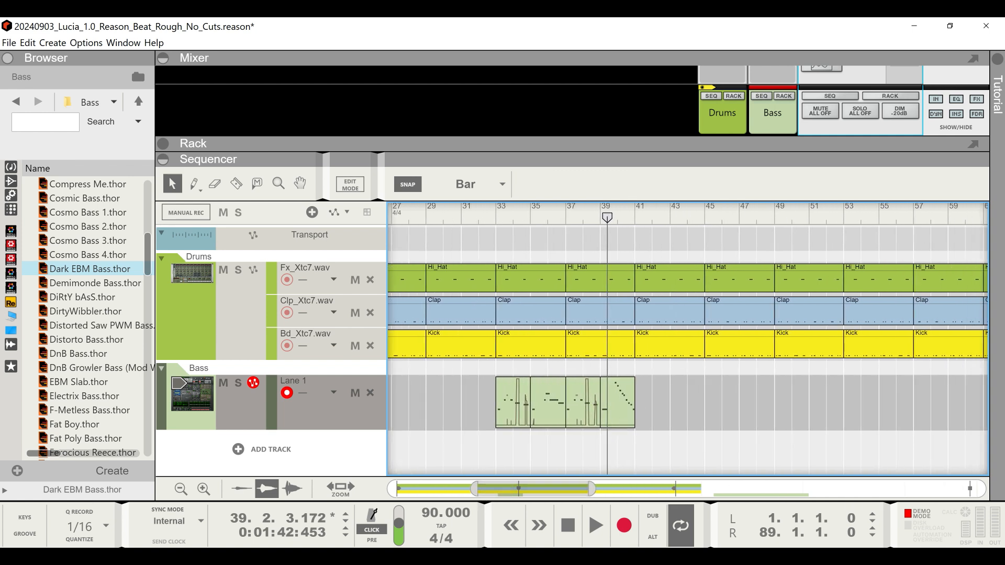
pyautogui.moveTo(685, 416); pyautogui.dragTo(504, 376)
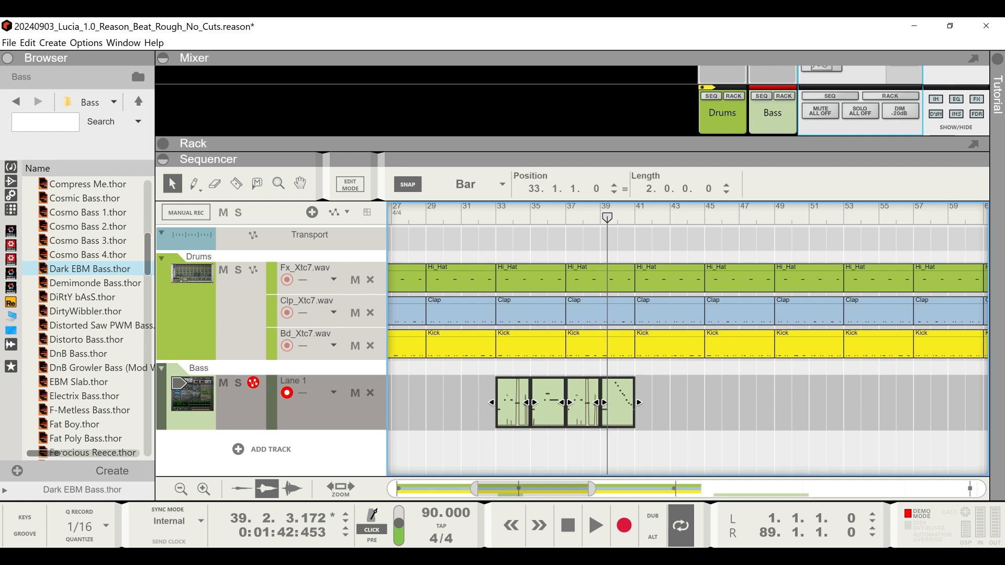
pyautogui.rightClick(509, 403)
pyautogui.click(544, 265)
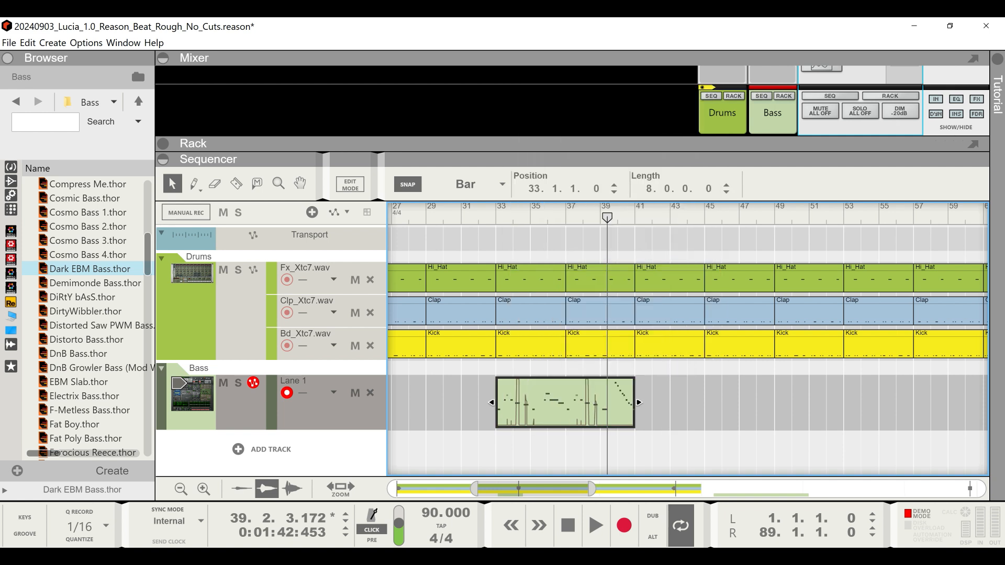
# - Label the joined clip "Bass" and set its clip color to Turquoise
pyautogui.rightClick(554, 411)
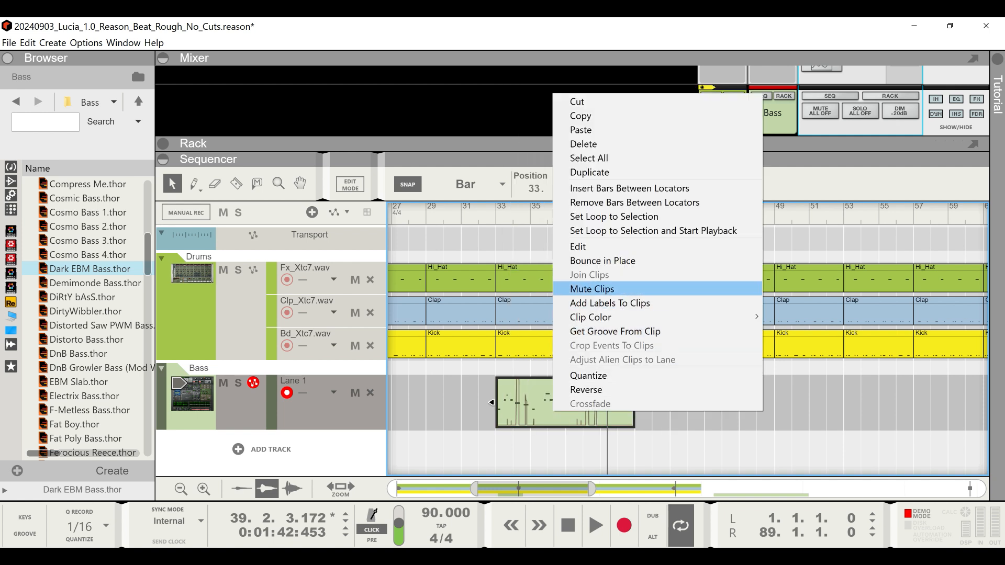
pyautogui.click(610, 303)
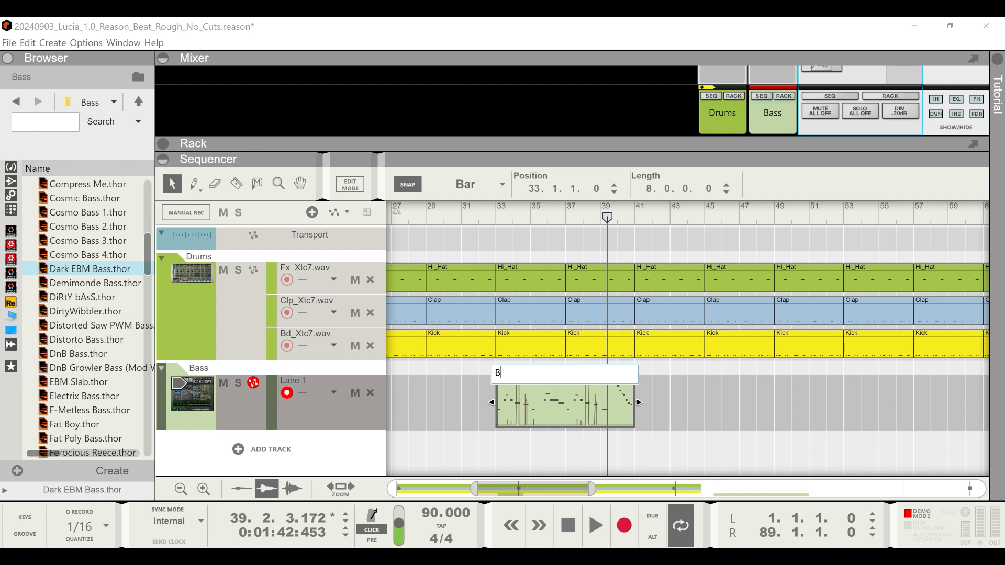
pyautogui.press('Return')
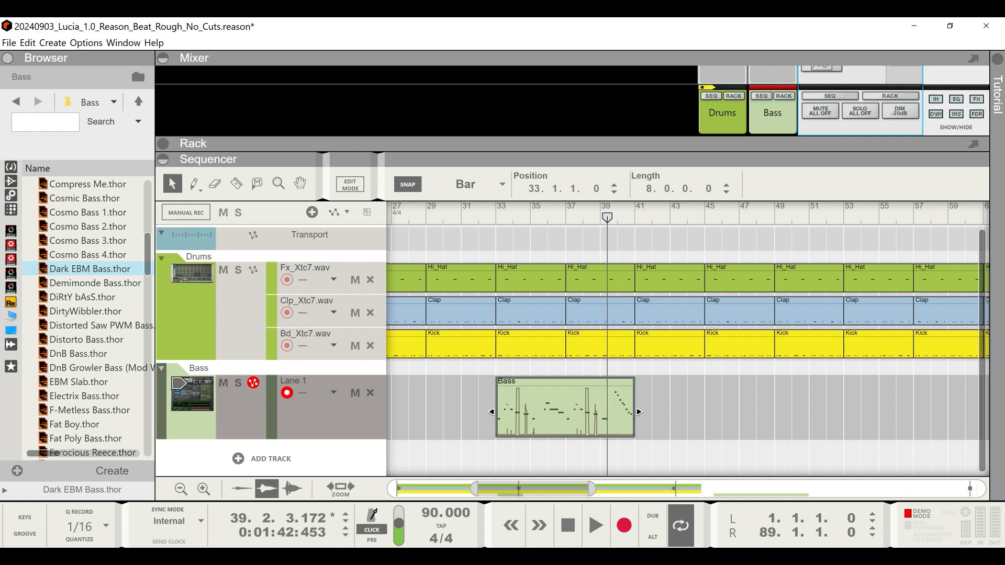
pyautogui.rightClick(547, 409)
pyautogui.moveTo(628, 303)
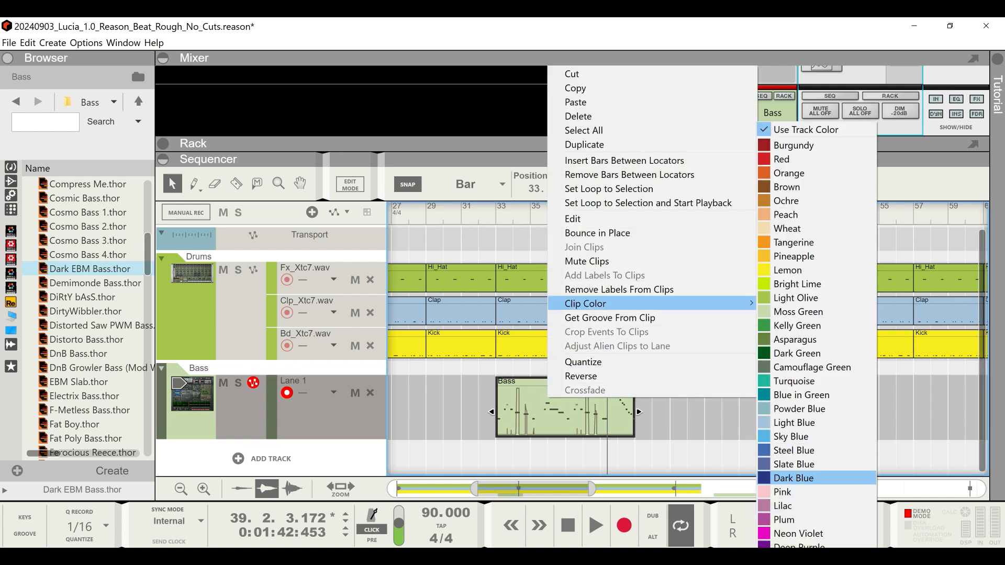
pyautogui.click(794, 381)
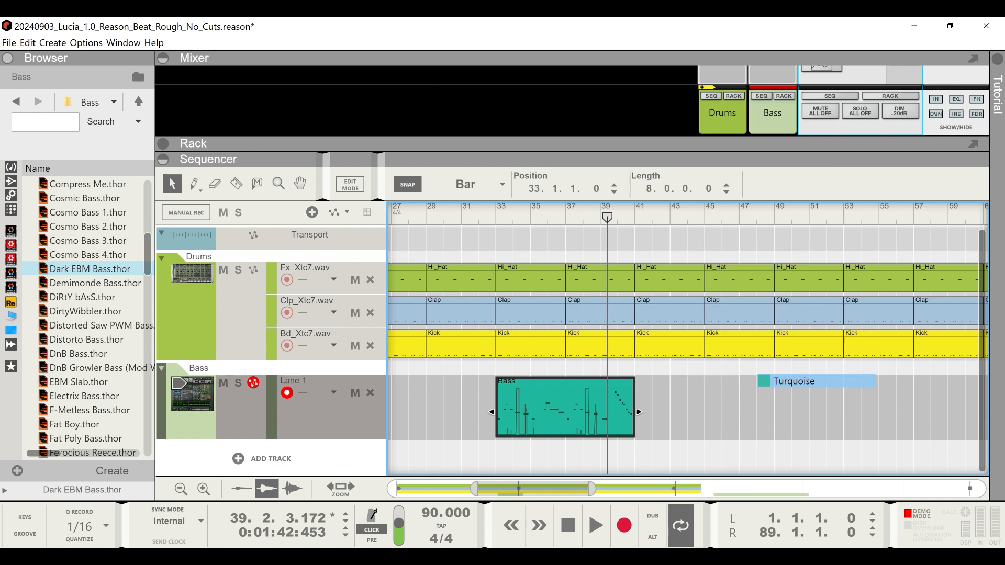
pyautogui.moveTo(474, 489); pyautogui.dragTo(392, 489)
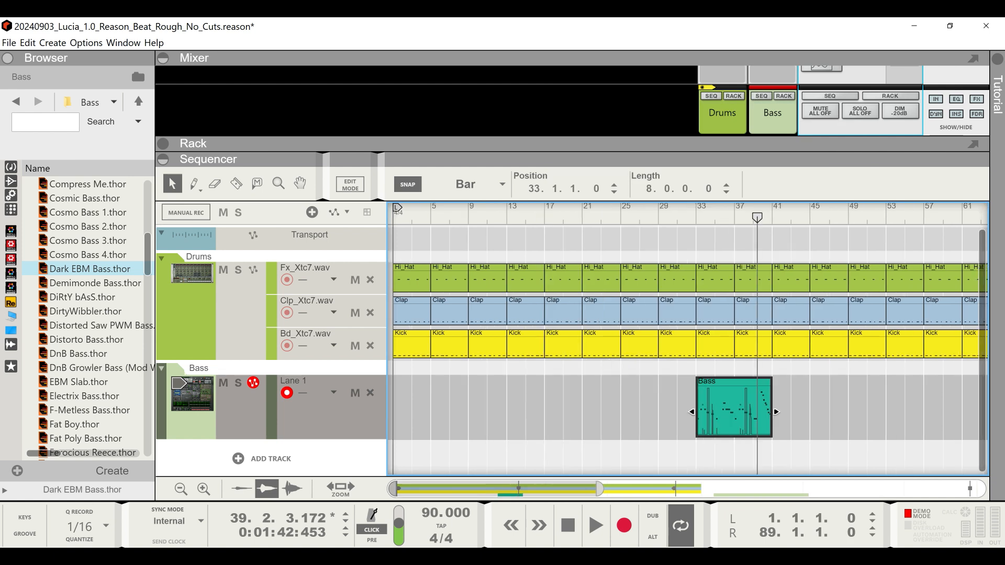
pyautogui.moveTo(600, 489); pyautogui.dragTo(835, 489)
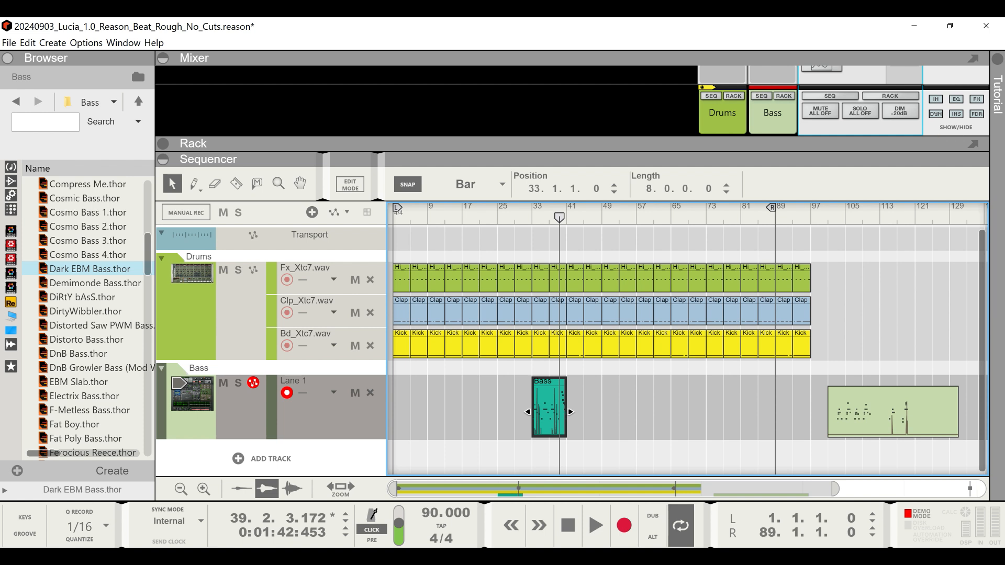
# - Move the eight-bar Bass clip from bar 33 to bar 1
pyautogui.moveTo(550, 409); pyautogui.dragTo(411, 408)
pyautogui.hotkey('ctrl', 'v')
pyautogui.hotkey('ctrl', 'v')
pyautogui.hotkey('ctrl', 'v')
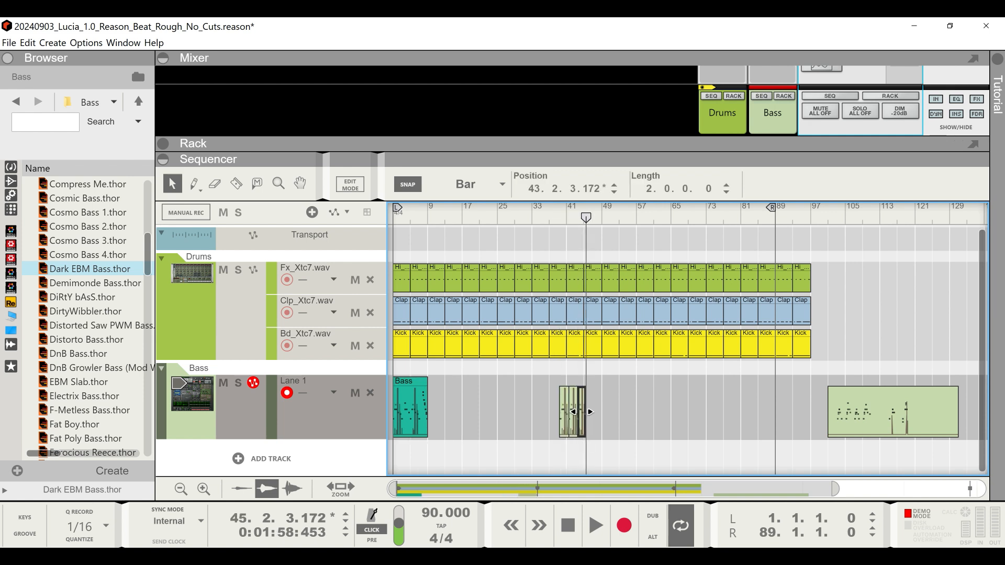
pyautogui.press('Delete')
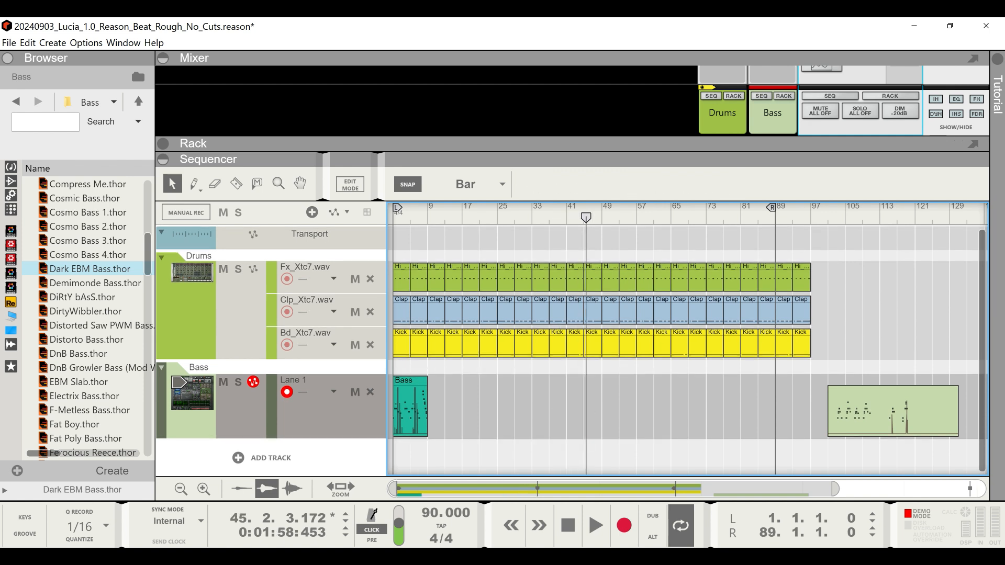
# - Copy the Bass clip at bar 1, paste nine copies back to back up to bar 81, and play the song from bar 1
pyautogui.click(410, 408)
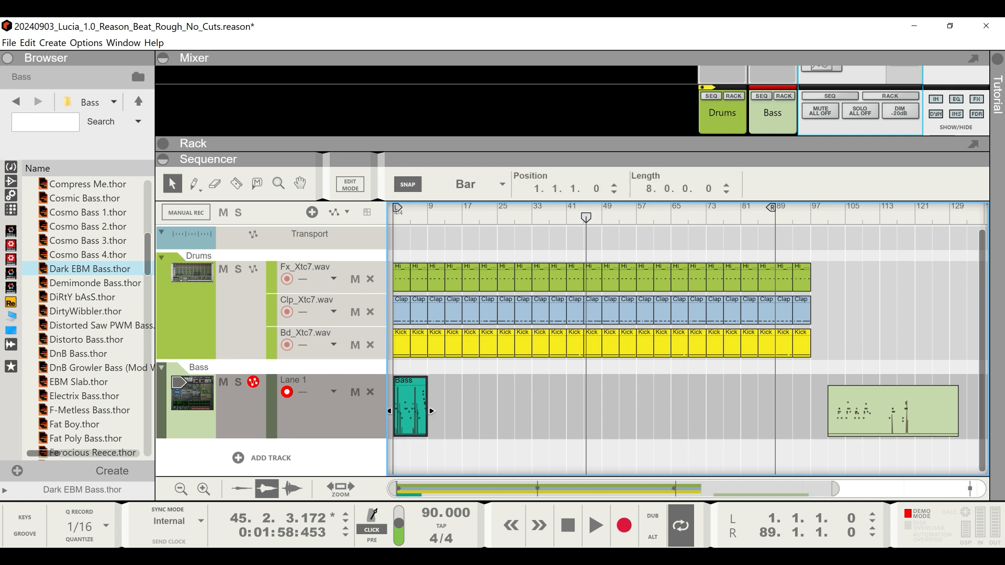
pyautogui.hotkey('ctrl', 'c')
pyautogui.hotkey('ctrl', 'v')
pyautogui.hotkey('ctrl', 'v')
pyautogui.hotkey('ctrl', 'v')
pyautogui.hotkey('ctrl', 'v')
pyautogui.hotkey('ctrl', 'v')
pyautogui.hotkey('ctrl', 'v')
pyautogui.hotkey('ctrl', 'v')
pyautogui.hotkey('ctrl', 'v')
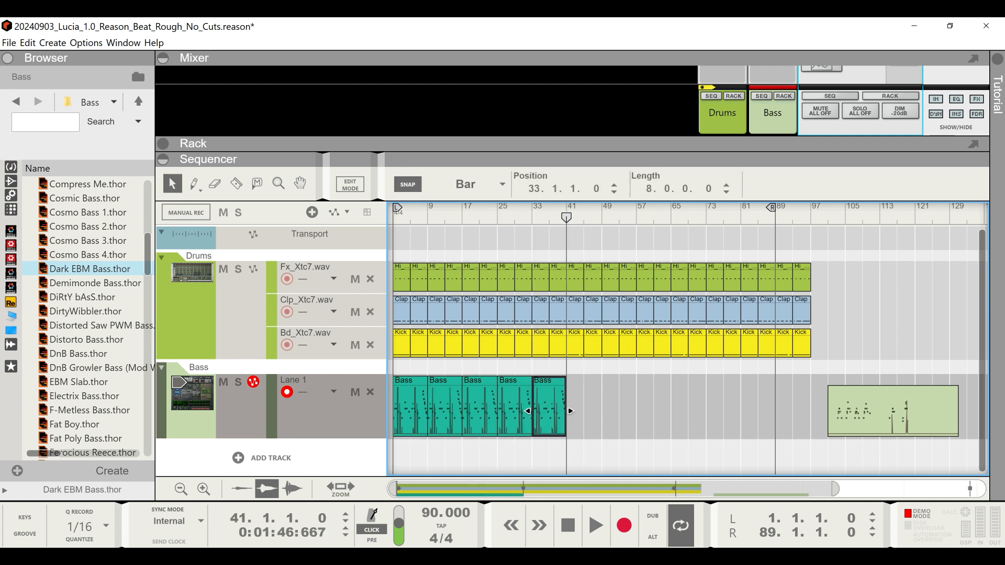
pyautogui.hotkey('ctrl', 'v')
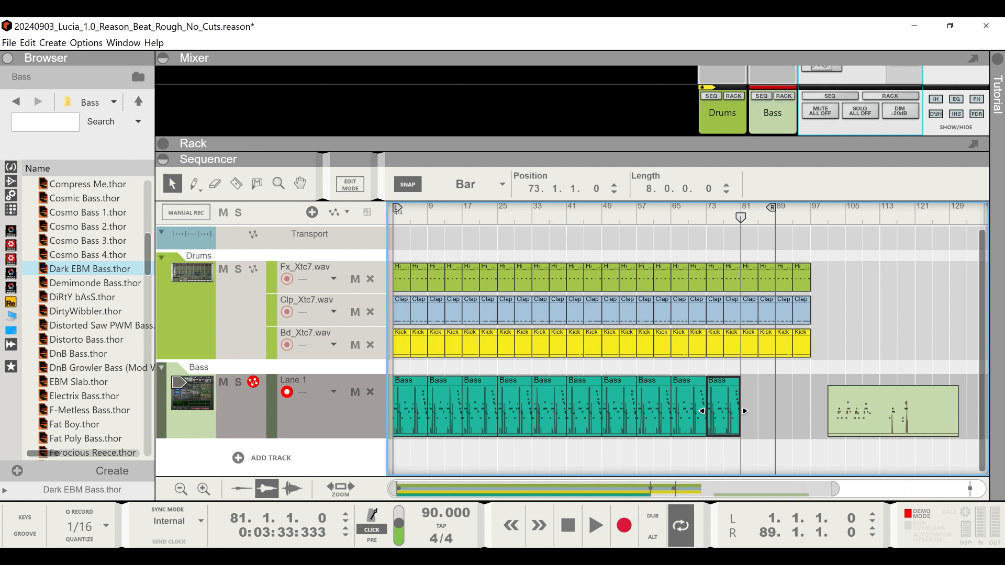
pyautogui.moveTo(740, 218); pyautogui.dragTo(393, 218)
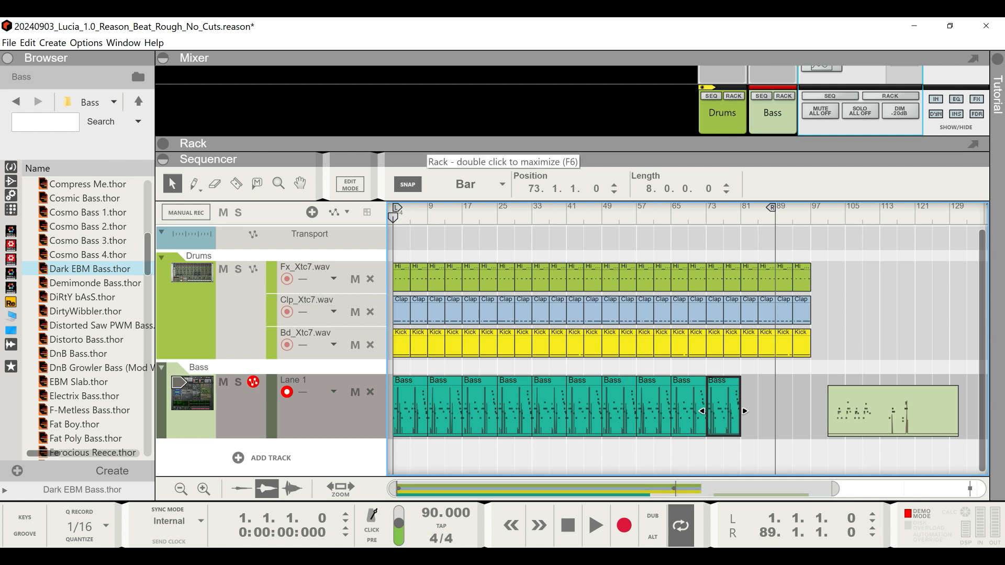
pyautogui.press('space')
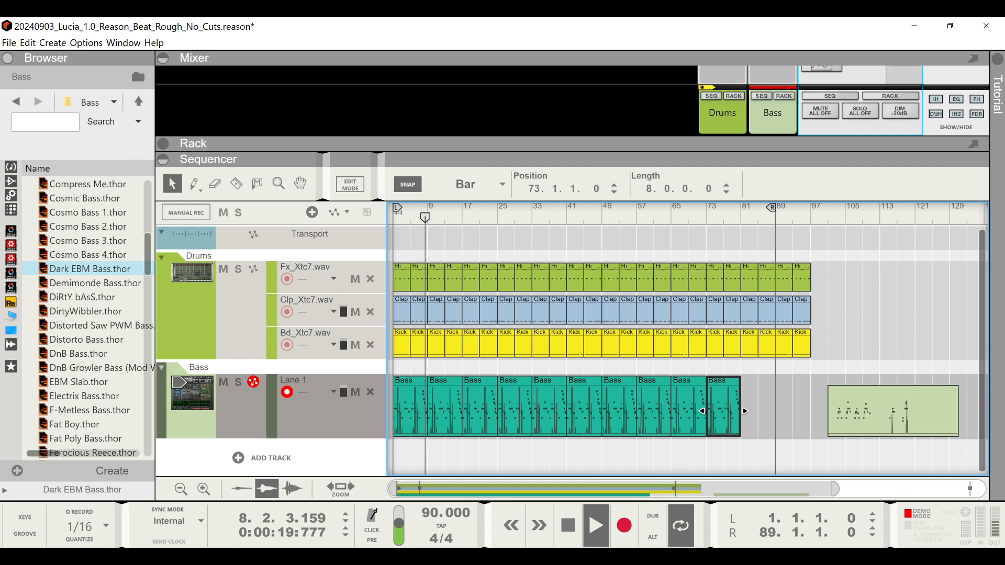
# - Shorten the unlabeled bass clip at bar 101 to 20 bars and split it at bars 113, 111 and 103
pyautogui.moveTo(835, 489); pyautogui.dragTo(885, 488)
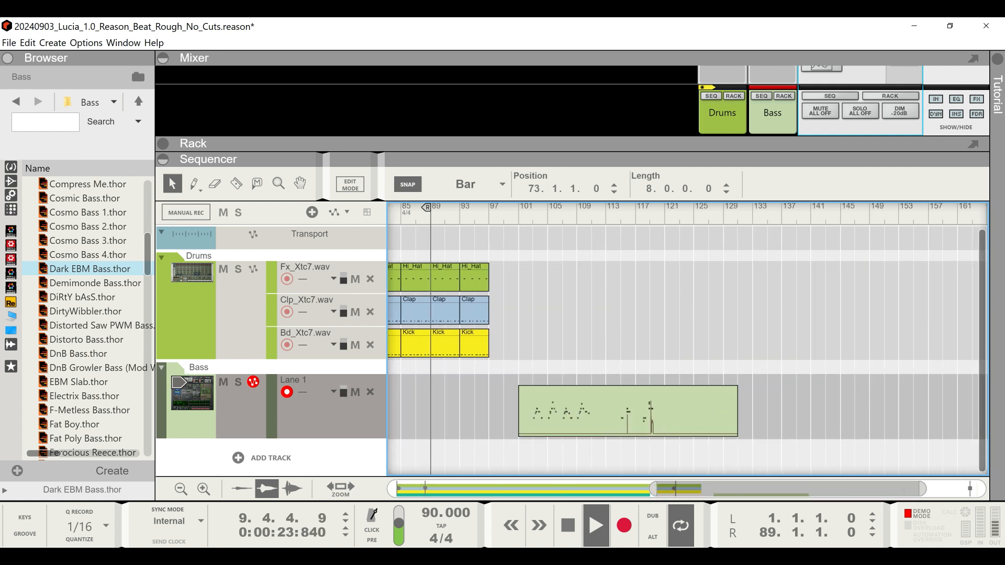
pyautogui.click(628, 411)
pyautogui.moveTo(742, 411); pyautogui.dragTo(668, 411)
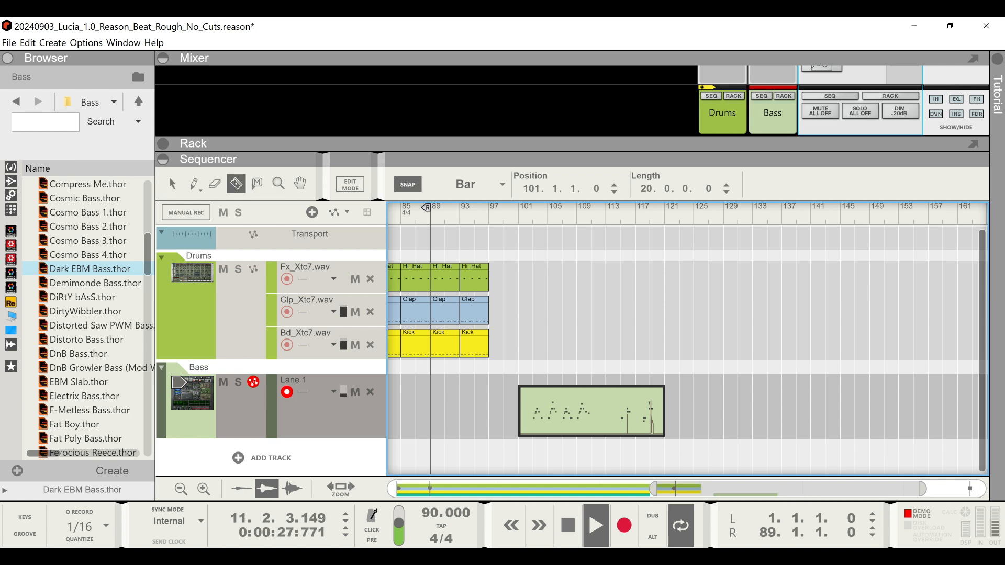
pyautogui.click(606, 411)
pyautogui.click(592, 411)
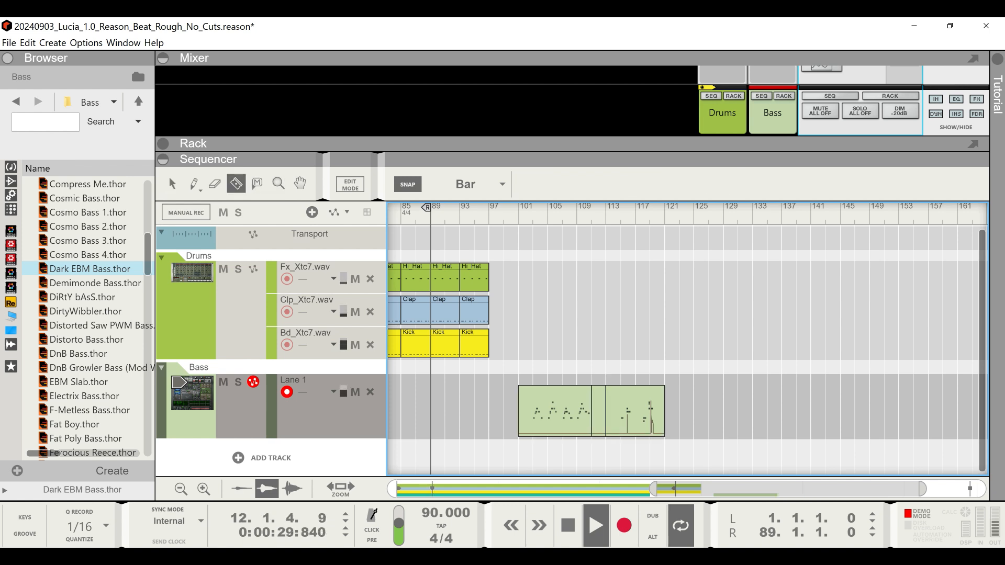
pyautogui.click(533, 411)
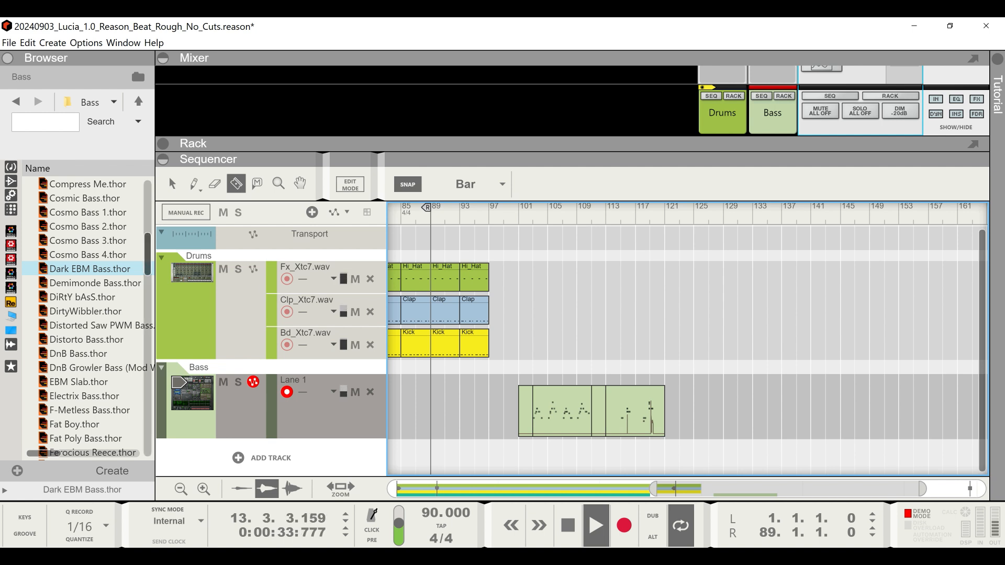
pyautogui.click(170, 182)
# - Shift the seven Bass clips from bar 25 to start at bar 41, and move the eight-bar clip from bar 103 to bar 25
pyautogui.click(563, 414)
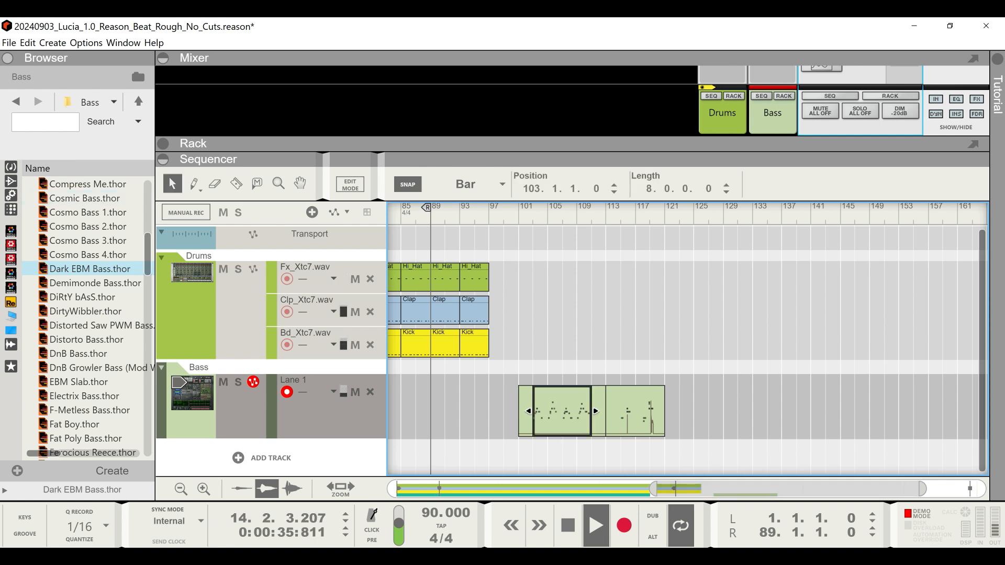
pyautogui.moveTo(654, 489); pyautogui.dragTo(475, 489)
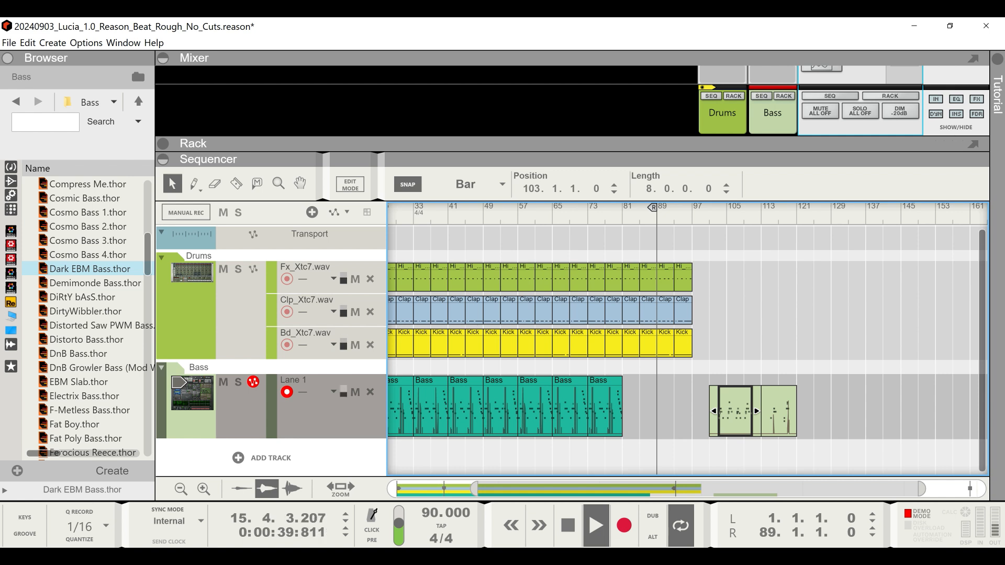
pyautogui.moveTo(693, 411); pyautogui.dragTo(583, 411)
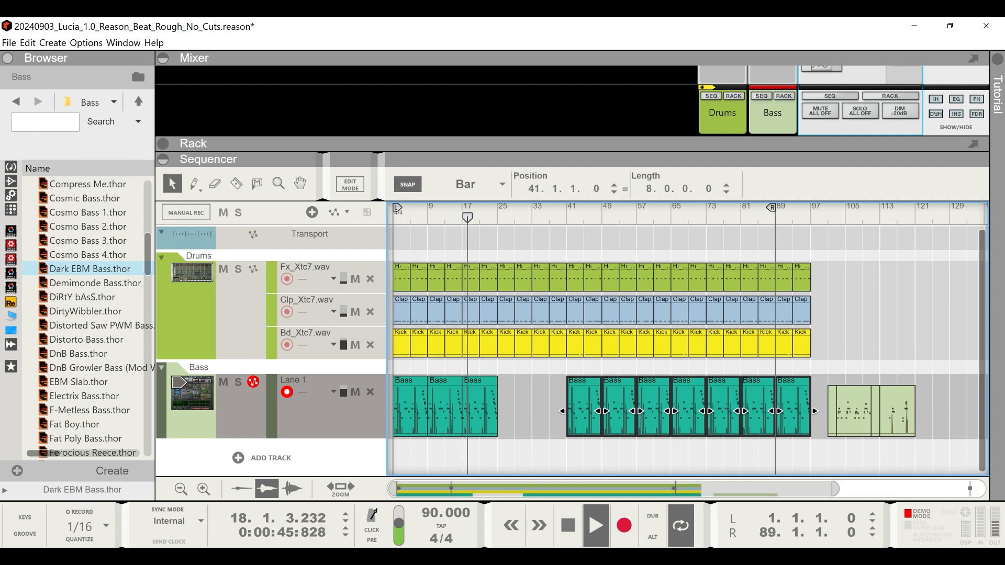
pyautogui.moveTo(854, 411); pyautogui.dragTo(514, 411)
pyautogui.click(549, 411)
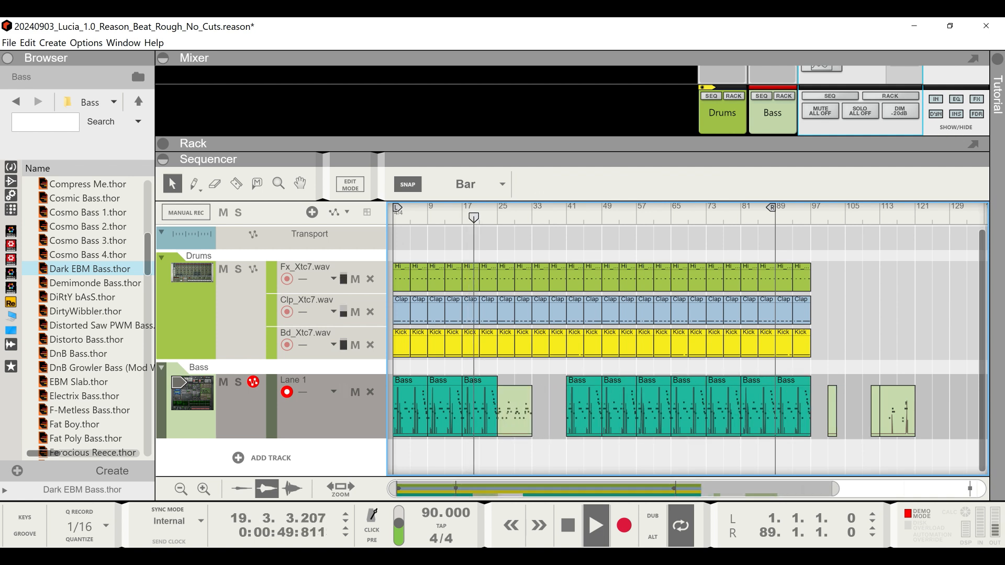
# - Stop playback at bar 33 and split the unlabeled eight-bar clip into two-bar clips at bars 27, 29 and 31
pyautogui.moveTo(835, 489); pyautogui.dragTo(581, 489)
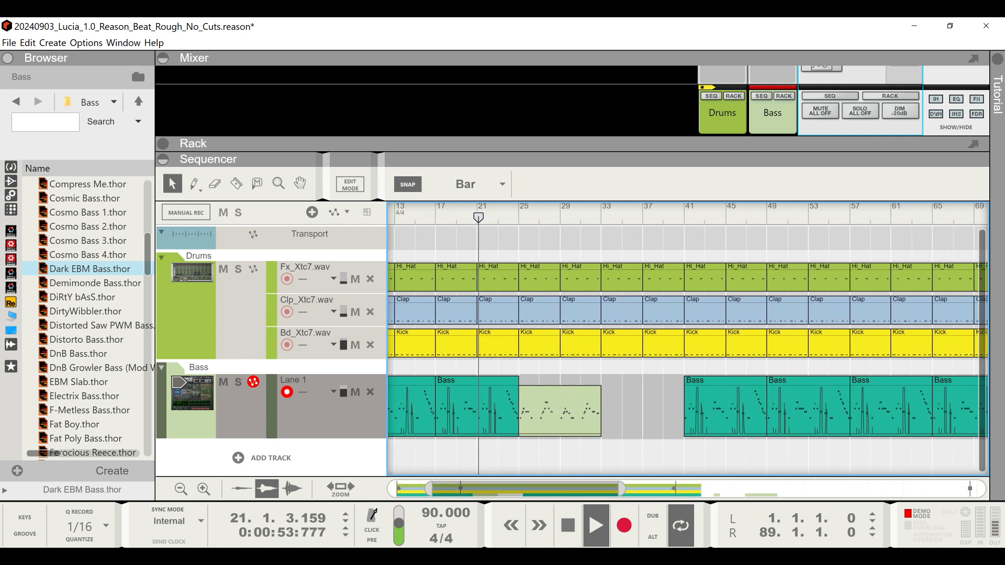
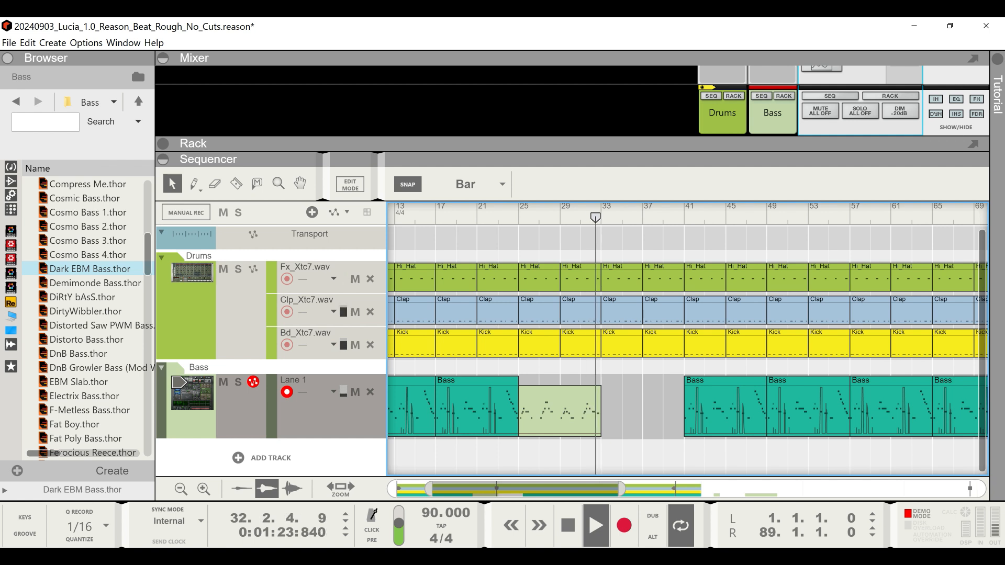
pyautogui.press('space')
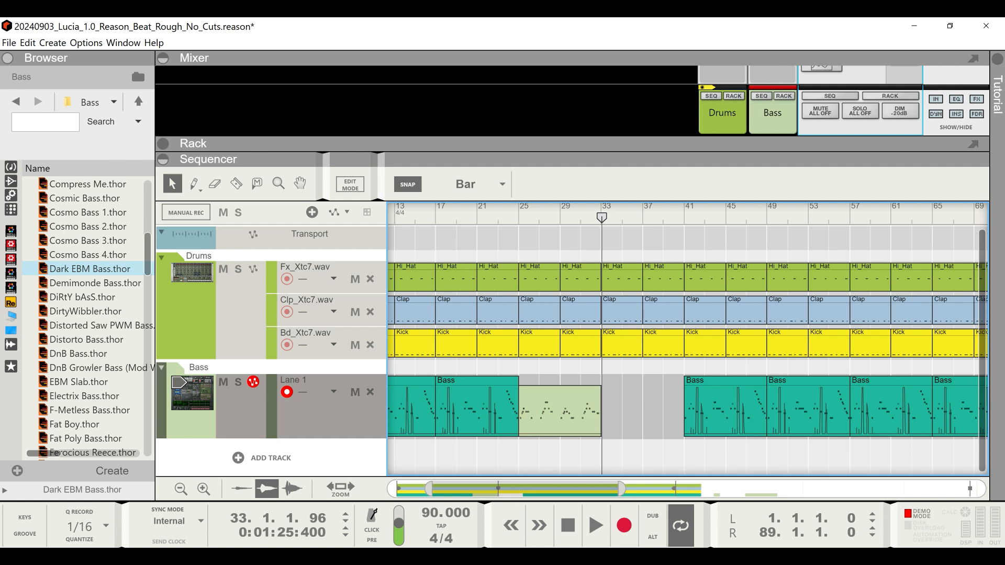
pyautogui.press('r')
pyautogui.click(560, 411)
pyautogui.click(581, 411)
pyautogui.click(540, 411)
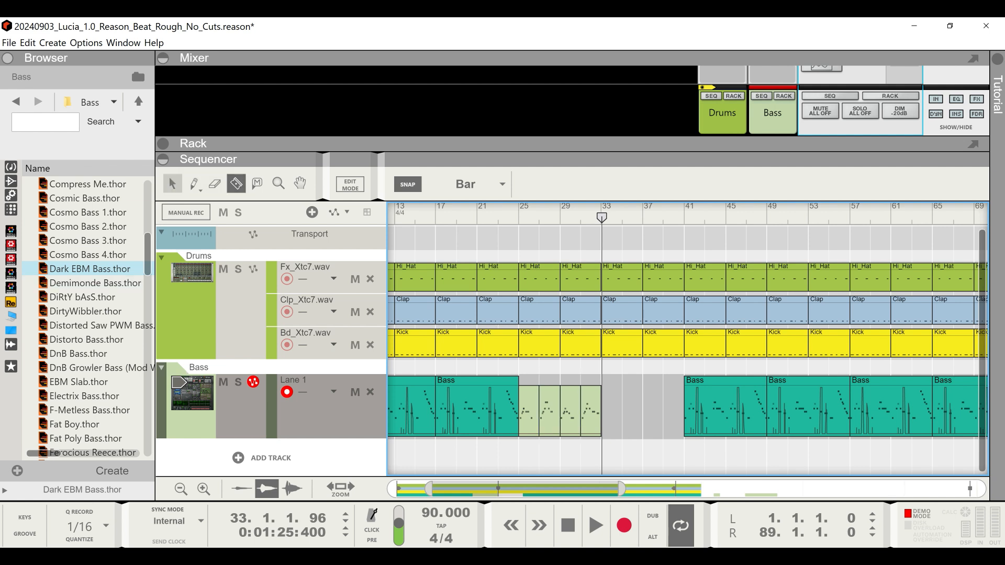
pyautogui.press('q')
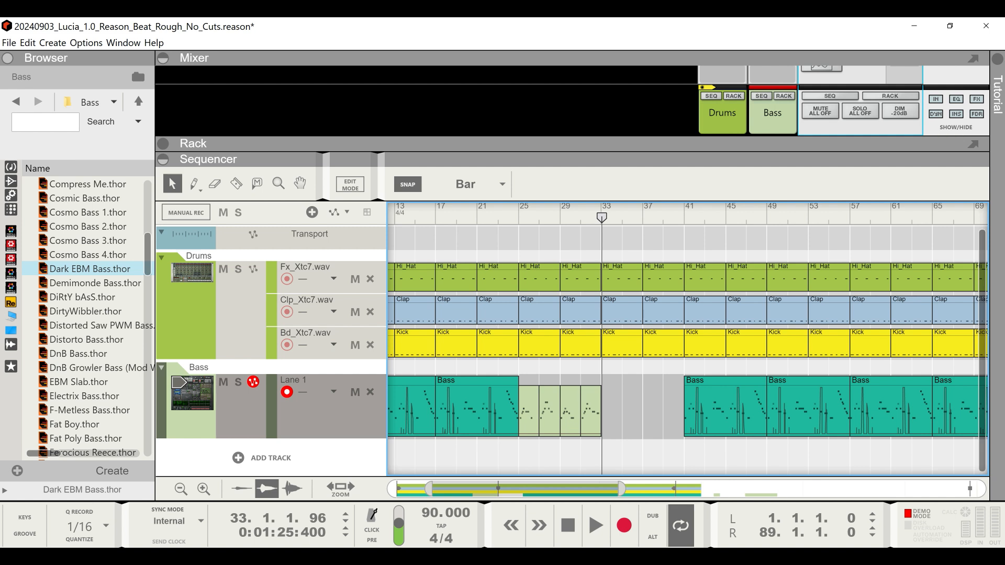
# - Replace the two-bar clip at bar 25 with a copy of the two-bar clip from bar 29
pyautogui.click(529, 411)
pyautogui.moveTo(529, 411)
pyautogui.mouseDown()
pyautogui.moveTo(673, 411)
pyautogui.moveTo(518, 411)
pyautogui.moveTo(528, 411)
pyautogui.mouseUp()
pyautogui.press('Delete')
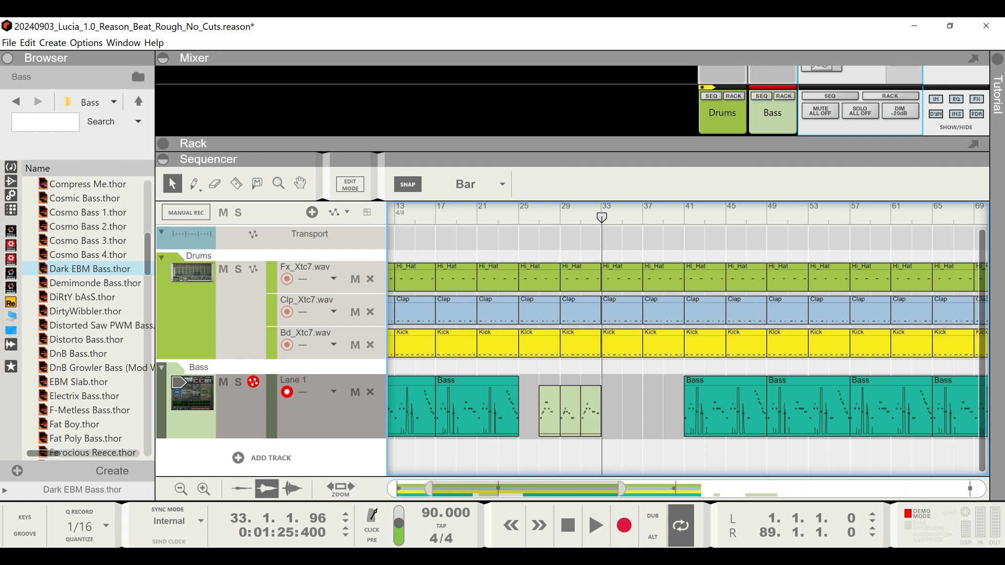
pyautogui.moveTo(571, 413); pyautogui.dragTo(529, 412)
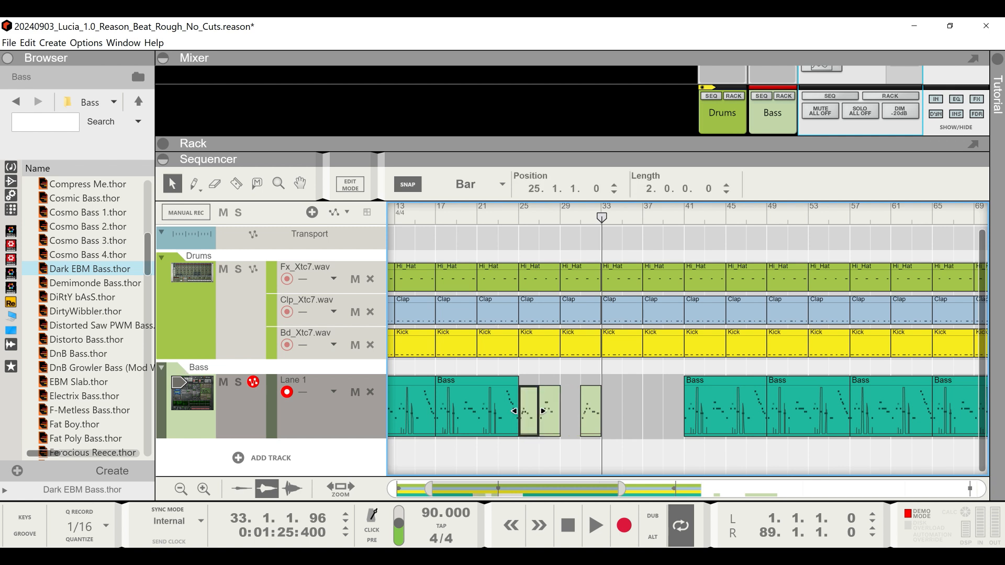
pyautogui.moveTo(529, 412); pyautogui.dragTo(570, 412)
pyautogui.click(623, 413)
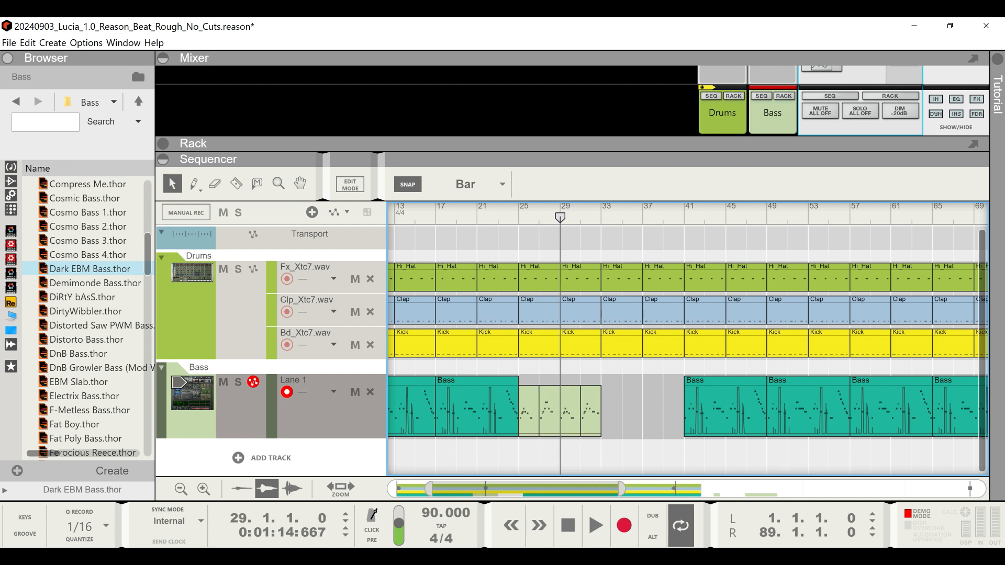
# - Play the four two-bar clips from bar 25 and stop just before bar 33
pyautogui.moveTo(560, 217); pyautogui.dragTo(518, 217)
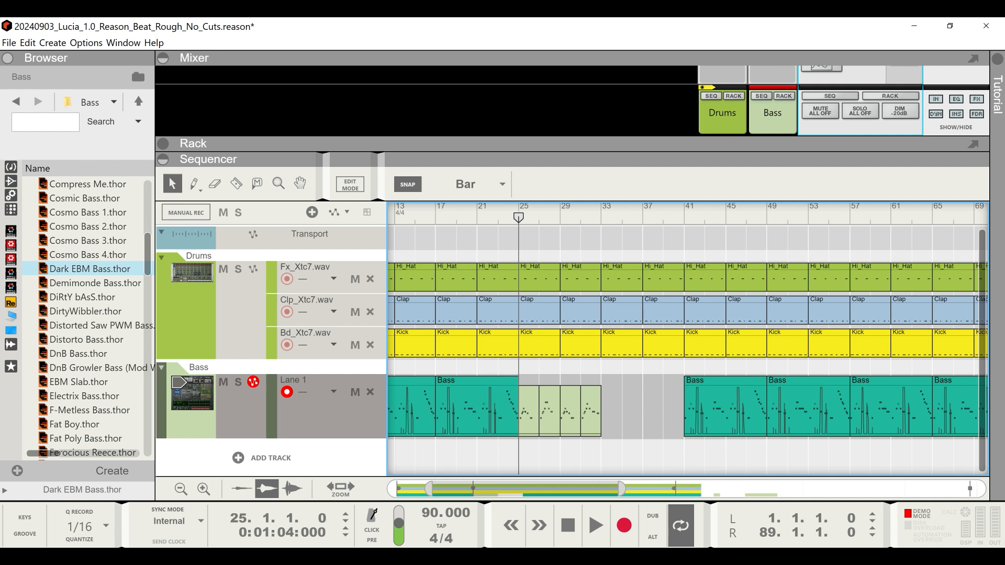
pyautogui.press('space')
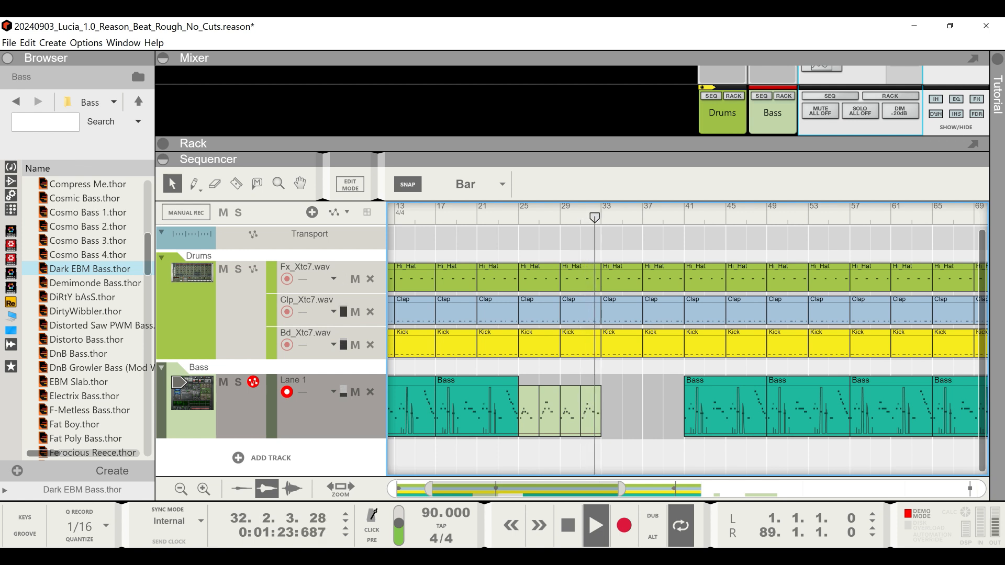
pyautogui.press('space')
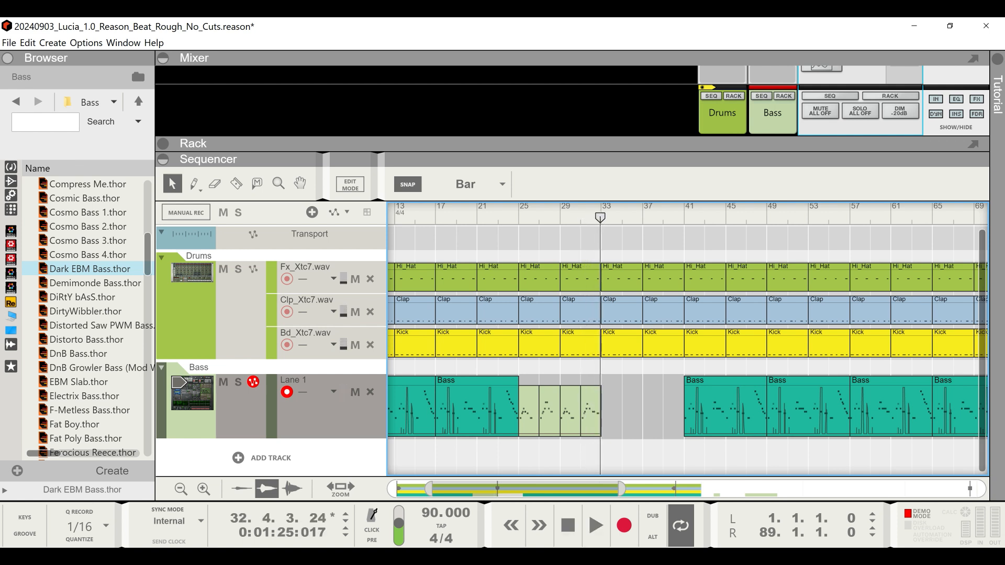
# - Join the four two-bar clips between bars 25 and 33 into one eight-bar clip
pyautogui.moveTo(627, 417); pyautogui.dragTo(524, 419)
pyautogui.rightClick(525, 419)
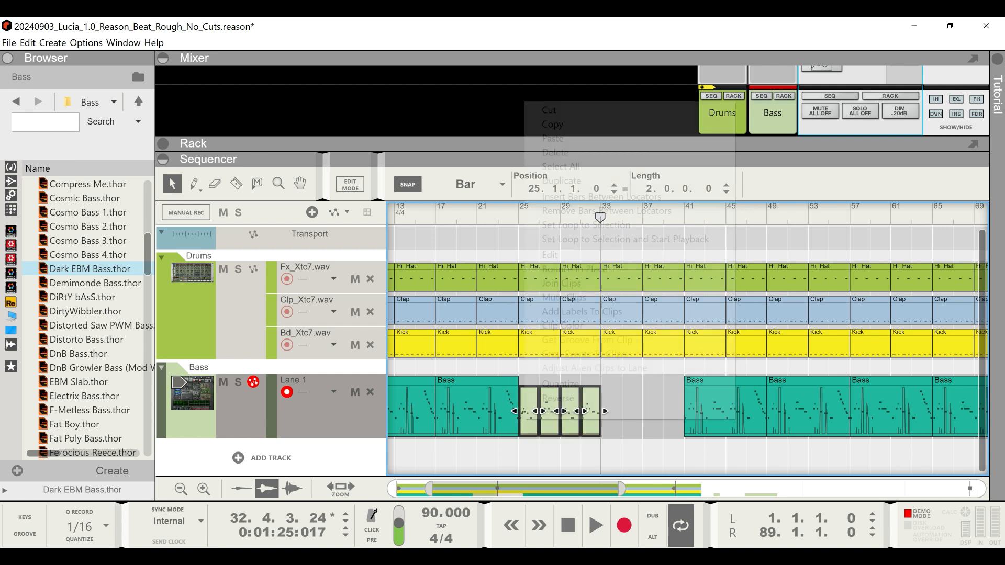
pyautogui.click(560, 283)
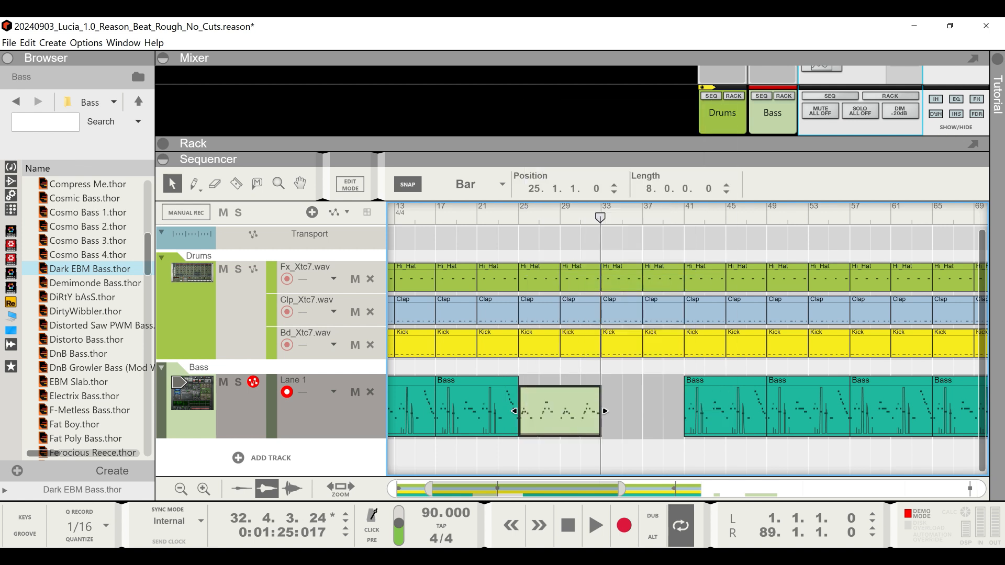
# - Label the bass clip starting at bar 25 as Bass_2
pyautogui.rightClick(569, 399)
pyautogui.click(592, 287)
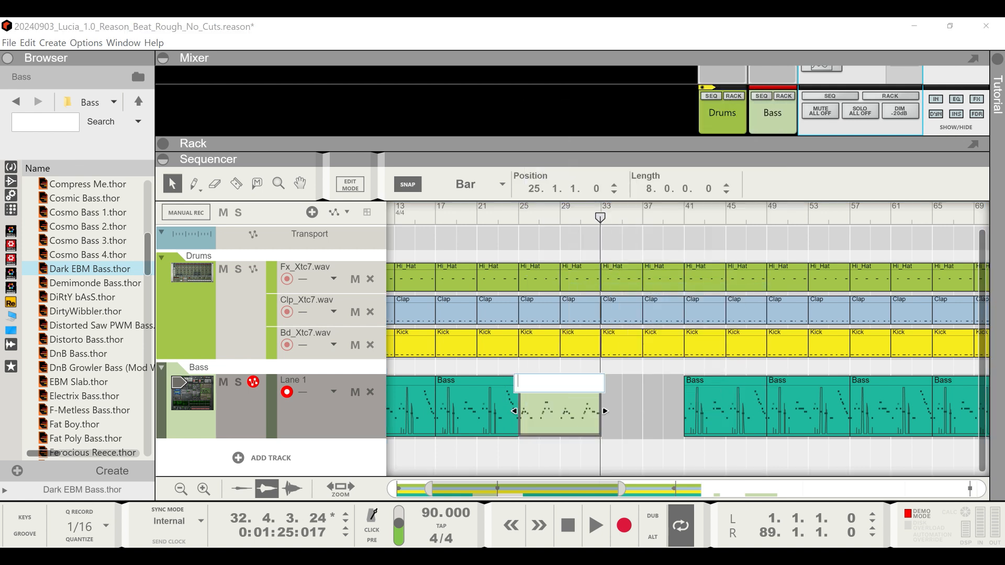
pyautogui.write('Bass_2')
pyautogui.press('Return')
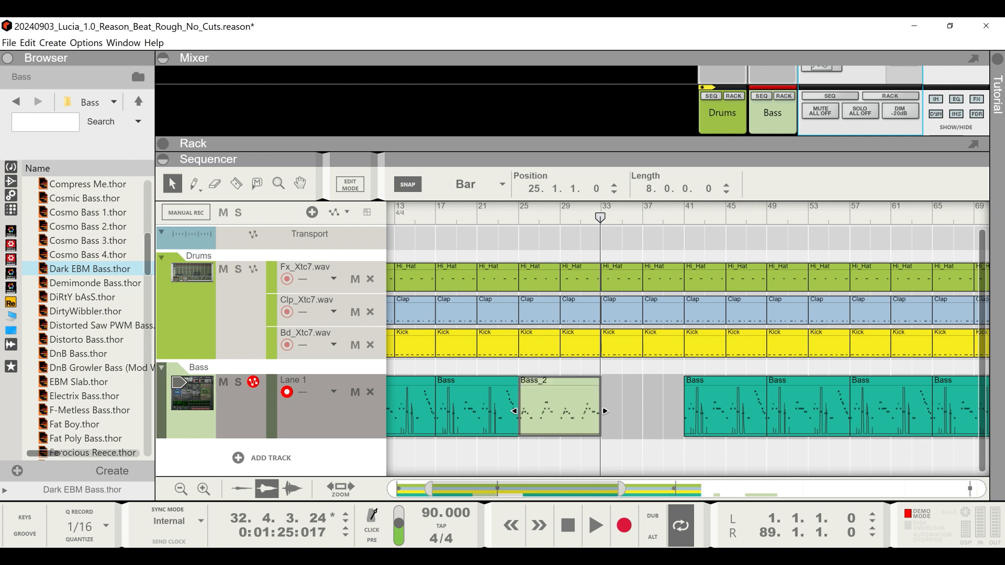
# - Rename the bass clip starting at bar 17 to Bass_1
pyautogui.click(477, 413)
pyautogui.doubleClick(445, 380)
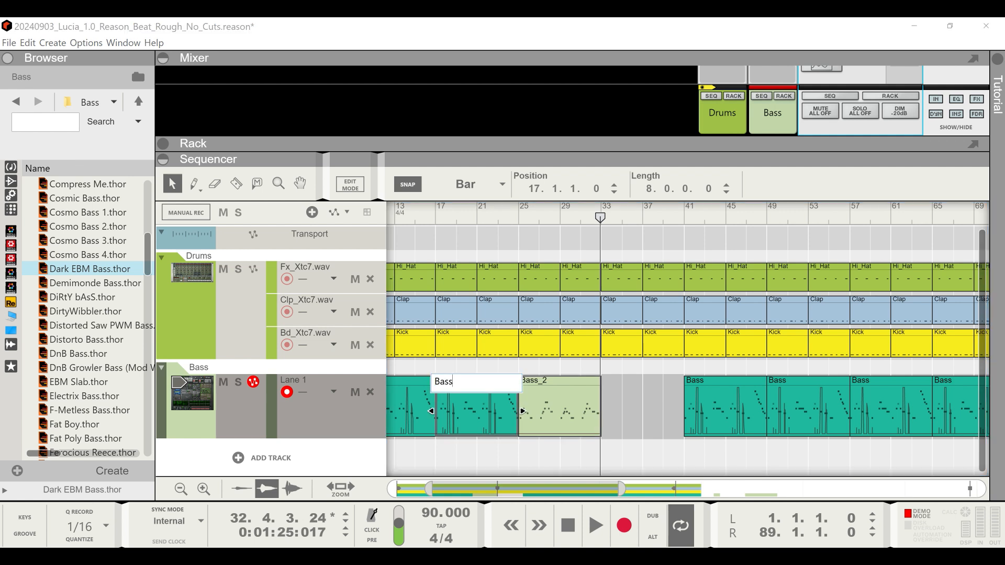
pyautogui.write('_1')
pyautogui.press('Return')
# - Delete the old bass clips from bar 41 onward and those before bar 17, keeping Bass_1 and Bass_2
pyautogui.moveTo(621, 488); pyautogui.dragTo(876, 488)
pyautogui.moveTo(843, 412); pyautogui.dragTo(998, 412)
pyautogui.moveTo(899, 409); pyautogui.dragTo(430, 409)
pyautogui.press('Delete')
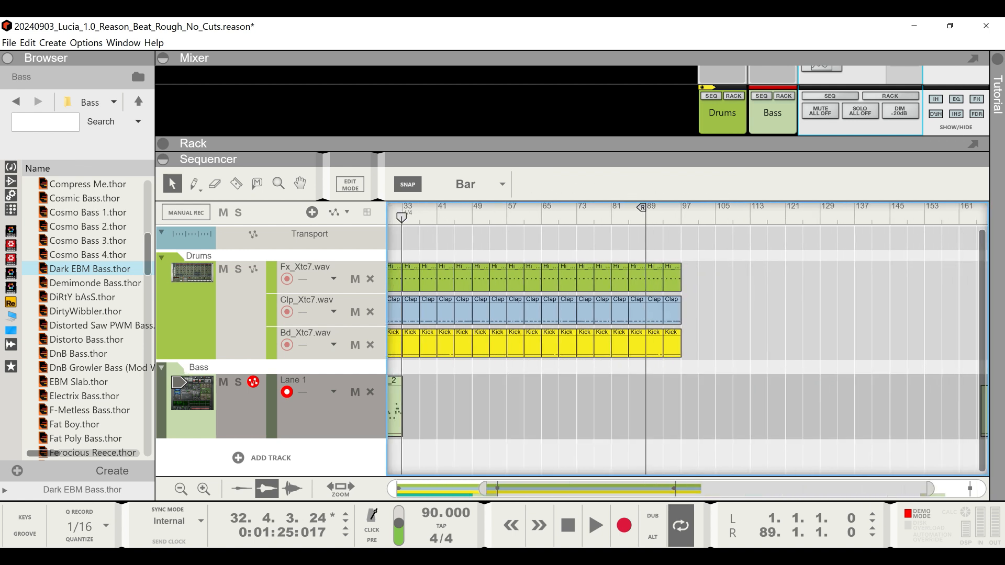
pyautogui.moveTo(565, 488); pyautogui.dragTo(471, 488)
pyautogui.moveTo(458, 408); pyautogui.dragTo(398, 409)
pyautogui.press('Delete')
# - Move the Bass_1 and Bass_2 clips to bar 1 and duplicate the pair four times, up to bar 81
pyautogui.moveTo(647, 408); pyautogui.dragTo(395, 408)
pyautogui.moveTo(480, 409); pyautogui.dragTo(409, 408)
pyautogui.moveTo(505, 409); pyautogui.dragTo(401, 408)
pyautogui.hotkey('ctrl', 'd')
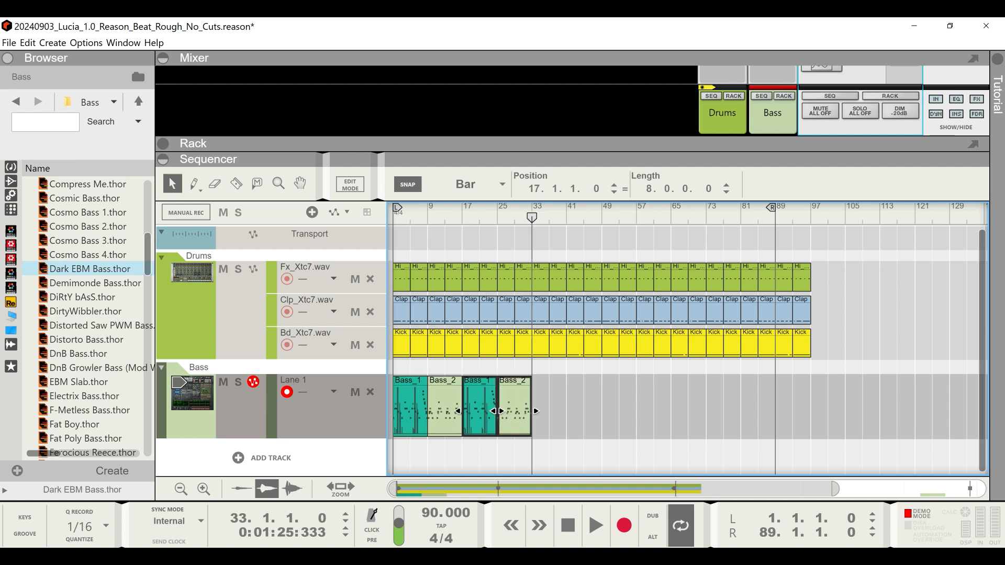
pyautogui.hotkey('ctrl', 'd')
pyautogui.hotkey('ctrl', 'd')
pyautogui.hotkey('ctrl', 'd')
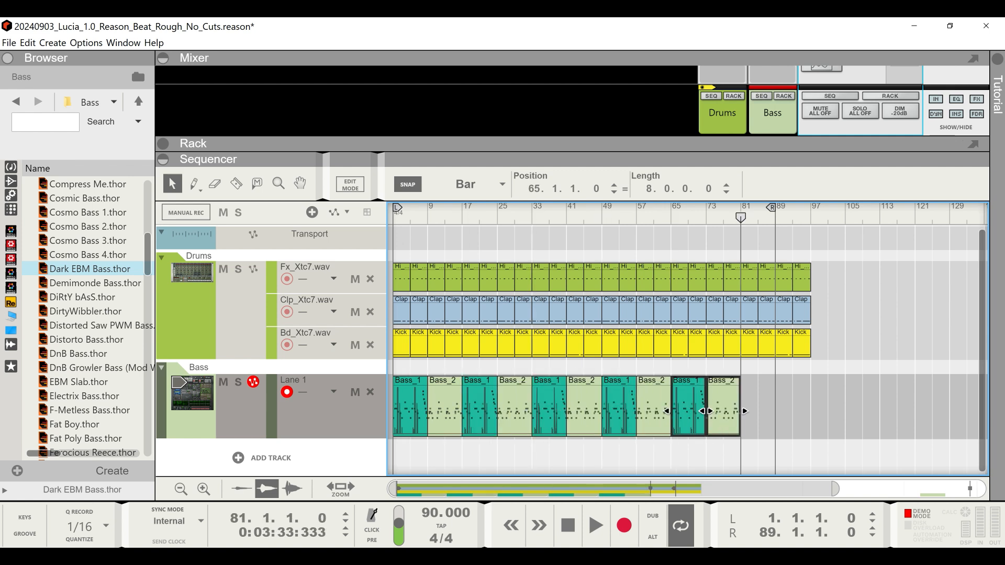
# - Play the arrangement from bar 1 with a closer view of the clips
pyautogui.press('Home')
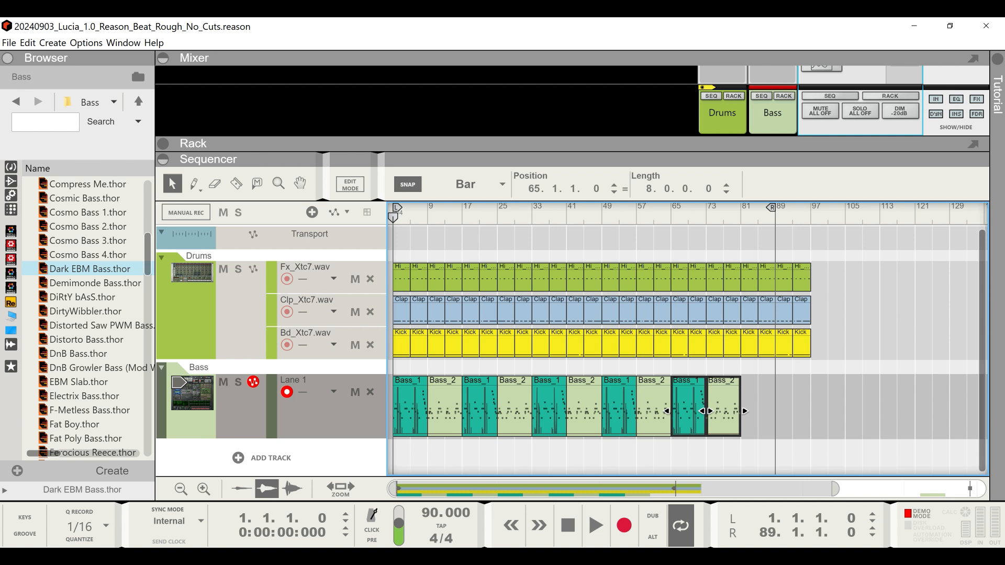
pyautogui.press('space')
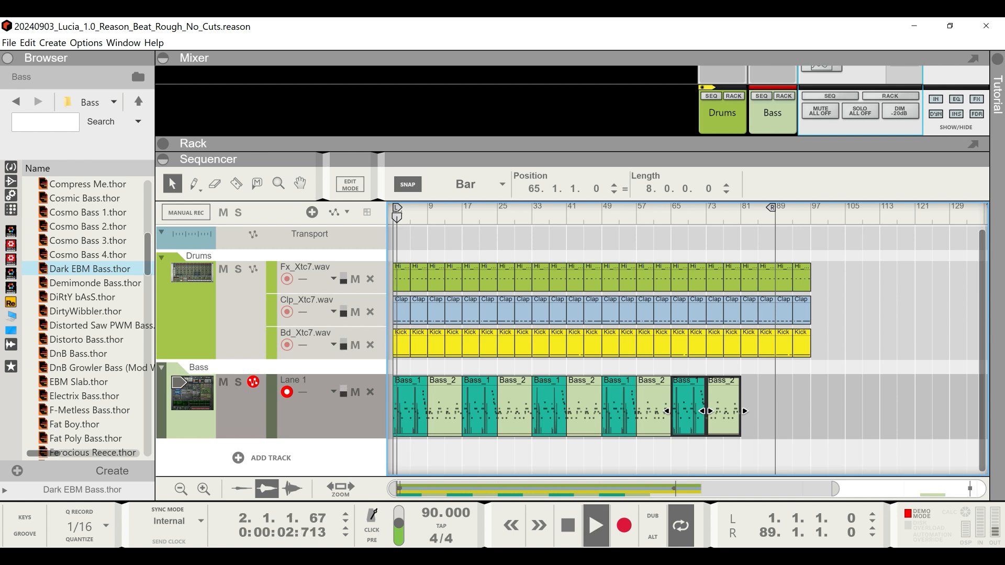
pyautogui.press('h')
pyautogui.press('h')
pyautogui.press('h')
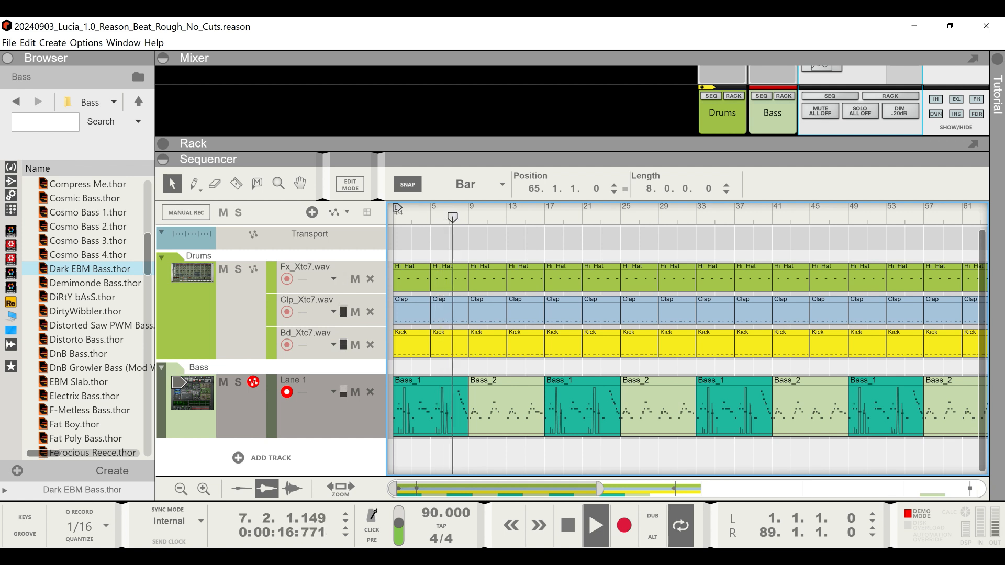
# - Lower the Bass channel's fader slightly in the mixer during playback and stop the song
pyautogui.moveTo(572, 159); pyautogui.dragTo(572, 294)
pyautogui.moveTo(785, 122); pyautogui.dragTo(785, 130)
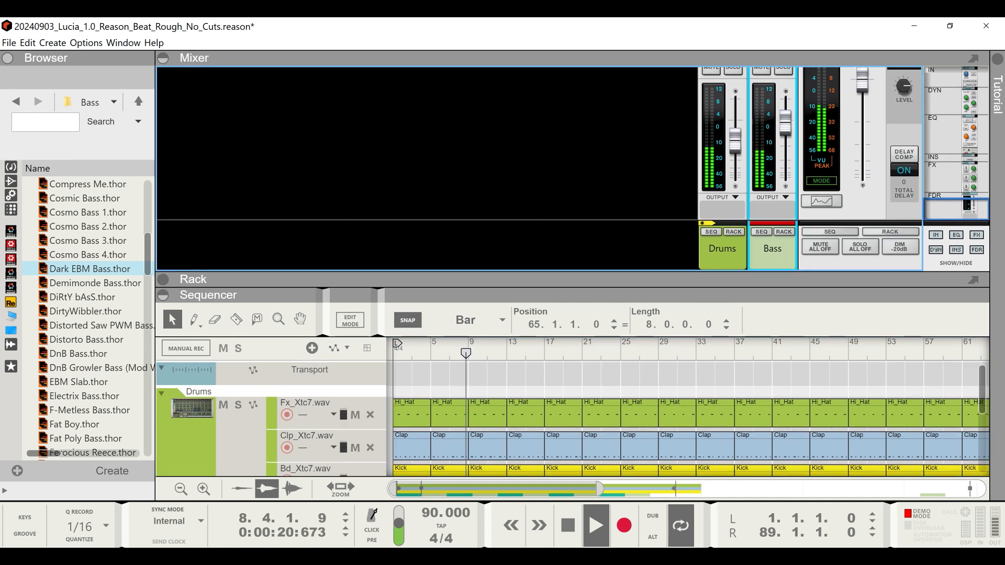
pyautogui.moveTo(572, 295); pyautogui.dragTo(572, 142)
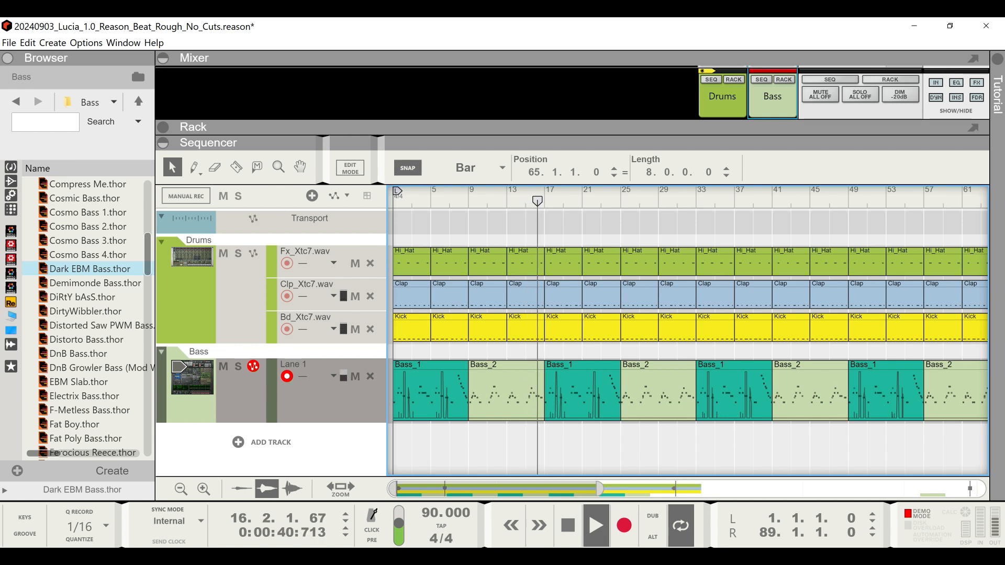
pyautogui.press('space')
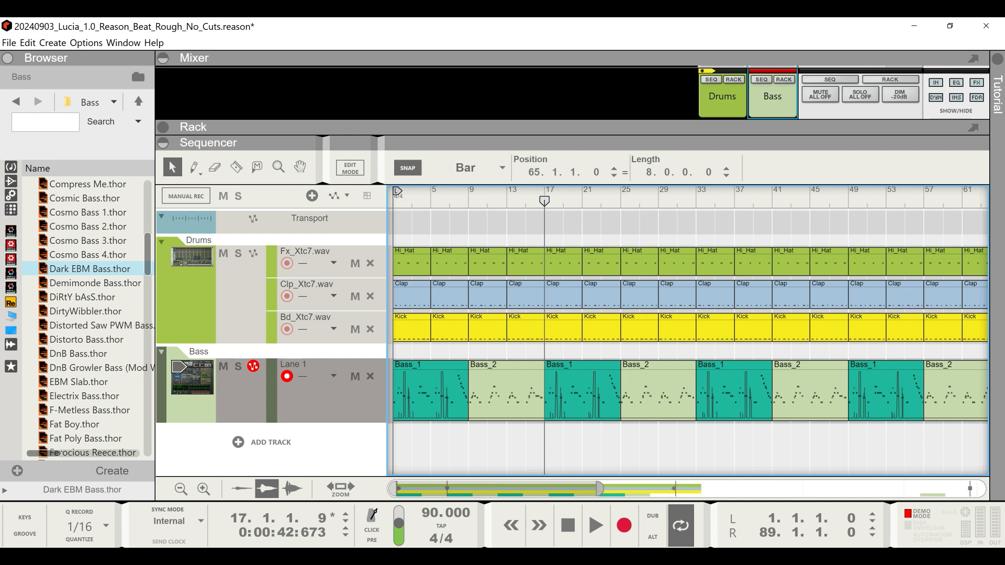
# - Find the Europa Shapeshifting Synthesizer among the instruments and add it as a new track below Bass
pyautogui.moveTo(600, 489); pyautogui.dragTo(568, 488)
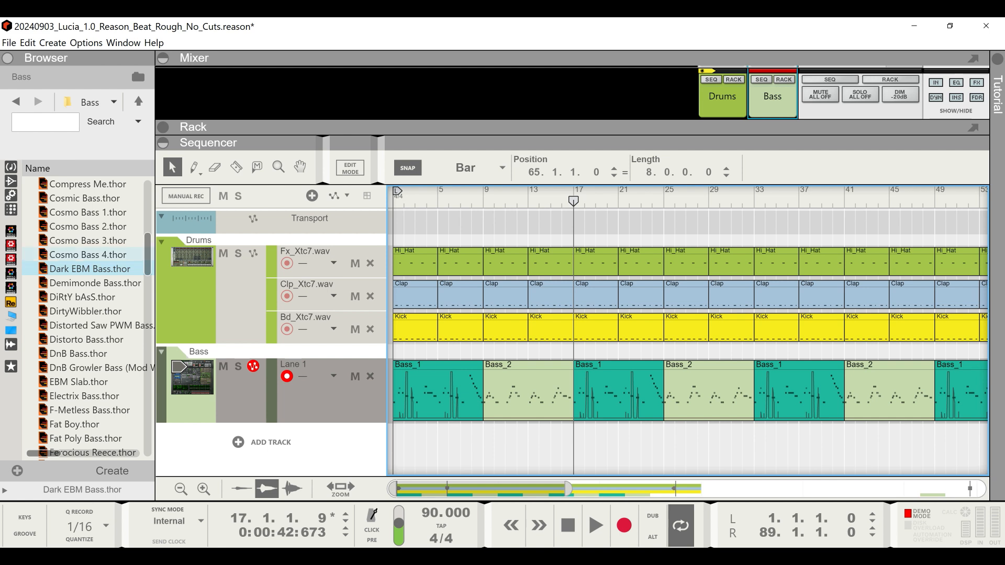
pyautogui.click(11, 167)
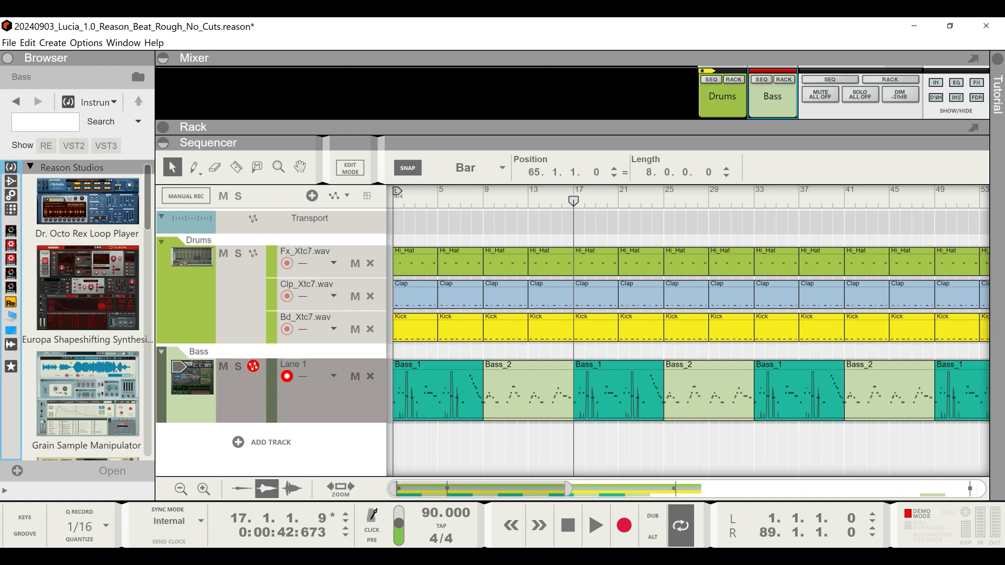
pyautogui.scroll(-6, 87, 309)
pyautogui.scroll(-12, 87, 308)
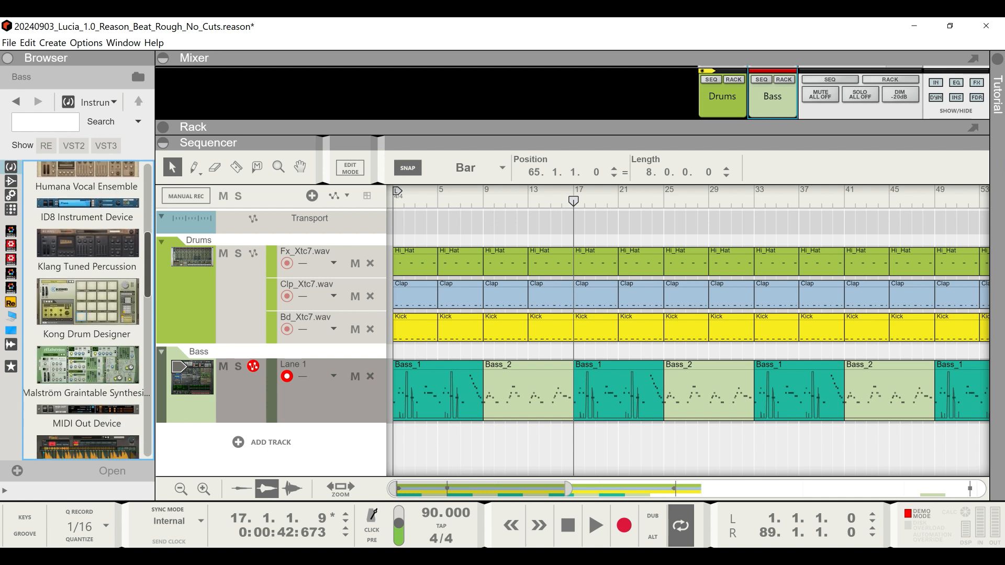
pyautogui.scroll(-5, 87, 309)
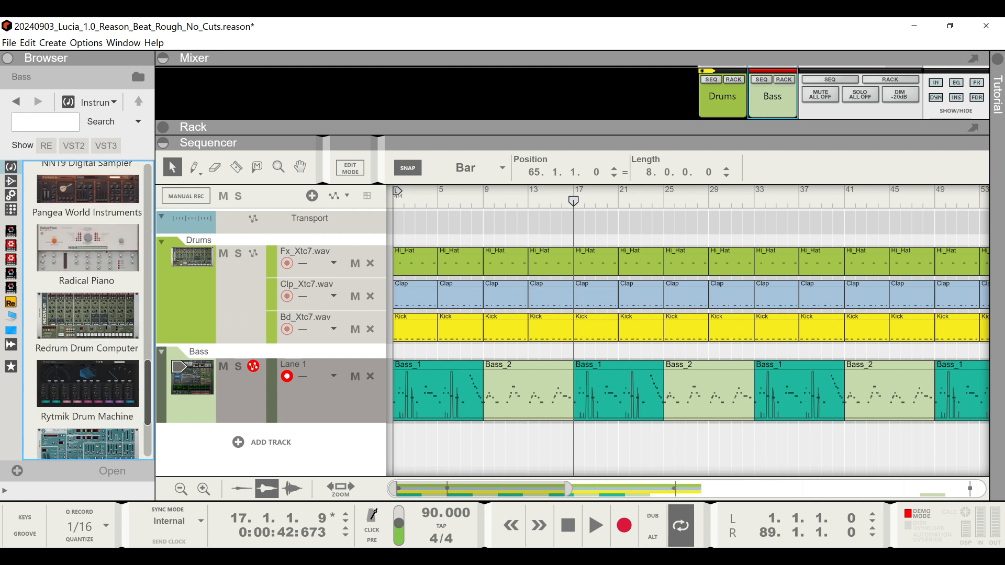
pyautogui.scroll(6, 87, 309)
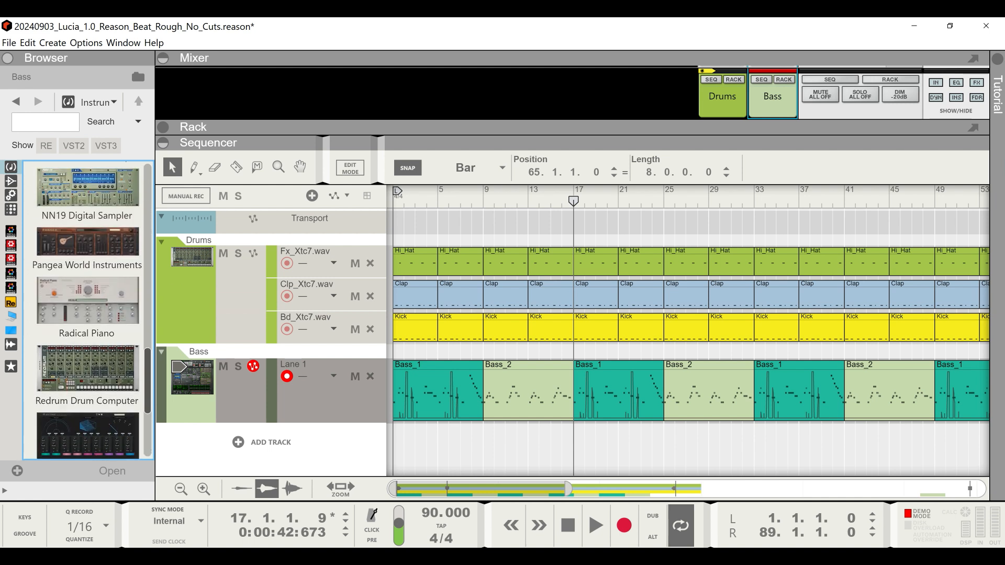
pyautogui.scroll(5, 87, 308)
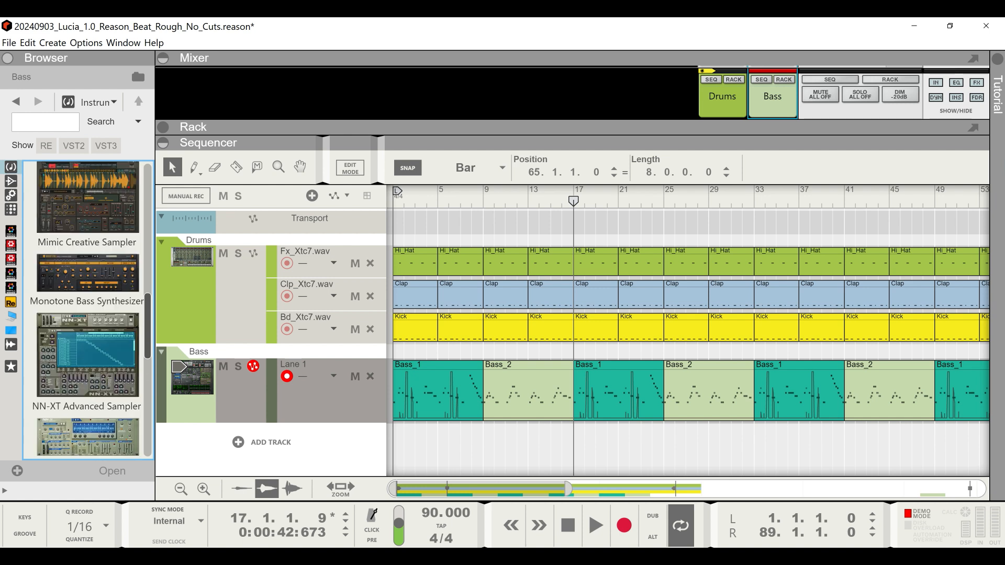
pyautogui.scroll(3, 86, 309)
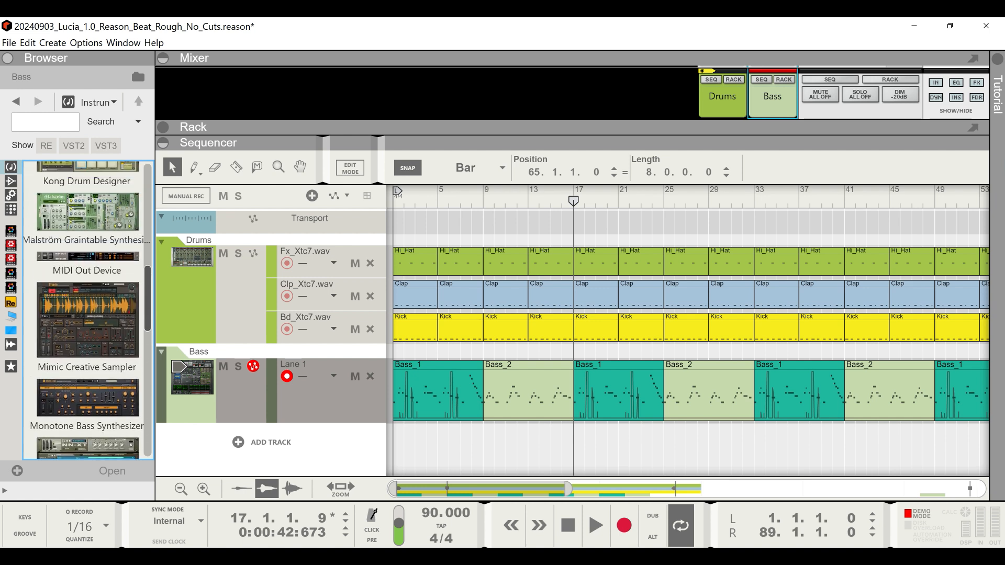
pyautogui.scroll(5, 87, 309)
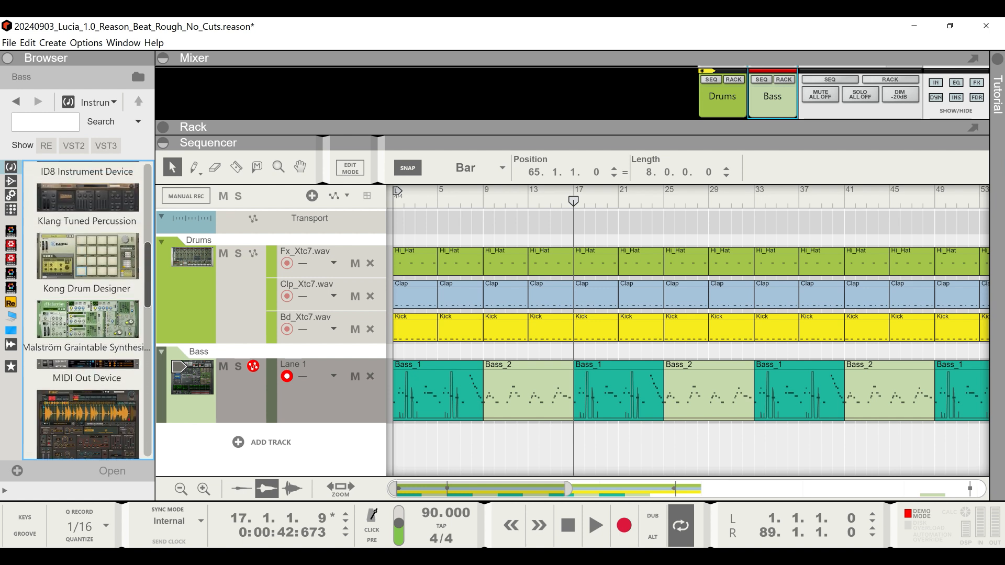
pyautogui.scroll(3, 87, 309)
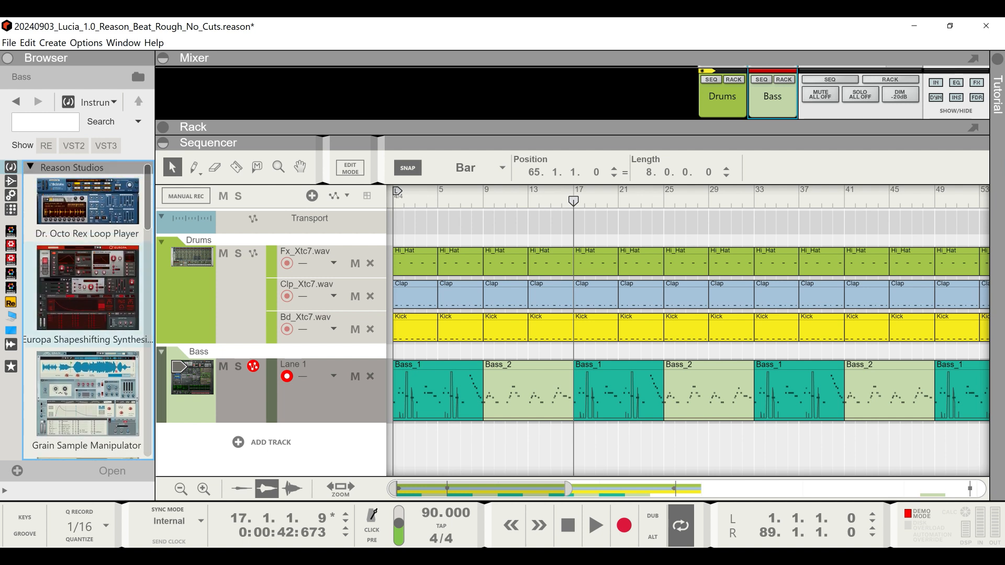
pyautogui.moveTo(88, 291); pyautogui.dragTo(301, 414)
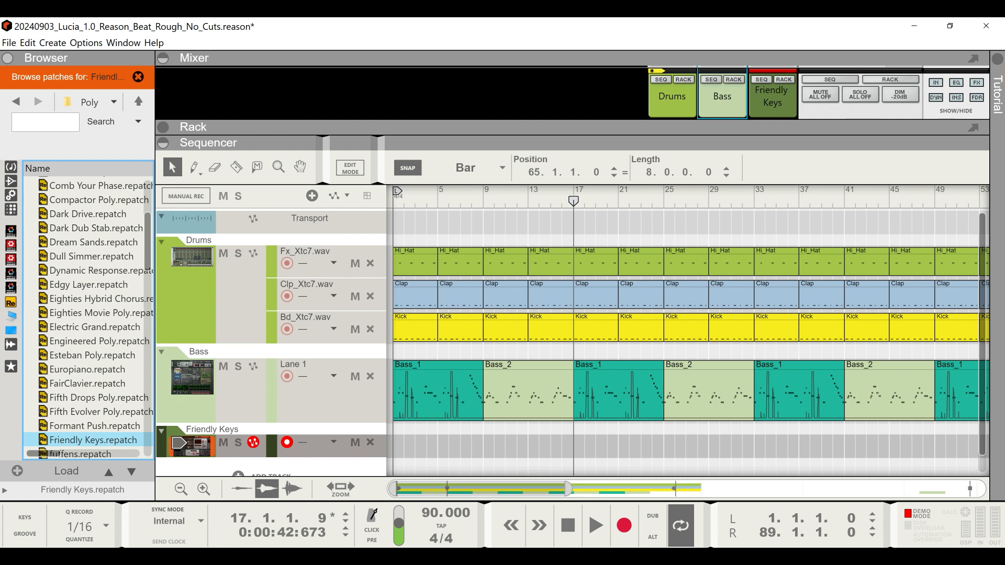
# - Show the Friendly Keys Europa device in the rack
pyautogui.click(783, 79)
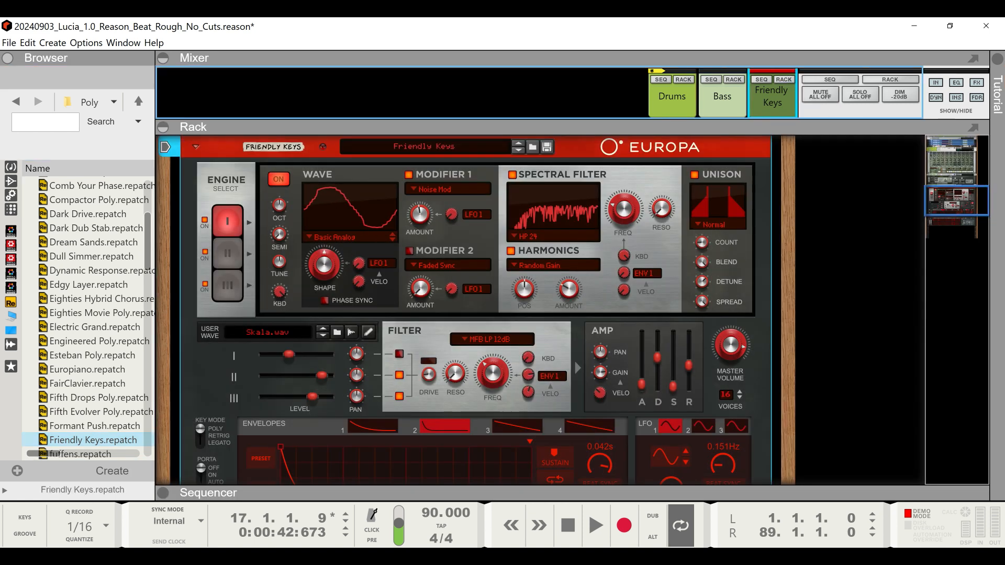
pyautogui.scroll(-1, 468, 309)
pyautogui.scroll(2, 469, 310)
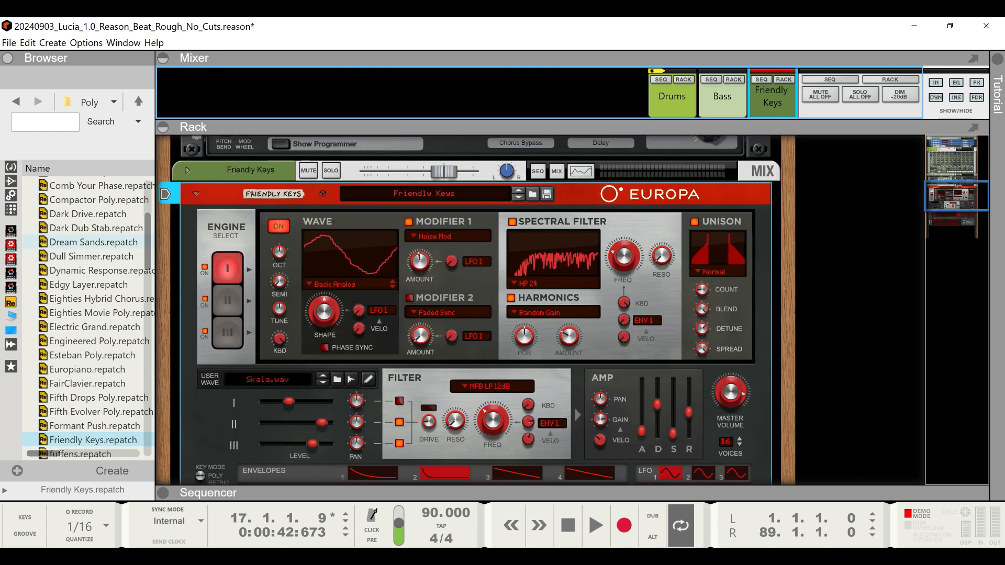
# - Create another Europa instrument using the Bay Pad patch from Europa's Pads folder
pyautogui.scroll(-10, 94, 242)
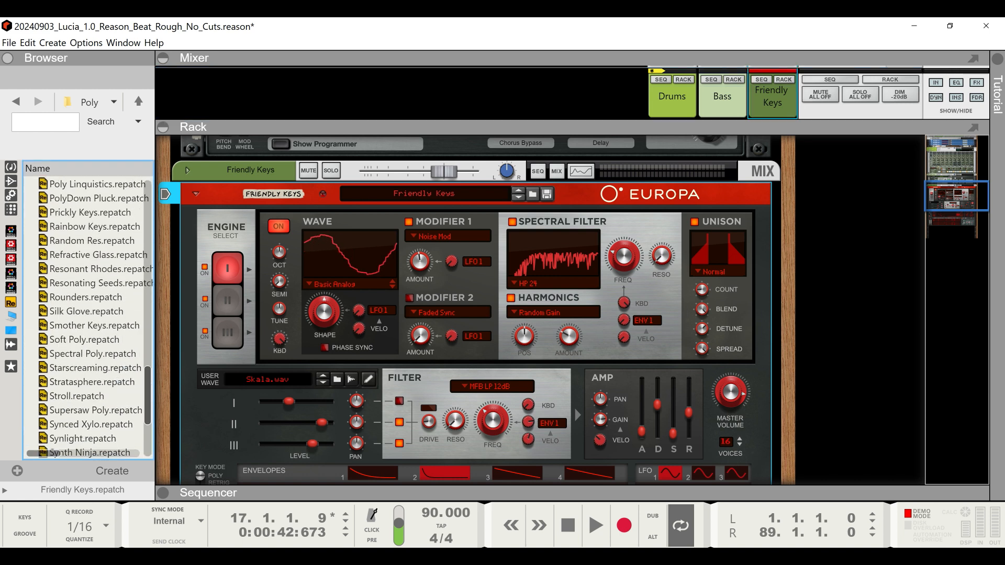
pyautogui.click(89, 102)
pyautogui.click(130, 131)
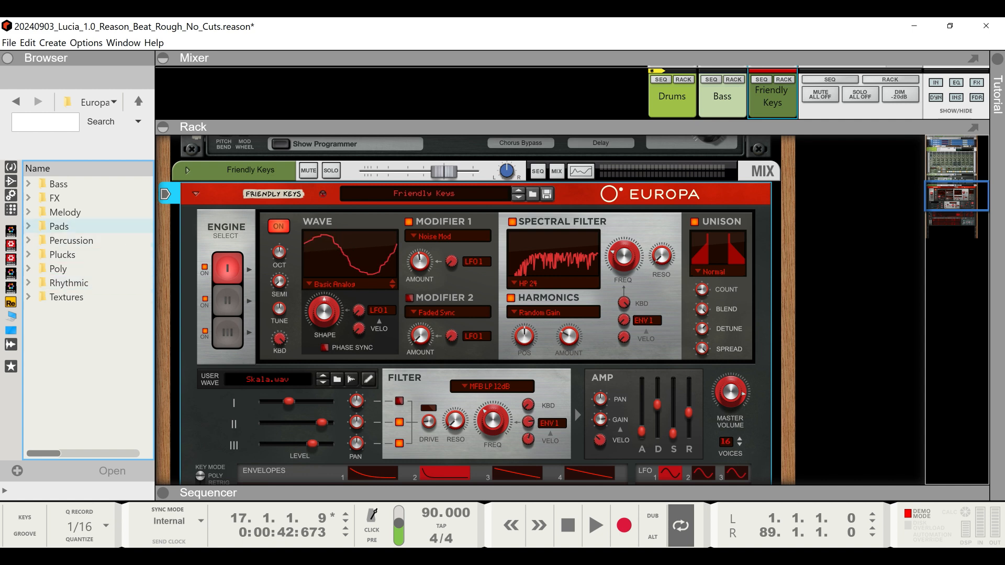
pyautogui.click(59, 227)
pyautogui.doubleClick(59, 227)
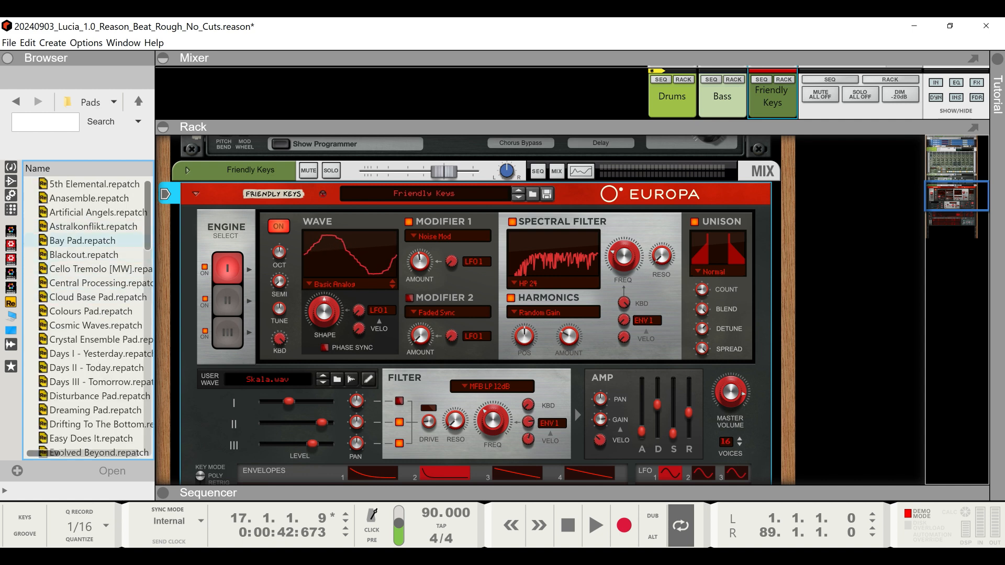
pyautogui.doubleClick(83, 240)
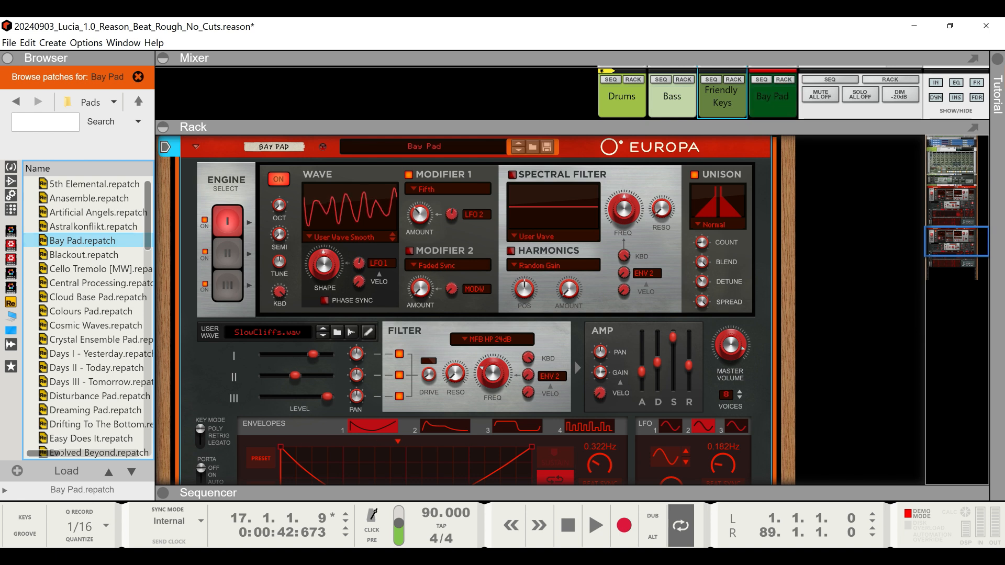
# - Show the Bay Pad track in the sequencer and move the playhead to bar 1
pyautogui.click(762, 79)
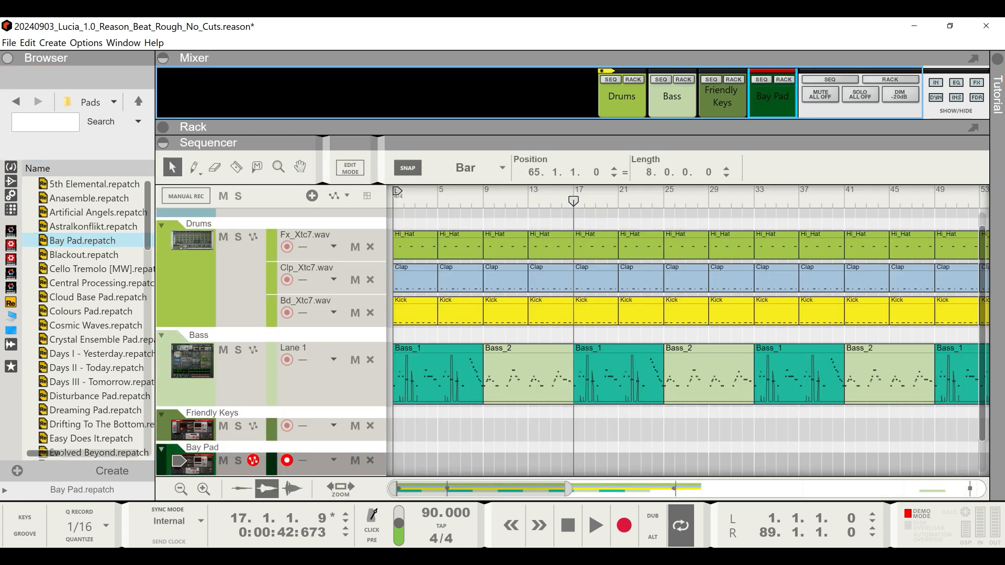
pyautogui.moveTo(449, 202); pyautogui.dragTo(394, 202)
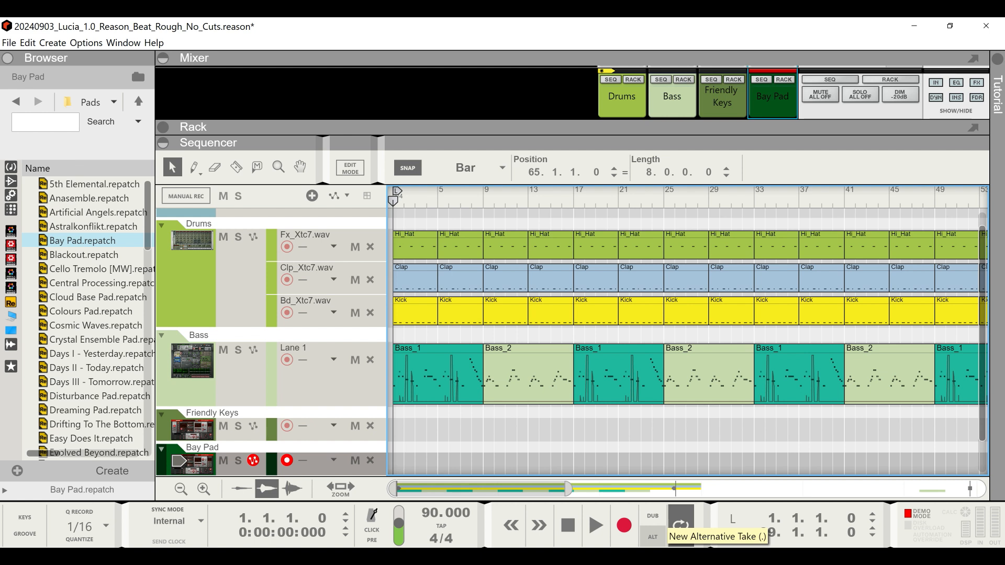
# - Delete the Friendly Keys channel together with its instrument and track
pyautogui.moveTo(681, 129); pyautogui.dragTo(682, 306)
pyautogui.click(722, 278)
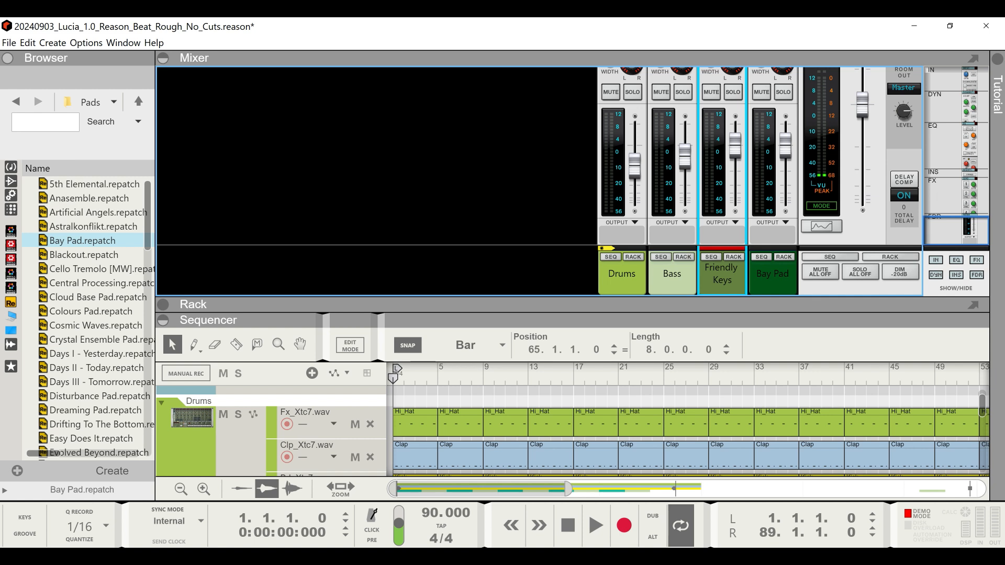
pyautogui.press('Delete')
pyautogui.press('Return')
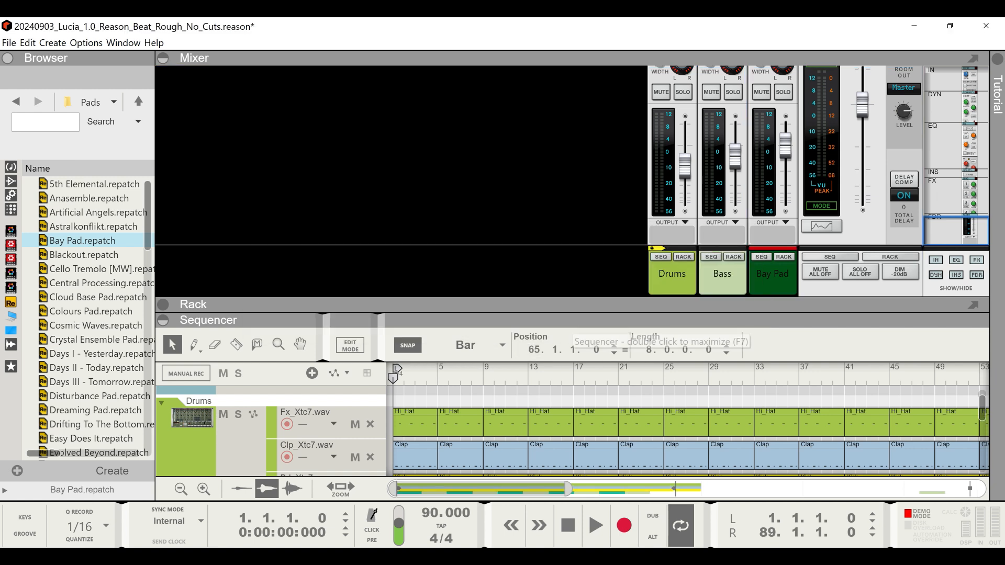
# - Lower the Bay Pad channel's fader slightly in the mixer
pyautogui.moveTo(785, 137); pyautogui.dragTo(786, 151)
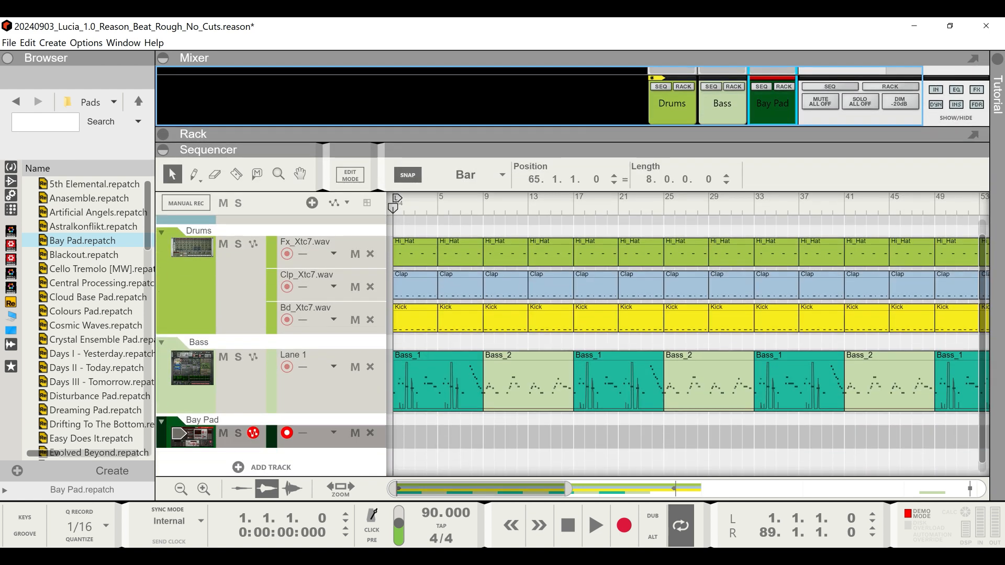
pyautogui.moveTo(568, 489); pyautogui.dragTo(618, 488)
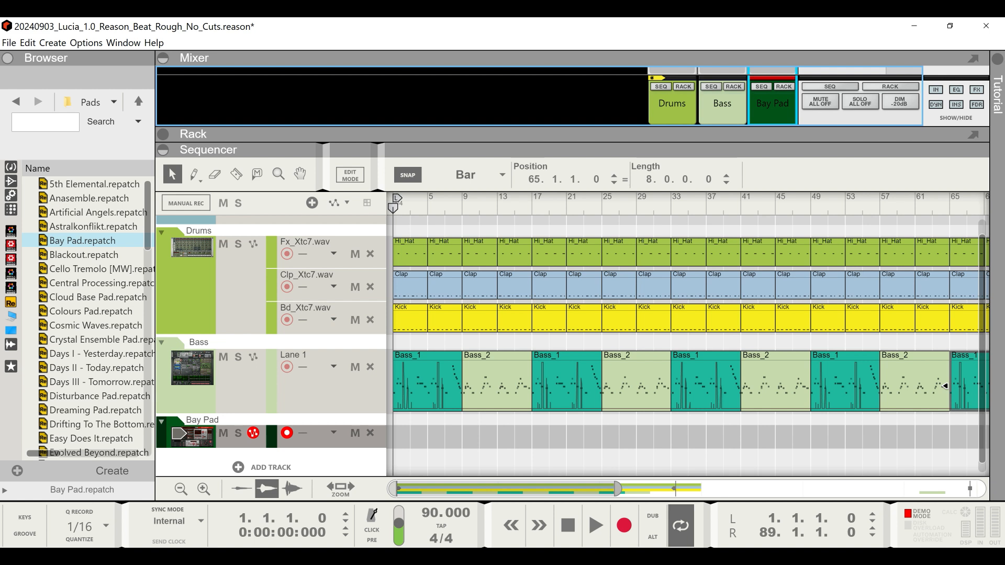
pyautogui.moveTo(617, 488); pyautogui.dragTo(583, 488)
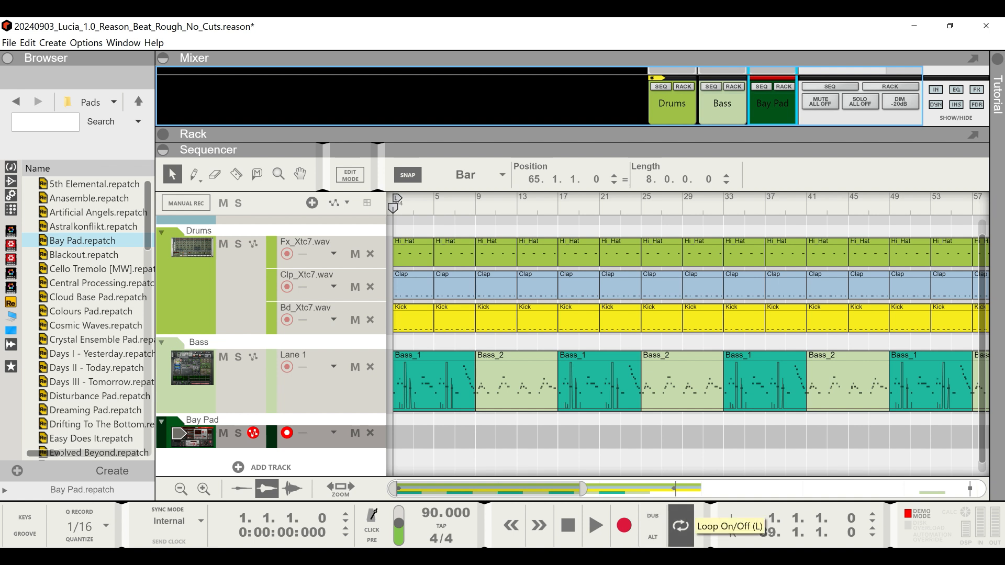
# - Record a chord part on the Bay Pad track from bar 1 to about bar 33 and rename the track Chord
pyautogui.click(624, 525)
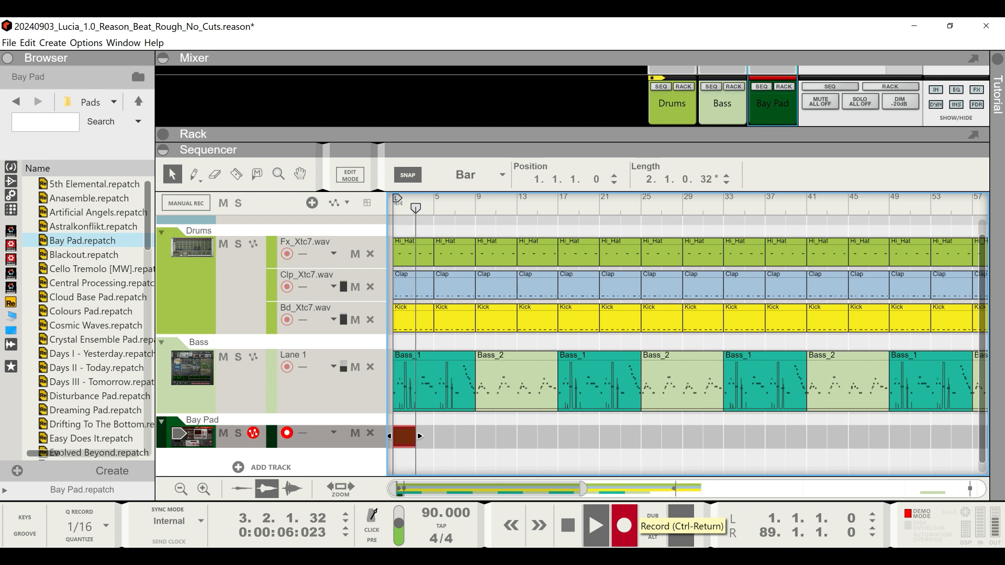
pyautogui.click(192, 438)
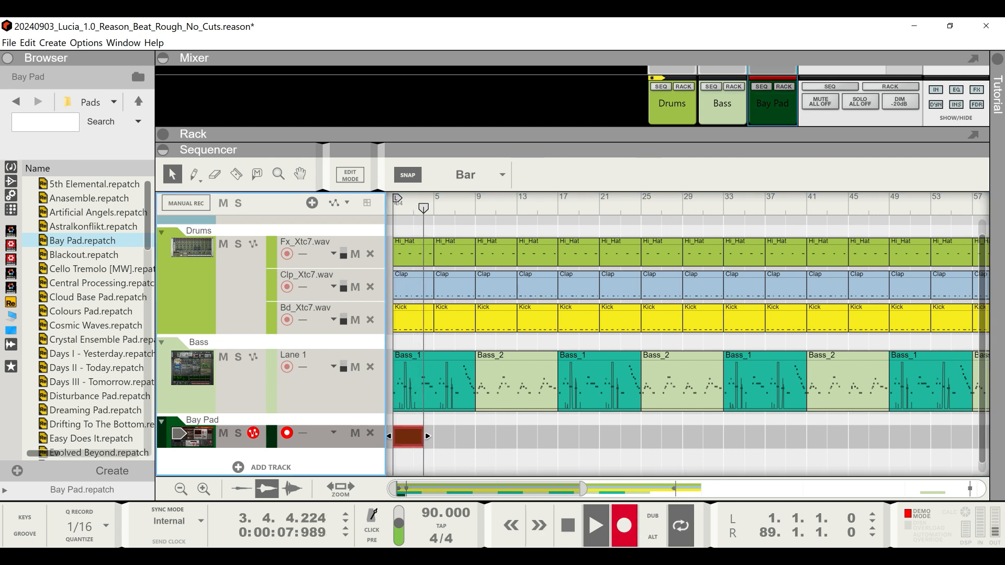
pyautogui.doubleClick(202, 420)
pyautogui.click(204, 419)
pyautogui.press('BackSpace')
pyautogui.press('BackSpace')
pyautogui.press('BackSpace')
pyautogui.press('BackSpace')
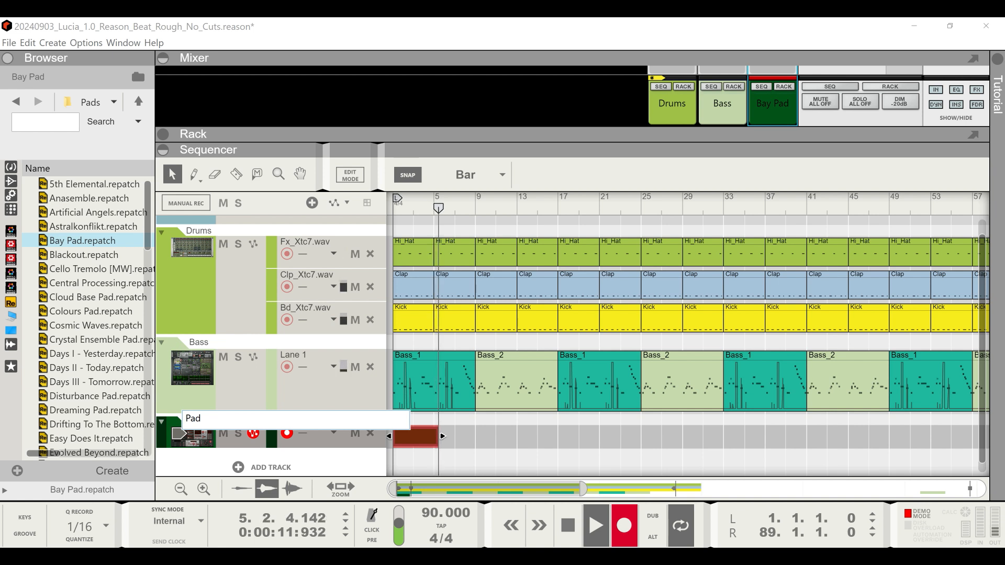
pyautogui.write('X')
pyautogui.press('BackSpace')
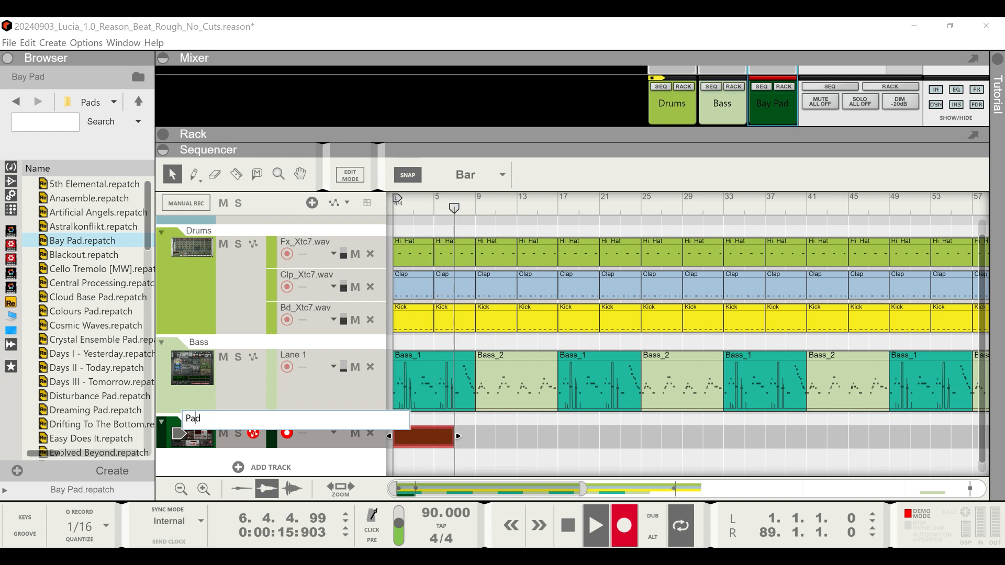
pyautogui.press('Delete')
pyautogui.press('Delete')
pyautogui.press('Delete')
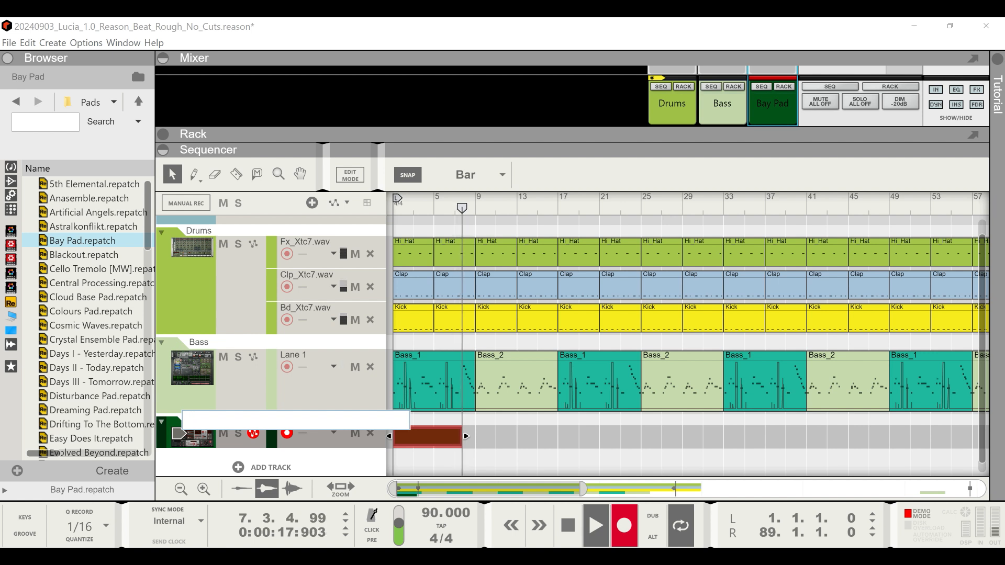
pyautogui.write('Chord')
pyautogui.press('Return')
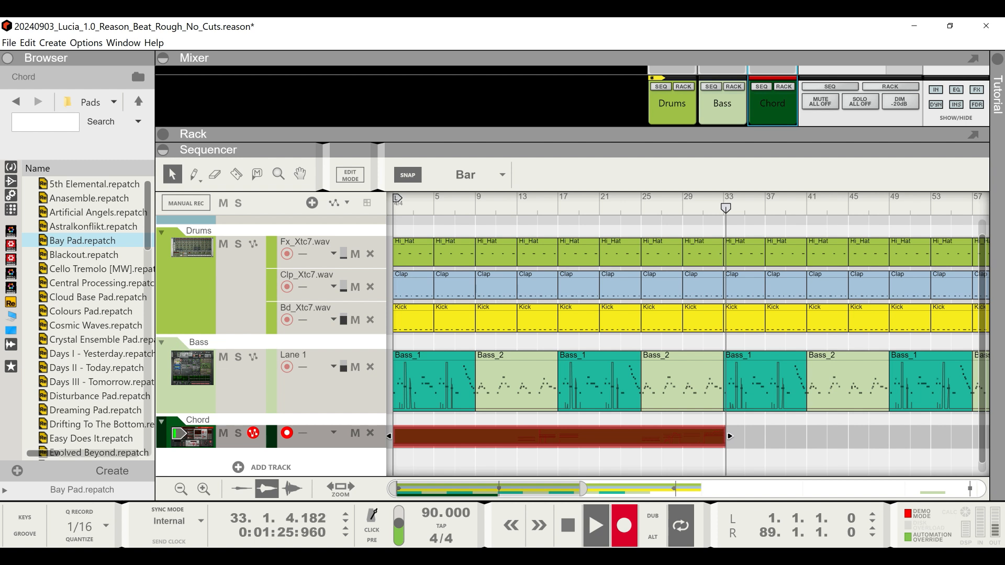
pyautogui.press('space')
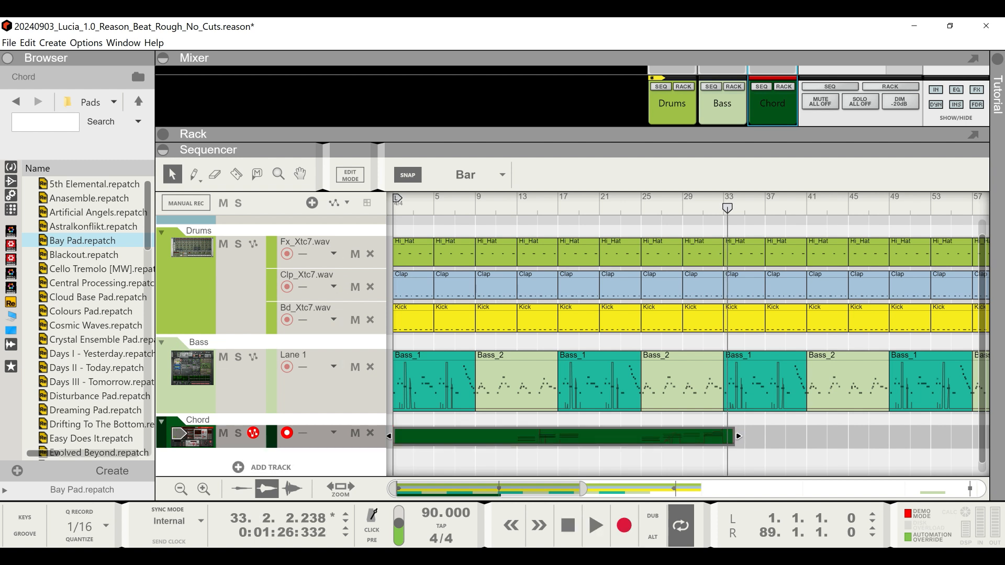
# - Trim the recorded Chord clip to eight bars starting at bar 25 and quantize it
pyautogui.moveTo(390, 436); pyautogui.dragTo(632, 436)
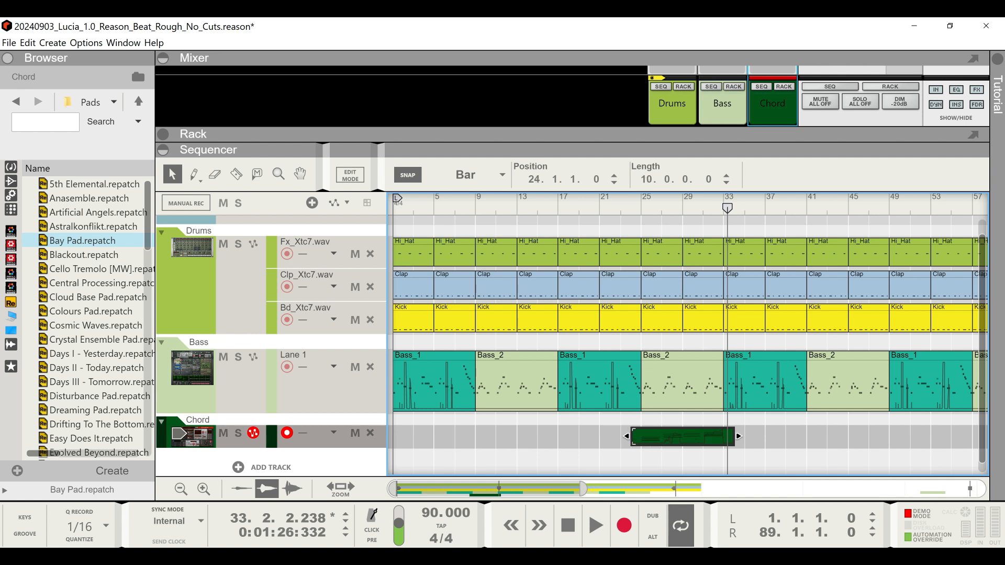
pyautogui.rightClick(656, 437)
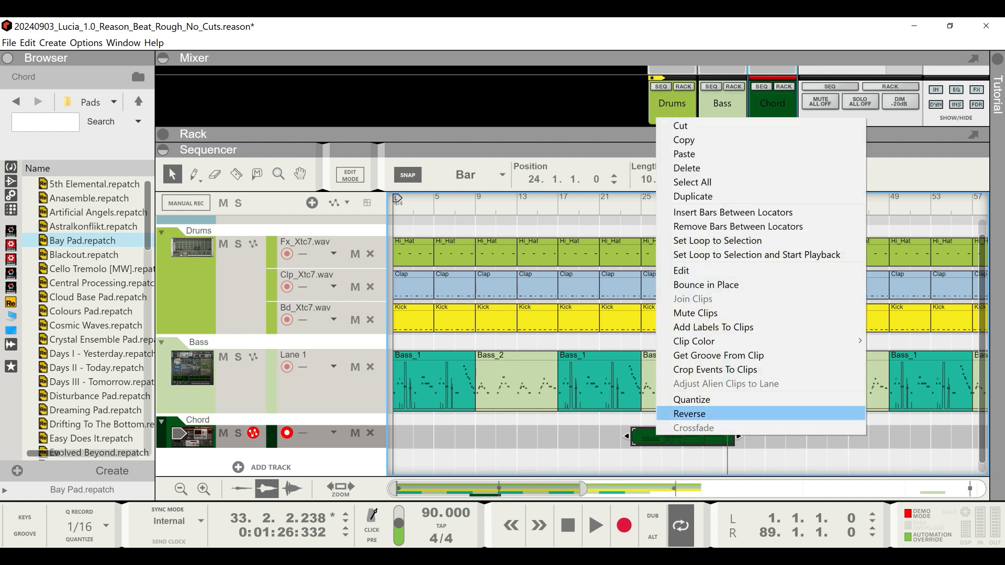
pyautogui.click(692, 399)
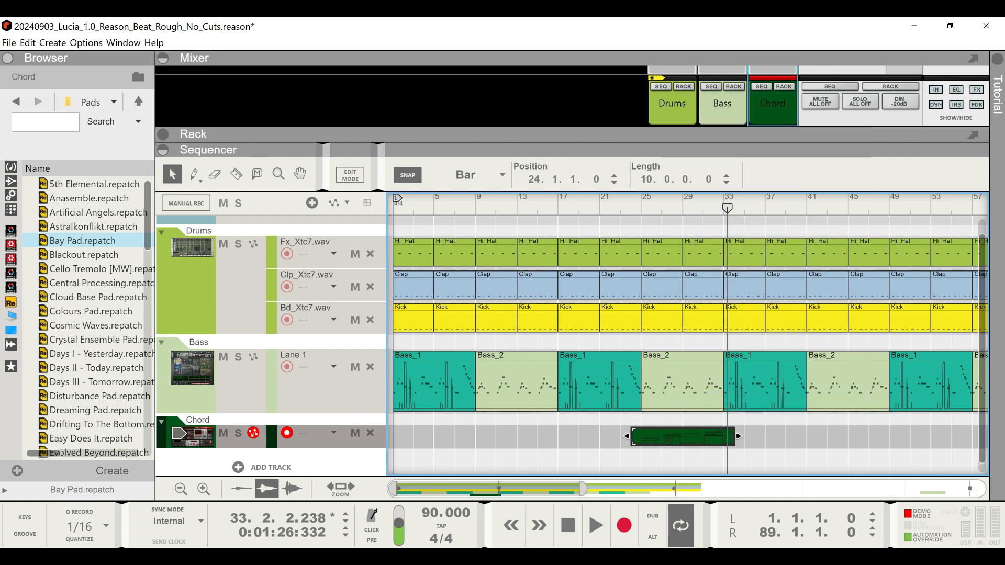
pyautogui.moveTo(626, 436); pyautogui.dragTo(637, 436)
pyautogui.moveTo(735, 436); pyautogui.dragTo(724, 436)
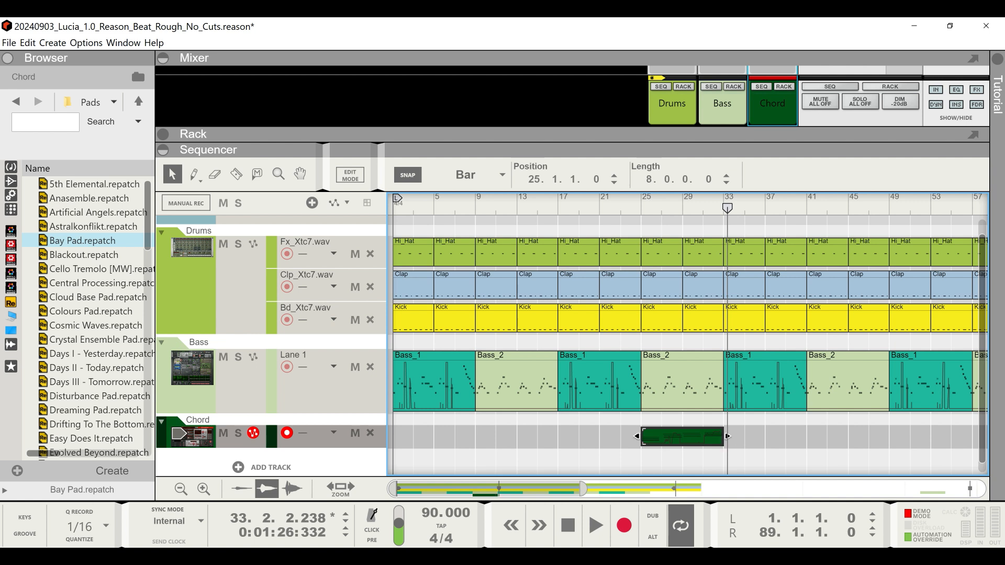
# - Extend the Chord clip's start to bar 24 to check its opening notes, and return the start to bar 25
pyautogui.moveTo(636, 436); pyautogui.dragTo(626, 436)
pyautogui.hotkey('ctrl', 'e')
pyautogui.scroll(-3, 686, 314)
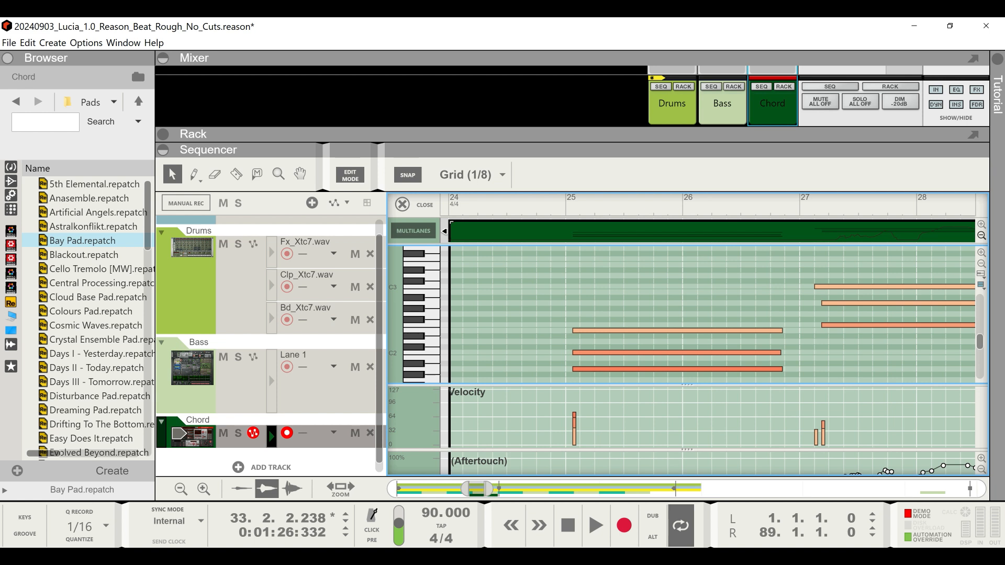
pyautogui.click(351, 175)
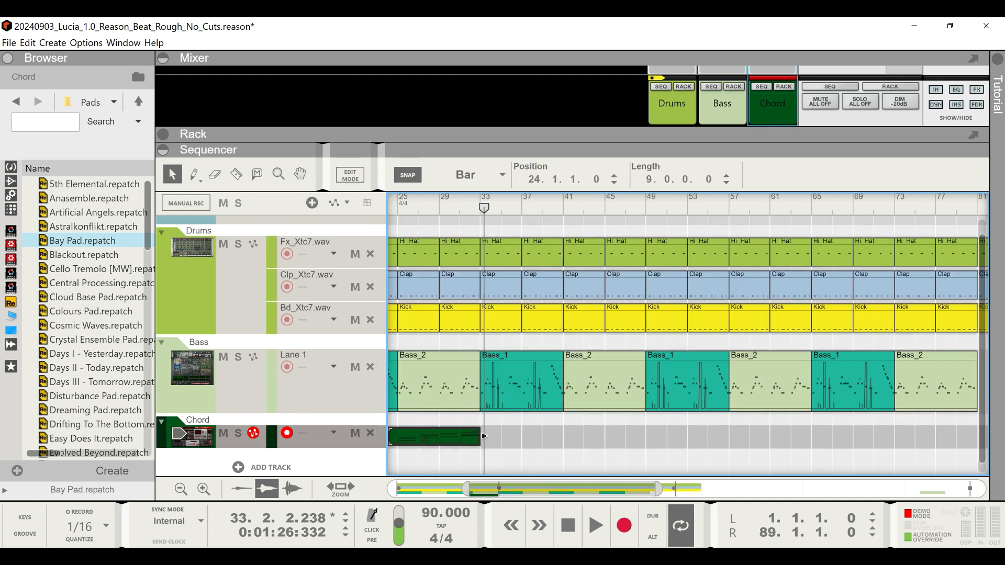
pyautogui.moveTo(471, 489); pyautogui.dragTo(451, 489)
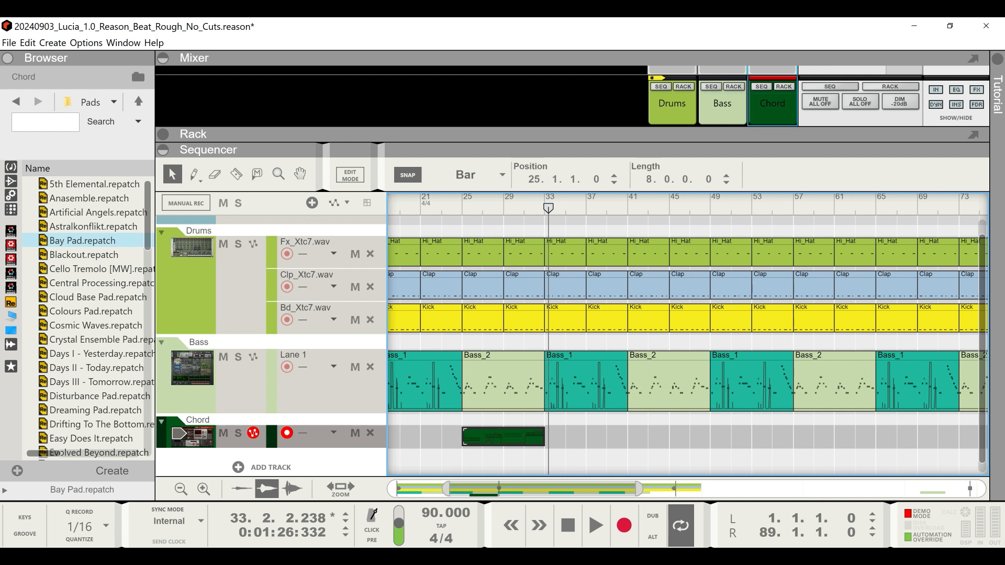
pyautogui.moveTo(452, 436); pyautogui.dragTo(463, 436)
# - Try to move the first chord's three notes earlier, to position 24.4.1, in the Chord clip
pyautogui.doubleClick(463, 437)
pyautogui.moveTo(469, 489); pyautogui.dragTo(463, 489)
pyautogui.moveTo(604, 337); pyautogui.dragTo(583, 337)
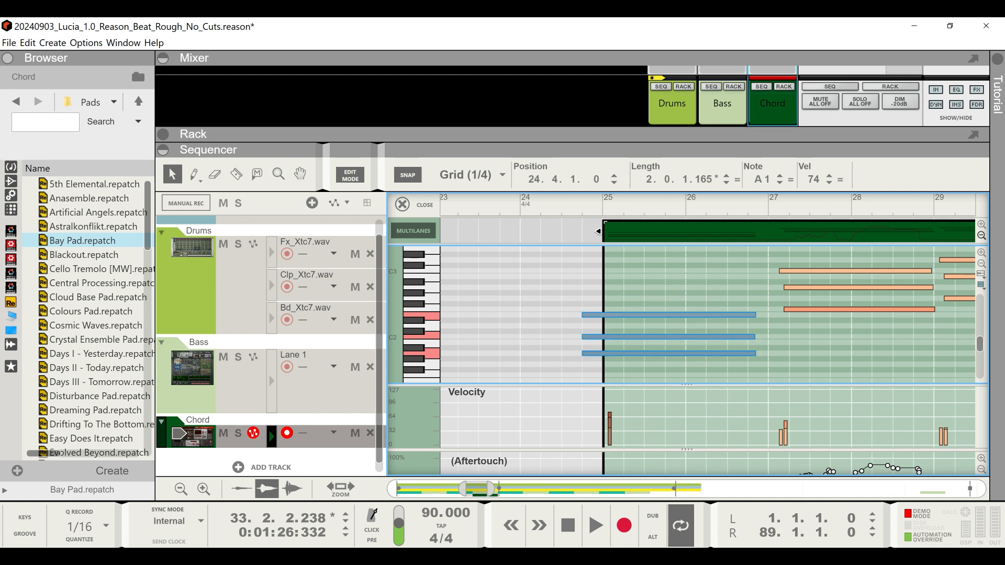
pyautogui.moveTo(599, 231)
pyautogui.mouseDown()
pyautogui.moveTo(439, 231)
pyautogui.moveTo(602, 231)
pyautogui.mouseUp()
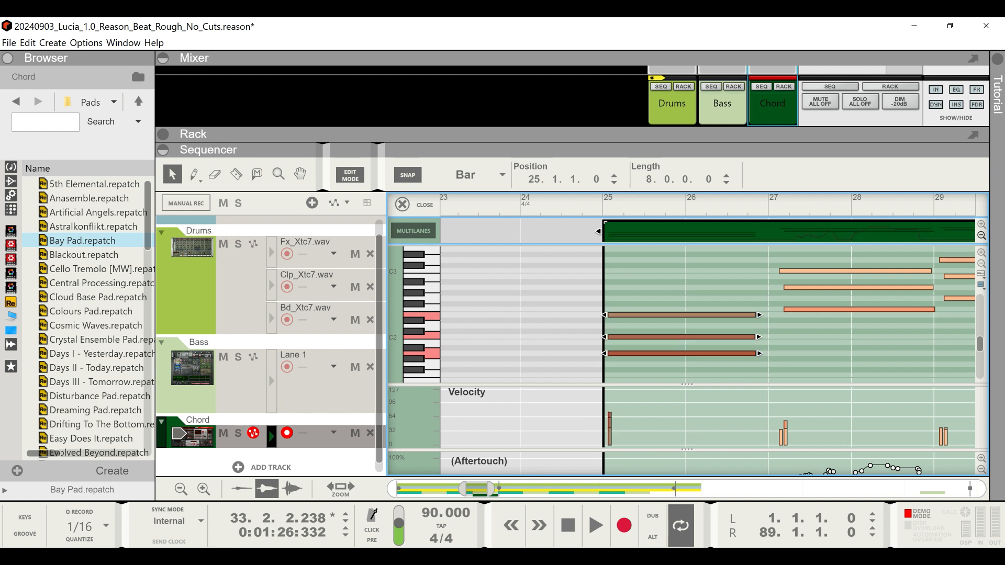
pyautogui.moveTo(599, 231); pyautogui.dragTo(598, 231)
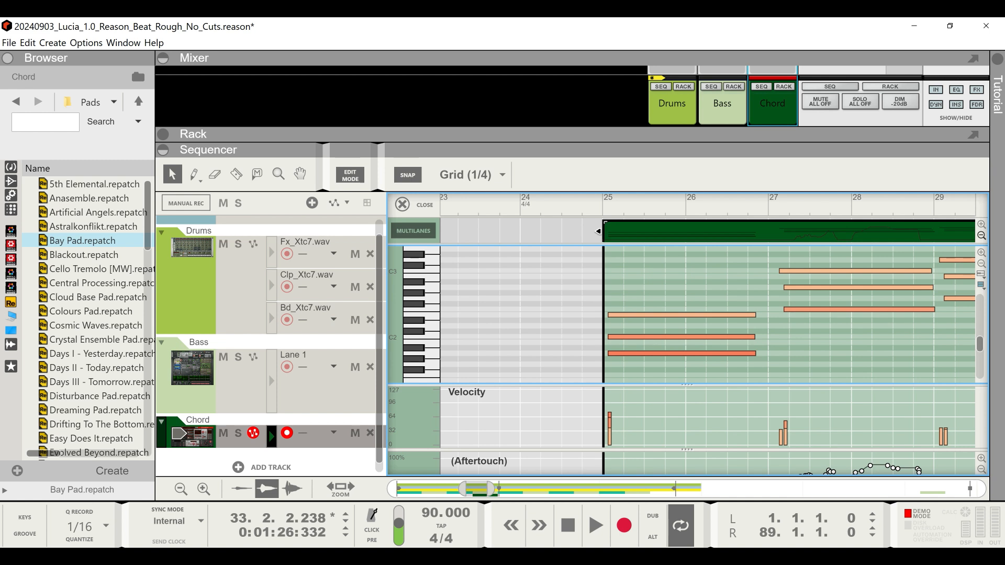
pyautogui.click(351, 175)
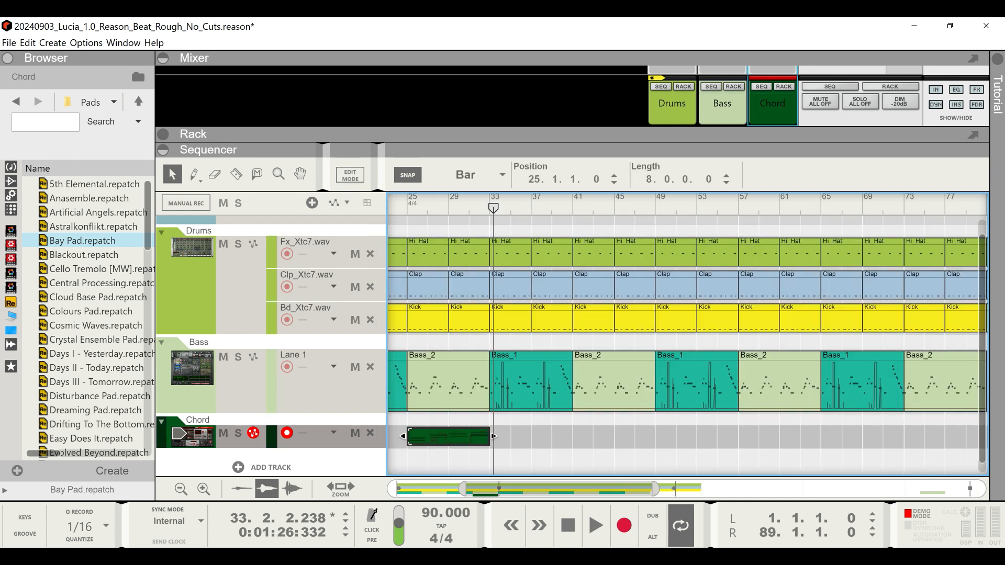
# - Increase the Chord track's height and move the playhead to bar 33
pyautogui.moveTo(559, 489); pyautogui.dragTo(527, 489)
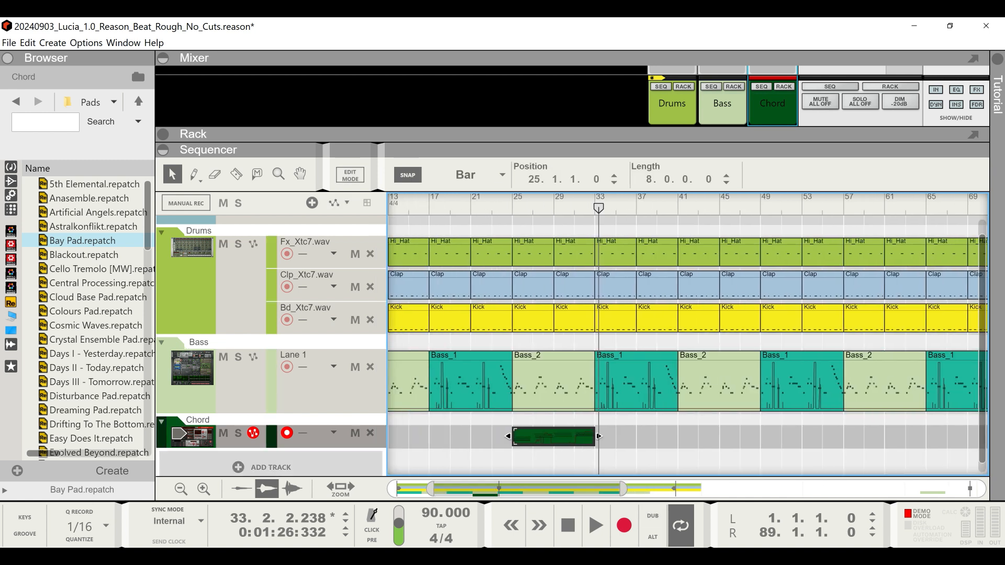
pyautogui.moveTo(246, 448); pyautogui.dragTo(246, 490)
pyautogui.scroll(-2, 246, 419)
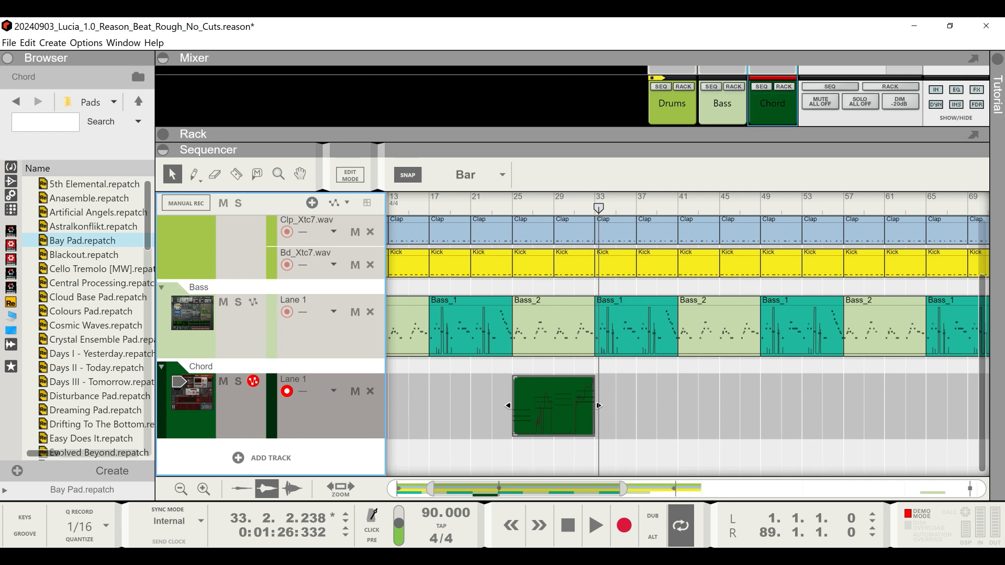
pyautogui.click(596, 209)
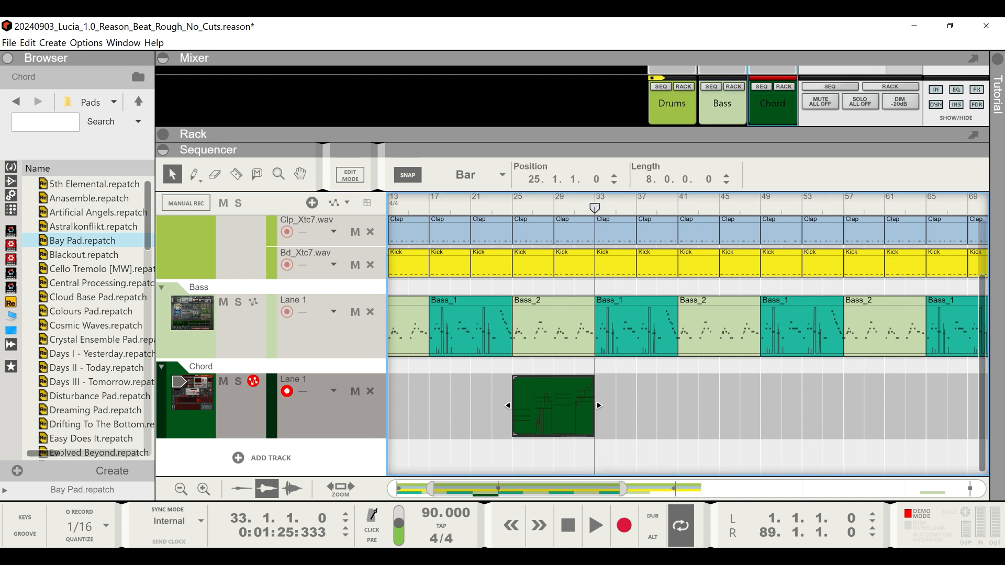
# - Label the Chord clip "i - v - vi - vii"
pyautogui.rightClick(540, 425)
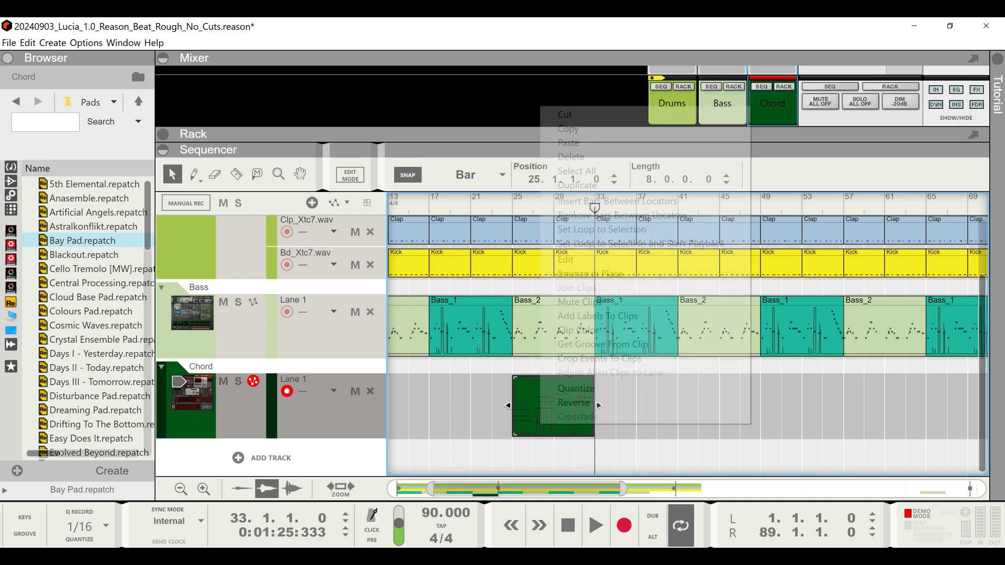
pyautogui.click(597, 316)
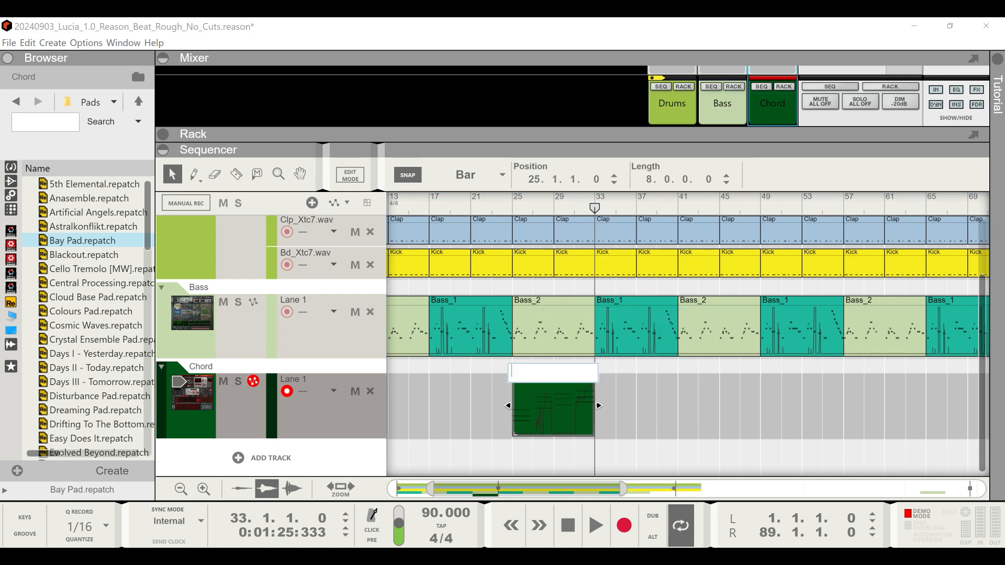
pyautogui.write('i')
pyautogui.press('BackSpace')
pyautogui.press('BackSpace')
pyautogui.write('i')
pyautogui.press('Return')
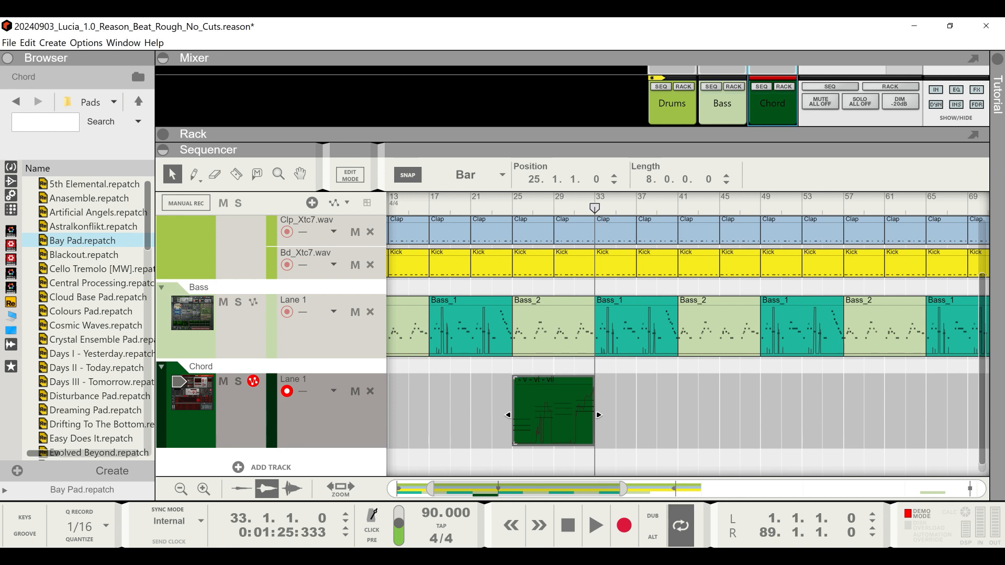
# - Set the Chord clip's color to Pink
pyautogui.rightClick(554, 413)
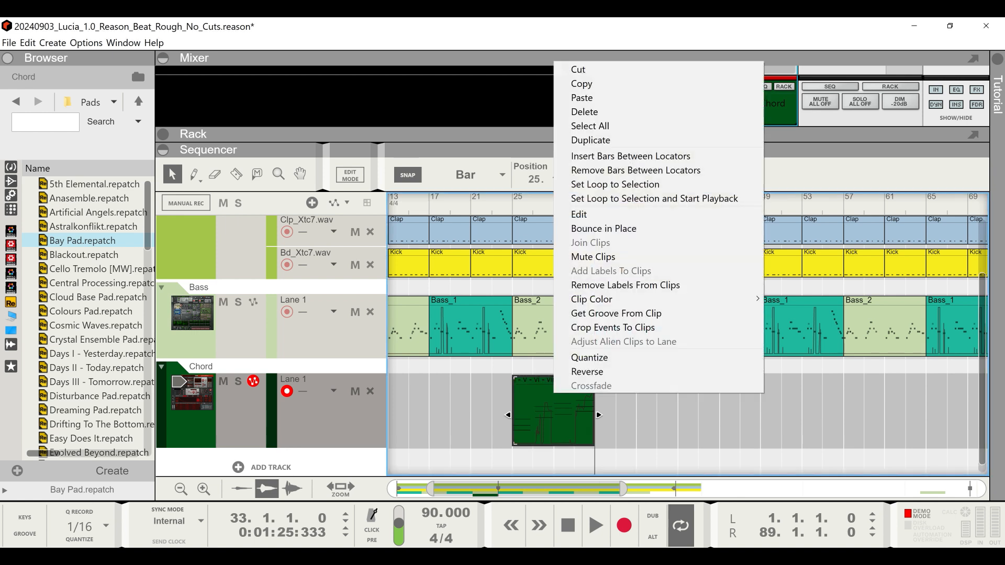
pyautogui.moveTo(654, 299)
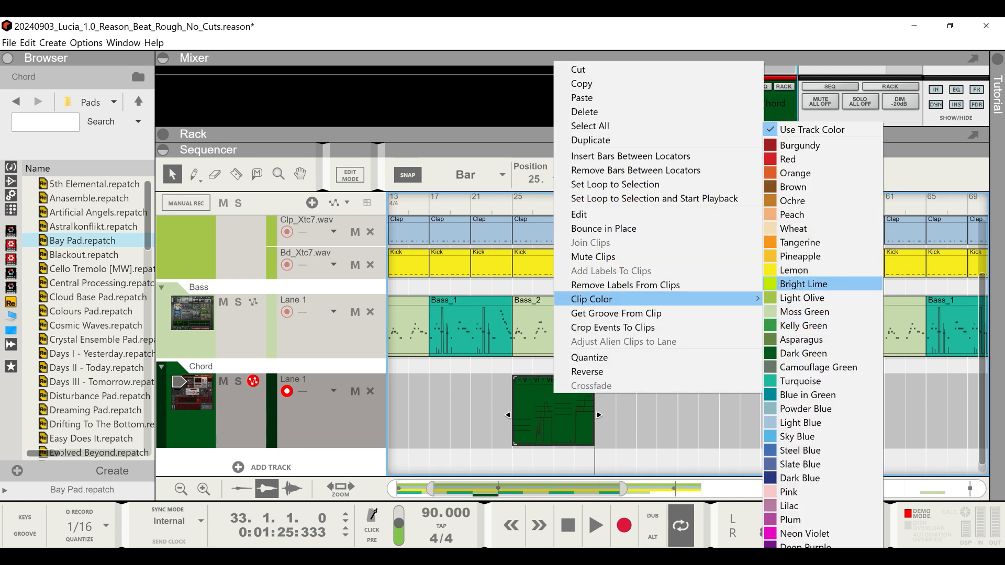
pyautogui.click(788, 492)
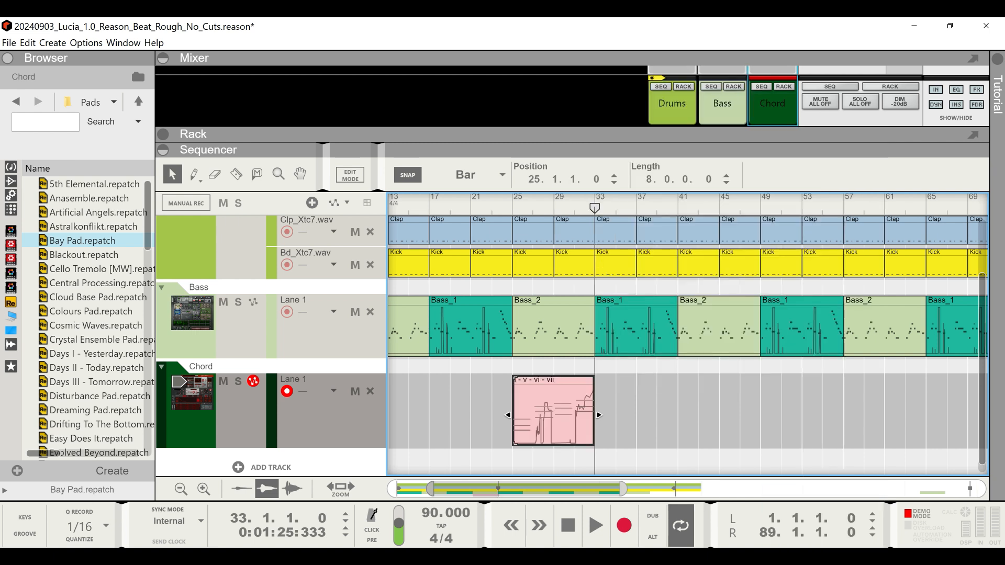
# - Move the pink chord clip to bar 1
pyautogui.moveTo(431, 488); pyautogui.dragTo(398, 489)
pyautogui.press('Escape')
pyautogui.moveTo(616, 411); pyautogui.dragTo(425, 411)
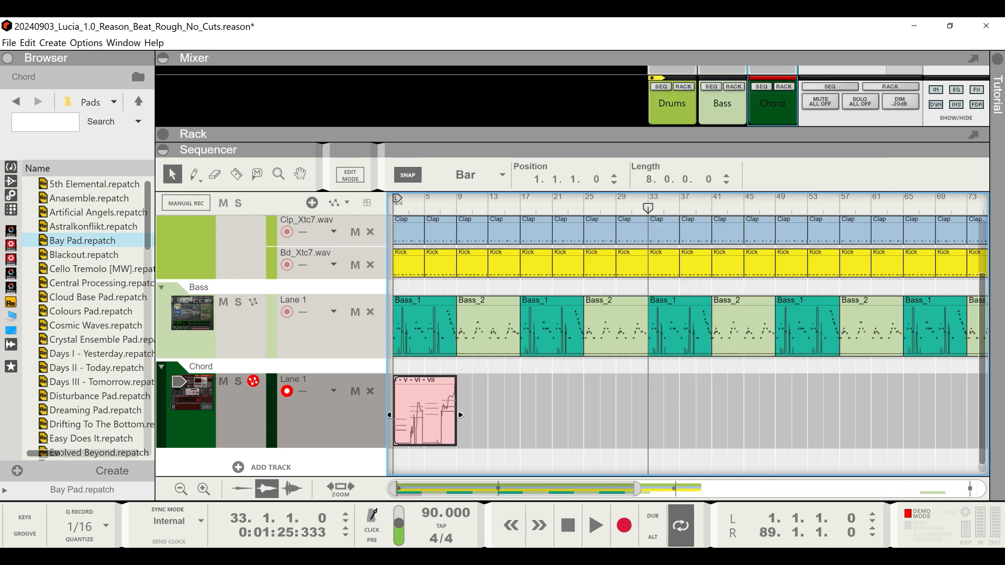
# - Duplicate the chord clip four times in succession so the copies run up to bar 41
pyautogui.hotkey('ctrl', 'd')
pyautogui.hotkey('ctrl', 'd')
pyautogui.hotkey('ctrl', 'd')
pyautogui.hotkey('ctrl', 'd')
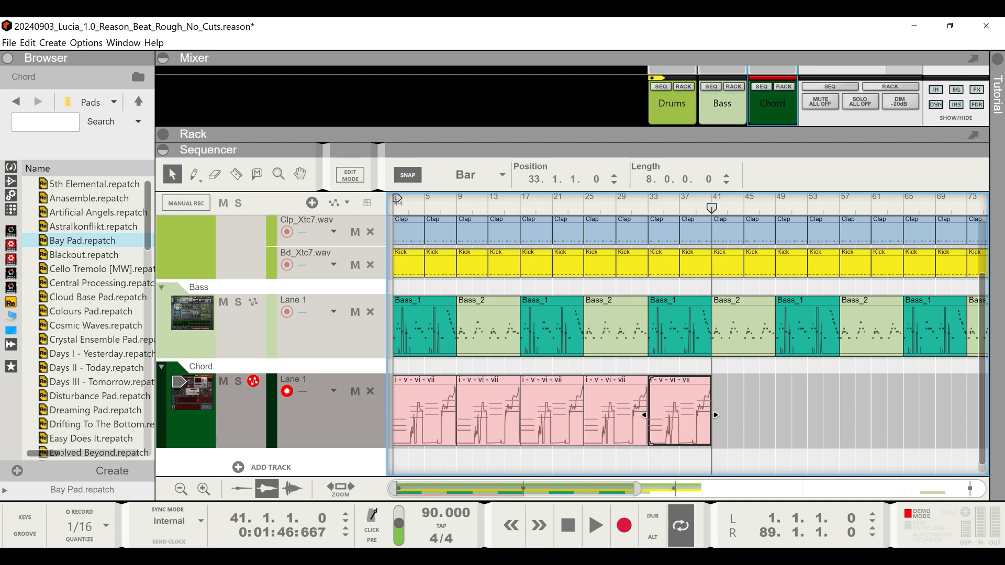
# - Save the song and play the arrangement from bar 1 to about bar 13
pyautogui.press('Home')
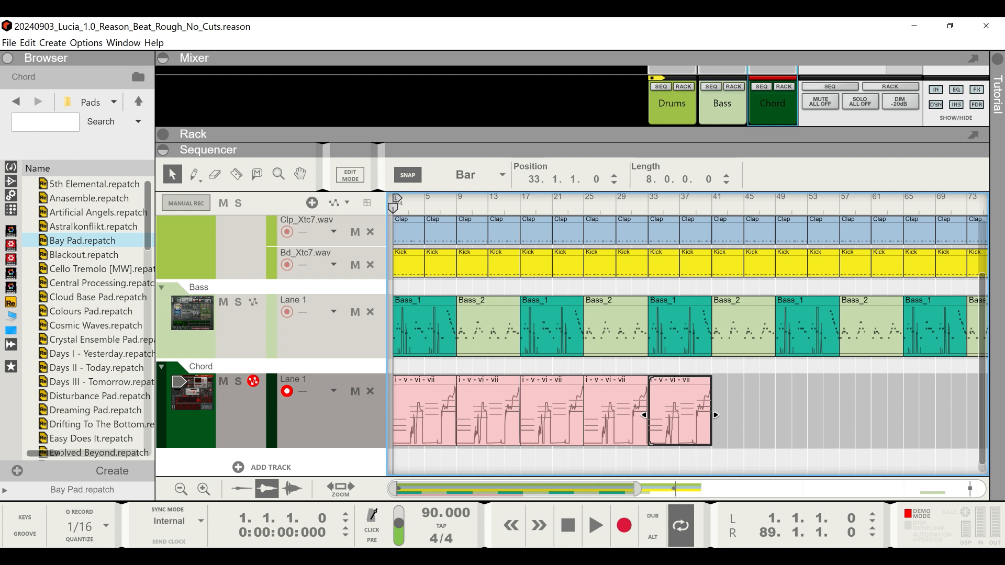
pyautogui.press('space')
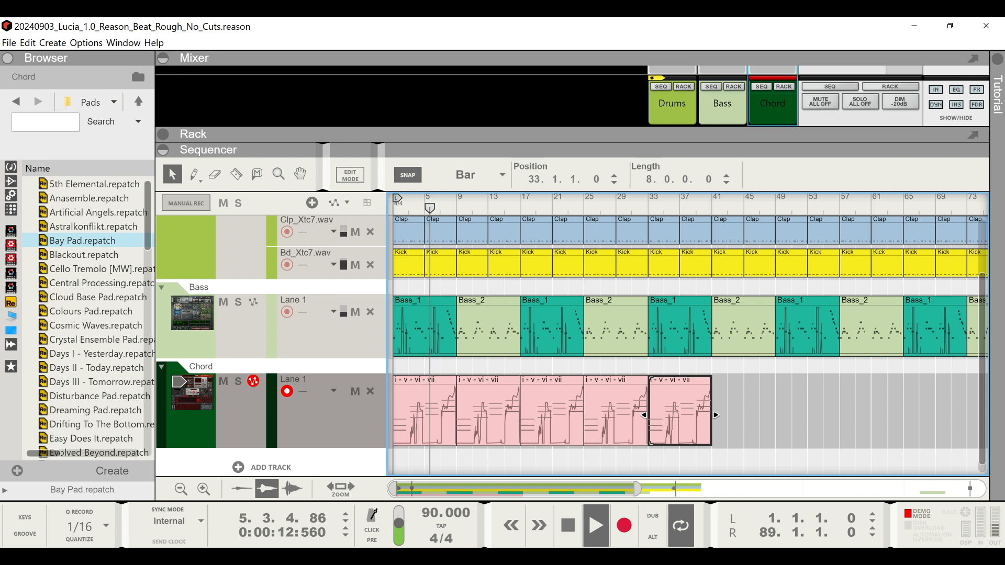
pyautogui.scroll(-1, 572, 344)
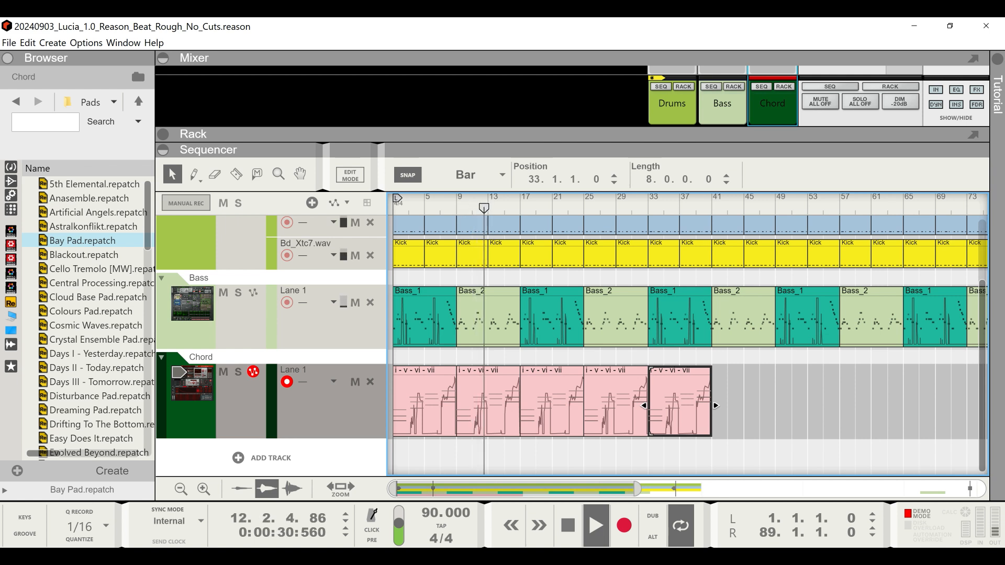
pyautogui.press('space')
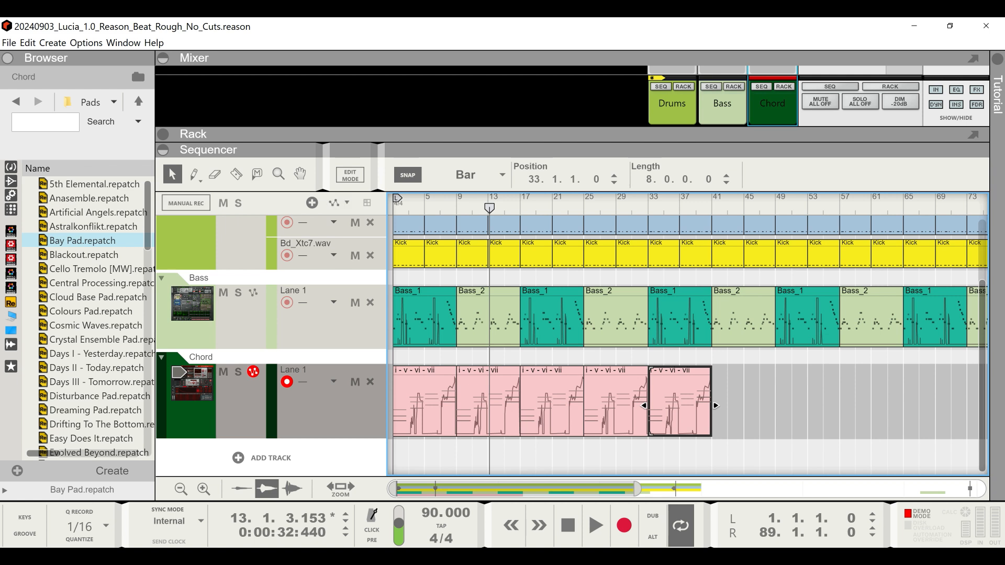
# - Delete the four duplicated chord clips, keeping only the one at bar 1
pyautogui.hotkey('shift', 'Left')
pyautogui.hotkey('shift', 'Left')
pyautogui.hotkey('shift', 'Left')
pyautogui.press('Delete')
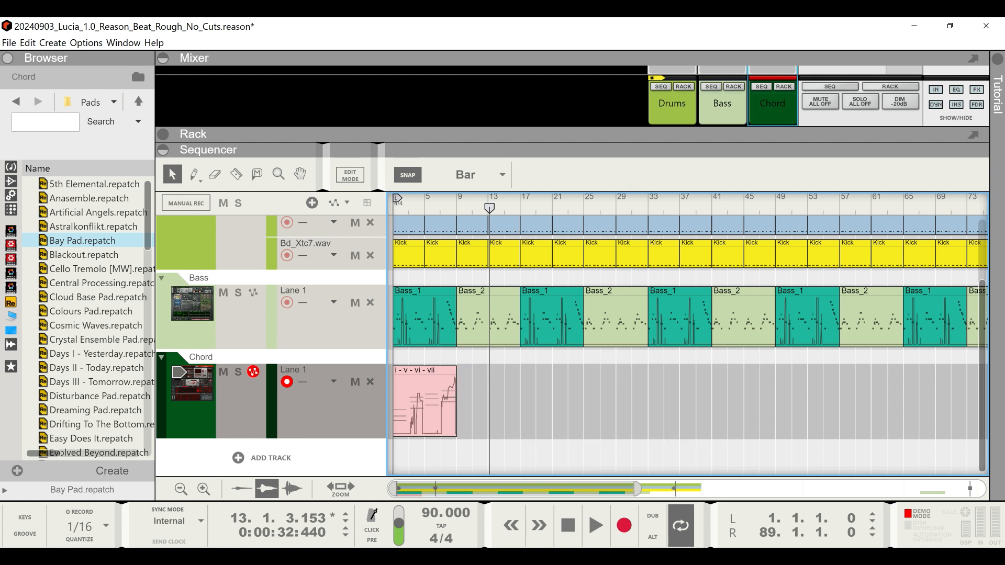
# - Record a three-note chord on the Chord track from bar 13 and open the new clip for editing
pyautogui.click(624, 525)
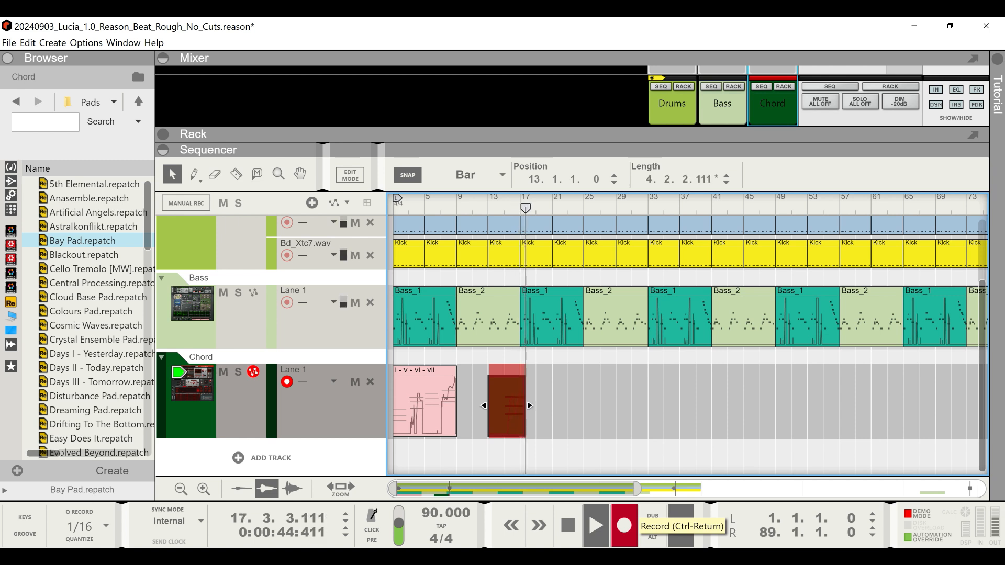
pyautogui.press('space')
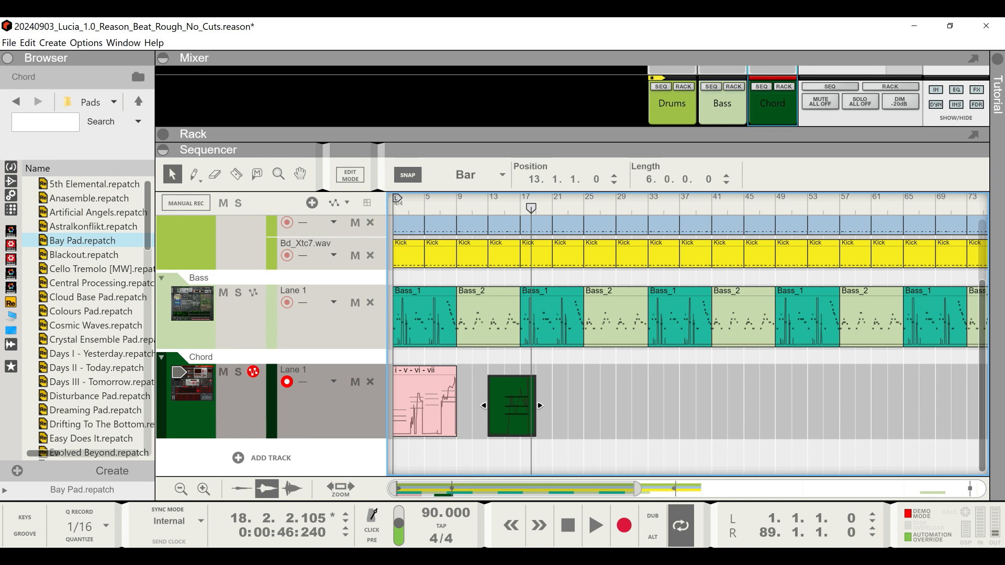
pyautogui.doubleClick(514, 406)
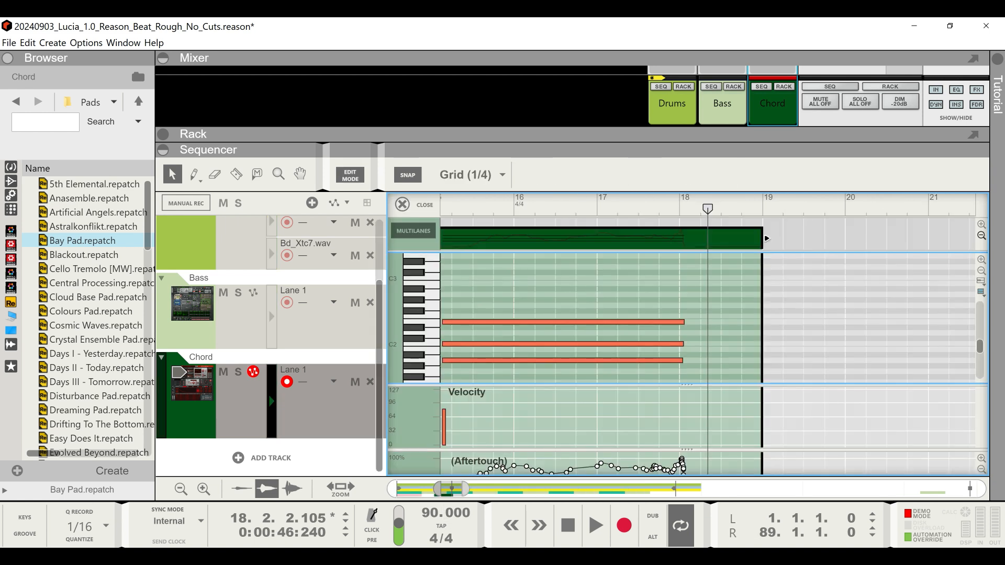
# - Move the three chord notes to position 13.2.1.0 and trim the clip's start to bar 13
pyautogui.moveTo(439, 489); pyautogui.dragTo(426, 488)
pyautogui.moveTo(640, 297); pyautogui.dragTo(663, 375)
pyautogui.moveTo(630, 344); pyautogui.dragTo(623, 344)
pyautogui.click(610, 333)
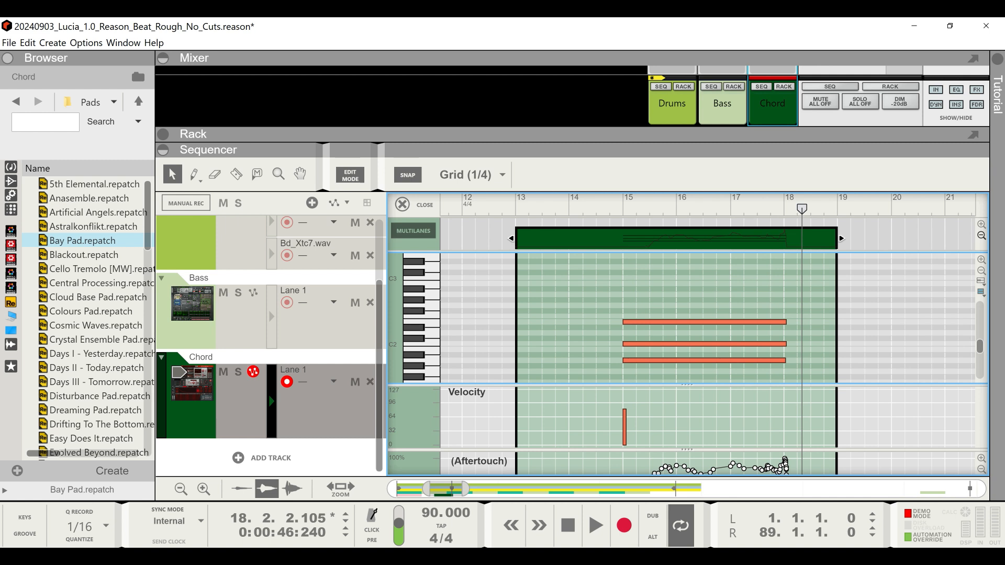
pyautogui.moveTo(658, 376); pyautogui.dragTo(525, 344)
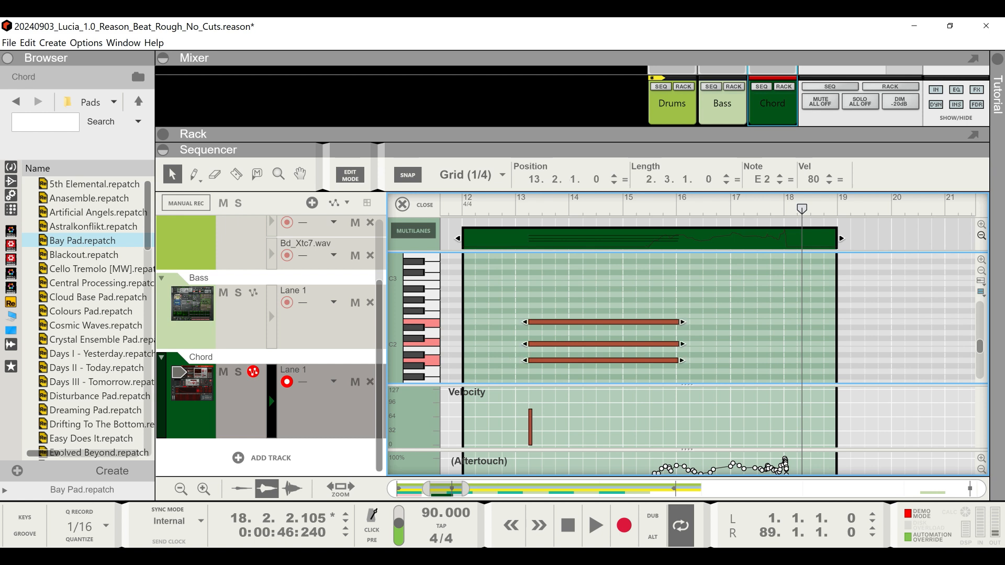
pyautogui.moveTo(458, 239); pyautogui.dragTo(511, 239)
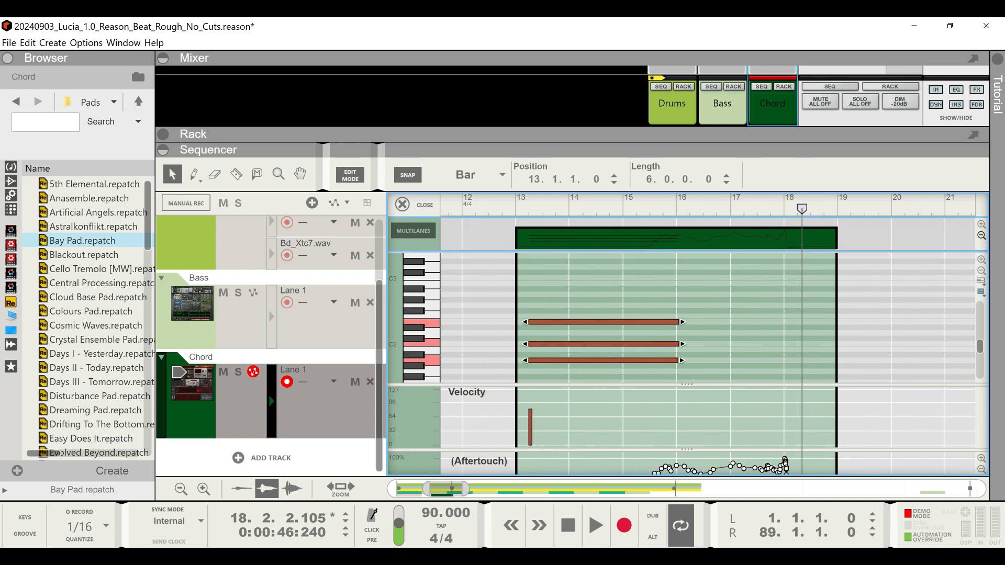
# - Try to stretch the starts of all three chord notes back to bar 13 together
pyautogui.moveTo(536, 276); pyautogui.dragTo(512, 360)
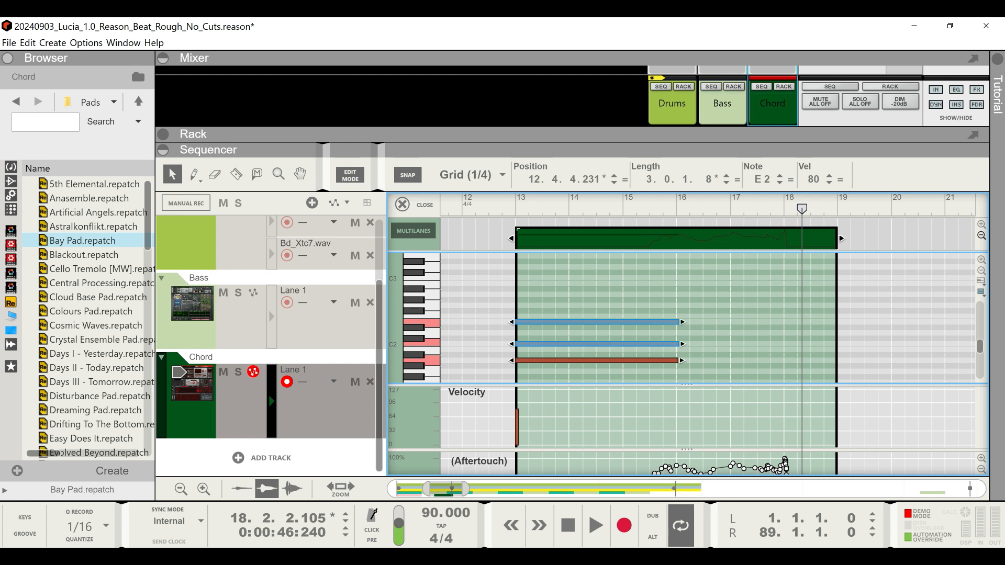
pyautogui.hotkey('ctrl', 'z')
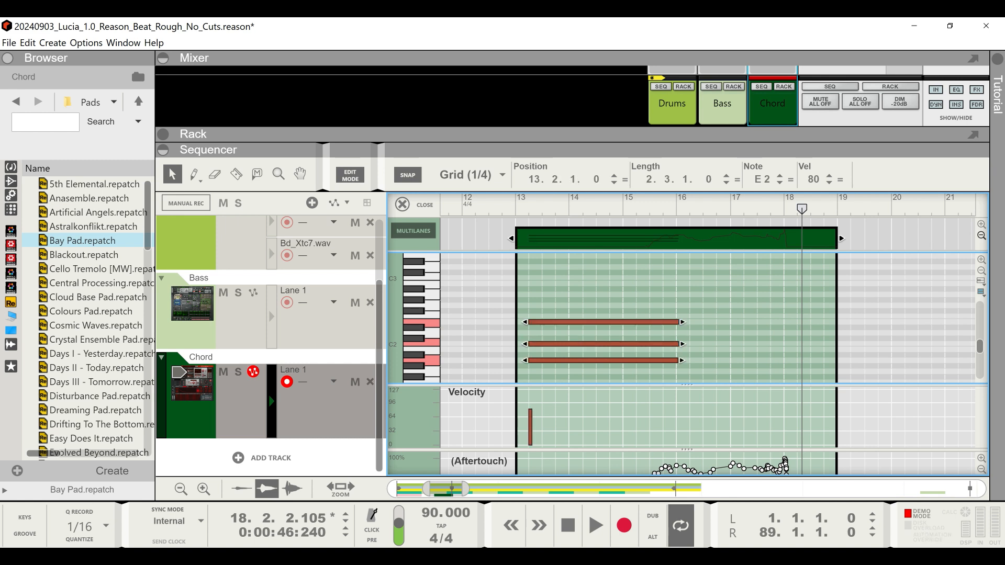
# - With snapping off, extend the start of the C2 note back to the beginning of bar 13
pyautogui.moveTo(465, 489); pyautogui.dragTo(446, 489)
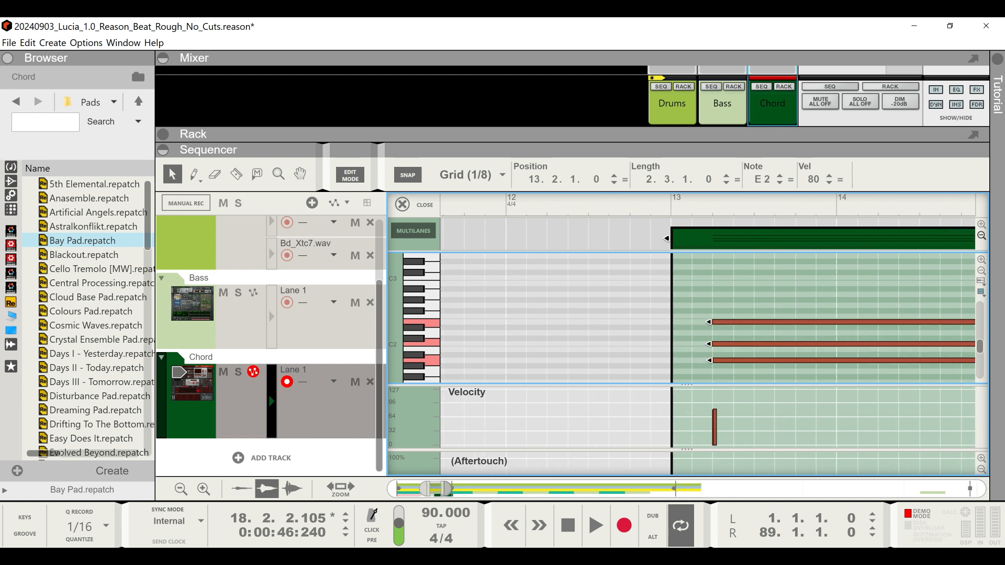
pyautogui.press('Escape')
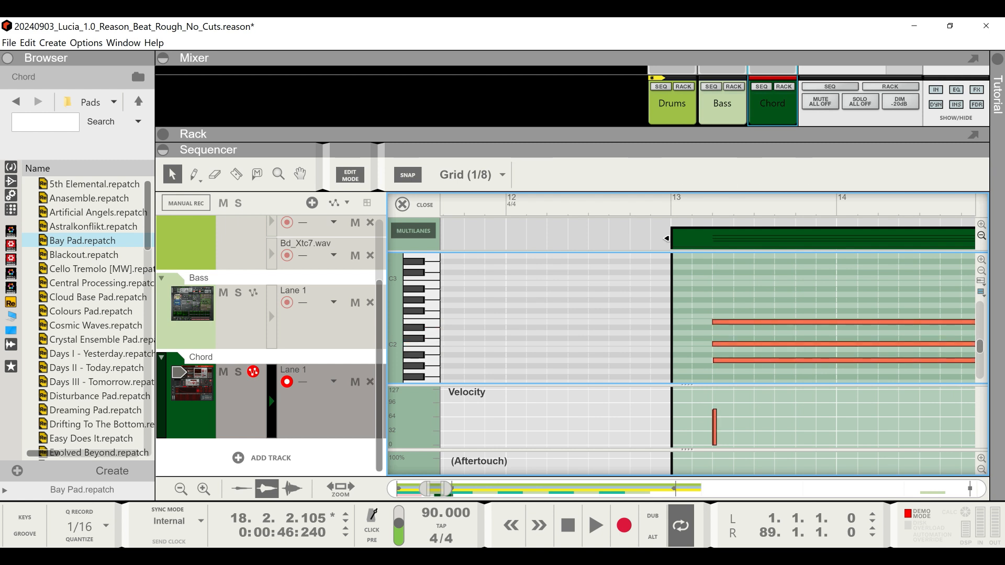
pyautogui.press('s')
pyautogui.press('s')
pyautogui.press('s')
pyautogui.hotkey('ctrl', 'a')
pyautogui.click(699, 334)
pyautogui.click(720, 344)
pyautogui.moveTo(709, 344); pyautogui.dragTo(669, 344)
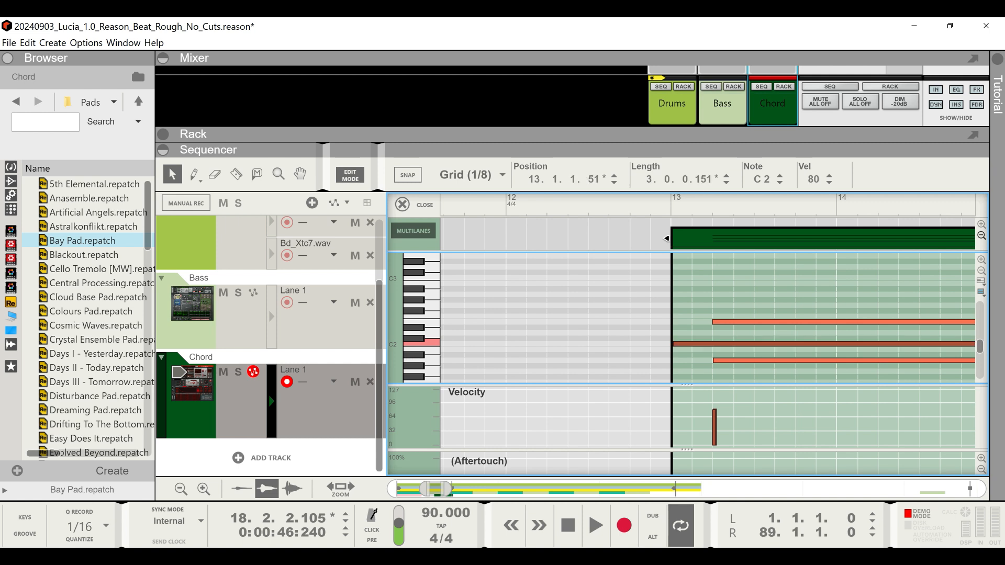
# - Extend the starts of the A1 and E2 notes back to the beginning of bar 13
pyautogui.click(720, 360)
pyautogui.moveTo(714, 360); pyautogui.dragTo(670, 360)
pyautogui.click(704, 327)
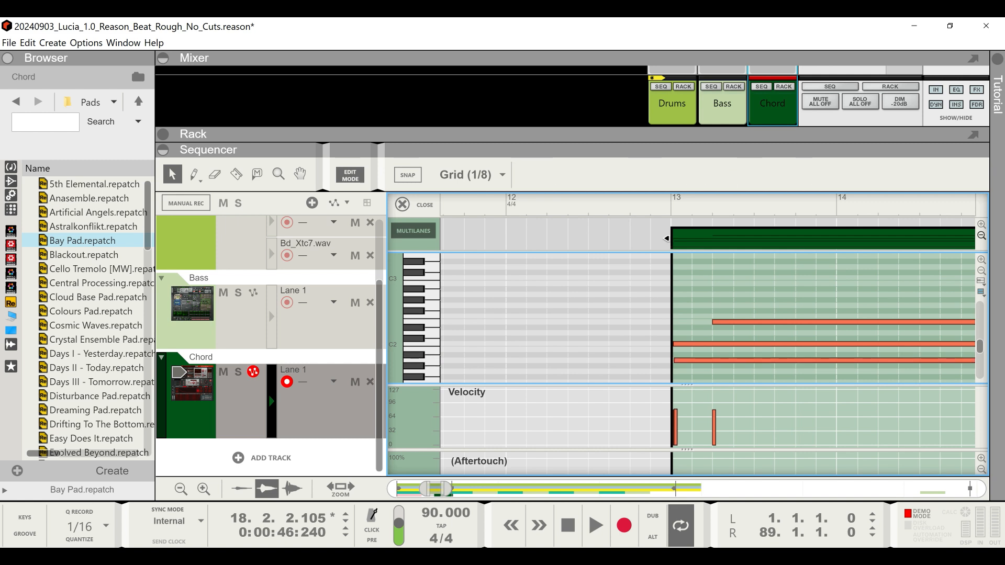
pyautogui.click(704, 361)
pyautogui.click(704, 352)
pyautogui.click(705, 360)
pyautogui.moveTo(670, 360); pyautogui.dragTo(669, 361)
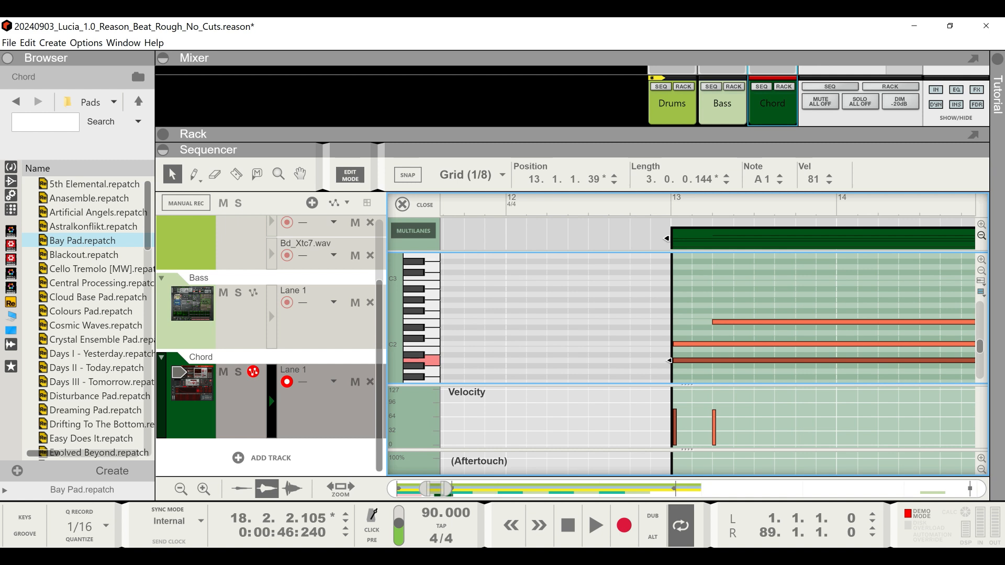
pyautogui.click(708, 322)
pyautogui.moveTo(709, 322); pyautogui.dragTo(670, 321)
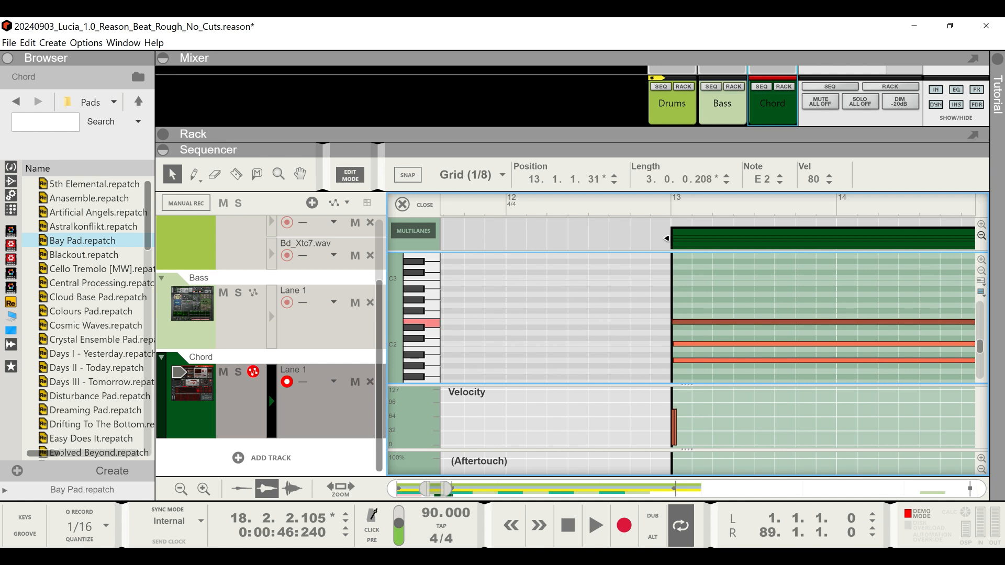
# - Turn snapping back on and shorten all three chord notes so they end at about bar 15
pyautogui.press('s')
pyautogui.moveTo(447, 489); pyautogui.dragTo(504, 489)
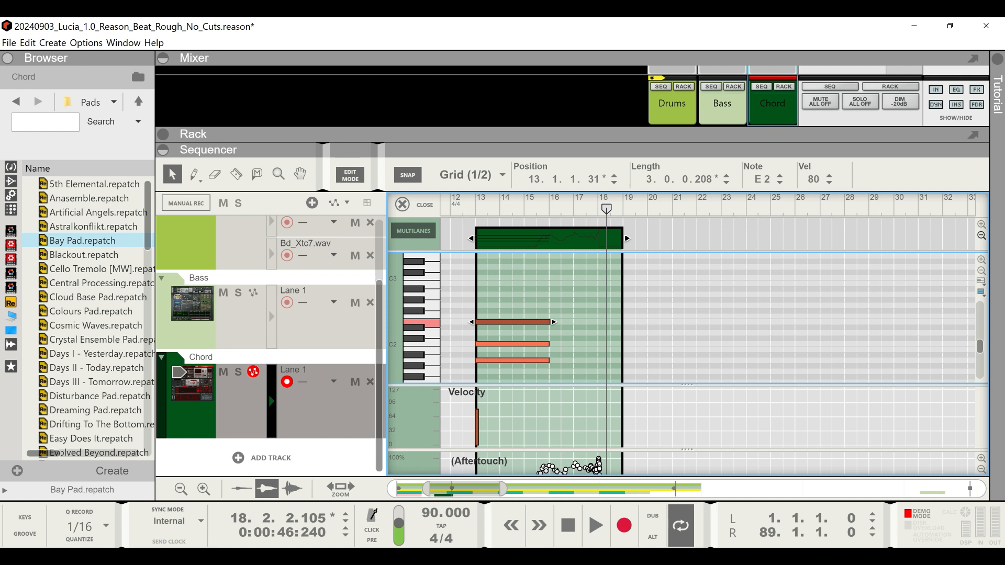
pyautogui.press('Escape')
pyautogui.moveTo(511, 288); pyautogui.dragTo(525, 352)
pyautogui.moveTo(516, 298); pyautogui.dragTo(524, 361)
pyautogui.press('Escape')
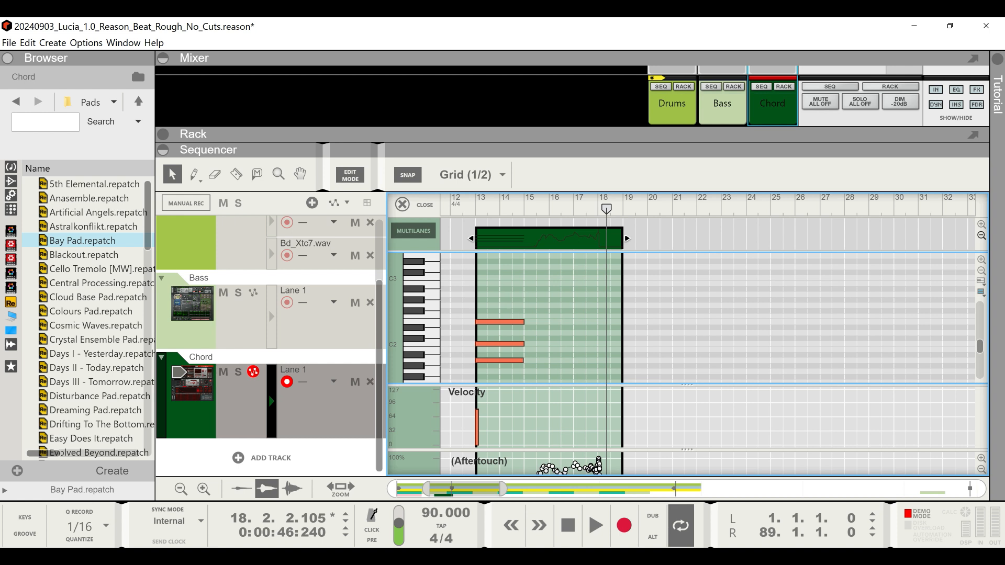
# - With snapping briefly off, fine-tune the end of the A1 note to match the other two notes, and select the whole chord
pyautogui.press('s')
pyautogui.click(510, 360)
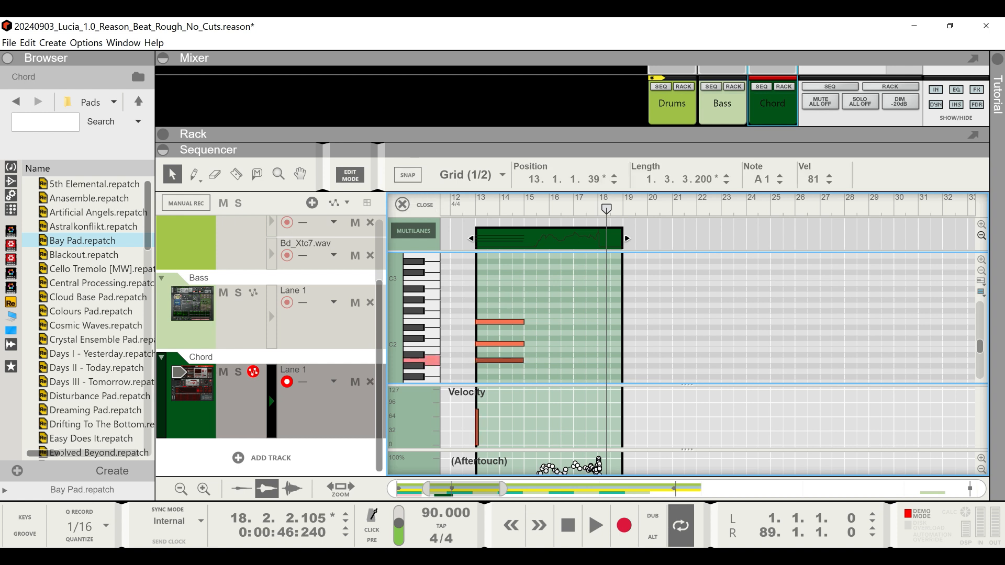
pyautogui.press('s')
pyautogui.moveTo(511, 287); pyautogui.dragTo(526, 373)
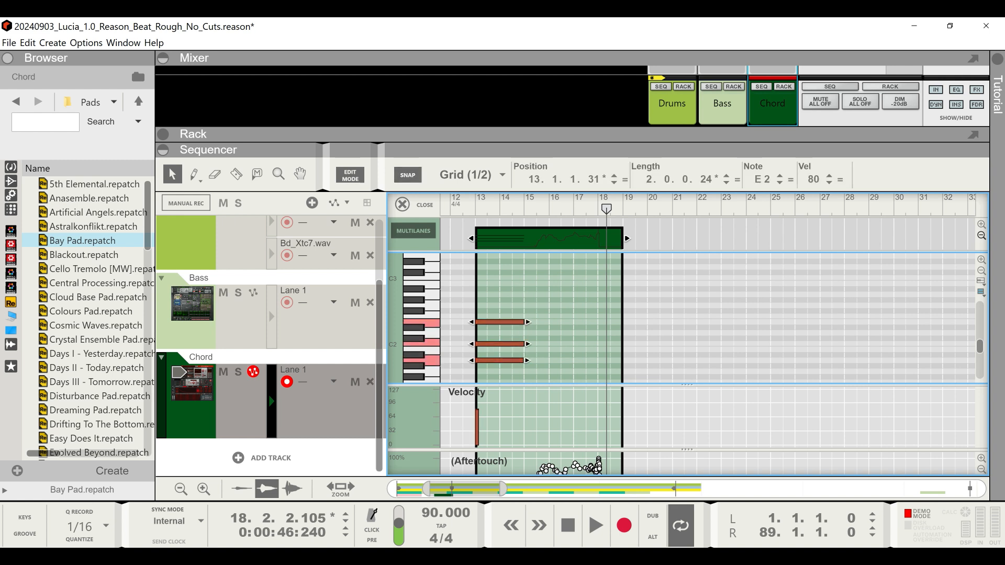
pyautogui.hotkey('ctrl', 'c')
pyautogui.hotkey('ctrl', 'v')
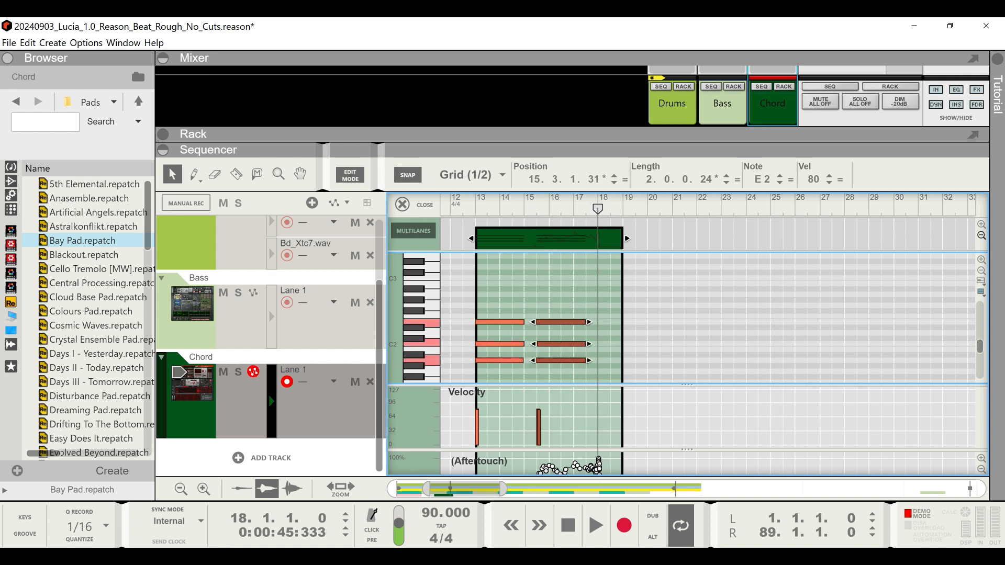
pyautogui.hotkey('ctrl', 'z')
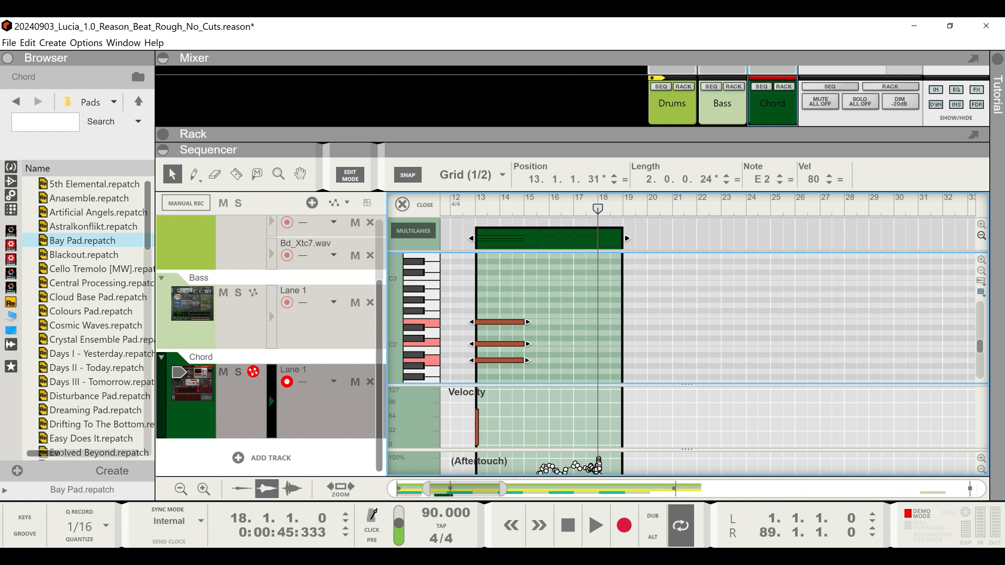
# - Place the playhead at bar 15 and extend the chord clip to a length of 10 bars
pyautogui.moveTo(597, 209); pyautogui.dragTo(524, 209)
pyautogui.moveTo(491, 292); pyautogui.dragTo(495, 363)
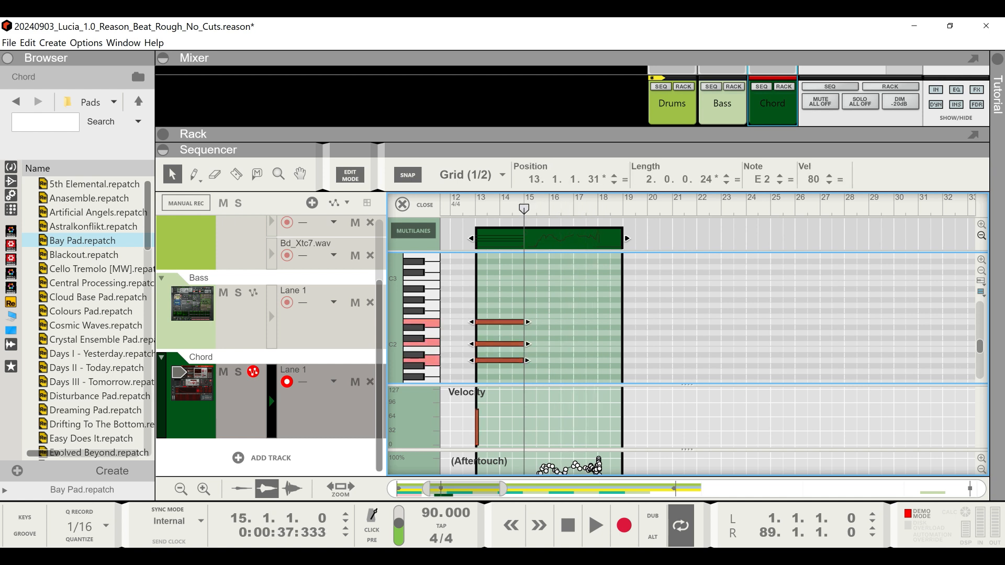
pyautogui.moveTo(626, 239); pyautogui.dragTo(725, 239)
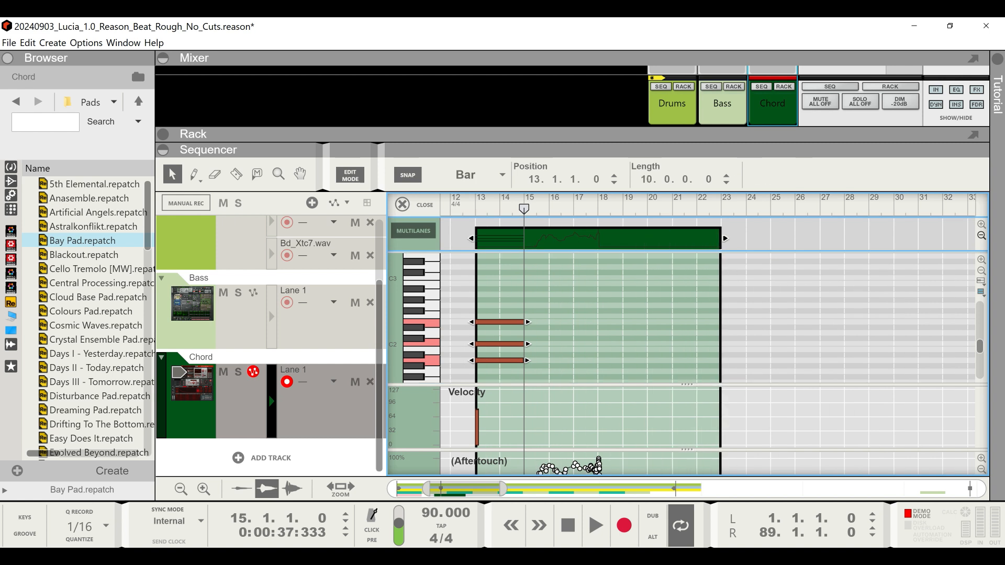
# - Copy the three-note chord and paste it three times in succession after the original
pyautogui.scroll(-4, 681, 318)
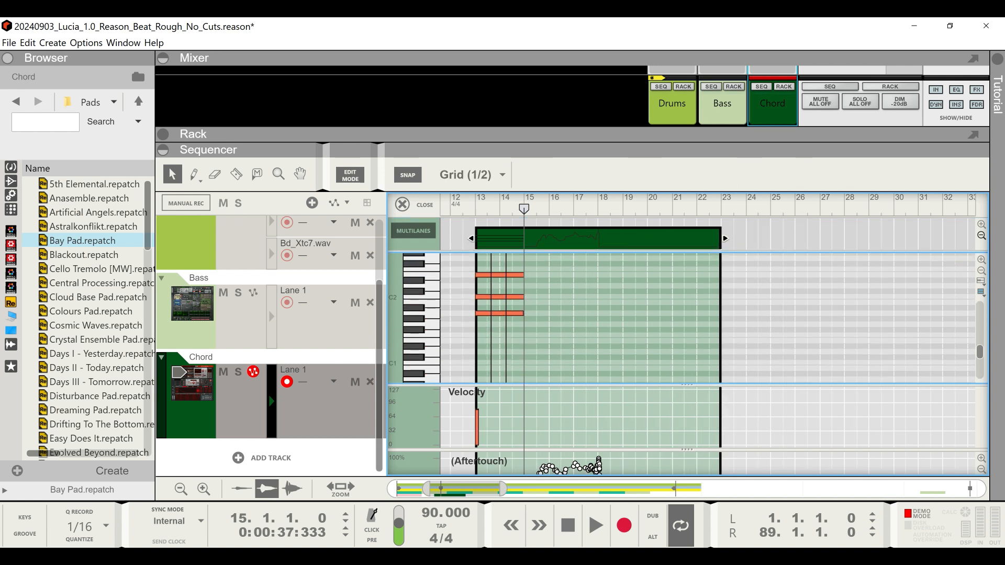
pyautogui.scroll(3, 681, 318)
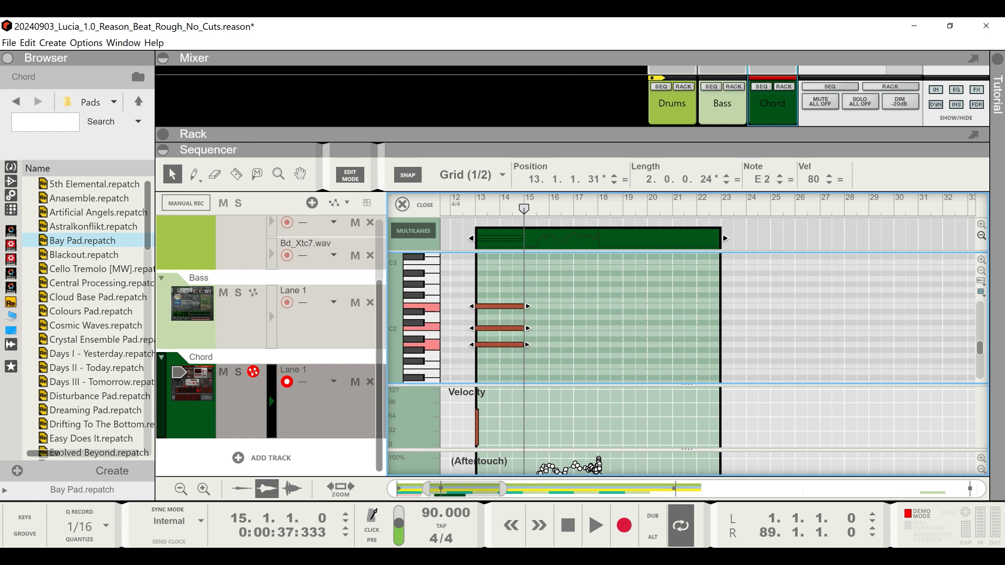
pyautogui.hotkey('ctrl', 'c')
pyautogui.hotkey('ctrl', 'v')
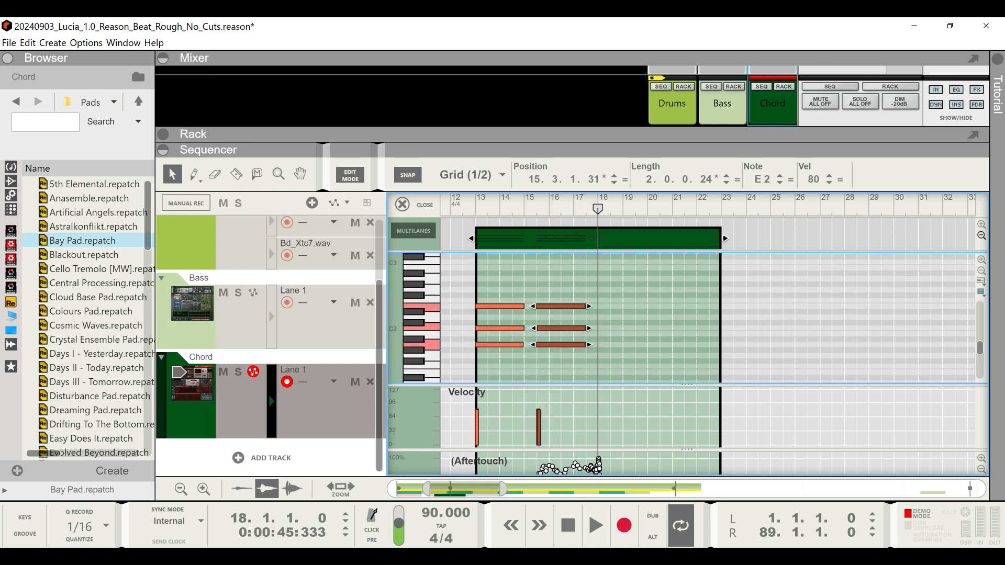
pyautogui.hotkey('ctrl', 'v')
pyautogui.hotkey('ctrl', 'v')
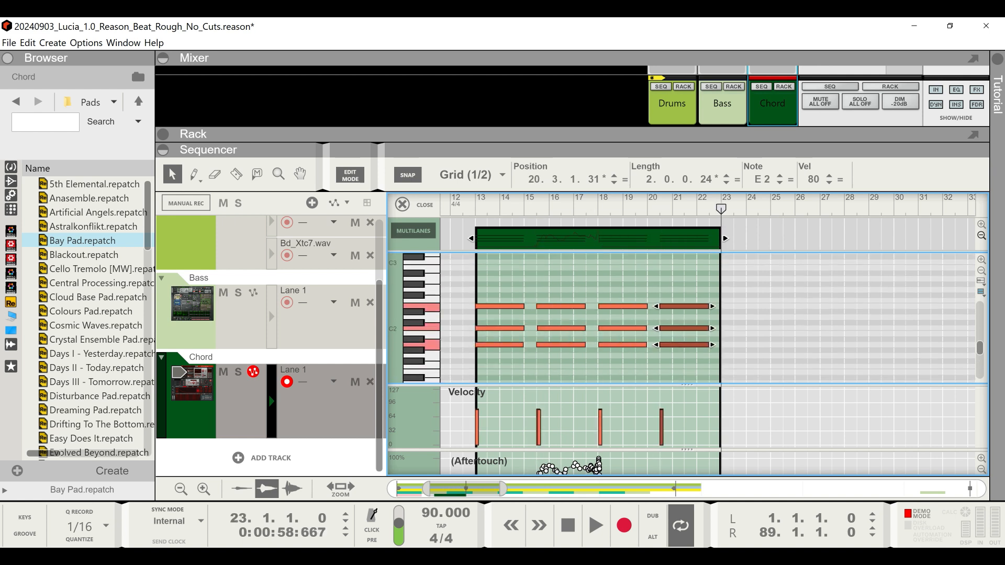
# - Move the pasted chords earlier to close the gaps, so they start at bars 15, 17 and 19
pyautogui.moveTo(565, 287); pyautogui.dragTo(576, 387)
pyautogui.scroll(3, 576, 317)
pyautogui.moveTo(562, 329); pyautogui.dragTo(549, 329)
pyautogui.moveTo(618, 286); pyautogui.dragTo(644, 345)
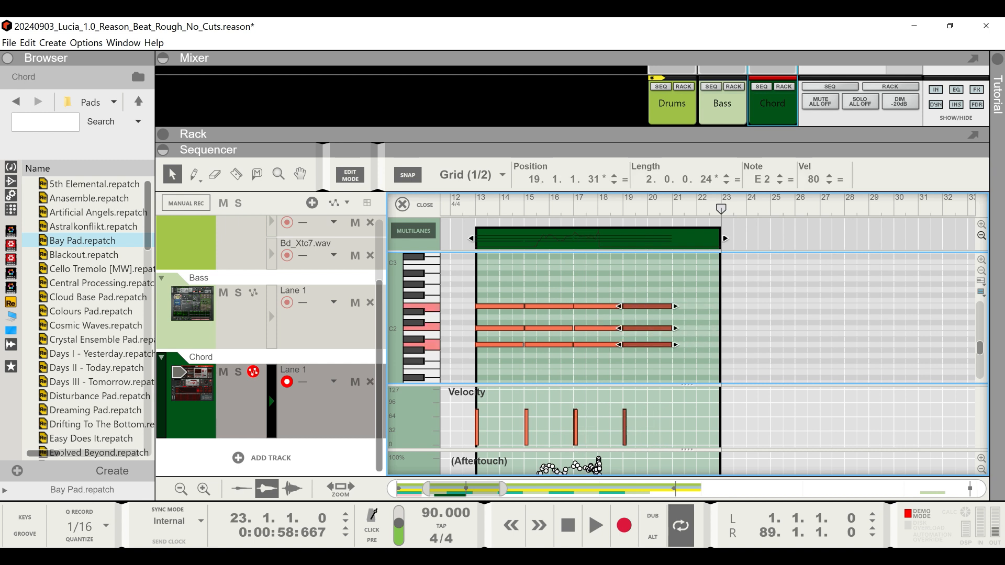
# - Maximize the sequencer, enlarge the Aftertouch lane and delete all recorded aftertouch points from the chord clip
pyautogui.scroll(-1, 644, 463)
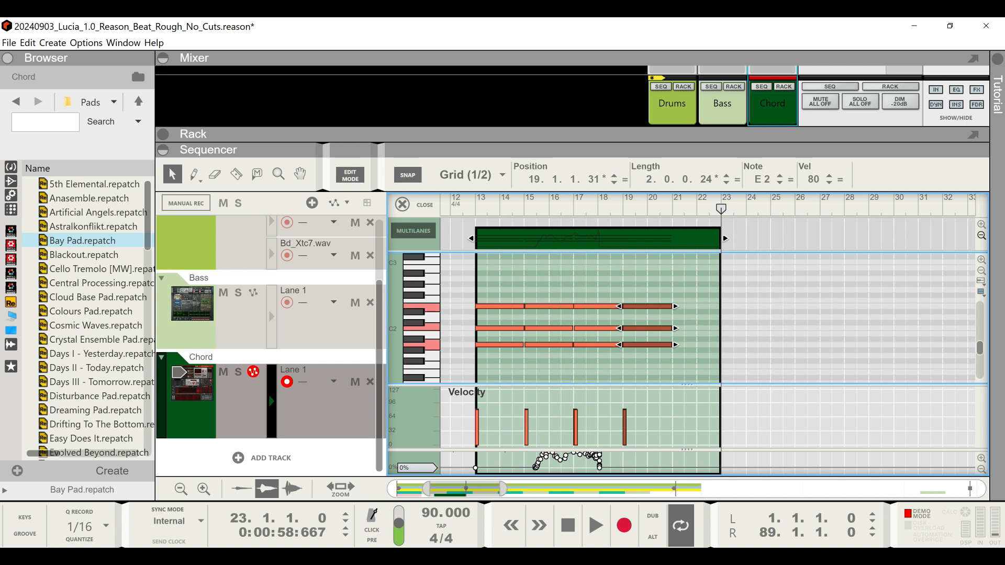
pyautogui.press('F7')
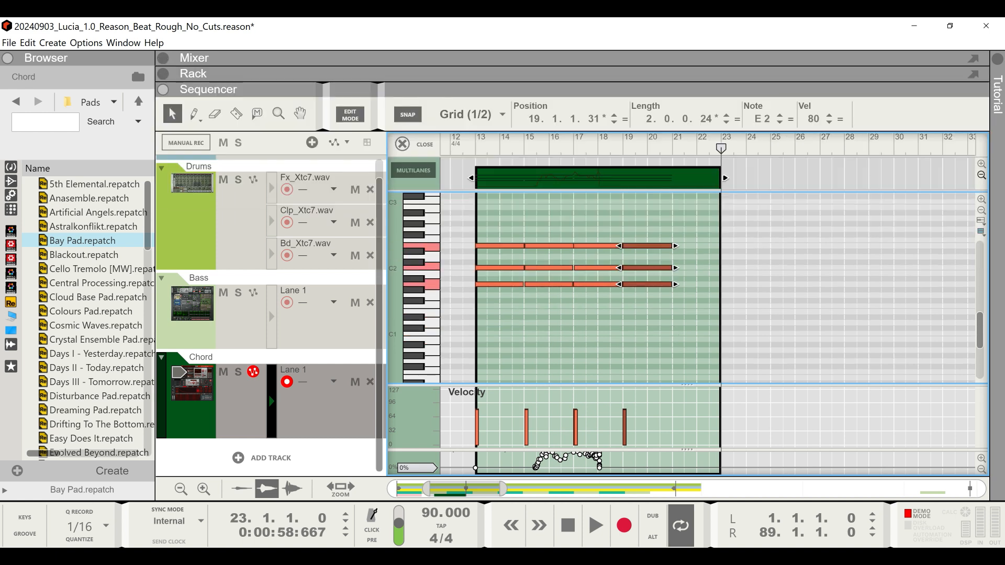
pyautogui.moveTo(686, 449); pyautogui.dragTo(687, 384)
pyautogui.moveTo(677, 427); pyautogui.dragTo(495, 422)
pyautogui.press('Return')
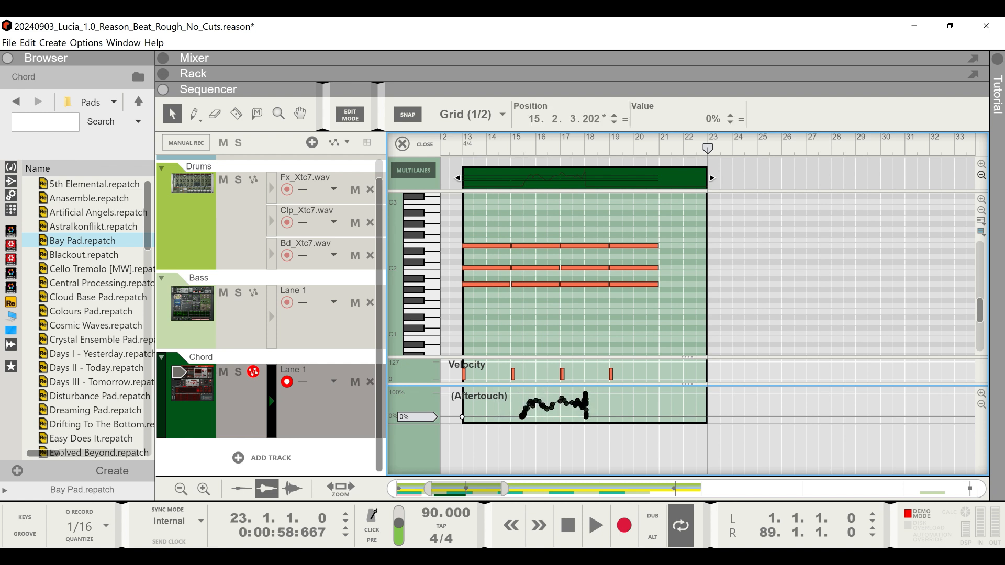
pyautogui.press('Delete')
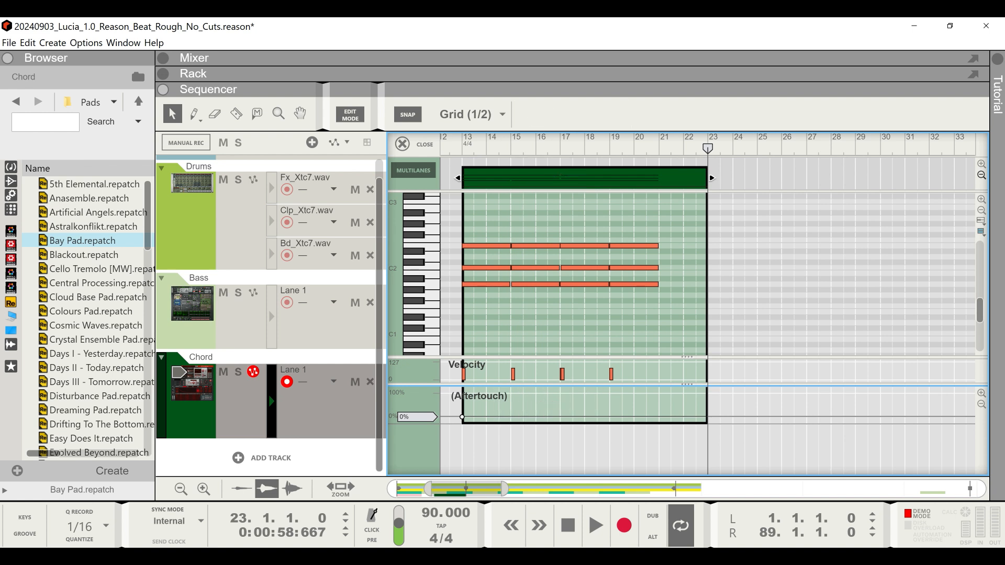
# - Enlarge the note lane again by pushing the Velocity and Aftertouch lanes down
pyautogui.scroll(2, 980, 309)
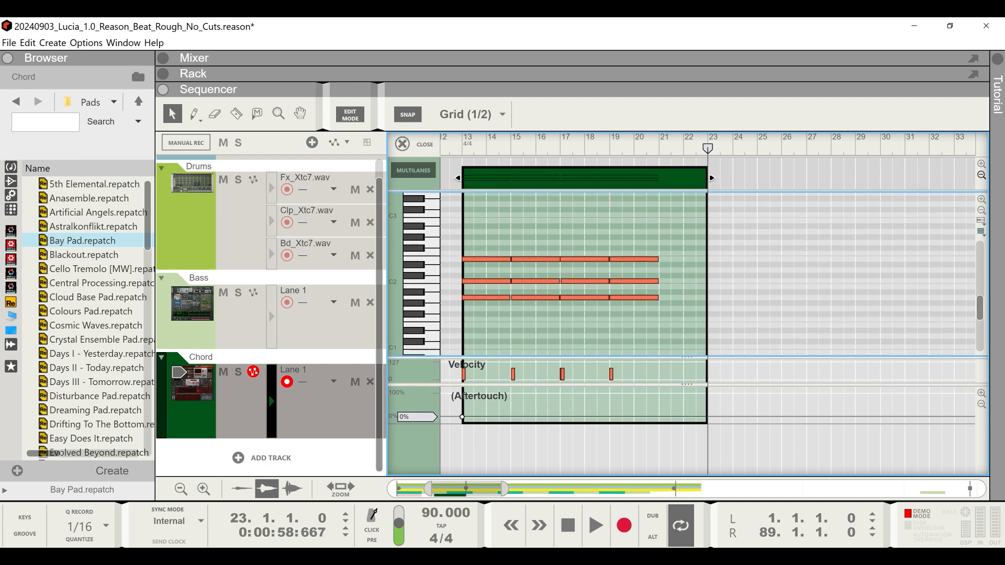
pyautogui.moveTo(686, 358); pyautogui.dragTo(687, 411)
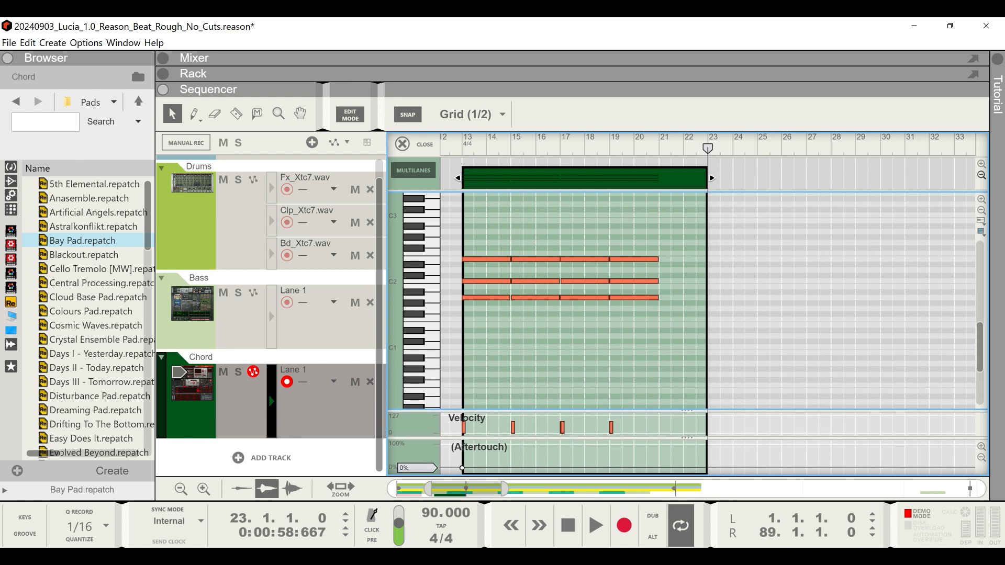
pyautogui.scroll(6, 581, 301)
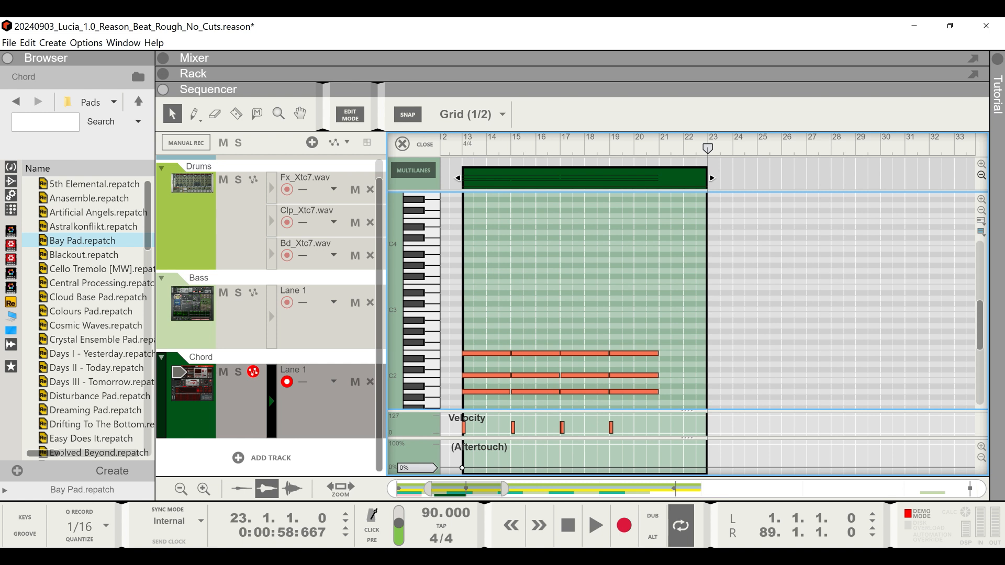
pyautogui.scroll(-3, 581, 301)
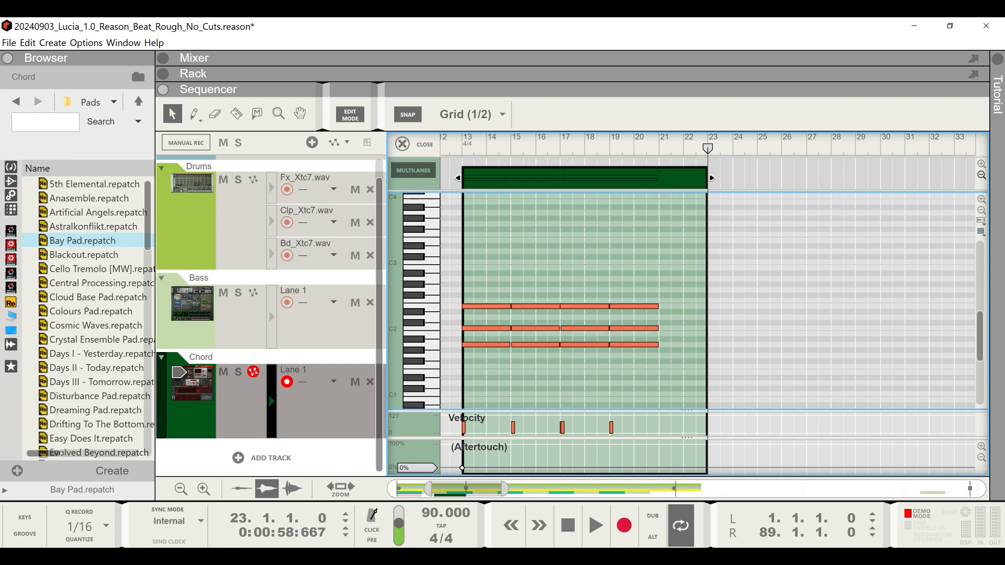
# - Examine the notes of the original chord at bar 13 and its copies at bars 15 and 17
pyautogui.moveTo(541, 271); pyautogui.dragTo(544, 370)
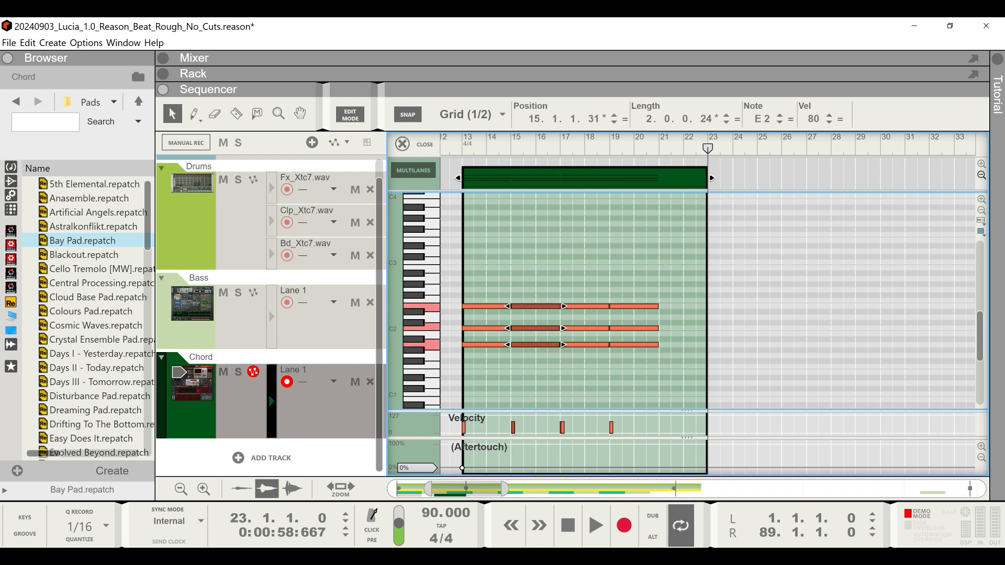
pyautogui.click(544, 370)
pyautogui.click(487, 345)
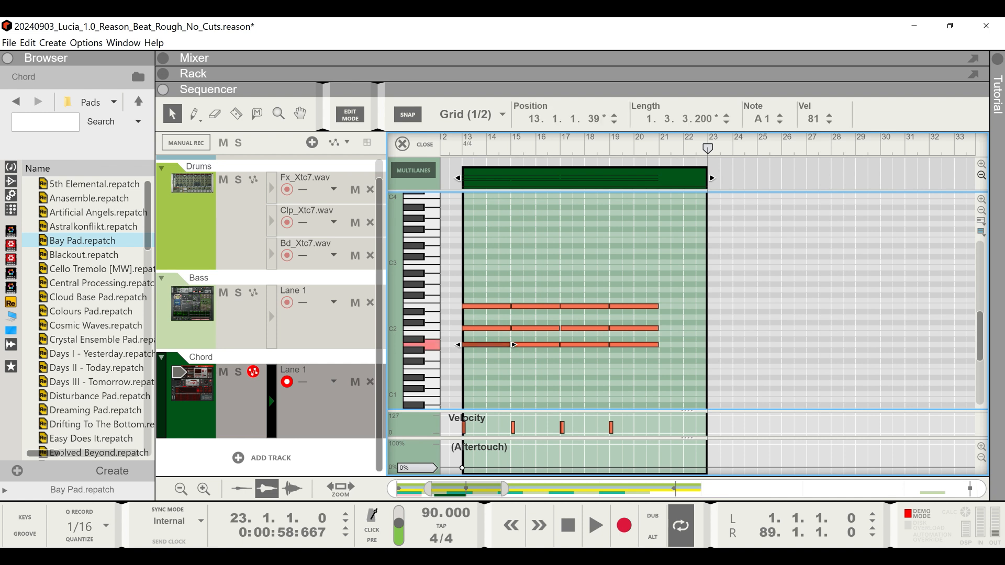
pyautogui.click(535, 345)
pyautogui.click(539, 366)
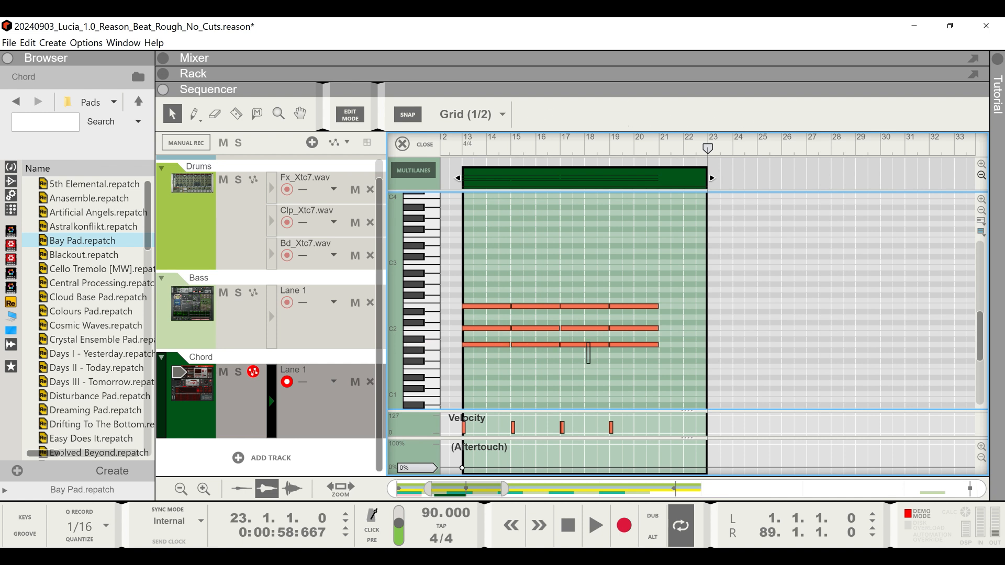
pyautogui.moveTo(586, 297); pyautogui.dragTo(587, 364)
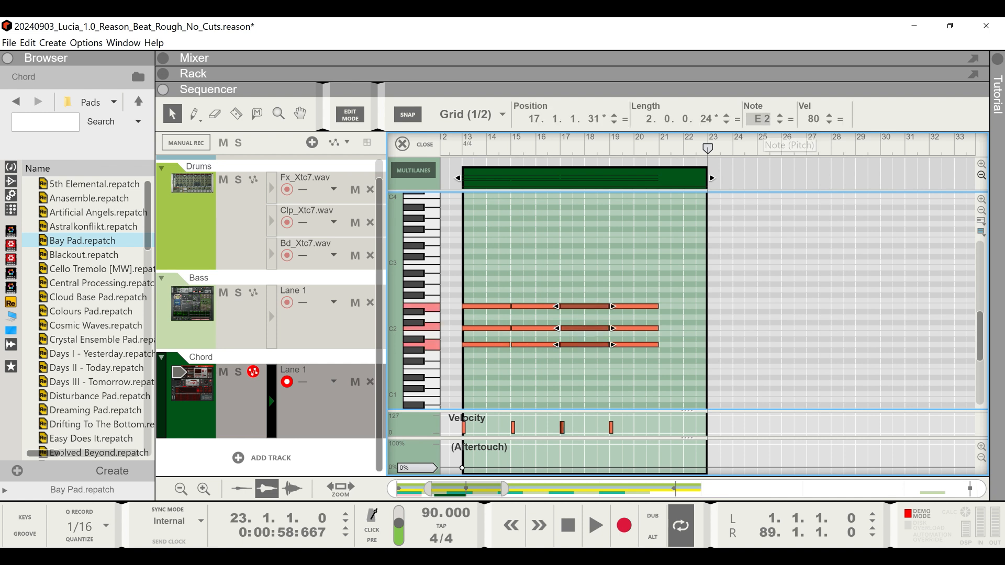
pyautogui.click(628, 278)
pyautogui.click(586, 307)
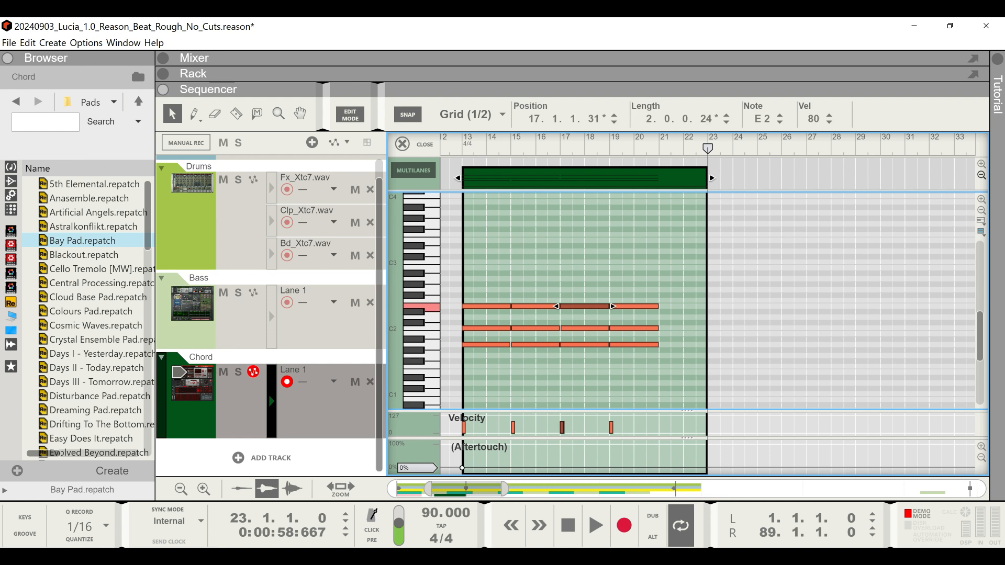
pyautogui.click(618, 278)
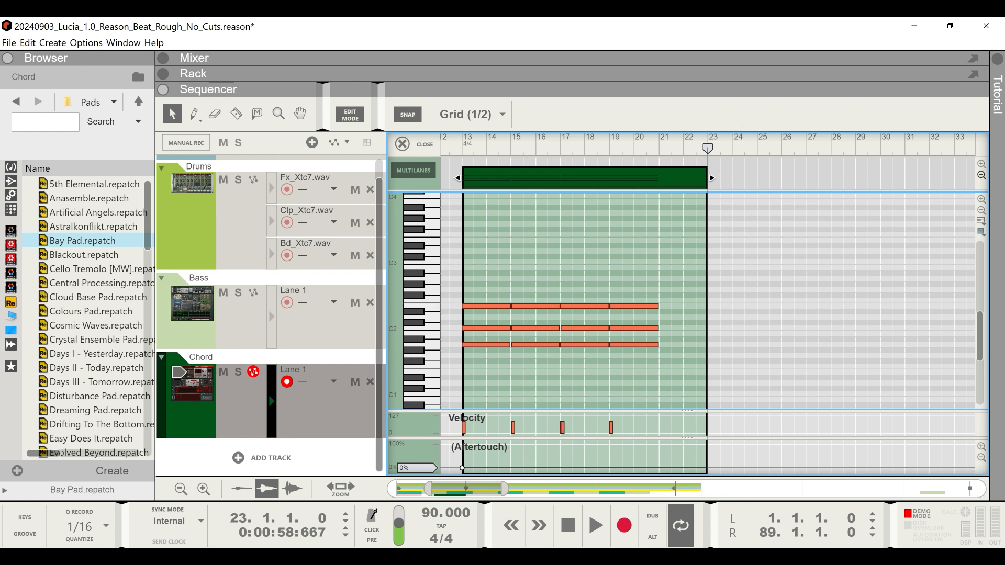
pyautogui.moveTo(530, 360); pyautogui.dragTo(545, 292)
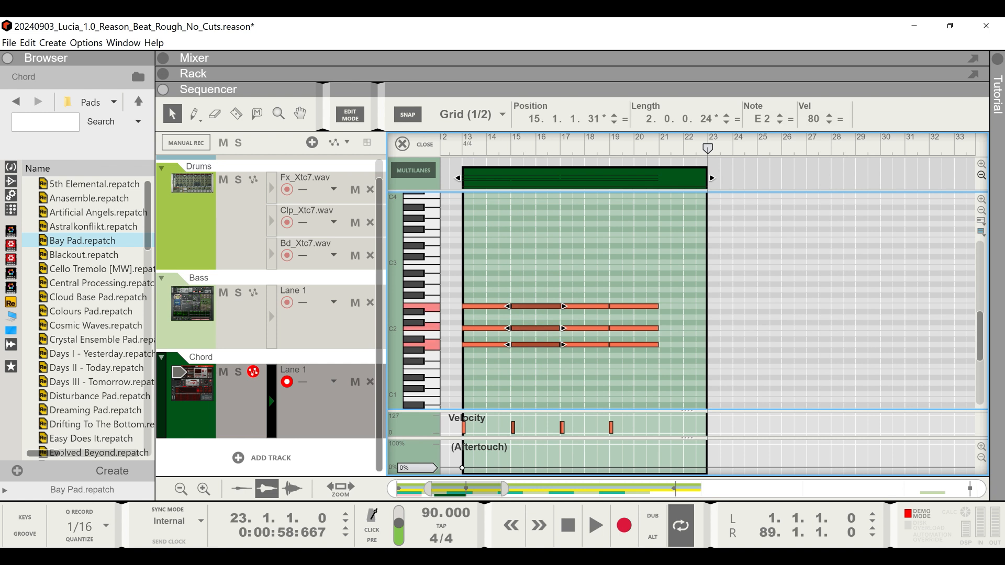
pyautogui.click(536, 345)
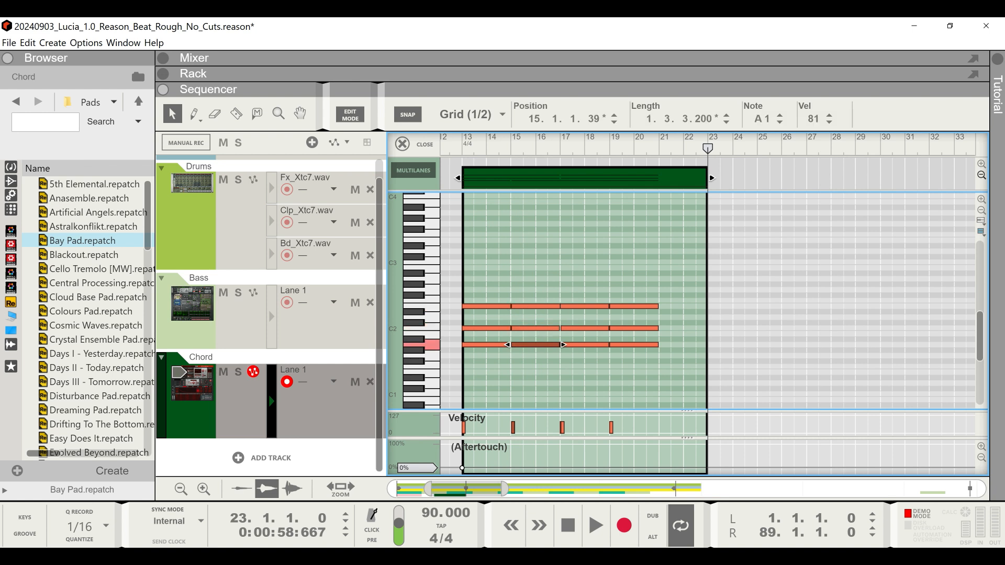
pyautogui.moveTo(548, 362); pyautogui.dragTo(527, 300)
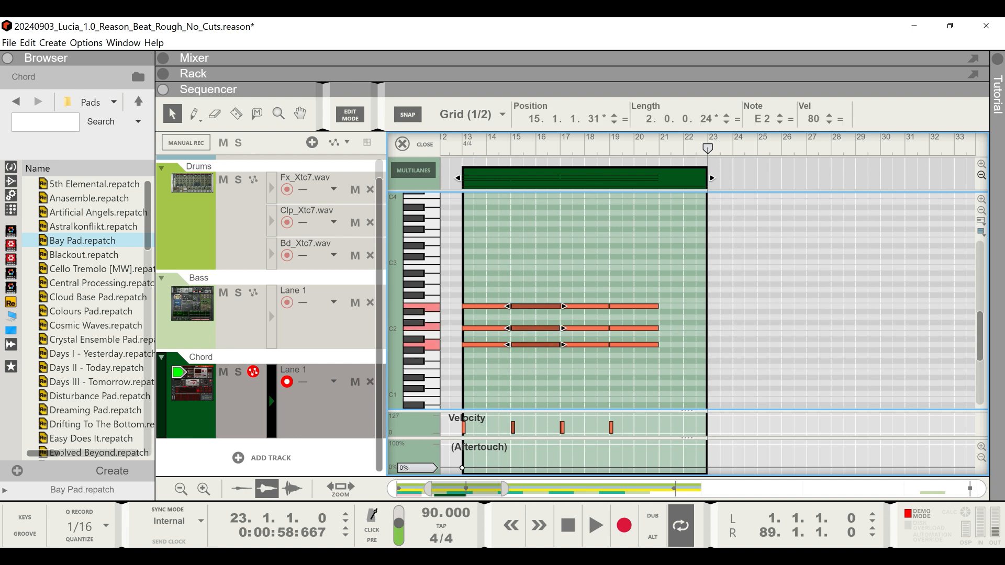
# - Transpose the three-note chord at bar 15 up five semitones, so it spans D2 to A2
pyautogui.moveTo(517, 371); pyautogui.dragTo(553, 281)
pyautogui.press('Up')
pyautogui.press('Up')
pyautogui.press('Up')
pyautogui.press('Up')
pyautogui.press('Up')
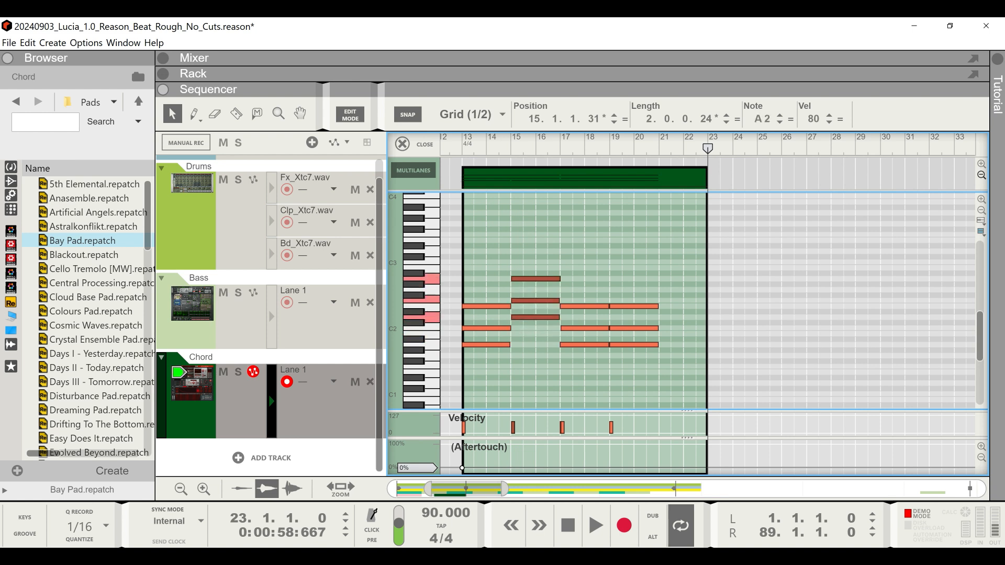
pyautogui.moveTo(539, 279)
pyautogui.mouseDown()
pyautogui.moveTo(550, 274)
pyautogui.moveTo(539, 279)
pyautogui.mouseUp()
pyautogui.click(535, 317)
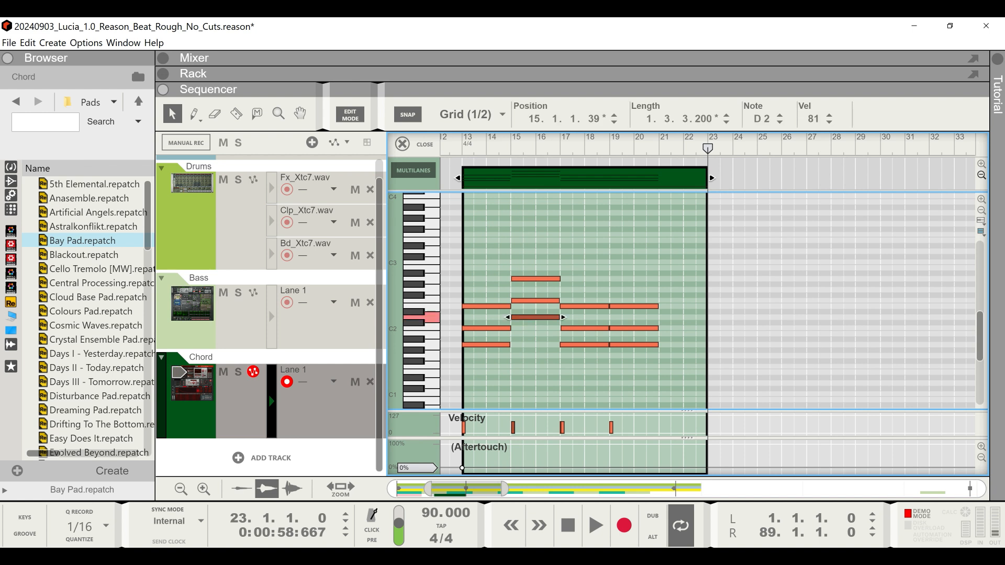
pyautogui.click(535, 356)
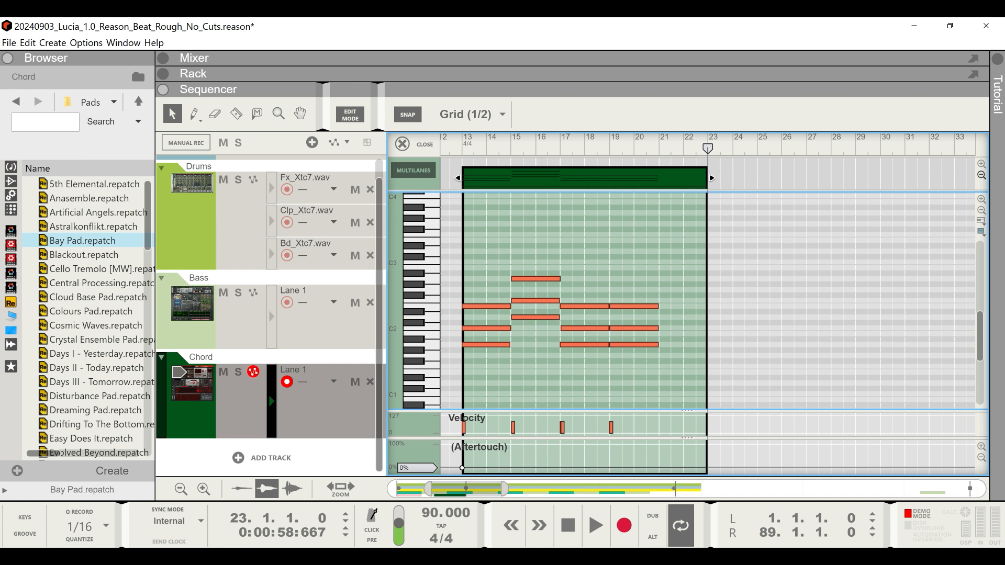
# - Compare the pitches in the bar 13 and bar 15 chords with the untransposed chord at bar 17
pyautogui.moveTo(579, 347); pyautogui.dragTo(589, 287)
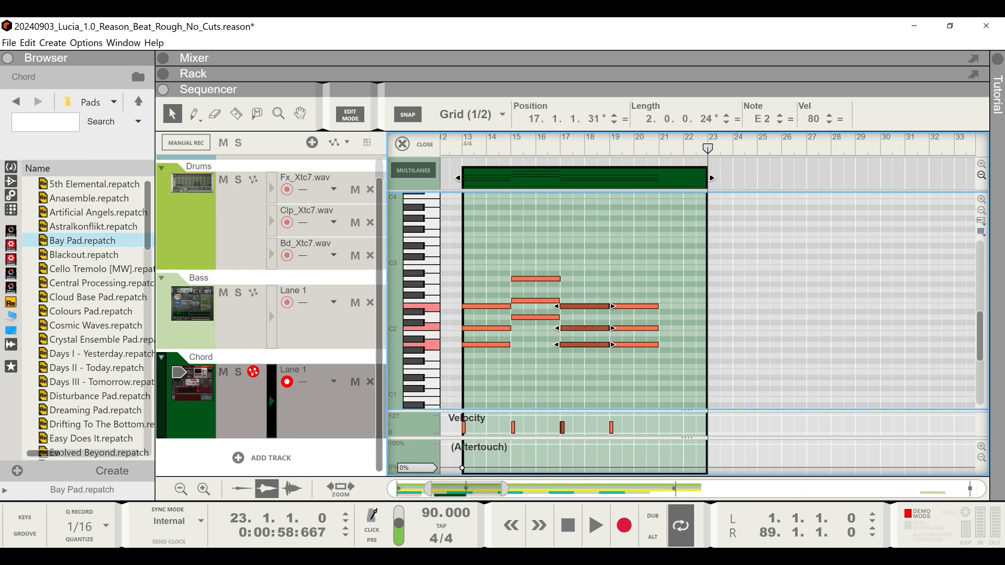
pyautogui.moveTo(576, 340); pyautogui.dragTo(576, 303)
pyautogui.click(575, 317)
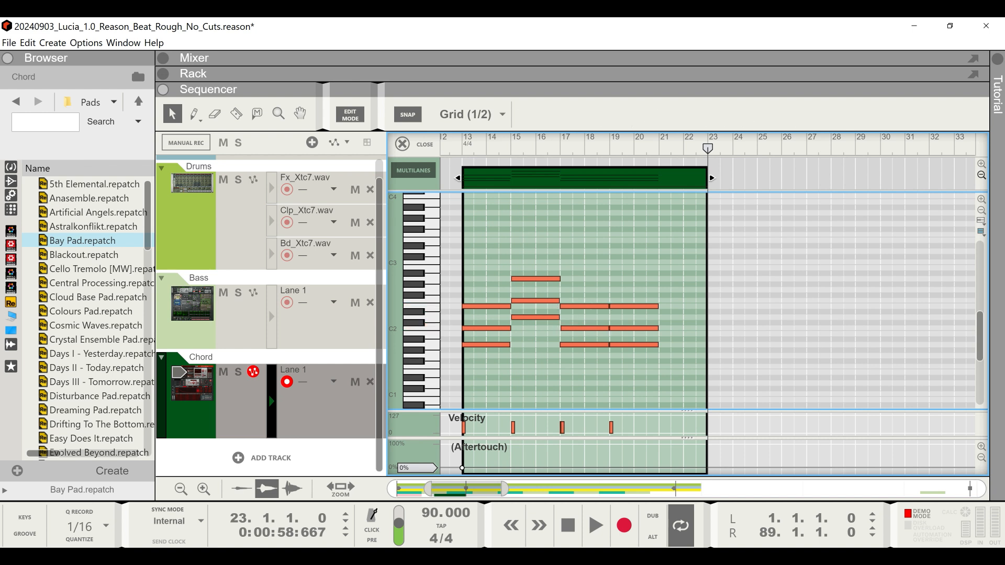
pyautogui.moveTo(592, 353); pyautogui.dragTo(593, 286)
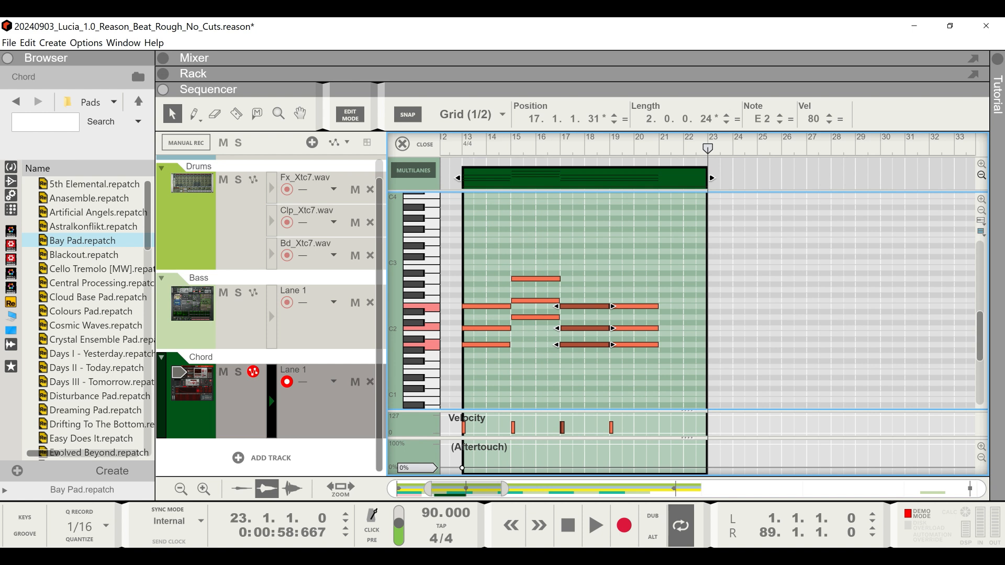
pyautogui.click(592, 286)
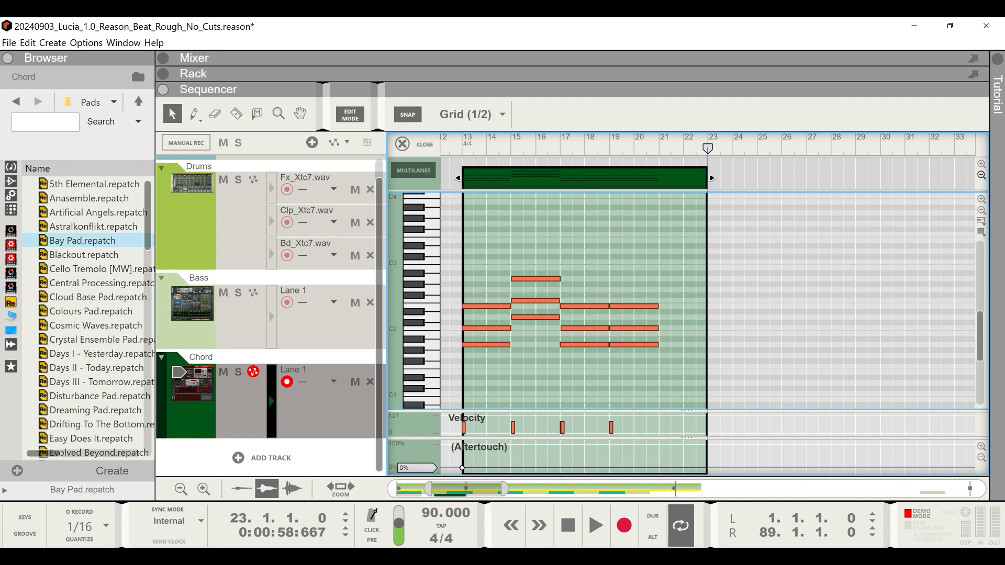
pyautogui.click(486, 345)
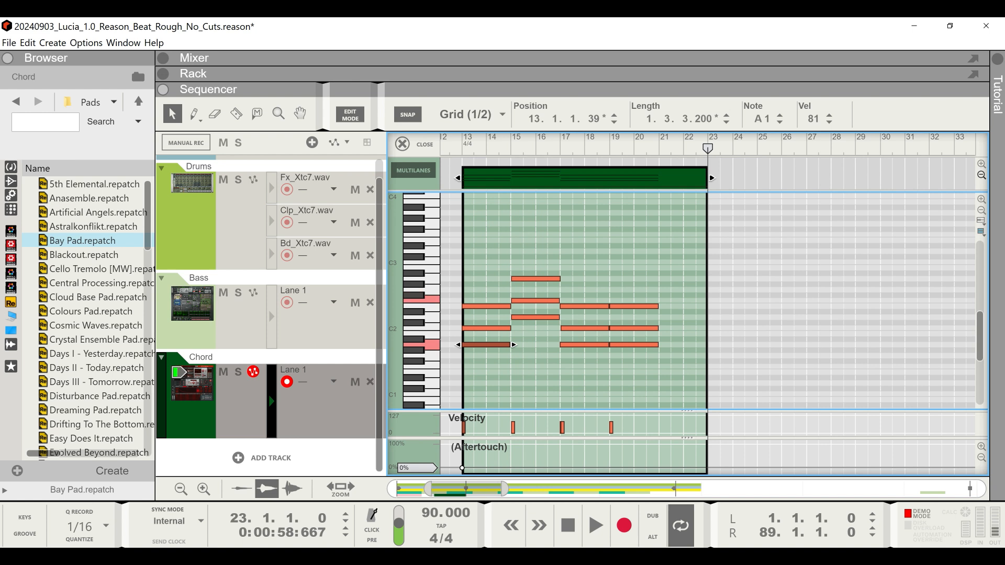
pyautogui.press('Right')
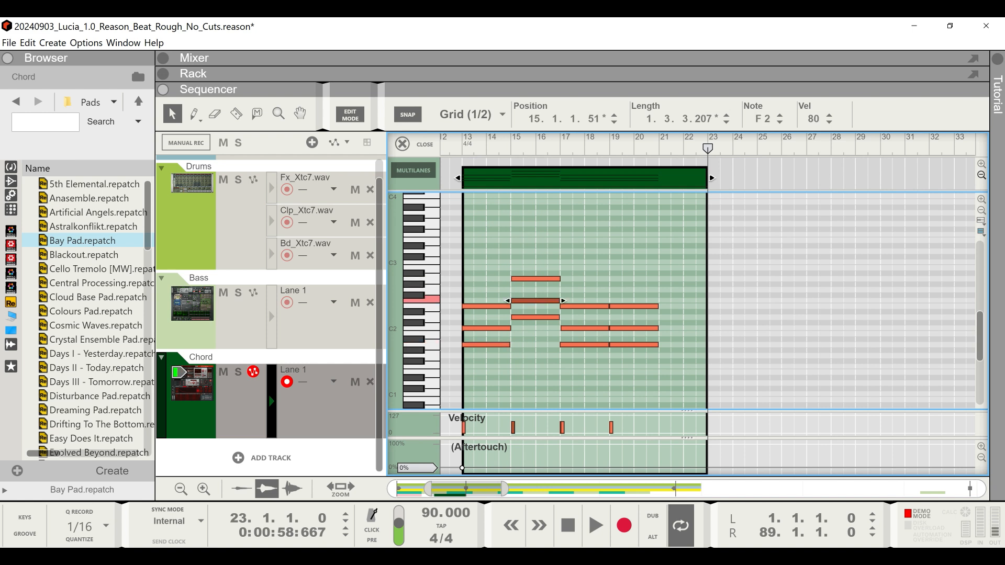
pyautogui.press('Escape')
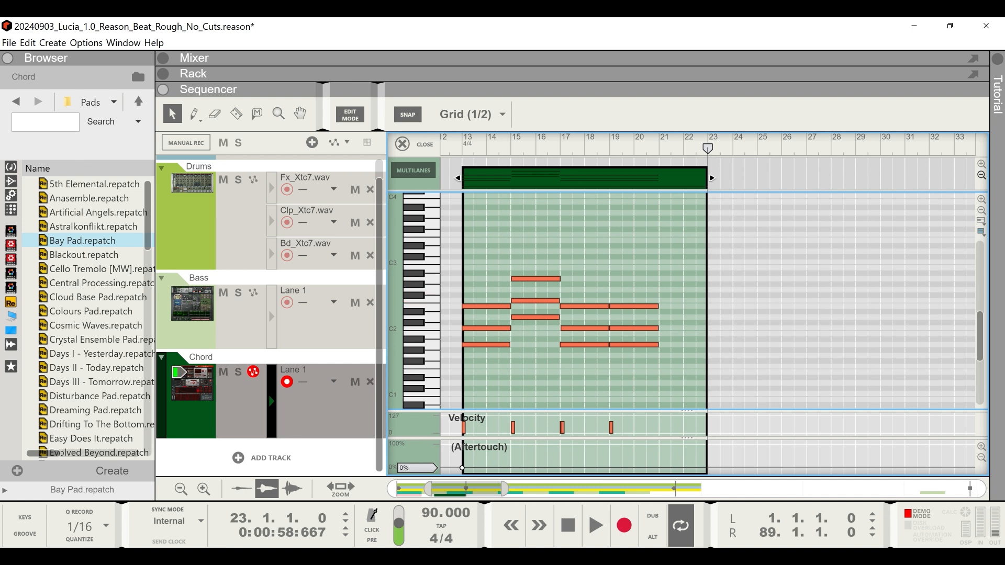
pyautogui.click(536, 318)
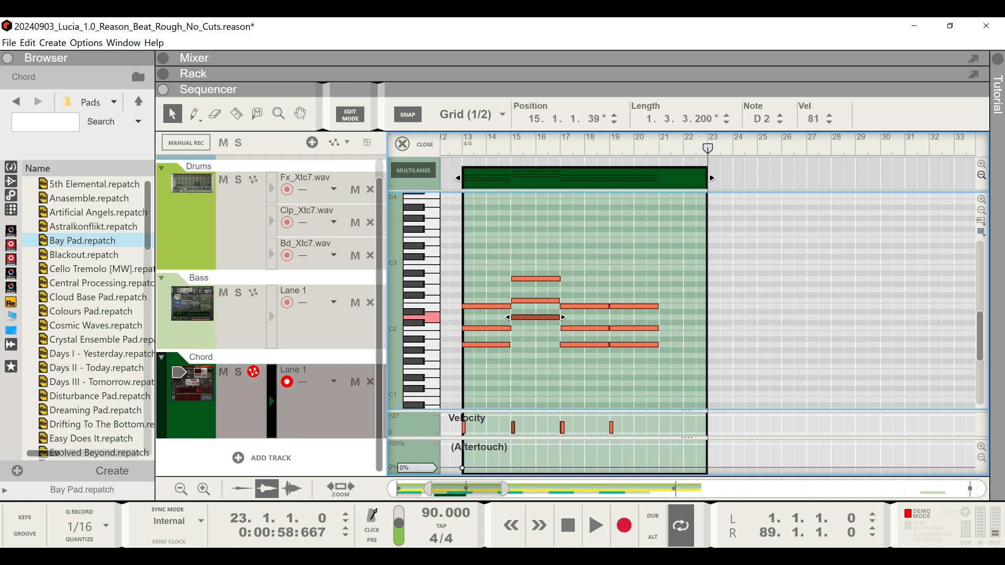
pyautogui.click(487, 307)
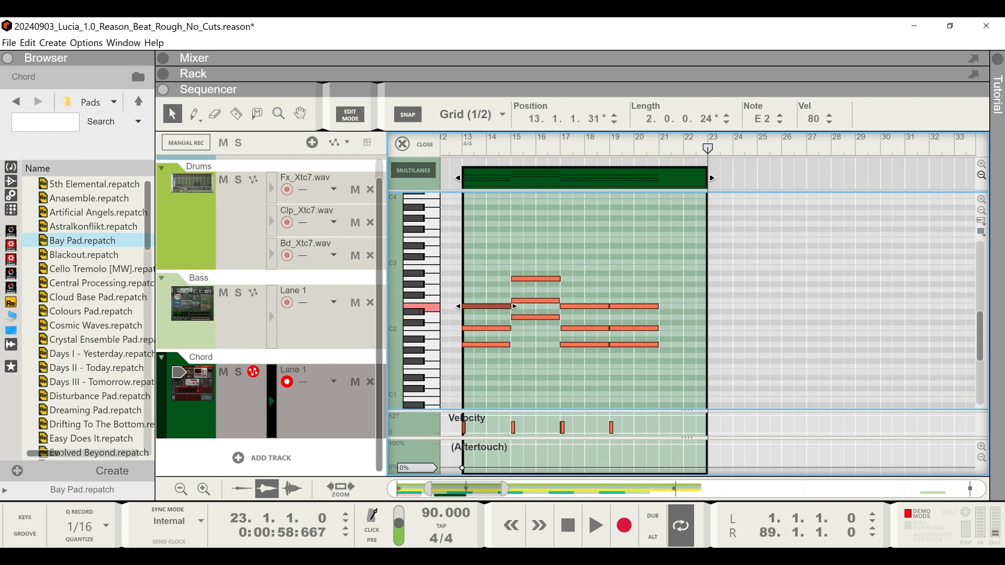
pyautogui.click(487, 261)
# - Transpose the three-note chord at bar 17 up until it spans F2 to C3
pyautogui.moveTo(486, 307)
pyautogui.mouseDown()
pyautogui.moveTo(486, 295)
pyautogui.moveTo(487, 306)
pyautogui.mouseUp()
pyautogui.moveTo(611, 386); pyautogui.dragTo(579, 275)
pyautogui.click(582, 261)
pyautogui.moveTo(583, 359); pyautogui.dragTo(583, 251)
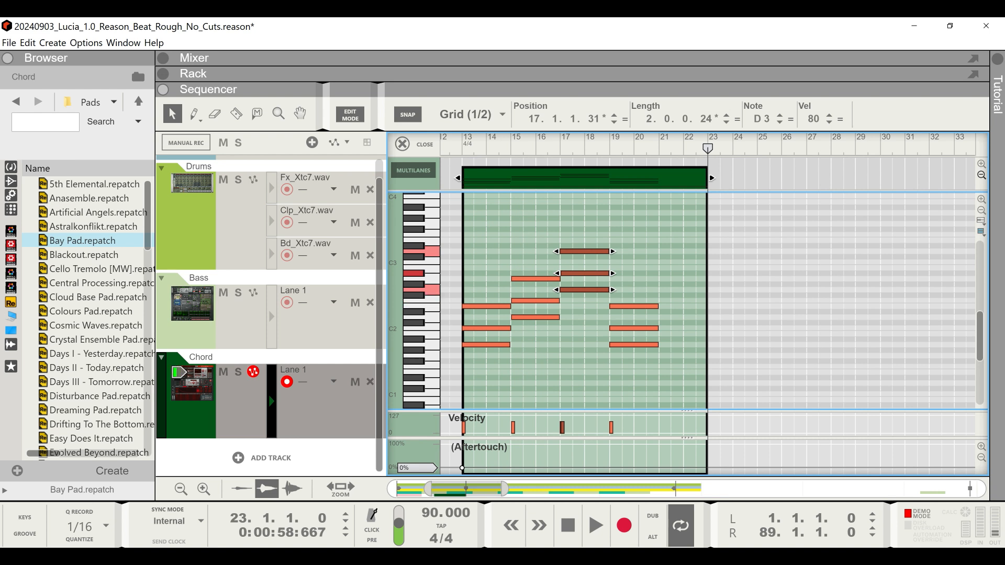
pyautogui.click(634, 280)
pyautogui.moveTo(580, 231); pyautogui.dragTo(584, 309)
pyautogui.moveTo(583, 273); pyautogui.dragTo(584, 285)
pyautogui.click(634, 280)
pyautogui.click(536, 301)
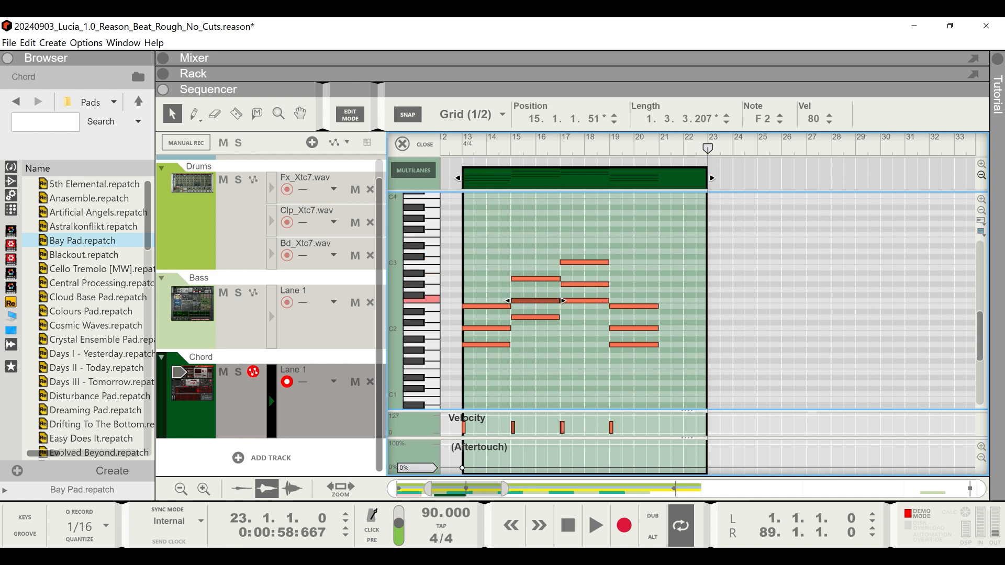
pyautogui.click(584, 335)
# - Move the lowest note of the chord at bar 19 up one octave to A2
pyautogui.moveTo(639, 359); pyautogui.dragTo(643, 292)
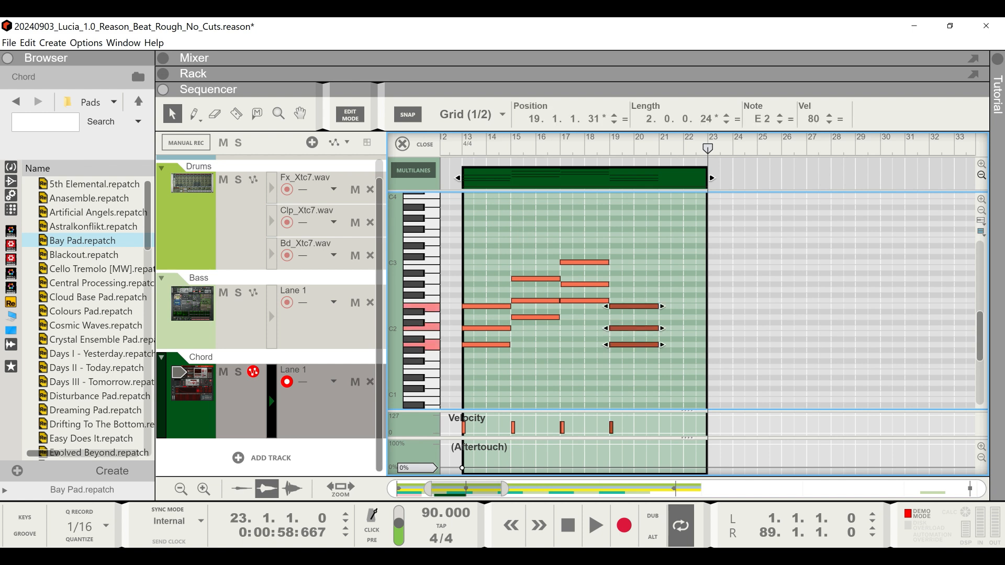
pyautogui.press('Escape')
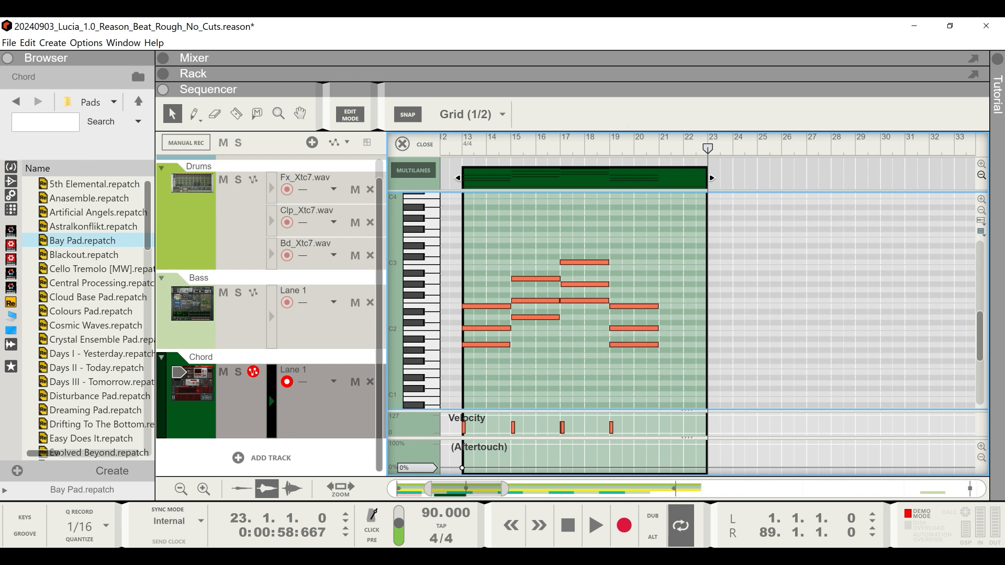
pyautogui.click(634, 306)
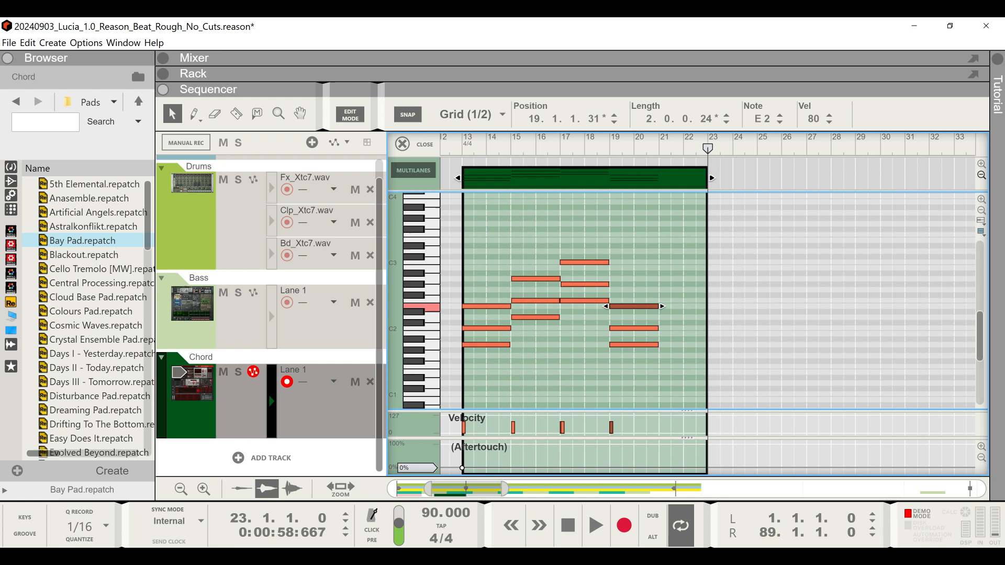
pyautogui.press('Down')
pyautogui.press('Down')
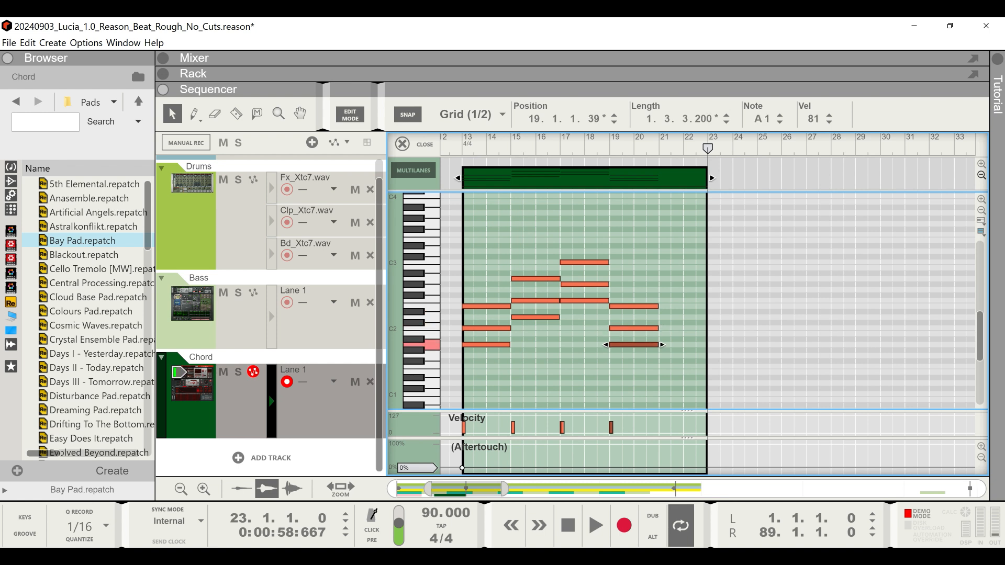
pyautogui.press('Escape')
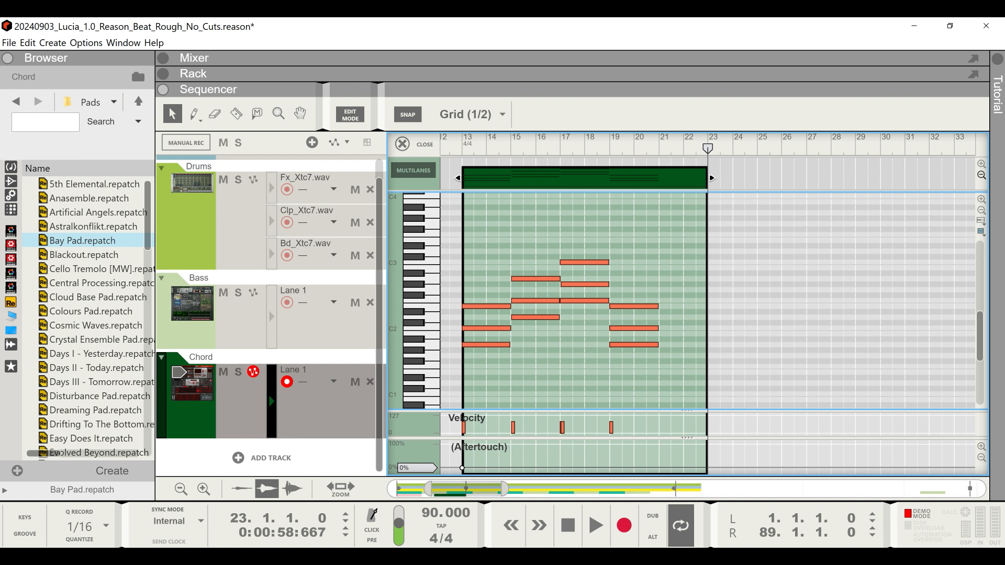
pyautogui.moveTo(634, 344); pyautogui.dragTo(633, 279)
pyautogui.click(681, 291)
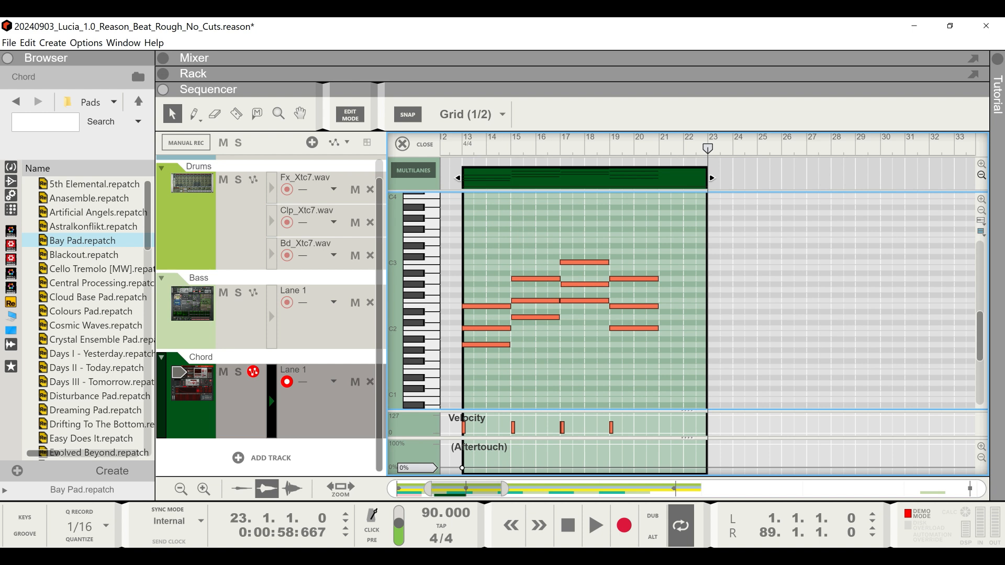
# - Move the C2 note of the chord at bar 19 down one octave to C1
pyautogui.click(634, 328)
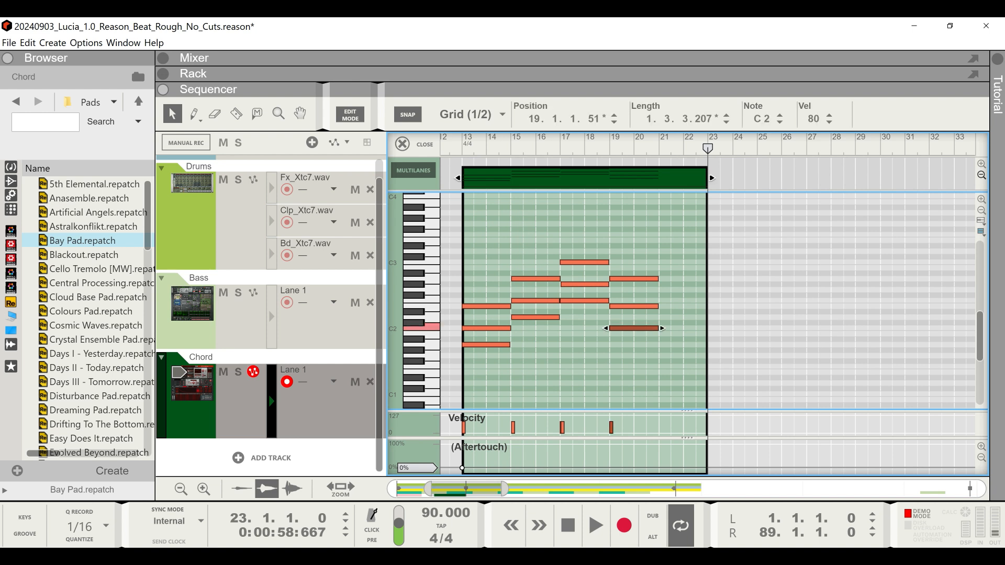
pyautogui.click(634, 278)
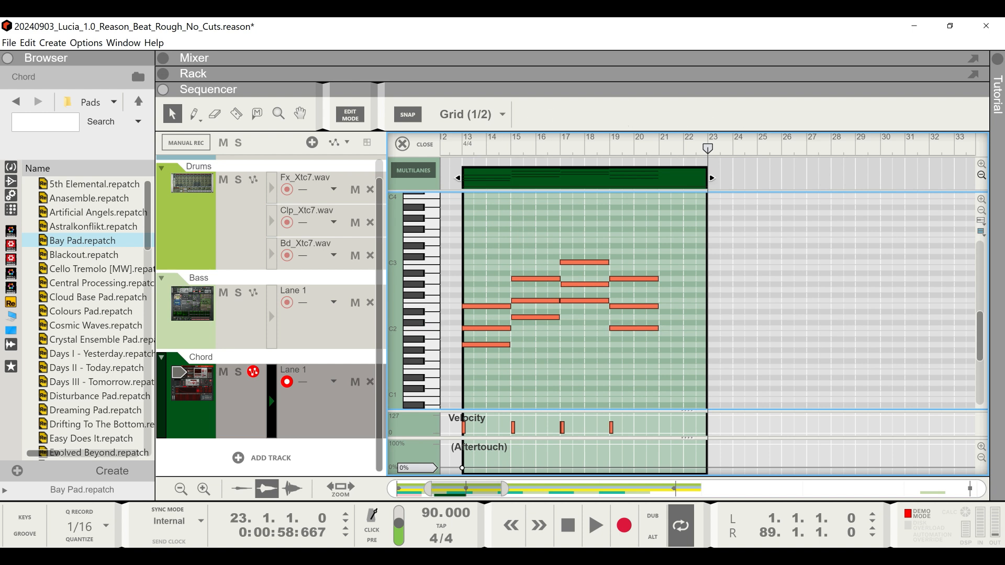
pyautogui.moveTo(634, 278); pyautogui.dragTo(634, 394)
pyautogui.press('Escape')
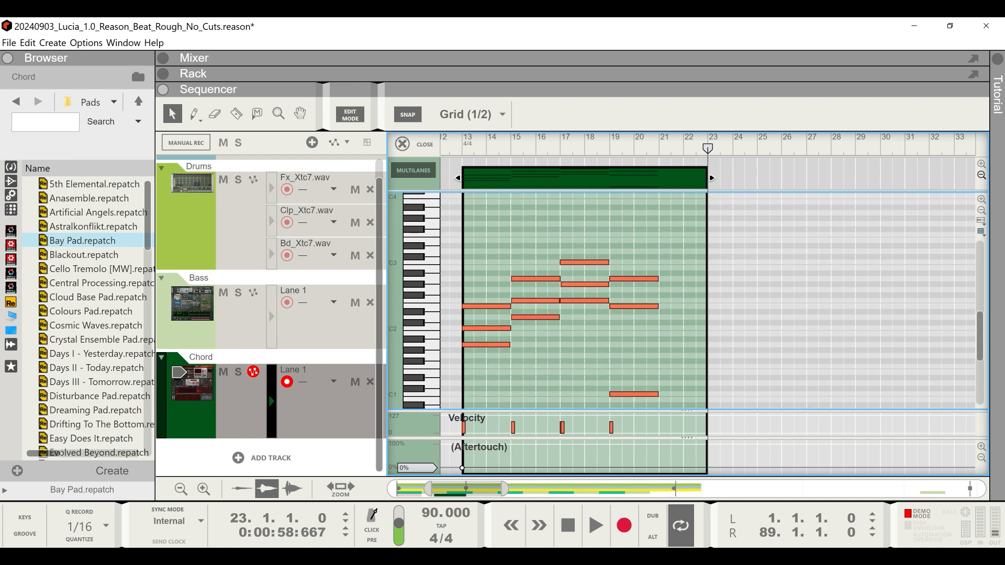
pyautogui.moveTo(634, 394)
pyautogui.mouseDown()
pyautogui.moveTo(634, 328)
pyautogui.moveTo(634, 394)
pyautogui.mouseUp()
pyautogui.click(634, 367)
pyautogui.scroll(-3, 576, 301)
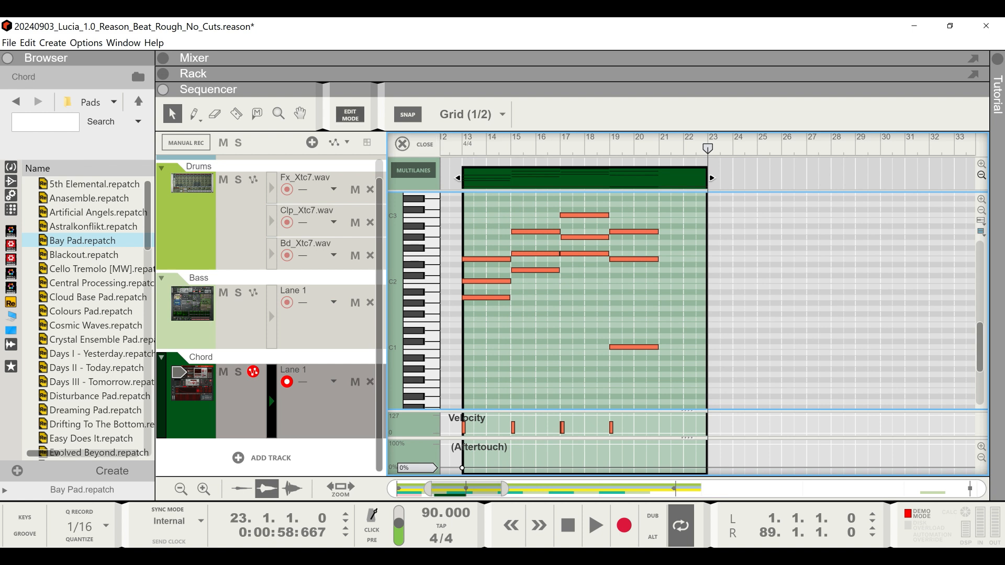
# - Leave the clip's note editor, move the chord clip to bar 9 and shorten it to eight bars
pyautogui.hotkey('ctrl', 'e')
pyautogui.hscroll(-3, 524, 406)
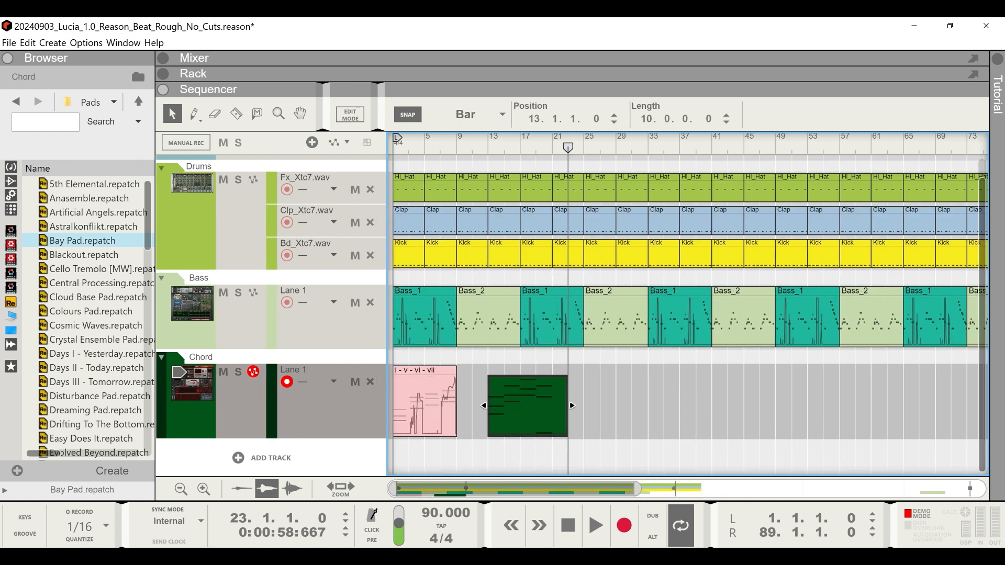
pyautogui.moveTo(524, 406)
pyautogui.mouseDown()
pyautogui.moveTo(492, 406)
pyautogui.moveTo(521, 406)
pyautogui.mouseUp()
# - Try Pink and Wheat as the clip color of the chord clip at bar 9
pyautogui.rightClick(509, 409)
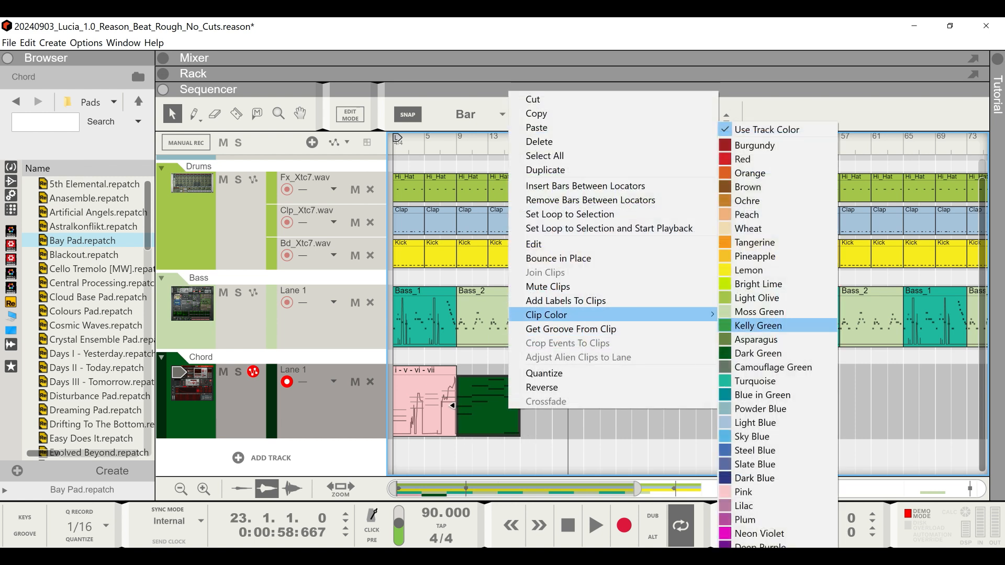
pyautogui.moveTo(575, 314)
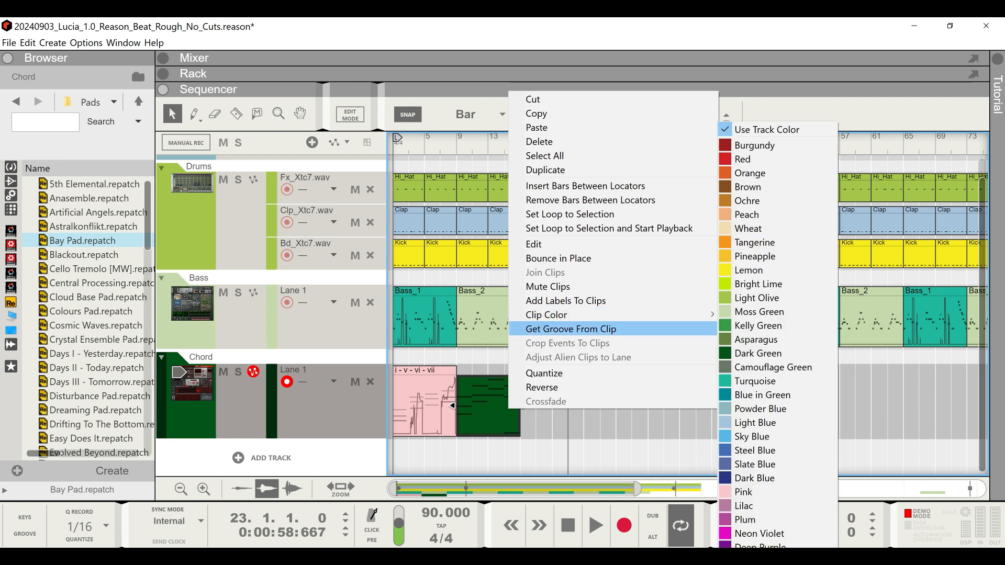
pyautogui.click(743, 493)
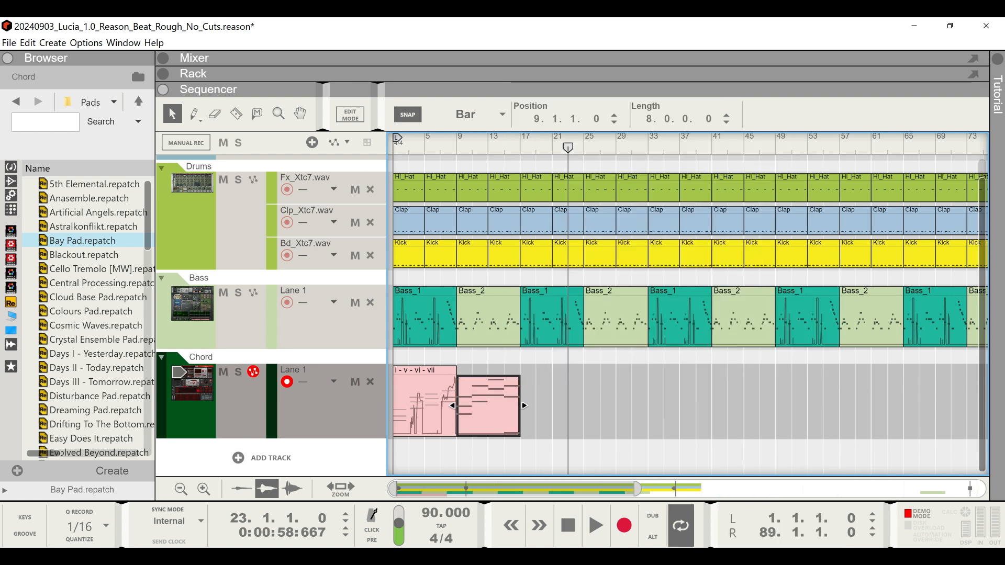
pyautogui.rightClick(510, 416)
pyautogui.moveTo(576, 322)
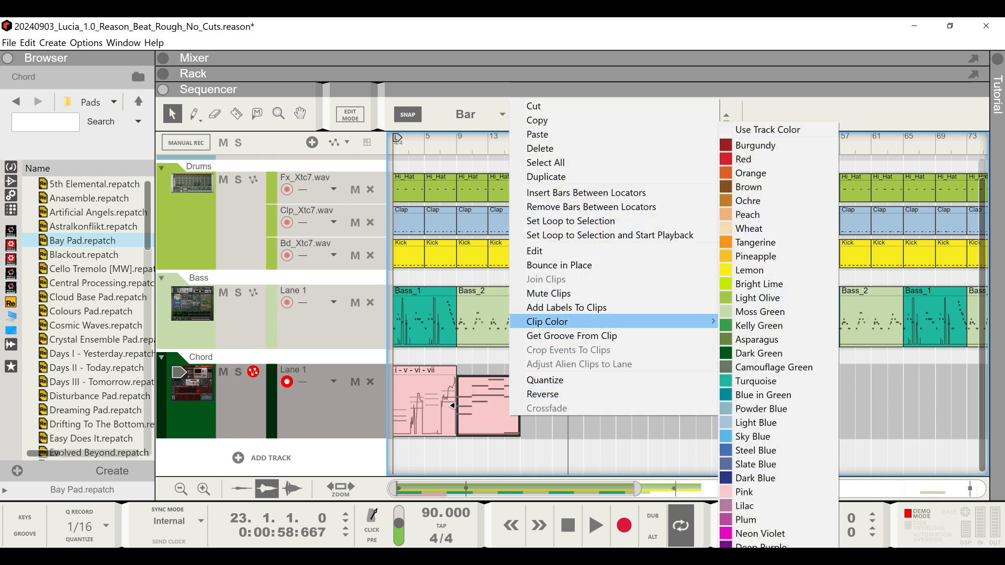
pyautogui.click(748, 229)
# - Add the label "i - iv - vi - v3" to the chord clip at bar 9
pyautogui.rightClick(476, 403)
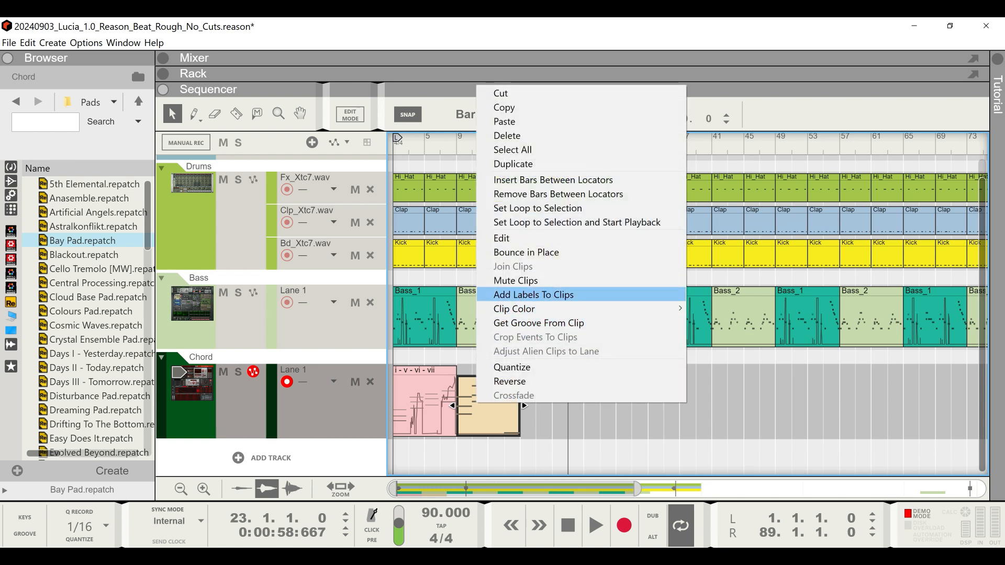
pyautogui.click(540, 295)
pyautogui.write('i -')
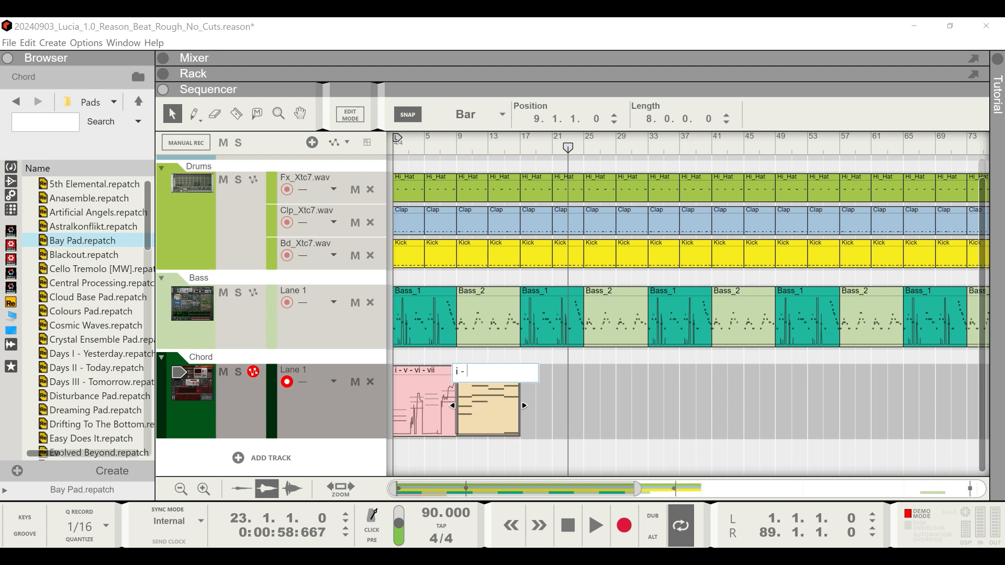
pyautogui.write('v')
pyautogui.press('BackSpace')
pyautogui.write('iv - vi -')
pyautogui.write('v3')
pyautogui.press('Return')
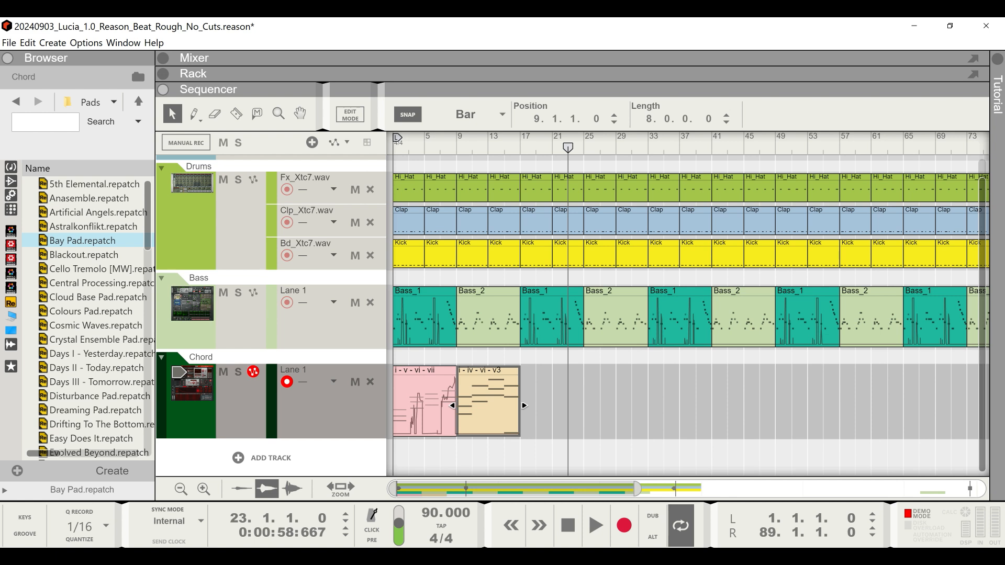
# - Change the color of the "i - iv - vi - v3" clip to grey and deselect it
pyautogui.rightClick(472, 396)
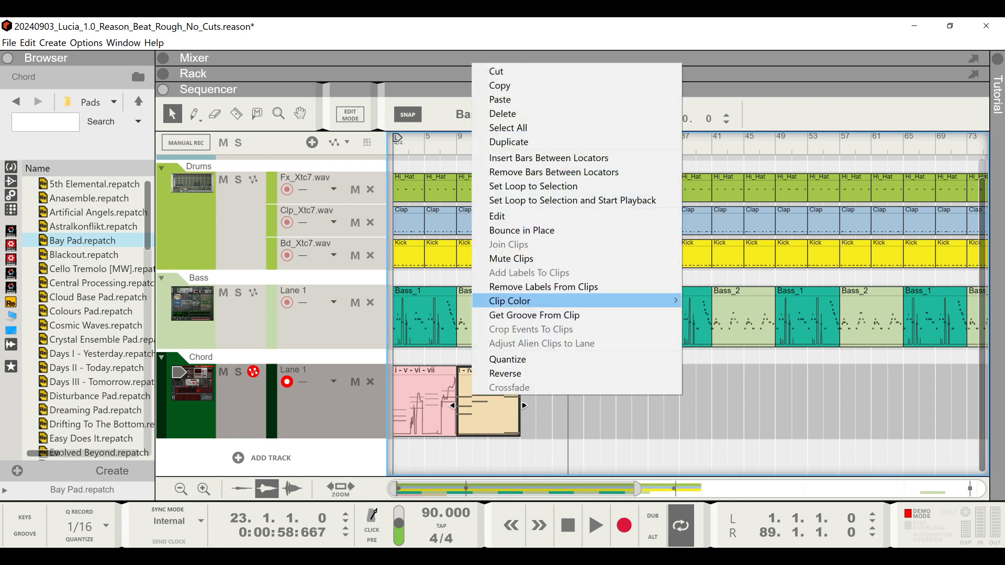
pyautogui.moveTo(575, 301)
pyautogui.click(719, 339)
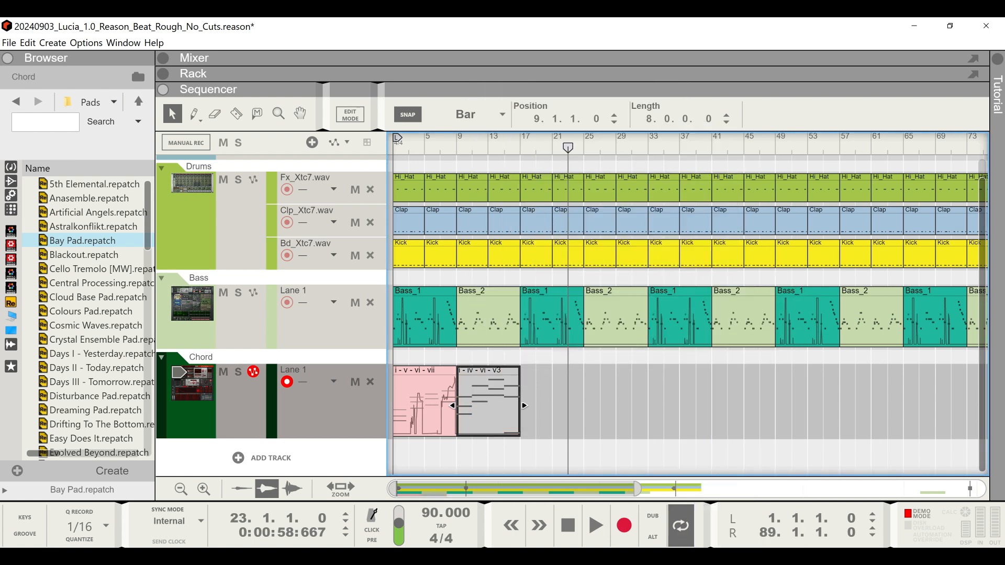
pyautogui.click(623, 454)
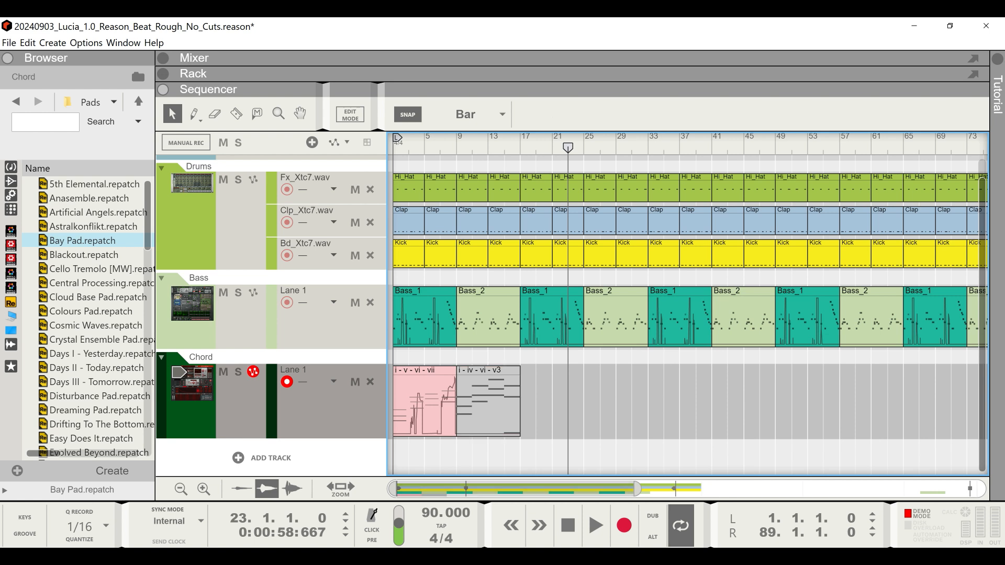
# - Select both chord clips and duplicate the pair four times so the Chord lane is filled up to bar 81
pyautogui.moveTo(637, 489); pyautogui.dragTo(708, 489)
pyautogui.press('g')
pyautogui.hotkey('ctrl', 'a')
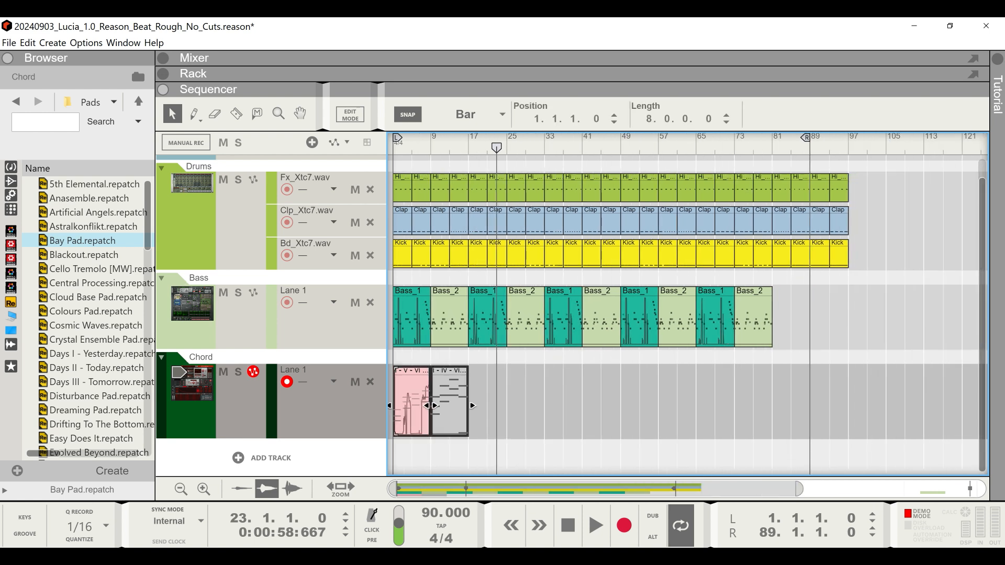
pyautogui.hotkey('ctrl', 'd')
pyautogui.hotkey('ctrl', 'd')
pyautogui.hotkey('ctrl', 'd')
pyautogui.hotkey('ctrl', 'd')
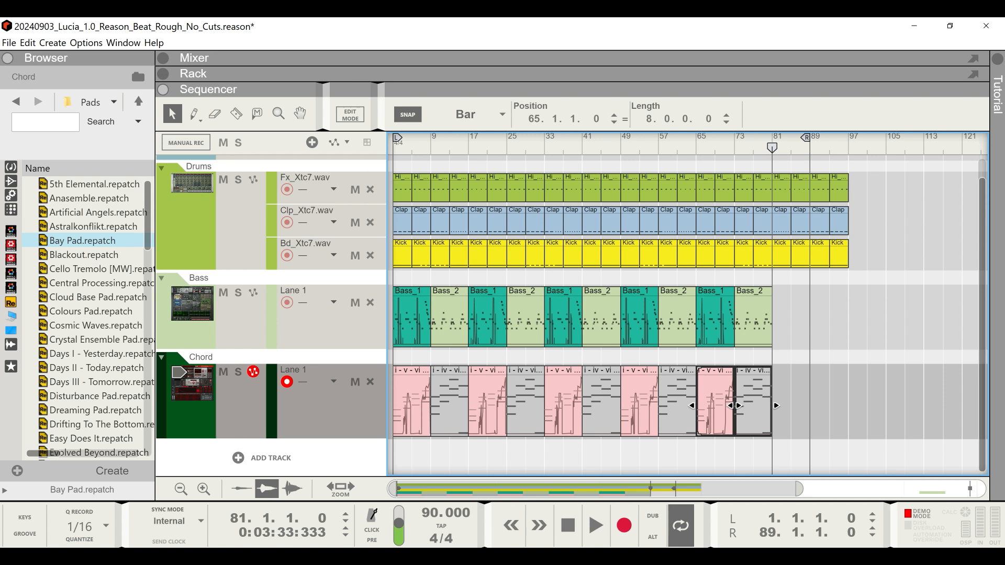
pyautogui.press('Escape')
# - Color the chord clip at bar 9 Peach and remove the duplicated chord clips from bar 17 onward
pyautogui.rightClick(457, 420)
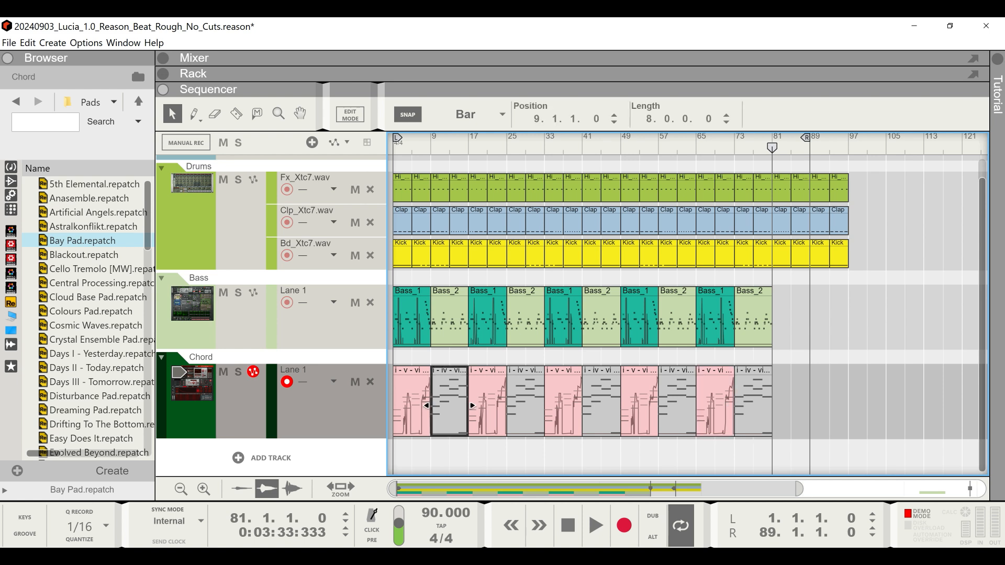
pyautogui.moveTo(495, 326)
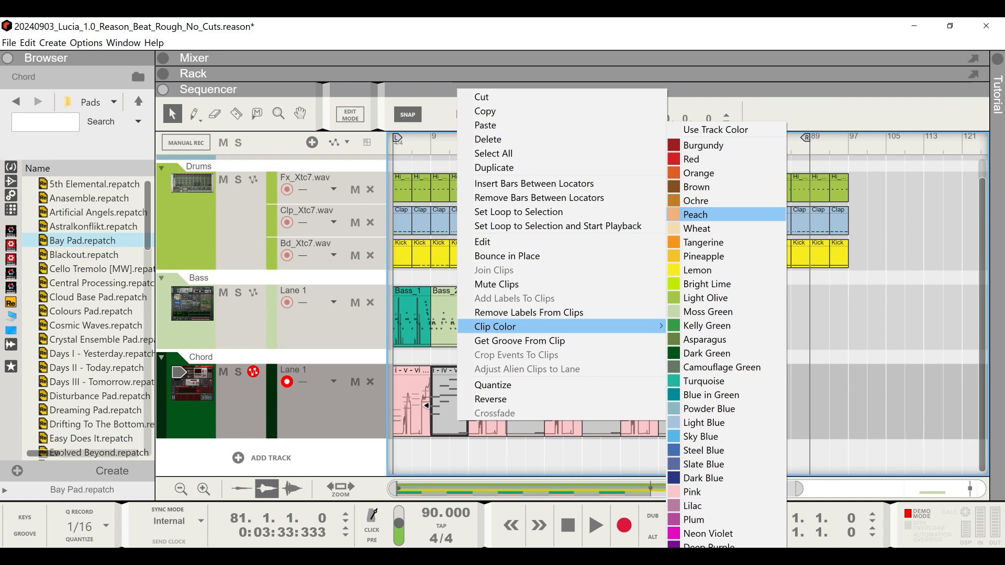
pyautogui.click(701, 215)
pyautogui.moveTo(818, 403); pyautogui.dragTo(400, 403)
pyautogui.press('Delete')
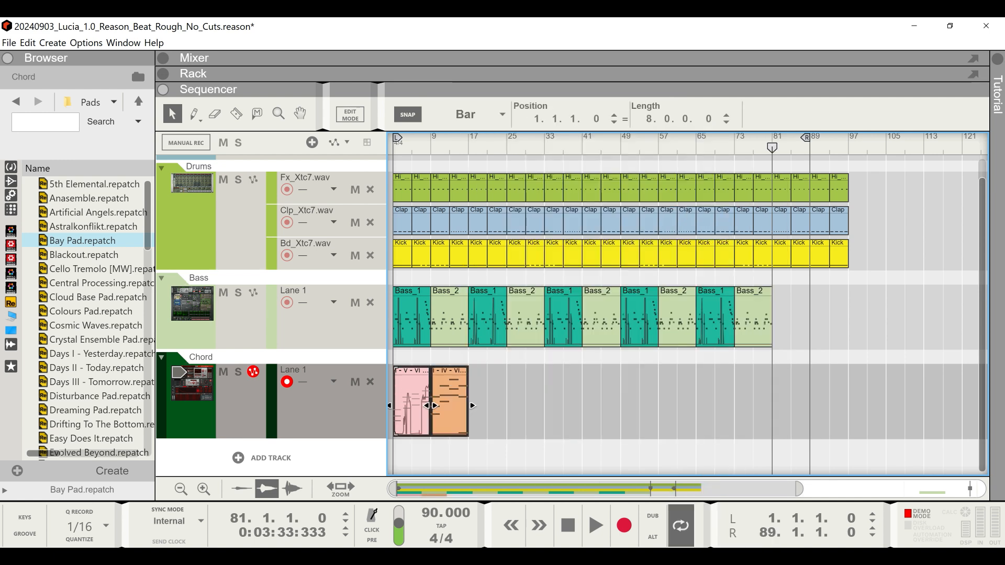
# - Duplicate the pink and peach chord clip pair four times, filling the Chord lane up to bar 81
pyautogui.hotkey('ctrl', 'd')
pyautogui.hotkey('ctrl', 'd')
pyautogui.hotkey('ctrl', 'd')
pyautogui.hotkey('ctrl', 'd')
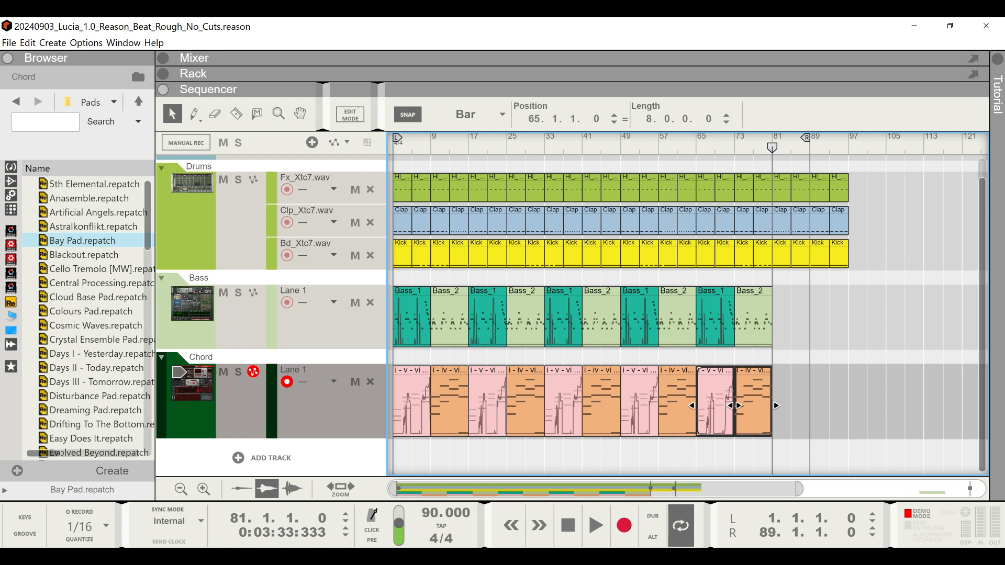
# - Find the Malström Graintable Synthesizer among the instruments and add it as a new track below the Chord track
pyautogui.click(11, 167)
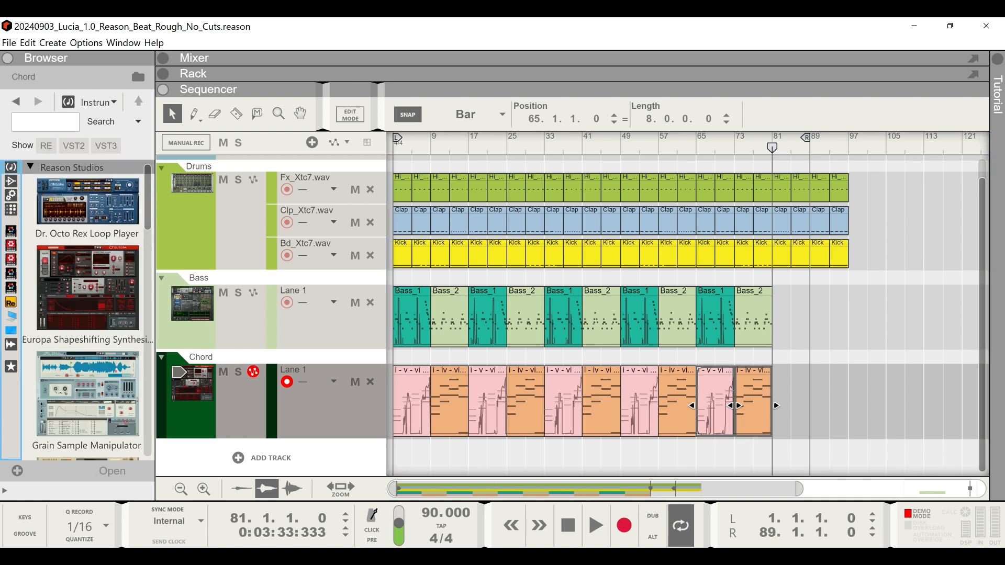
pyautogui.scroll(-8, 79, 345)
pyautogui.scroll(-8, 84, 346)
pyautogui.scroll(-7, 86, 367)
pyautogui.scroll(8, 86, 356)
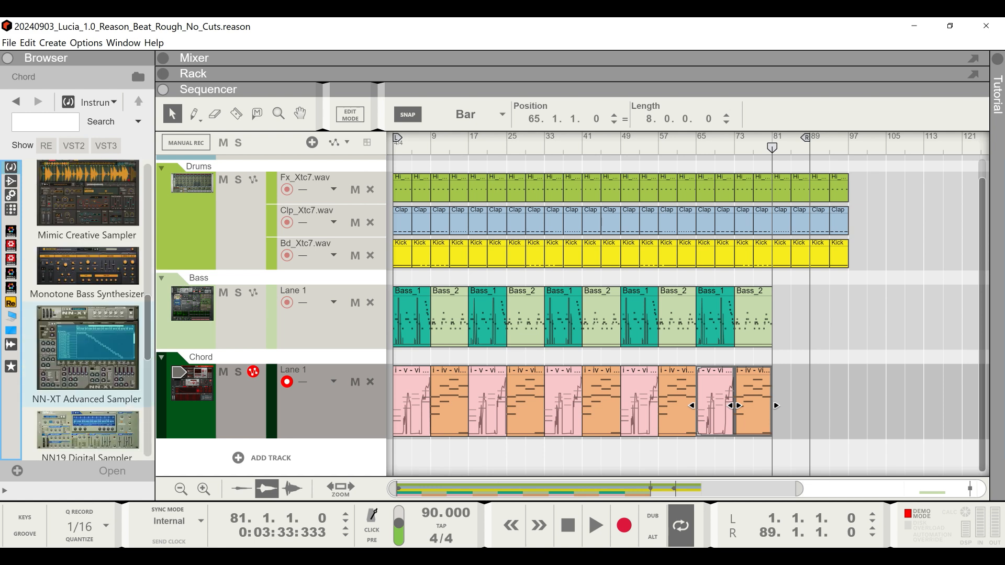
pyautogui.scroll(4, 87, 356)
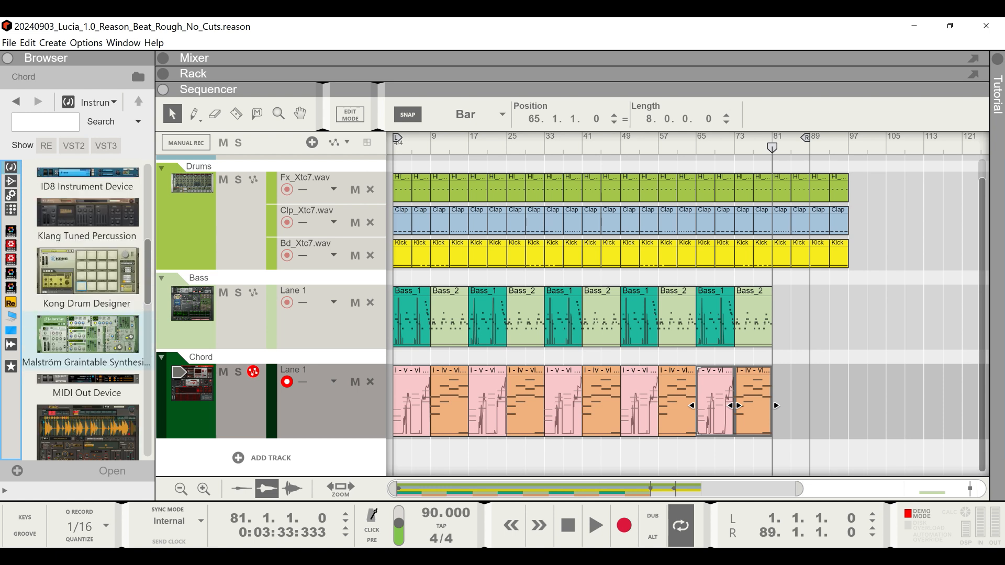
pyautogui.scroll(2, 86, 356)
pyautogui.scroll(5, 81, 370)
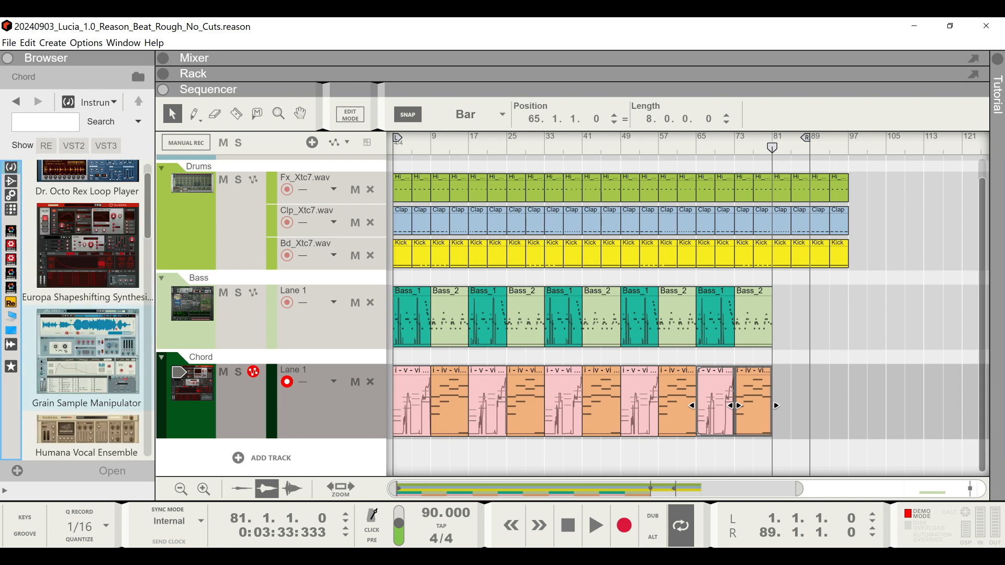
pyautogui.scroll(1, 89, 309)
pyautogui.scroll(-10, 84, 356)
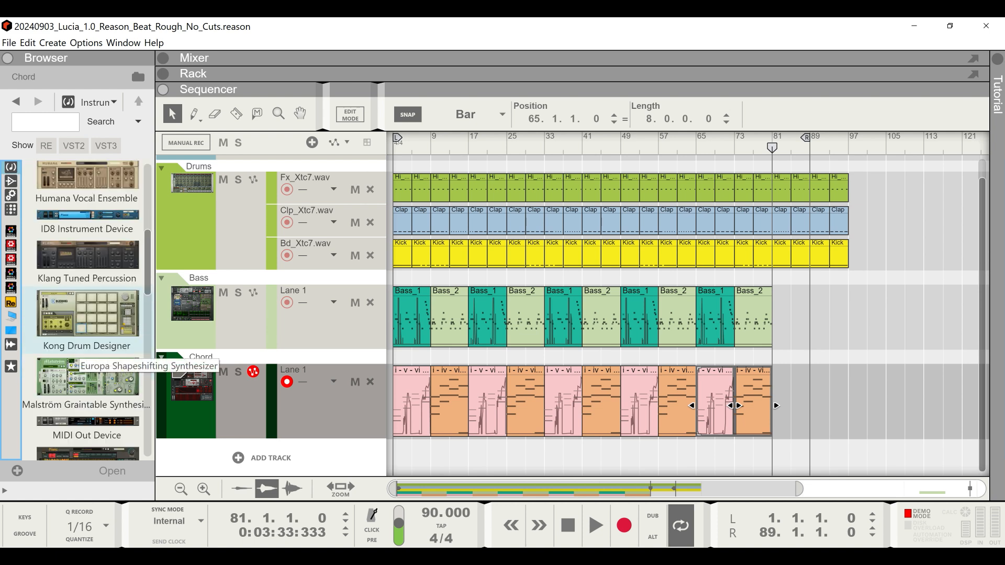
pyautogui.scroll(-3, 86, 361)
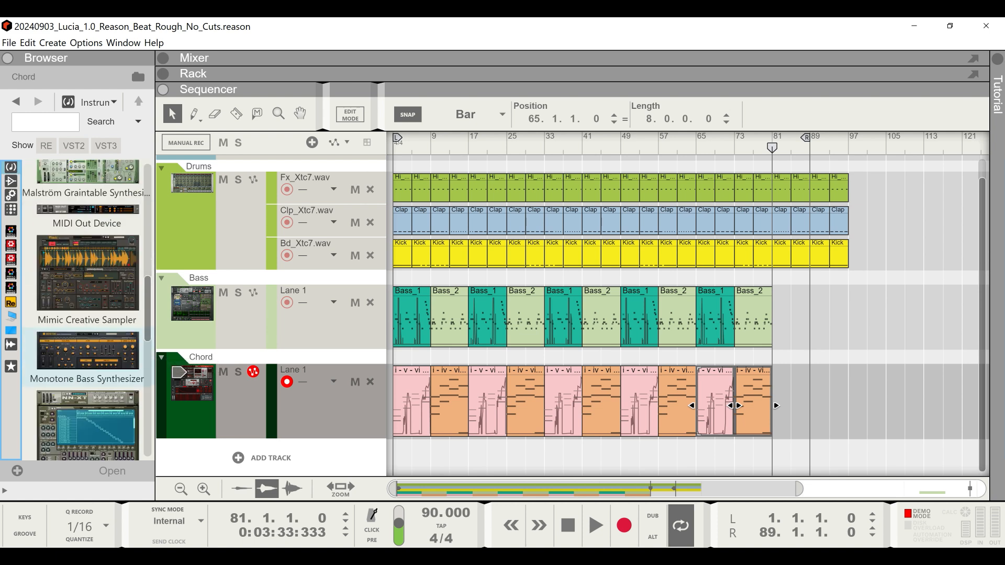
pyautogui.scroll(2, 87, 335)
pyautogui.moveTo(86, 251); pyautogui.dragTo(271, 439)
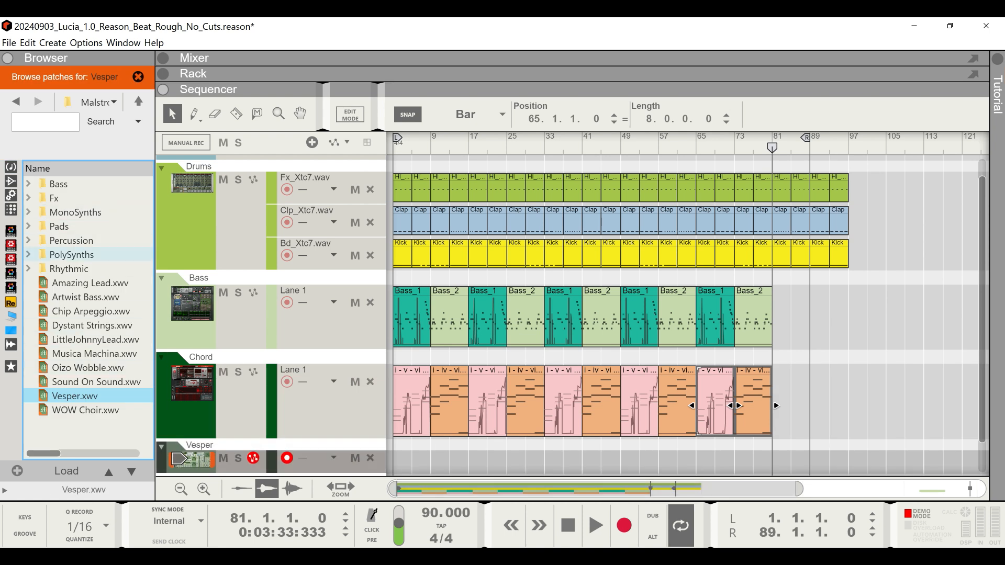
# - Load the Buzz Poly patch from the PolySynths folder into the new Malström track and lower its mixer fader
pyautogui.doubleClick(72, 255)
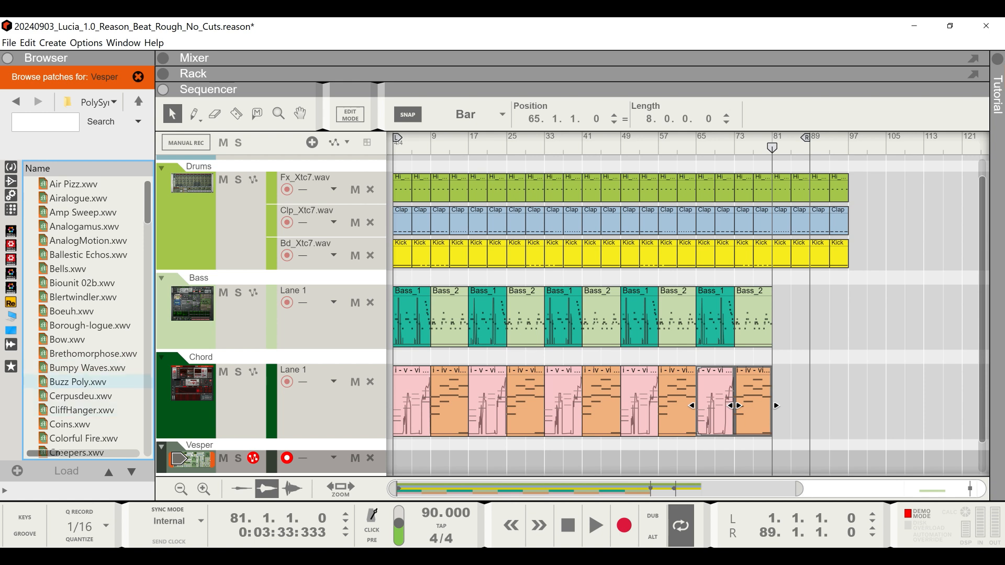
pyautogui.click(77, 381)
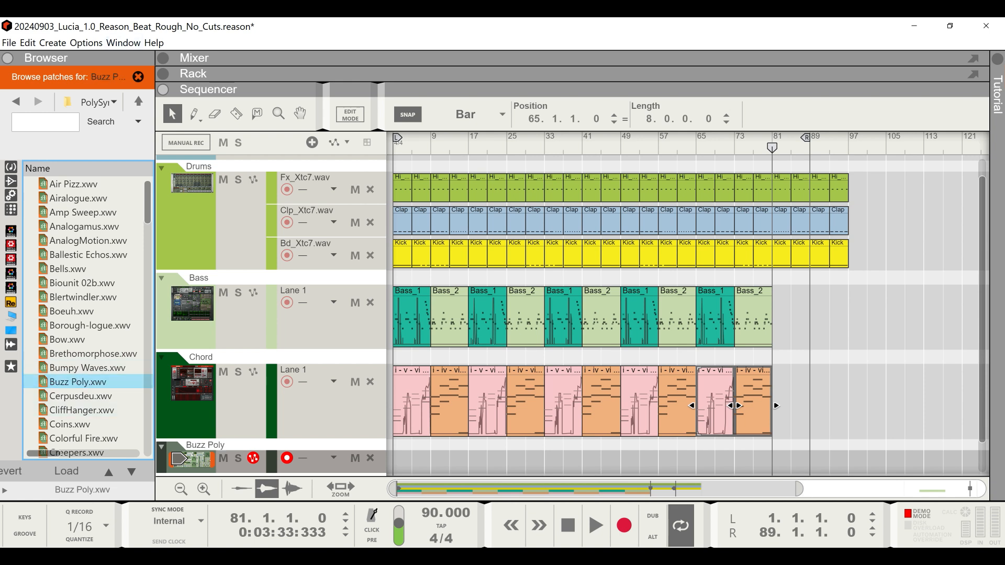
pyautogui.click(164, 58)
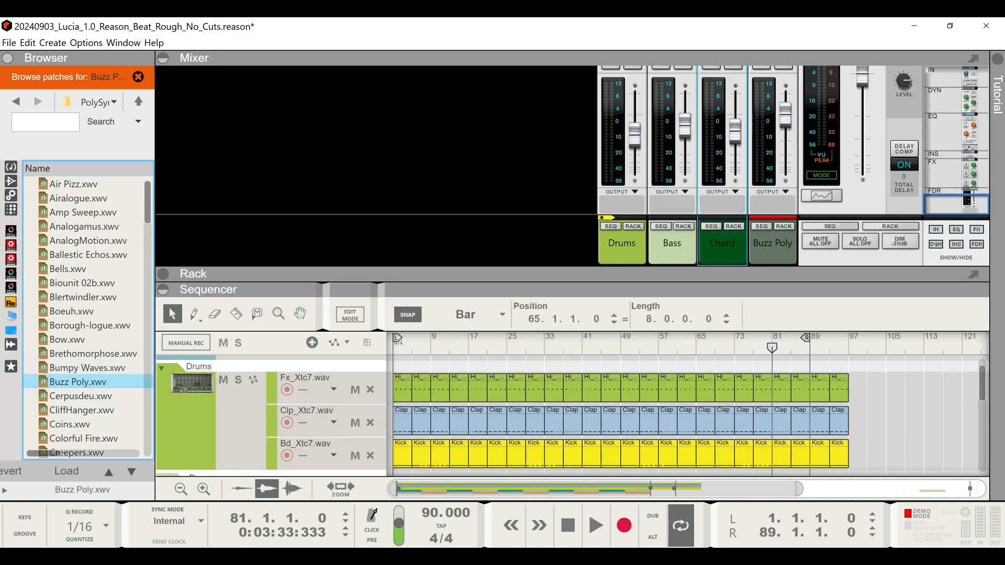
pyautogui.moveTo(785, 120); pyautogui.dragTo(785, 141)
# - Rename the Buzz Poly track as Melody
pyautogui.moveTo(770, 289); pyautogui.dragTo(769, 187)
pyautogui.scroll(-4, 573, 365)
pyautogui.click(191, 426)
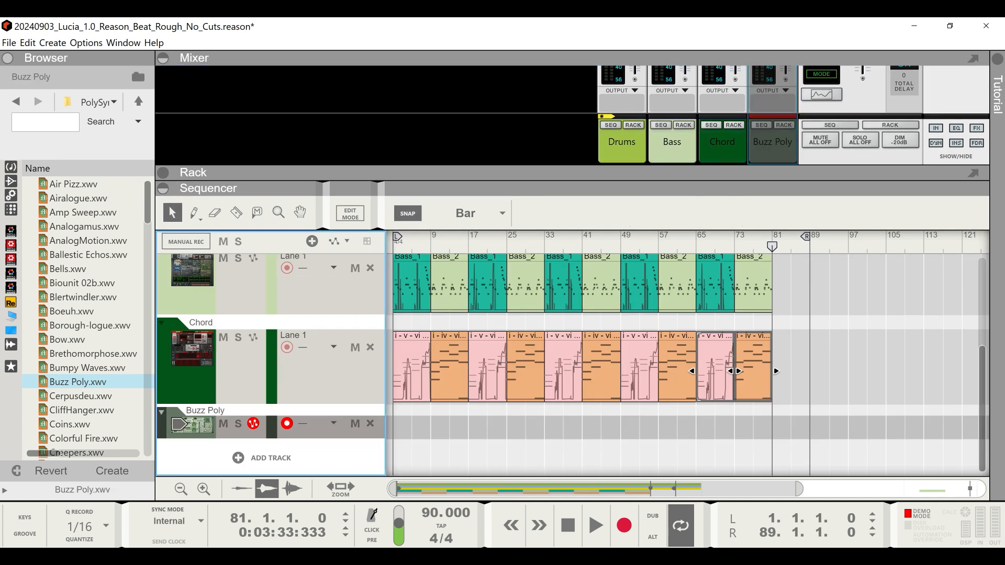
pyautogui.doubleClick(205, 411)
pyautogui.write('Melody')
pyautogui.press('Return')
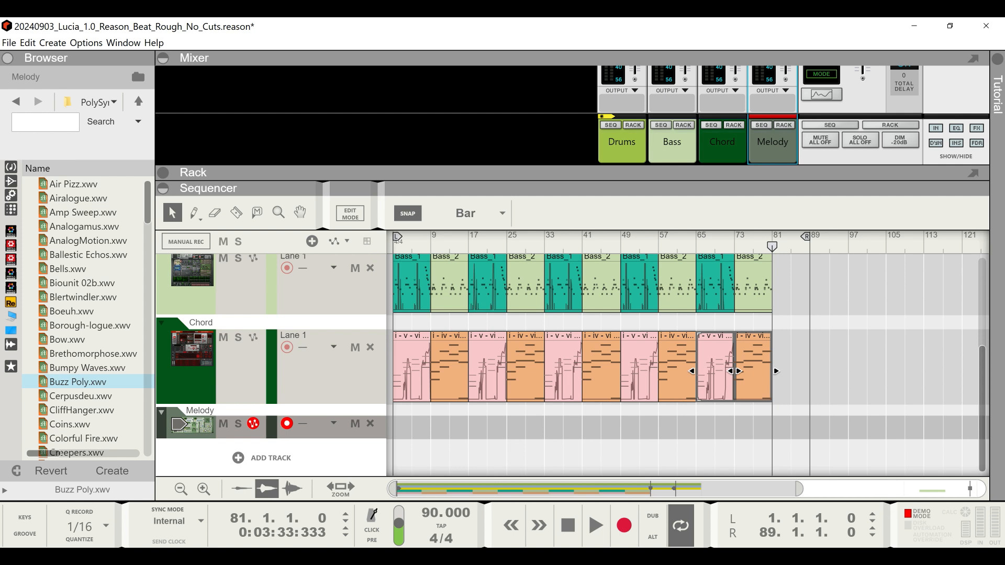
# - Return the playhead to bar 1 and raise the Melody channel's mixer fader
pyautogui.moveTo(772, 246); pyautogui.dragTo(393, 247)
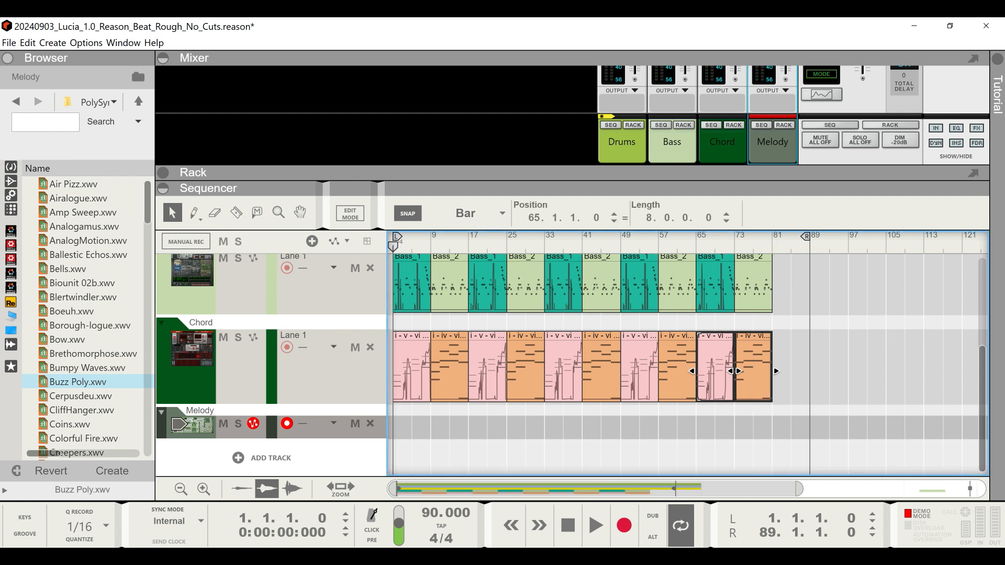
pyautogui.moveTo(573, 188); pyautogui.dragTo(573, 211)
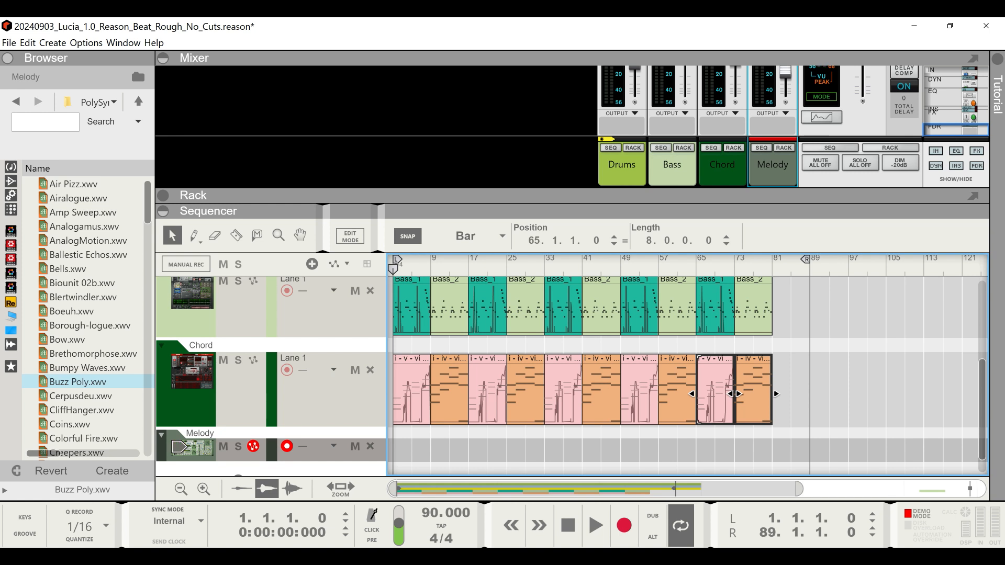
pyautogui.moveTo(573, 212); pyautogui.dragTo(573, 274)
pyautogui.moveTo(785, 129); pyautogui.dragTo(785, 101)
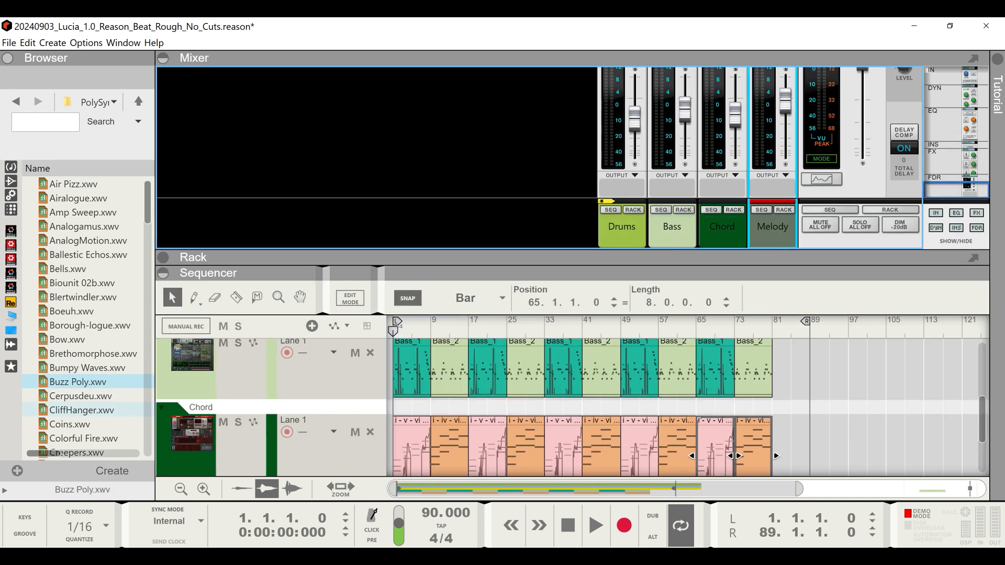
# - Create another Malström track from the Coins patch and try Echova and Fairytale Bells on it
pyautogui.doubleClick(70, 425)
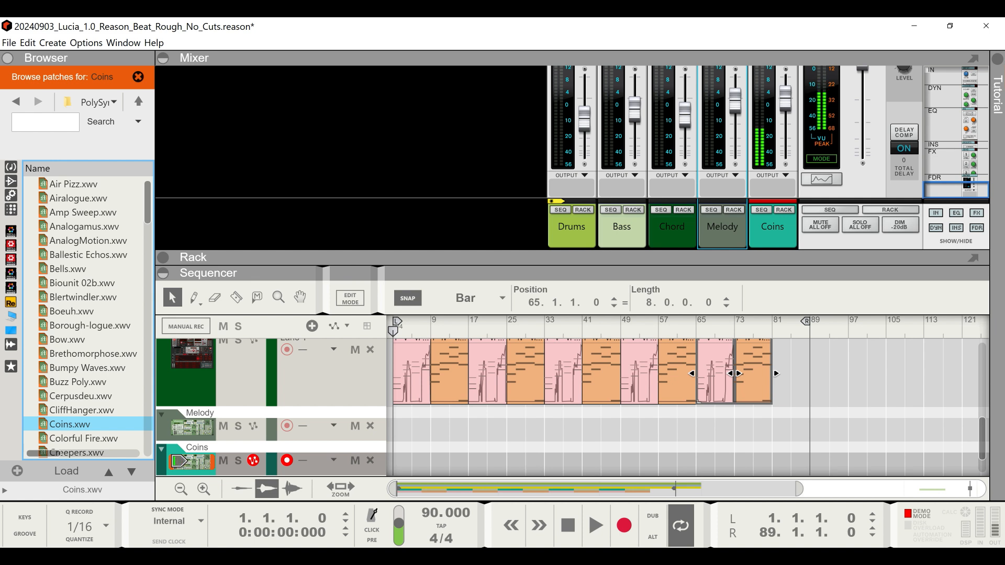
pyautogui.scroll(-4, 84, 375)
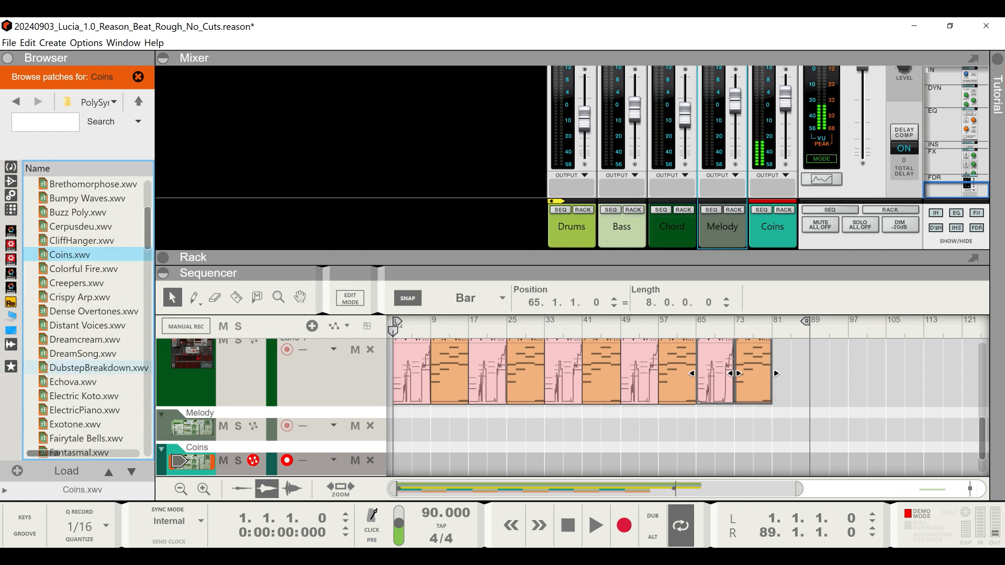
pyautogui.click(73, 382)
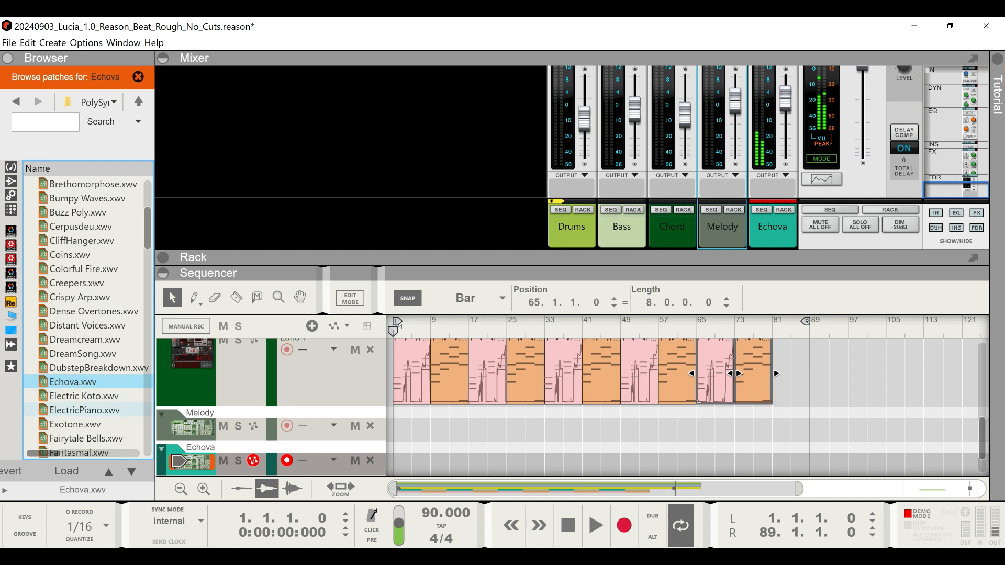
pyautogui.doubleClick(86, 438)
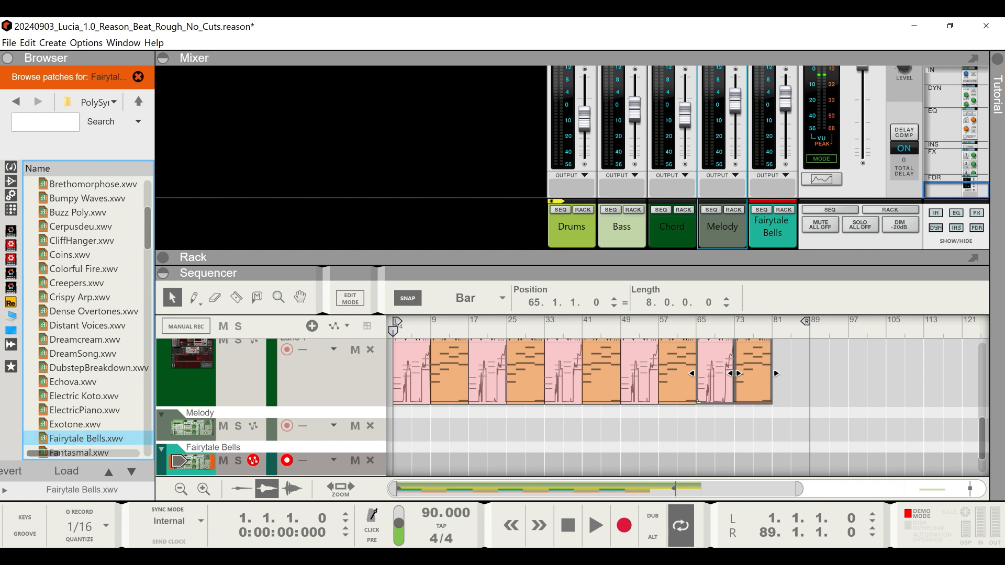
# - Enlarge the sequencer area by shrinking the mixer and zoom in on the arrangement around the Bass, Chord and melody tracks
pyautogui.moveTo(523, 266); pyautogui.dragTo(523, 258)
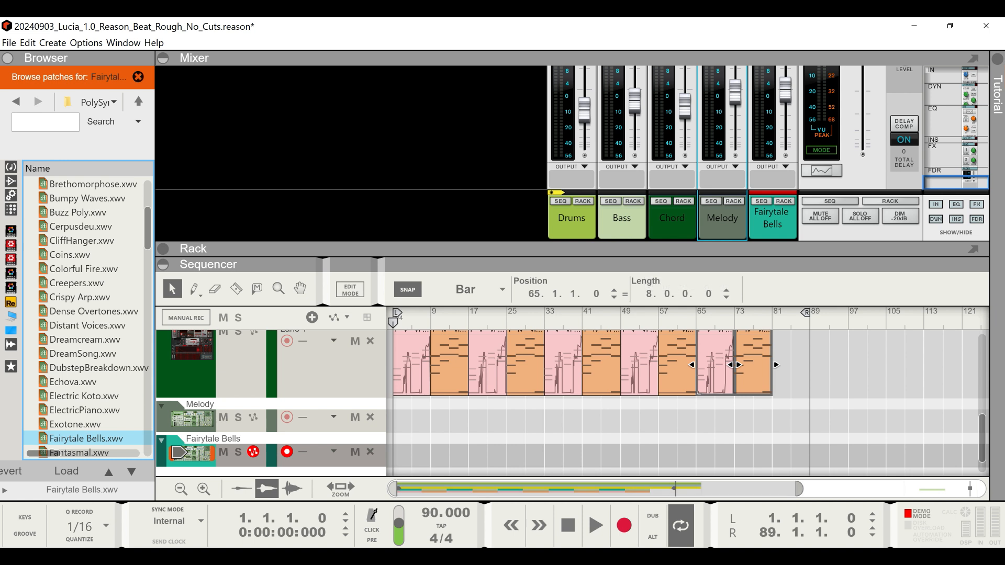
pyautogui.moveTo(799, 489); pyautogui.dragTo(766, 489)
pyautogui.click(785, 421)
pyautogui.moveTo(775, 264); pyautogui.dragTo(775, 181)
pyautogui.scroll(3, 688, 361)
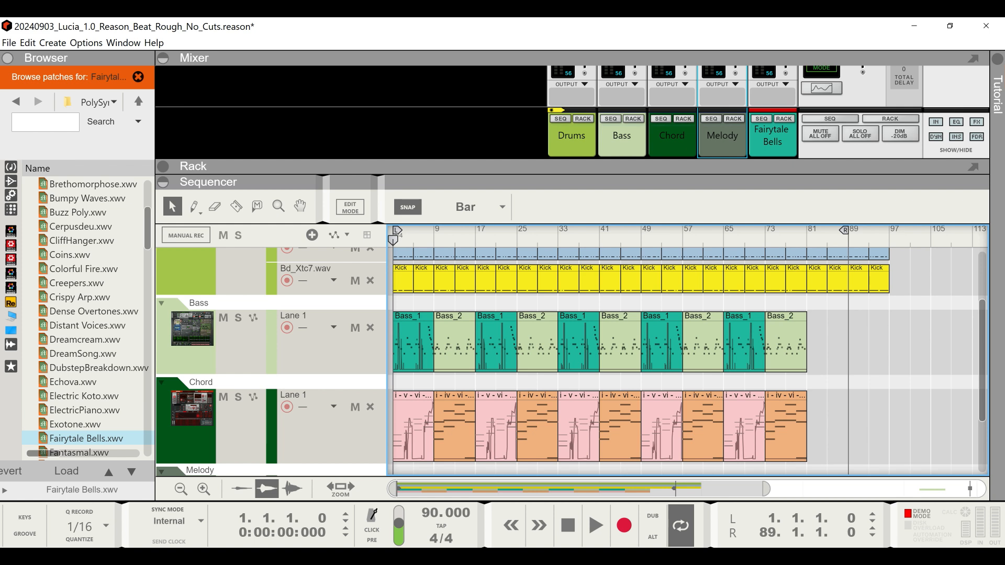
pyautogui.moveTo(642, 182); pyautogui.dragTo(641, 141)
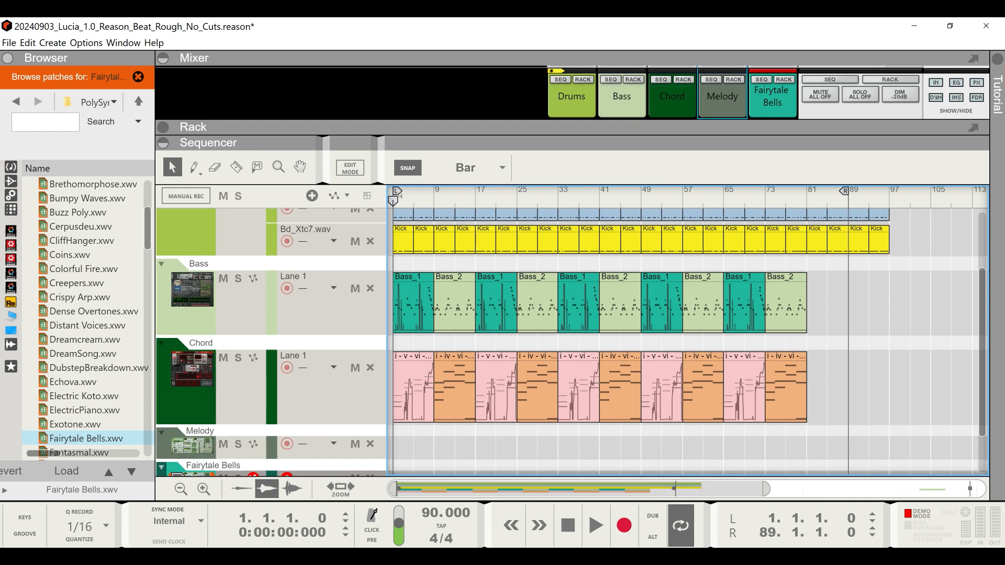
pyautogui.moveTo(765, 488); pyautogui.dragTo(618, 489)
pyautogui.scroll(-3, 617, 398)
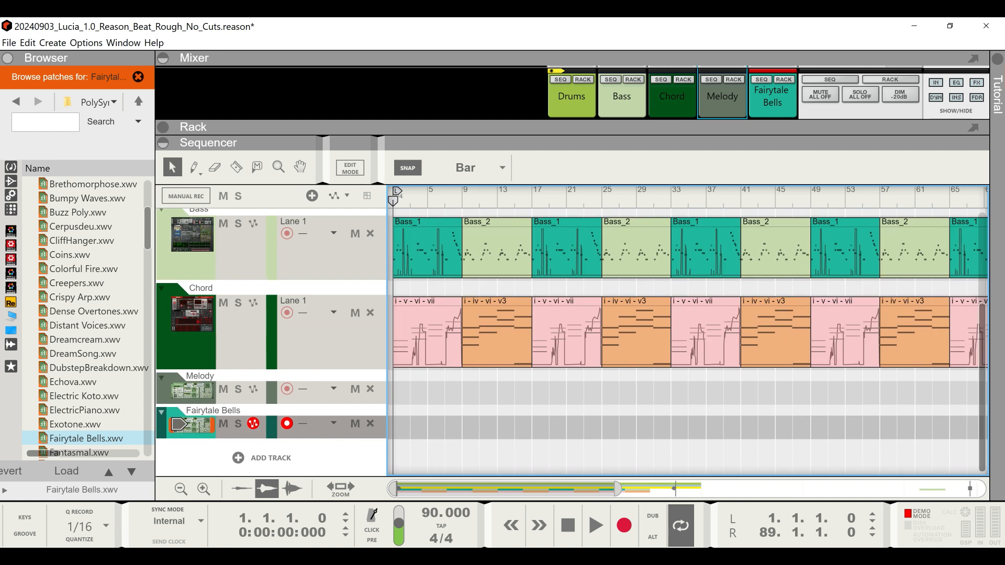
# - Delete the old Melody track and rename the Fairytale Bells track as Melody
pyautogui.click(193, 390)
pyautogui.press('Delete')
pyautogui.click(413, 321)
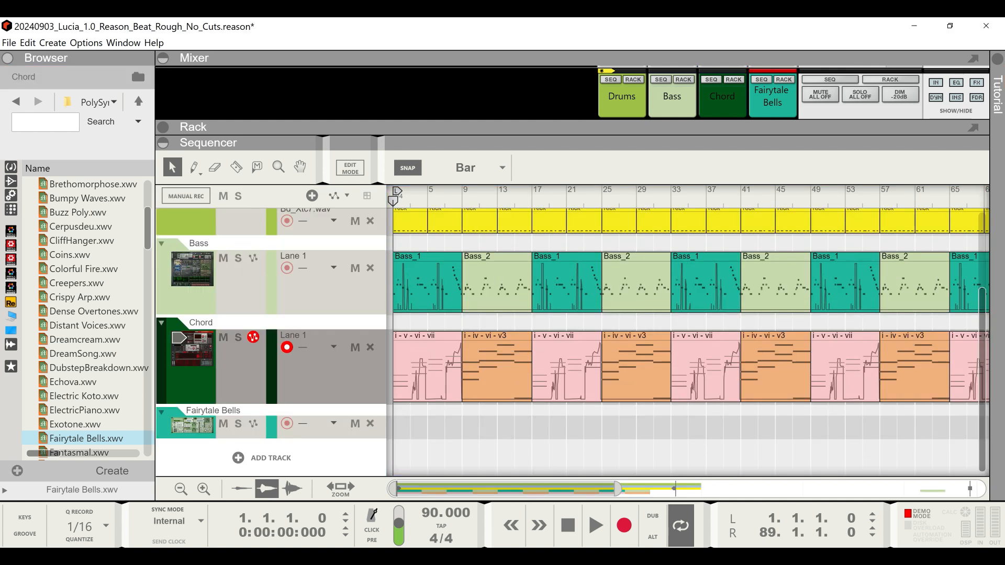
pyautogui.doubleClick(213, 410)
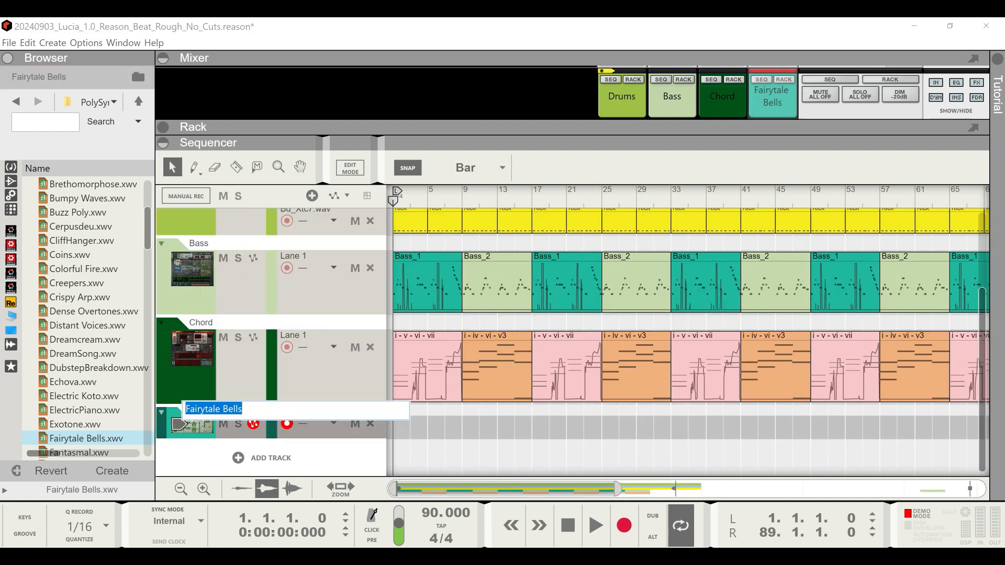
pyautogui.write('Melody')
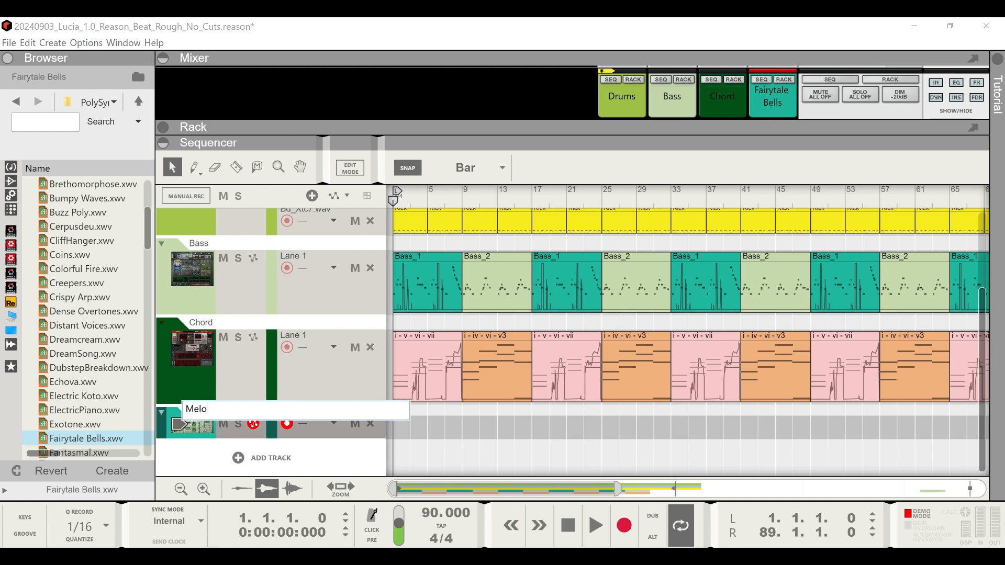
pyautogui.press('Return')
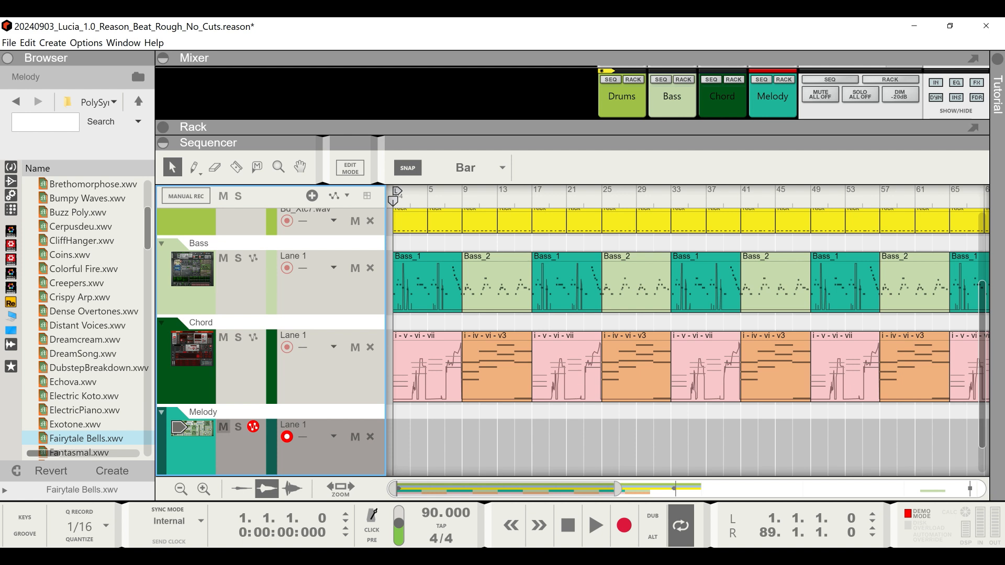
# - Record a melody on the Melody track from bar 1 through bar 13
pyautogui.scroll(-1, 573, 342)
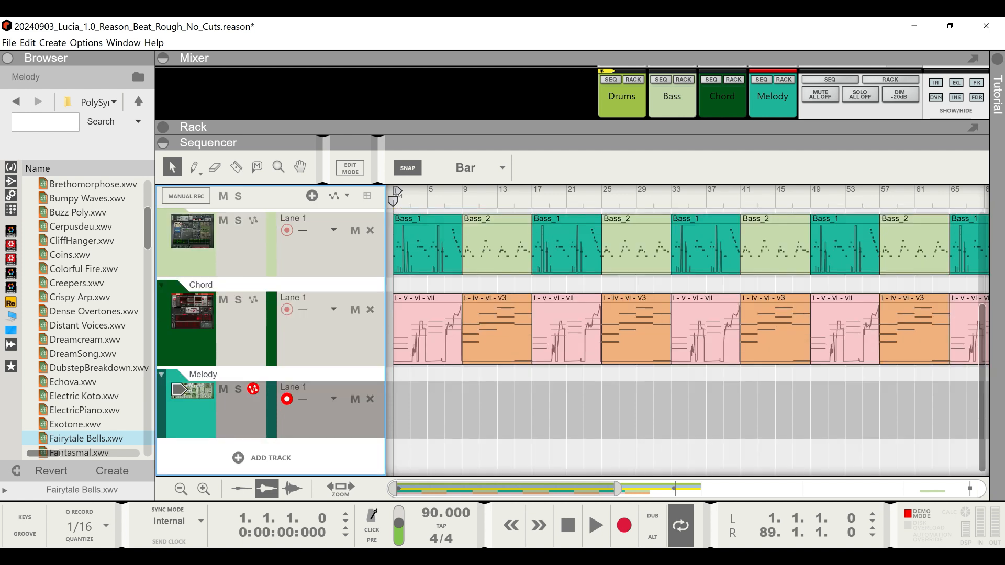
pyautogui.scroll(4, 573, 342)
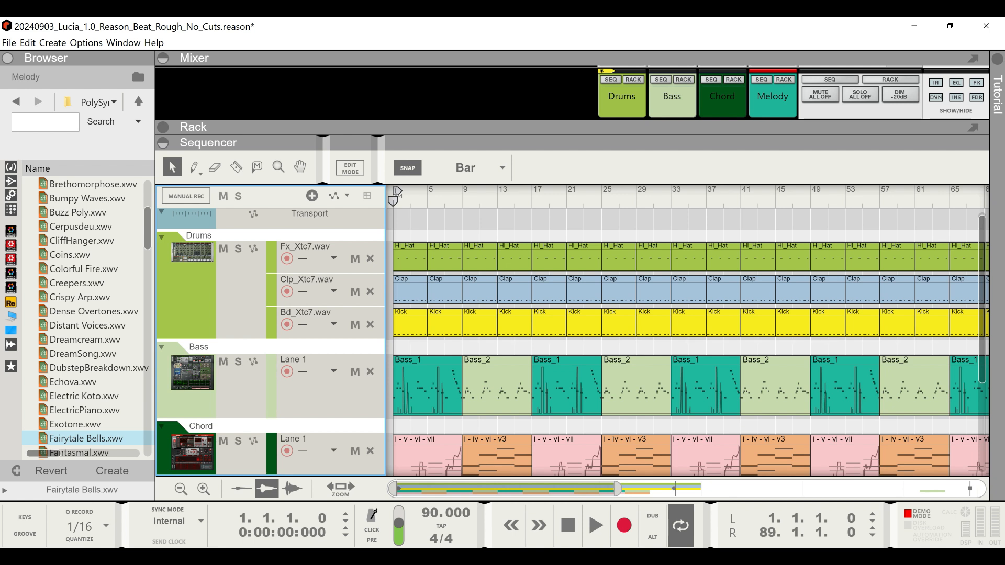
pyautogui.scroll(-3, 573, 343)
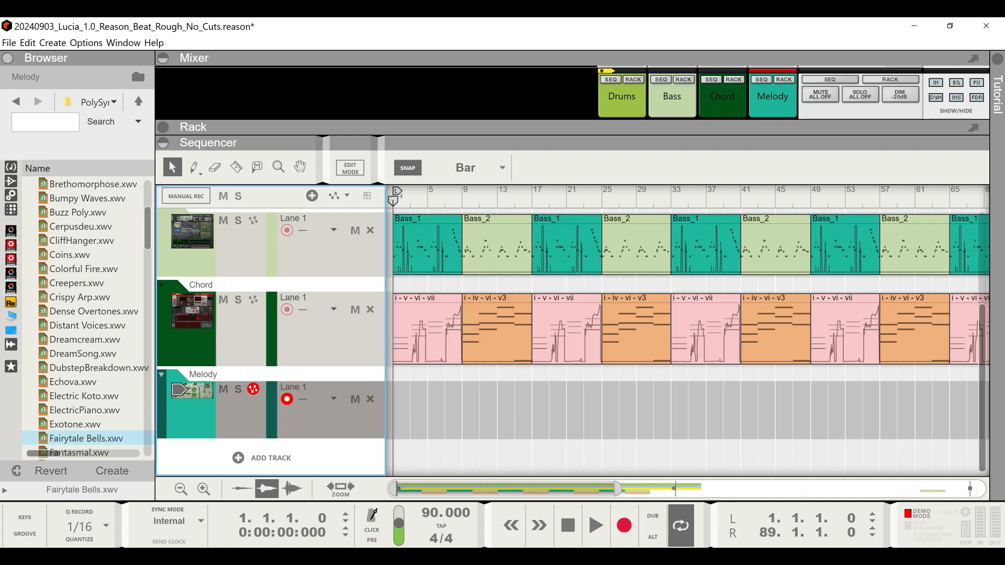
pyautogui.click(624, 525)
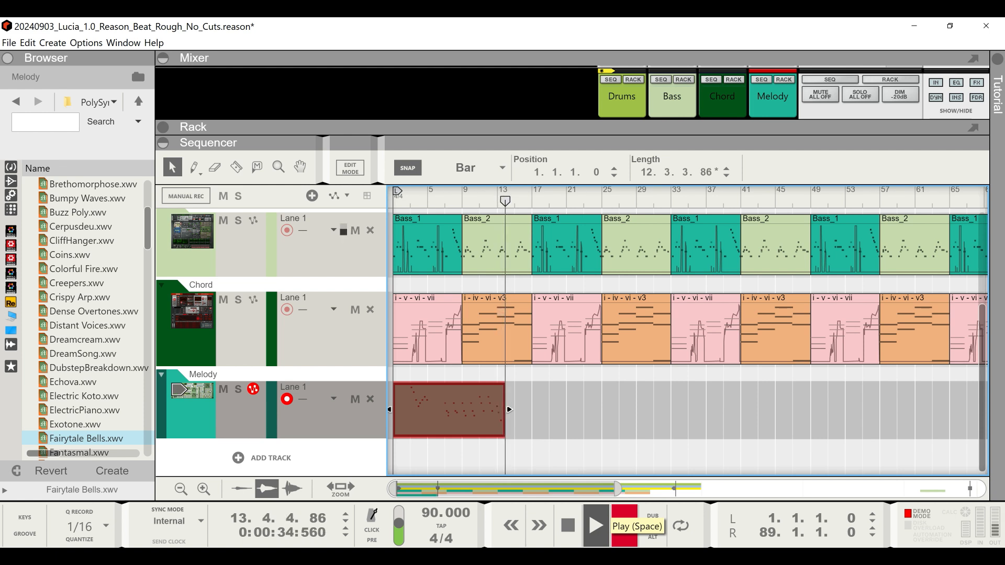
pyautogui.press('space')
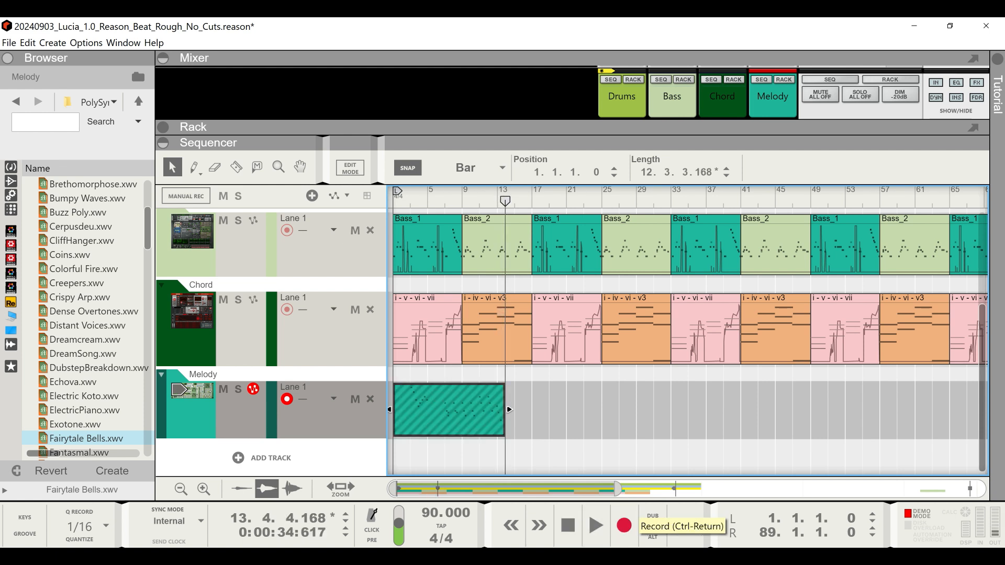
pyautogui.click(169, 161)
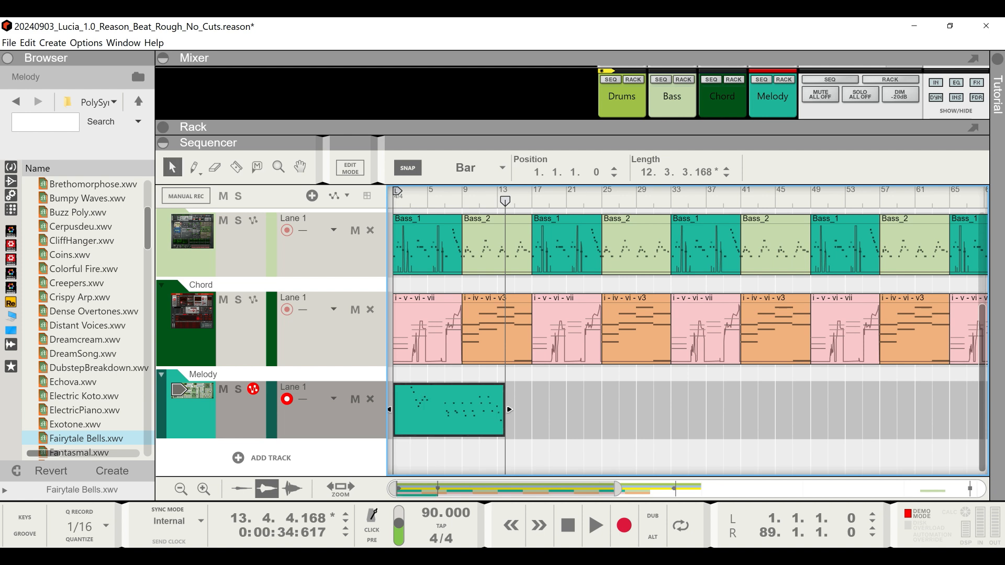
# - Quantize the recorded Melody clip and trim its start to bar 3
pyautogui.rightClick(484, 414)
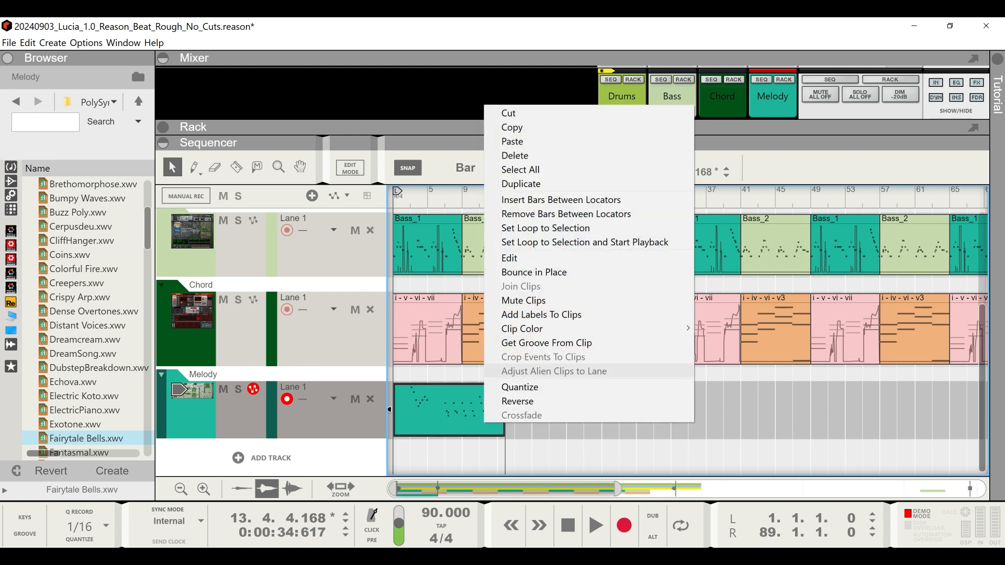
pyautogui.click(520, 387)
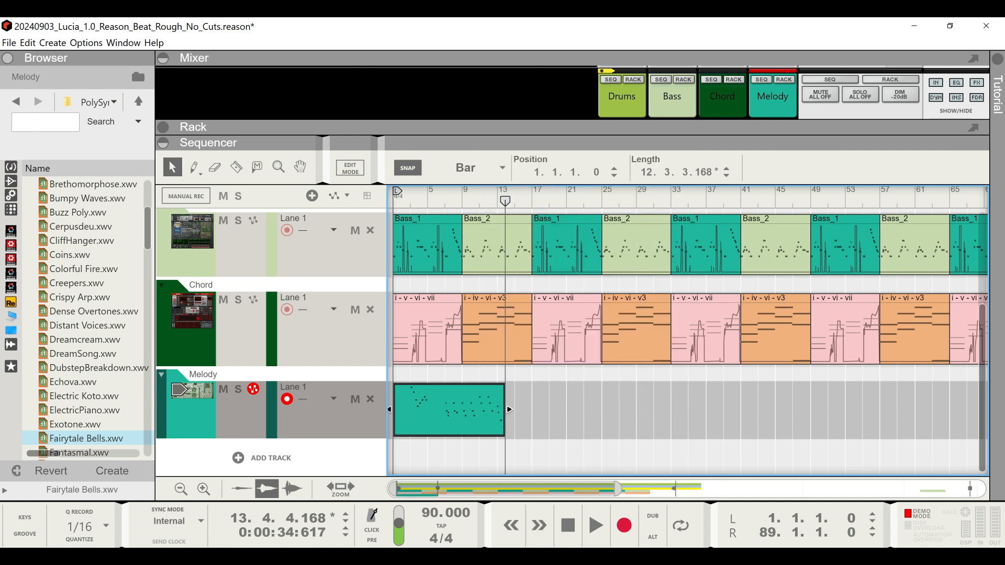
pyautogui.press('h')
pyautogui.press('h')
pyautogui.press('h')
pyautogui.press('h')
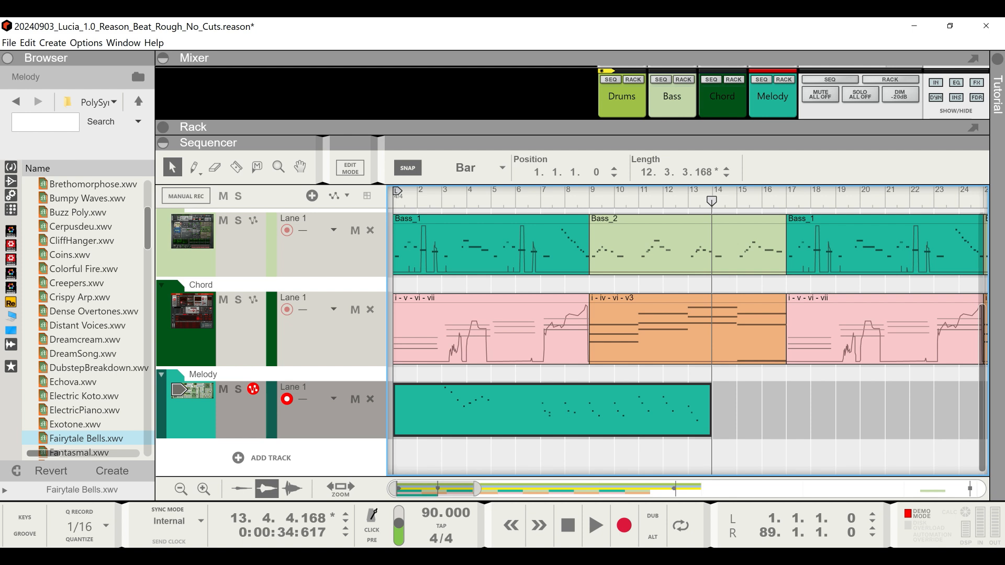
pyautogui.moveTo(394, 410); pyautogui.dragTo(443, 410)
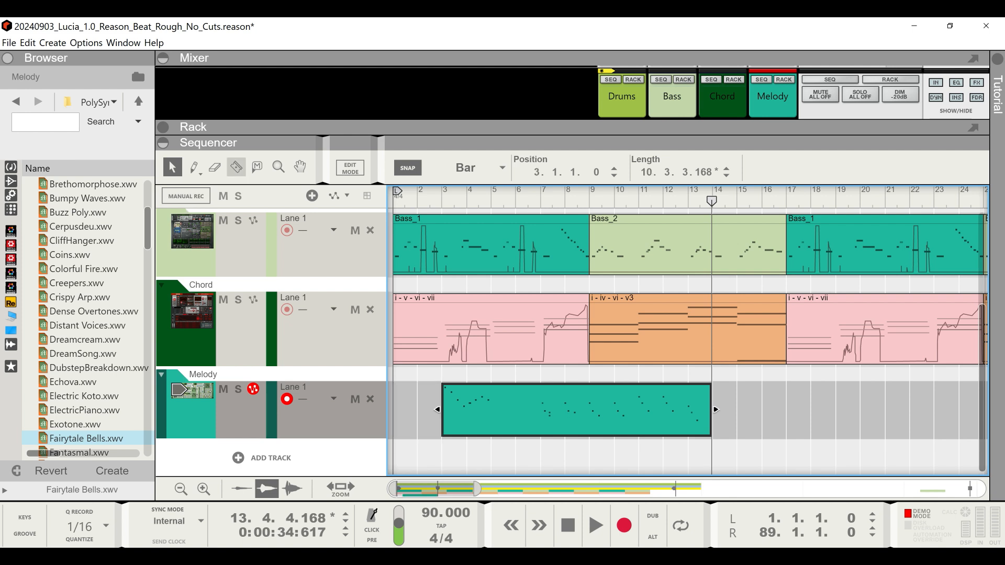
# - Split the Melody clip at bar 5 and at every bar from 7 to 13, and delete the piece between bars 5 and 7
pyautogui.click(491, 410)
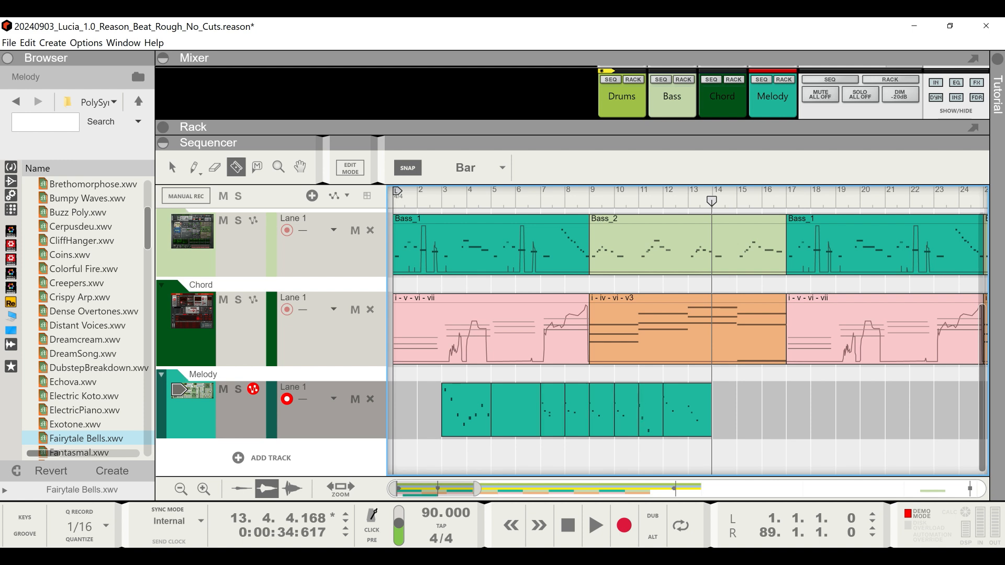
pyautogui.press('q')
pyautogui.click(516, 410)
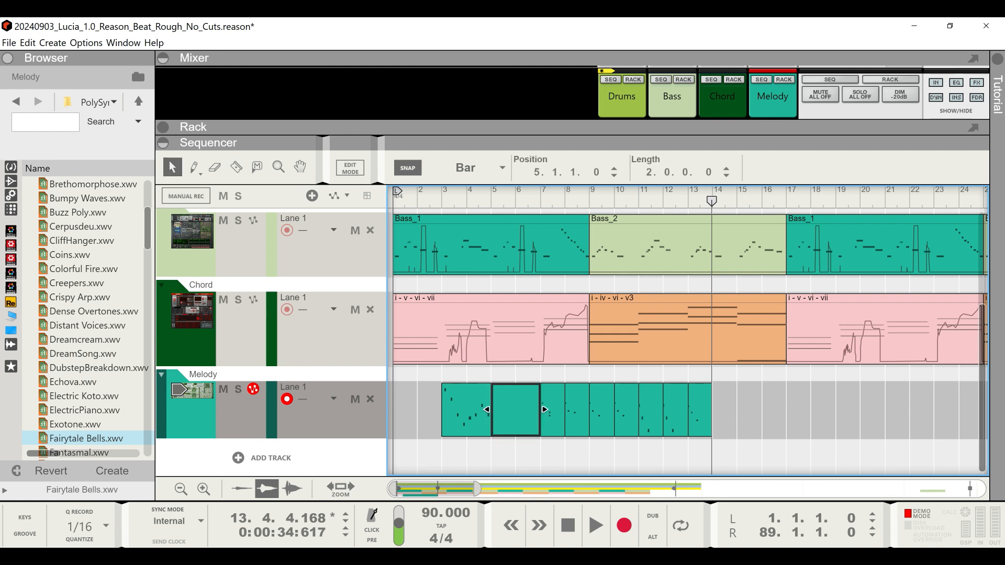
pyautogui.press('Delete')
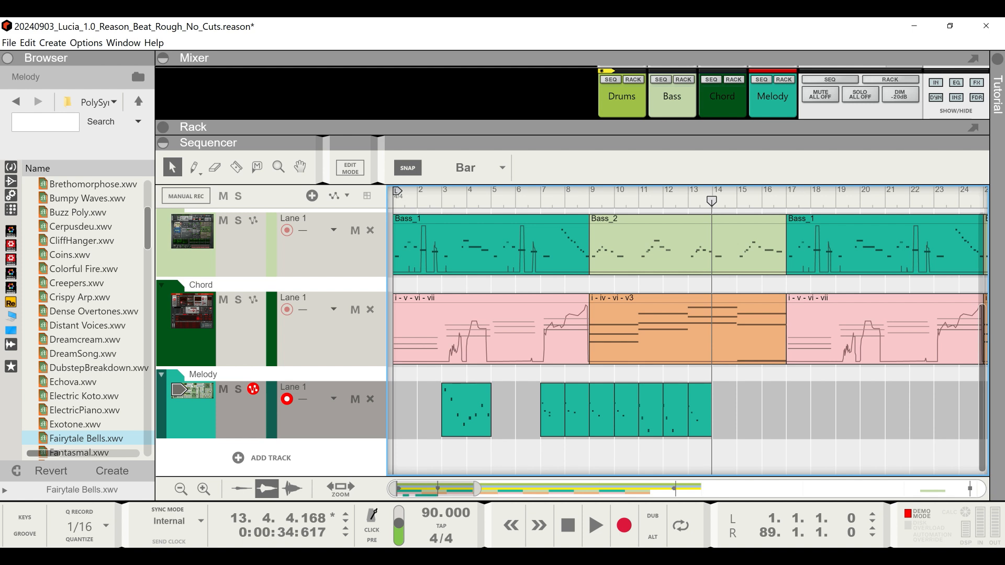
# - Move the two-bar Melody clip to bar 1 and duplicate it at bar 3
pyautogui.moveTo(466, 410); pyautogui.dragTo(417, 411)
pyautogui.hotkey('ctrl', 'd')
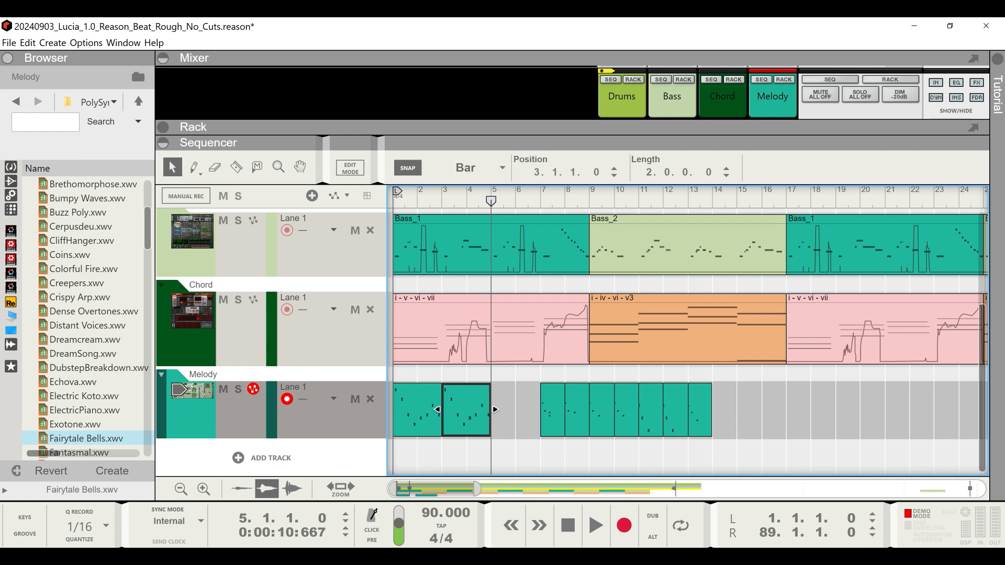
pyautogui.click(516, 411)
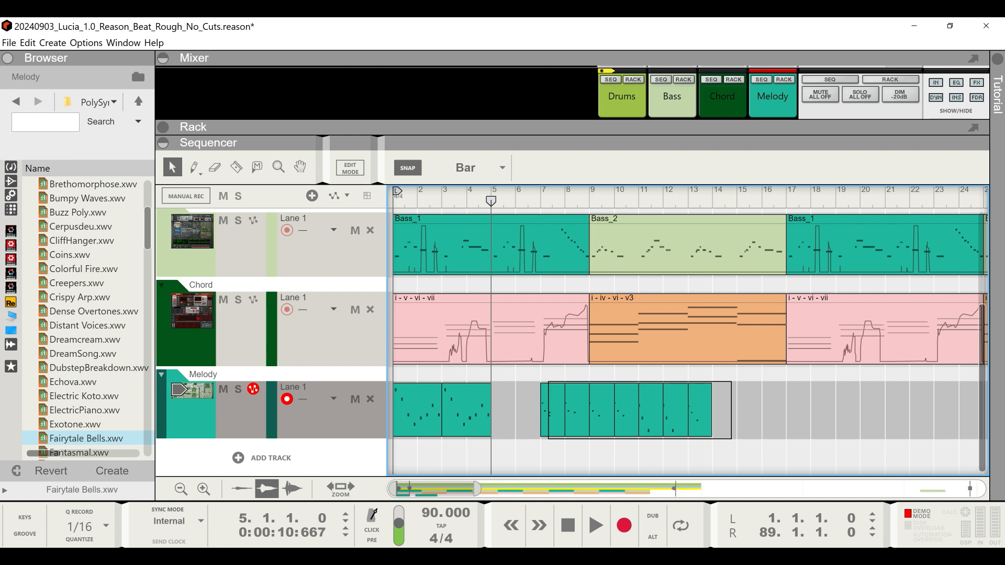
# - Set the clip color of all Melody pieces from bar 7 onward to Lemon
pyautogui.moveTo(548, 430); pyautogui.dragTo(549, 429)
pyautogui.rightClick(550, 430)
pyautogui.moveTo(602, 335)
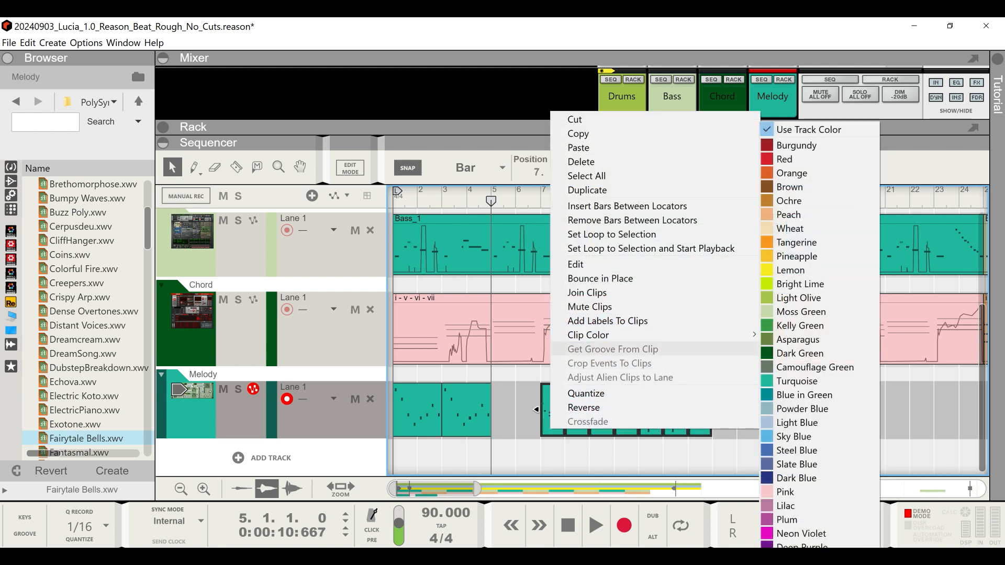
pyautogui.click(791, 270)
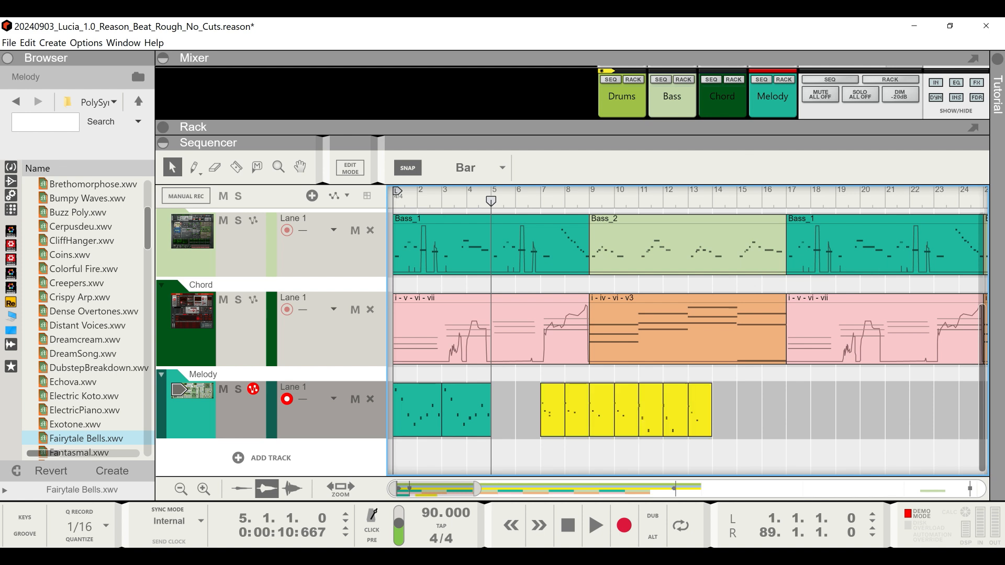
# - Play the arrangement from bar 5 and join the two turquoise Melody clips into one four-bar clip at bar 1
pyautogui.press('space')
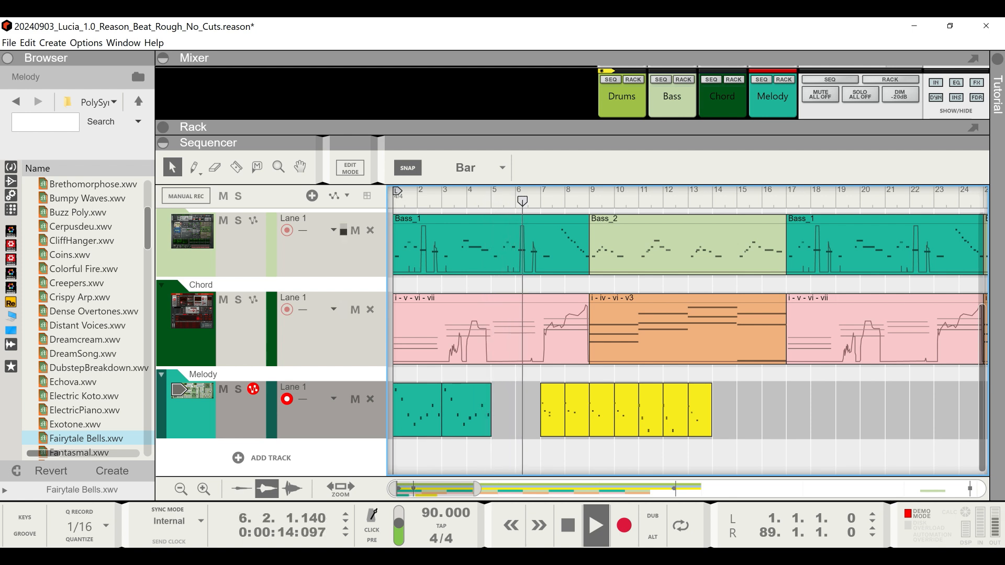
pyautogui.moveTo(485, 449); pyautogui.dragTo(428, 379)
pyautogui.rightClick(422, 419)
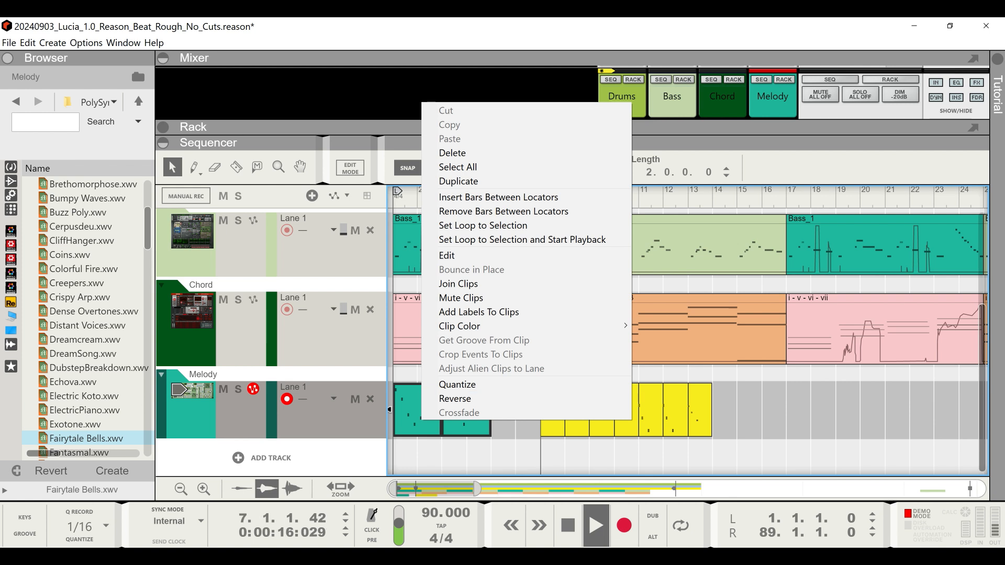
pyautogui.click(458, 283)
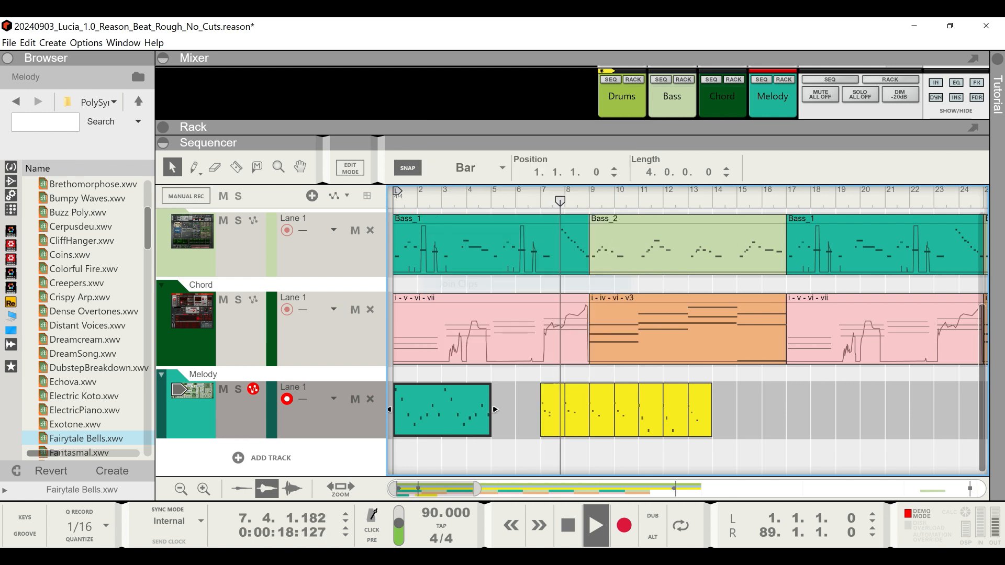
# - Delete the lemon Melody clips at bars 7, 9 and 10, stopping playback after listening to the remaining pieces
pyautogui.click(552, 410)
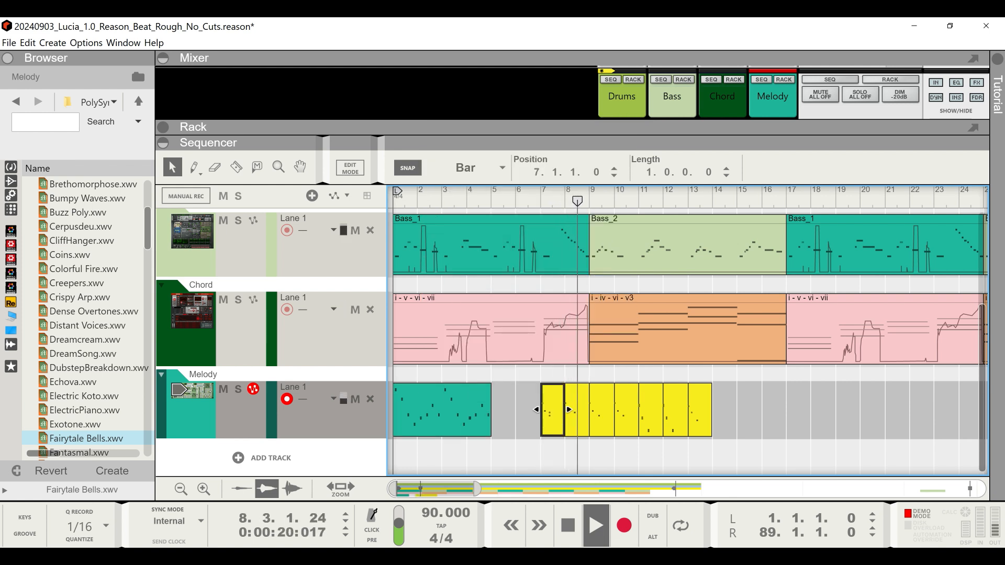
pyautogui.press('Delete')
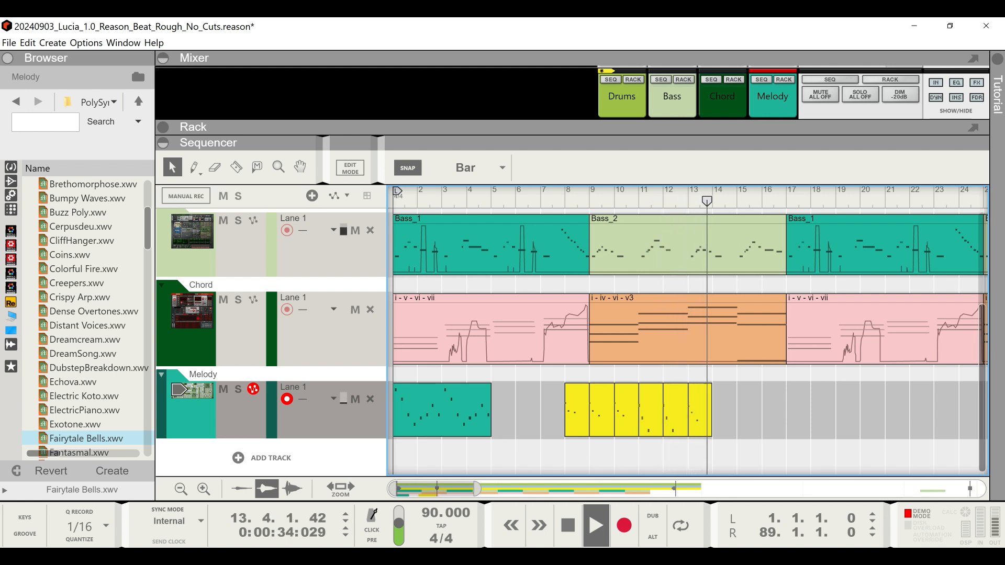
pyautogui.press('space')
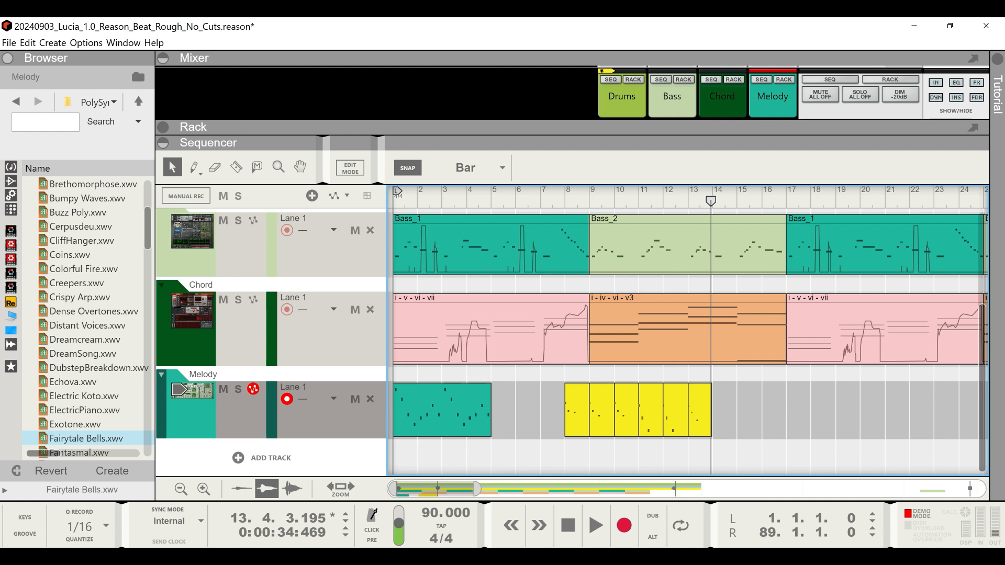
pyautogui.press('Delete')
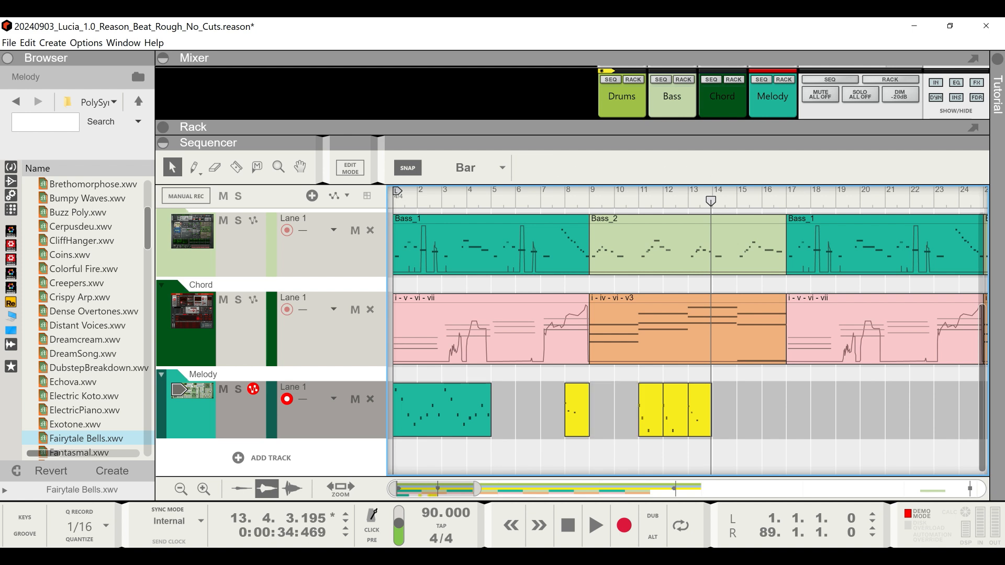
# - Move the lemon Melody clip at bar 11 to bar 9 and the one at bar 13 to bar 11
pyautogui.moveTo(651, 408); pyautogui.dragTo(602, 408)
pyautogui.moveTo(700, 409); pyautogui.dragTo(626, 408)
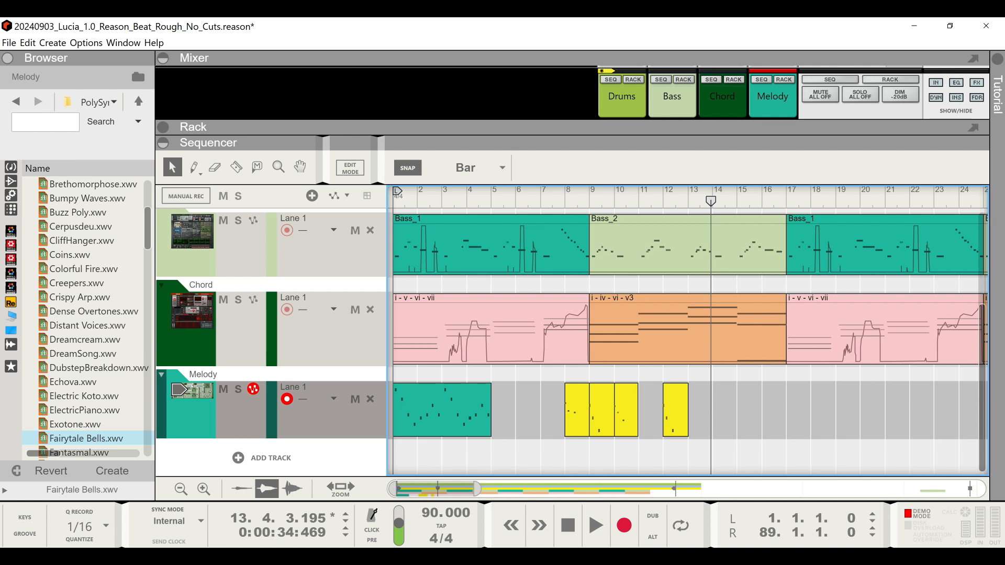
pyautogui.moveTo(626, 409); pyautogui.dragTo(651, 408)
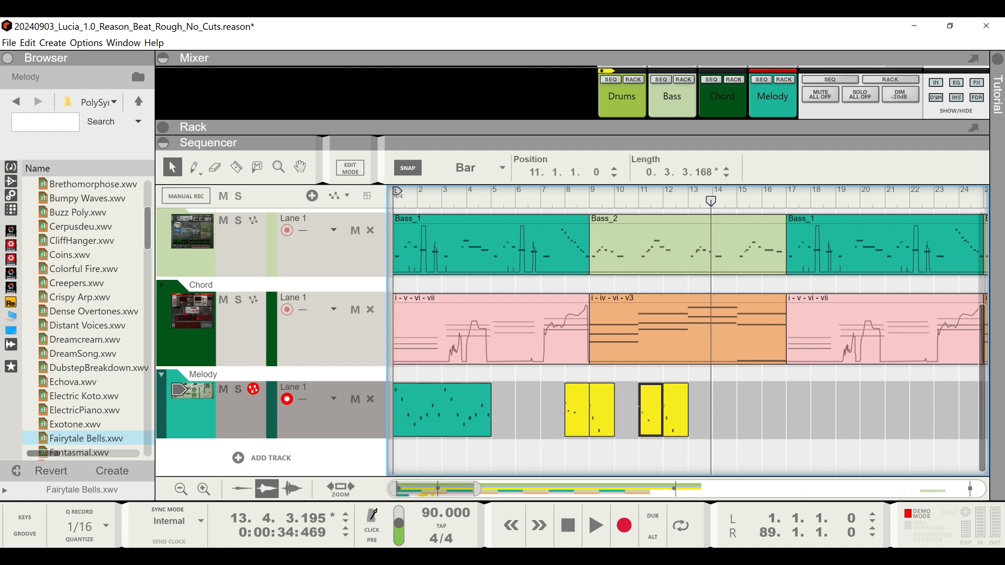
# - Place a duplicate of the bar 8 lemon Melody clip at bar 10 and listen to the arrangement from bar 8
pyautogui.click(576, 409)
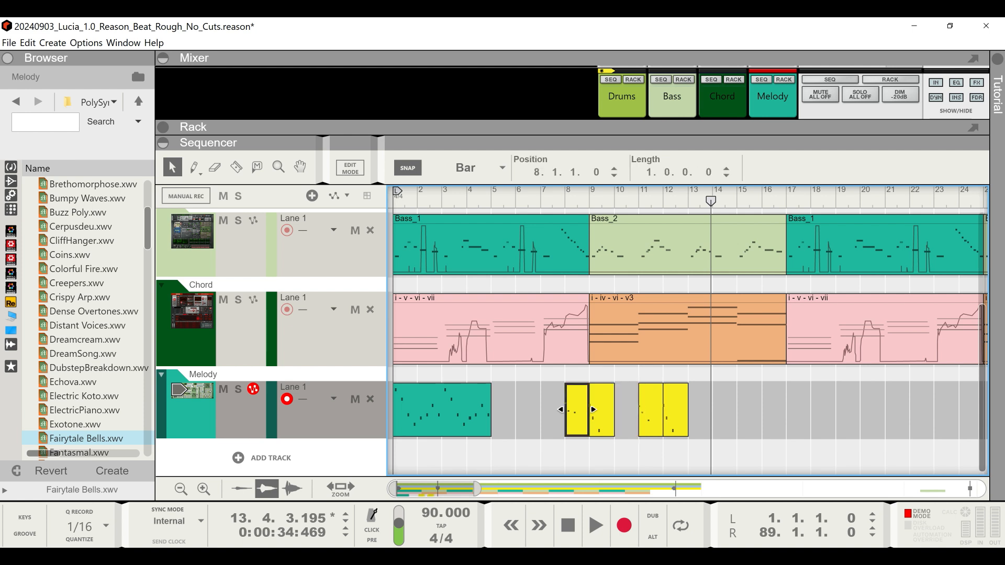
pyautogui.click(602, 409)
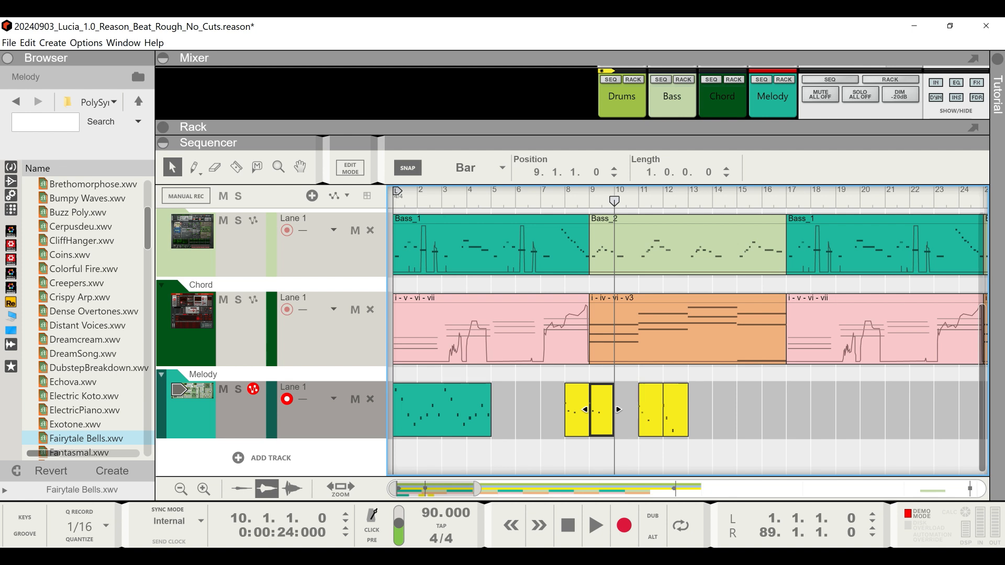
pyautogui.hotkey('ctrl', 'd')
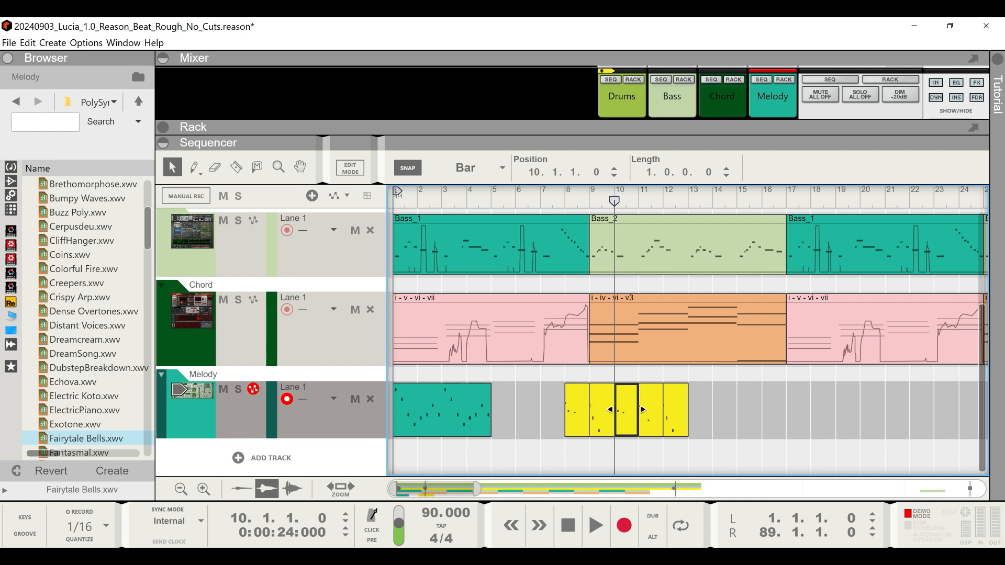
pyautogui.hotkey('ctrl', 'd')
pyautogui.hotkey('ctrl', 'd')
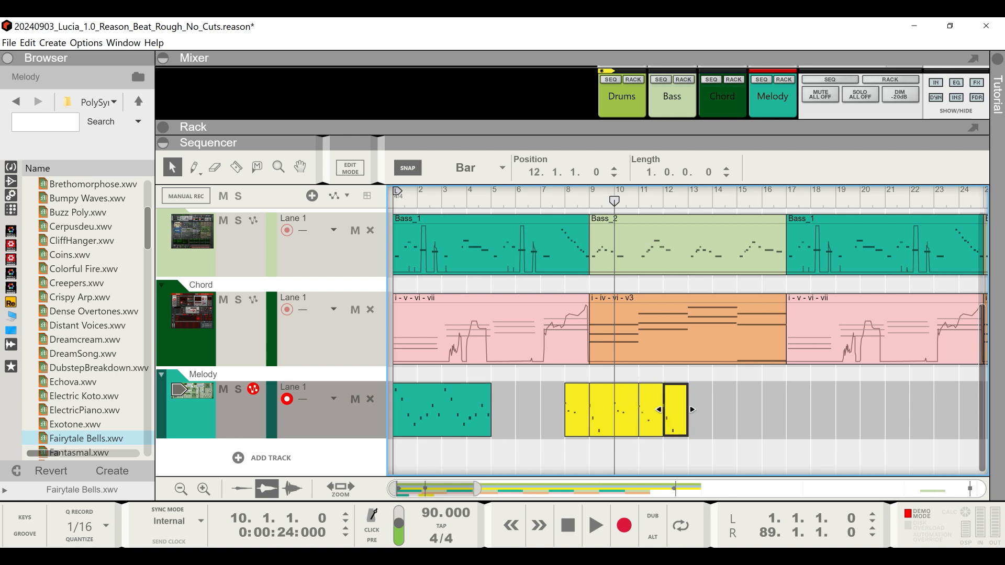
pyautogui.press('Left')
pyautogui.click(565, 201)
pyautogui.press('space')
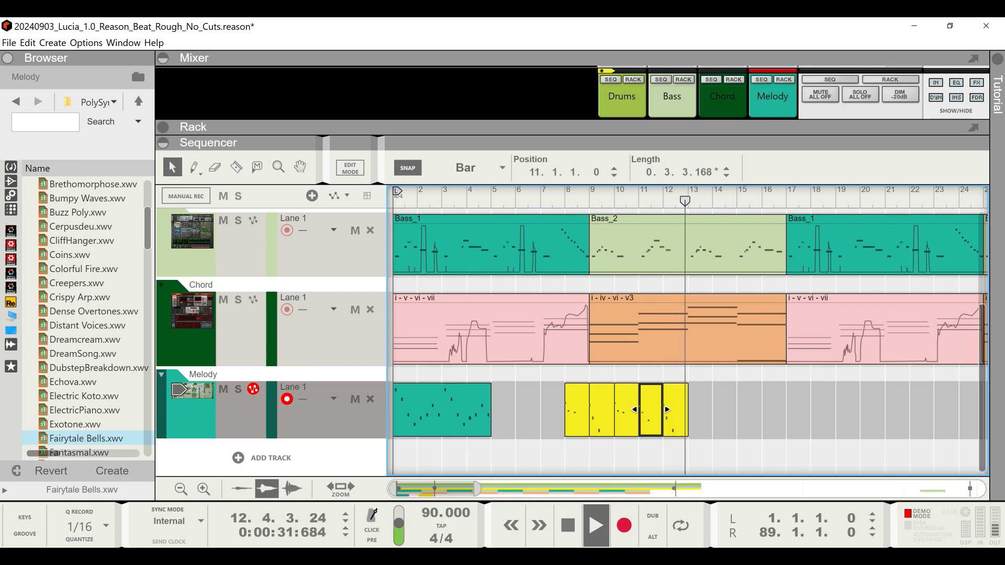
pyautogui.press('space')
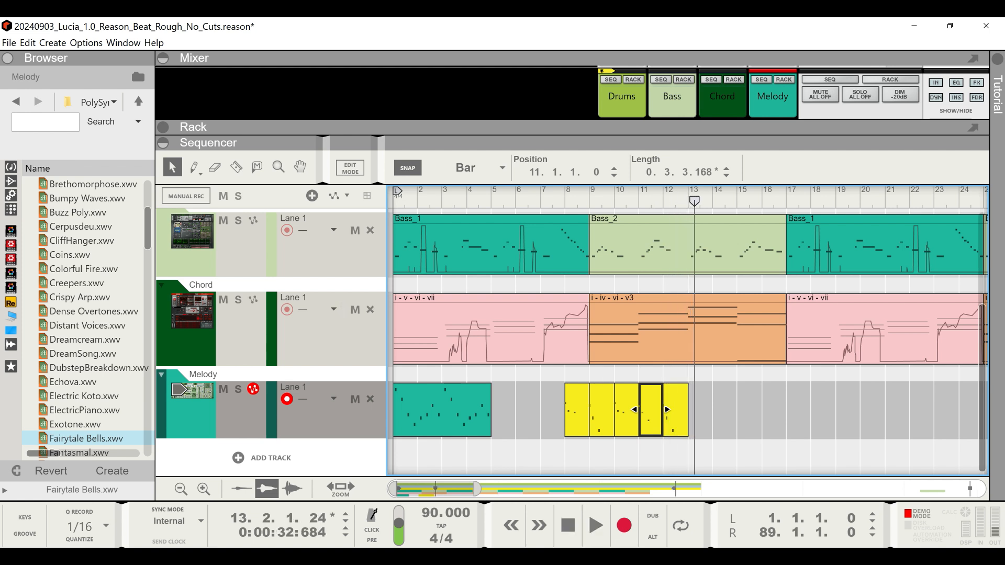
# - Shift the bar 12 lemon Melody clip to bar 13 and place a duplicate of the bar 10 clip at bar 12
pyautogui.moveTo(676, 410); pyautogui.dragTo(725, 410)
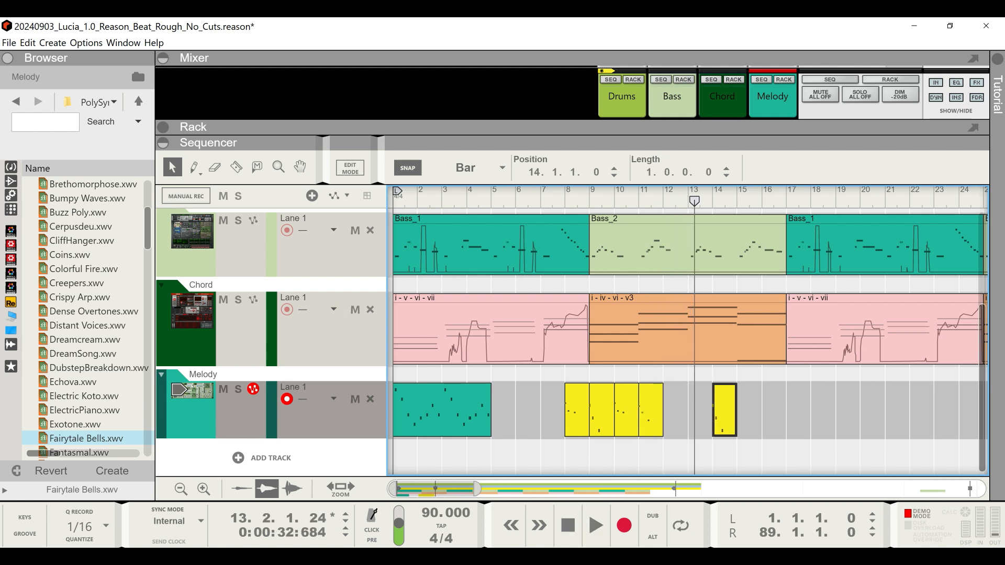
pyautogui.click(627, 410)
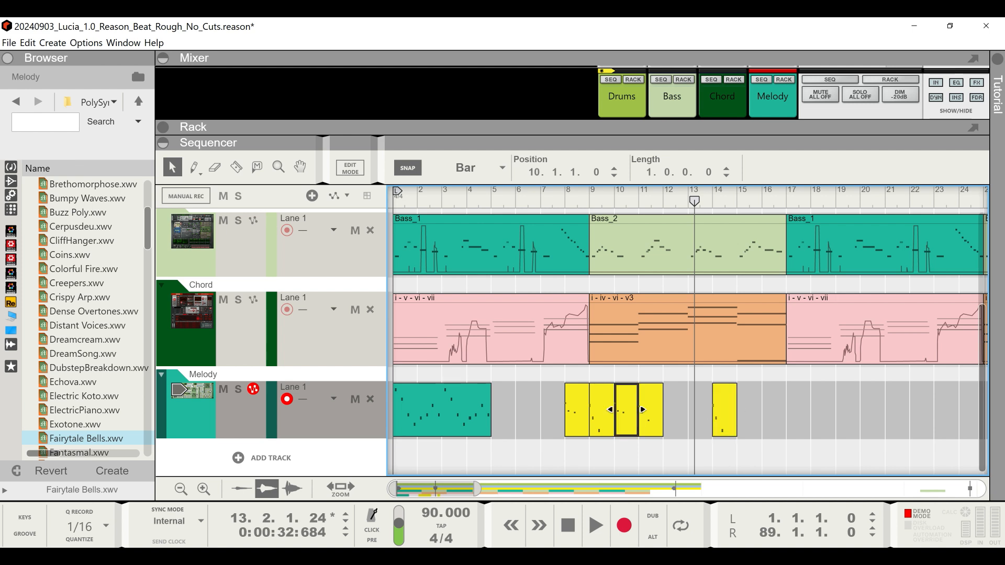
pyautogui.click(651, 410)
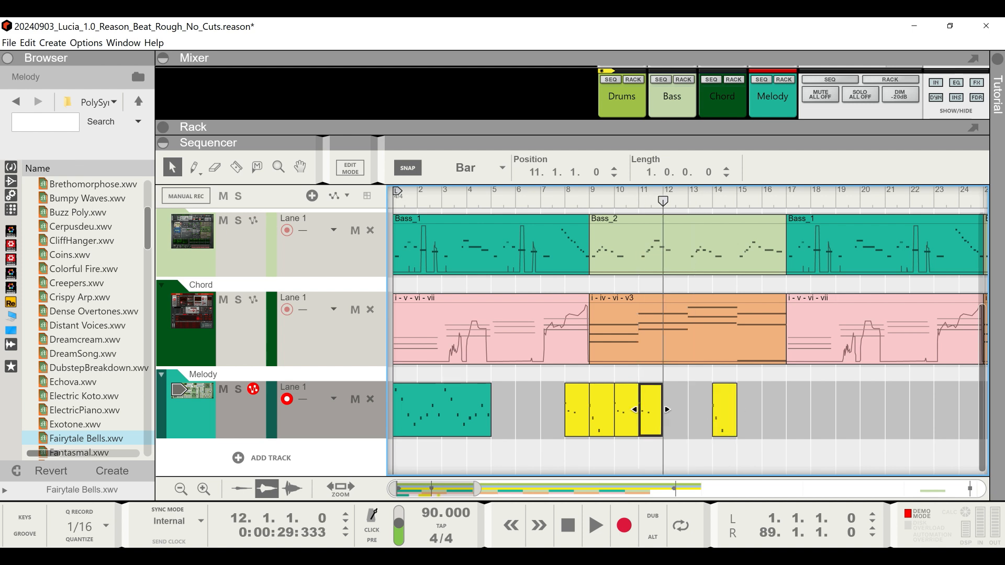
pyautogui.hotkey('ctrl', 'd')
pyautogui.moveTo(725, 410); pyautogui.dragTo(701, 410)
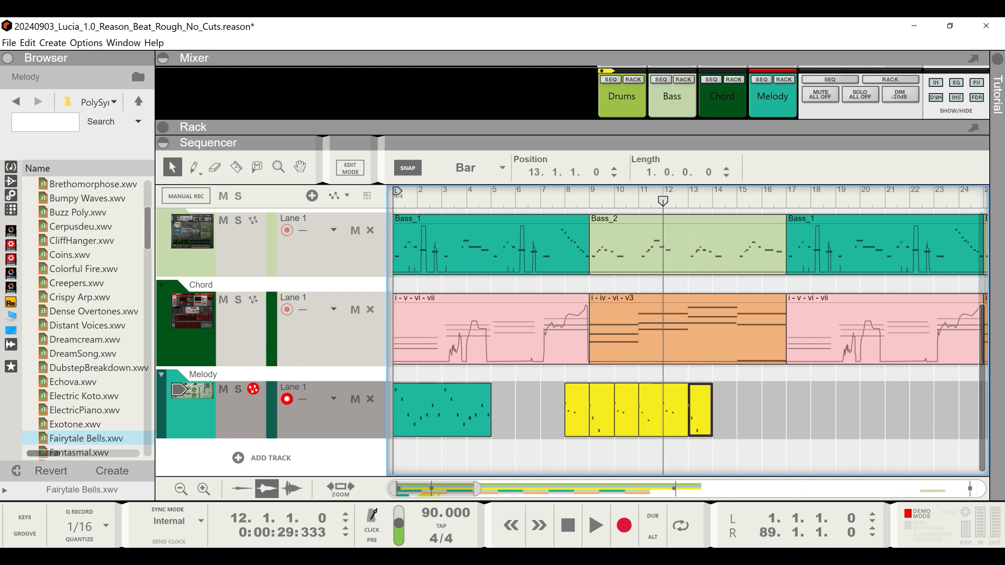
# - Delete the lemon Melody clips at bars 8 and 9 and listen to the remaining ones from bar 10
pyautogui.click(577, 410)
pyautogui.keyDown('shift'); pyautogui.click(602, 410); pyautogui.keyUp('shift')
pyautogui.press('Delete')
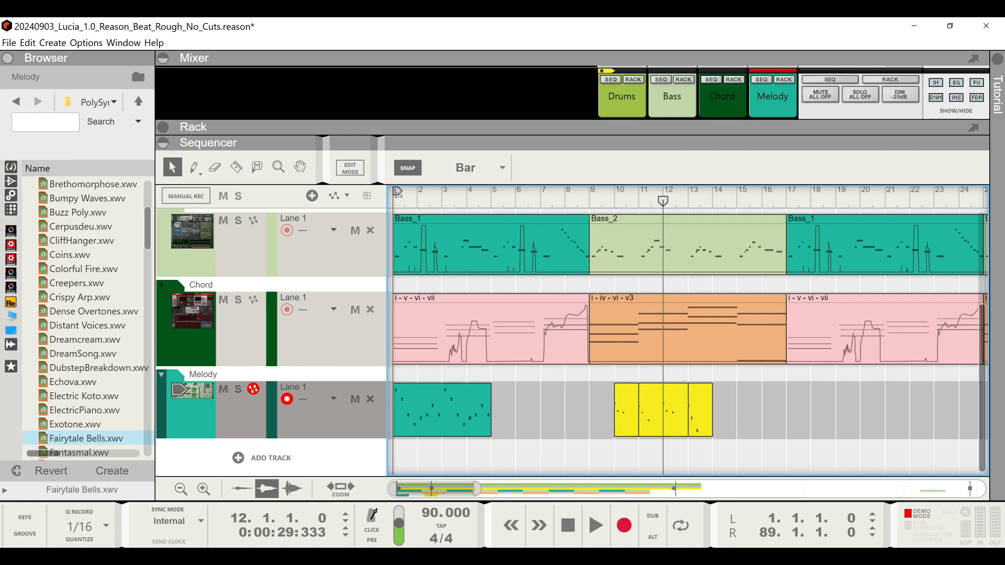
pyautogui.click(615, 201)
pyautogui.press('space')
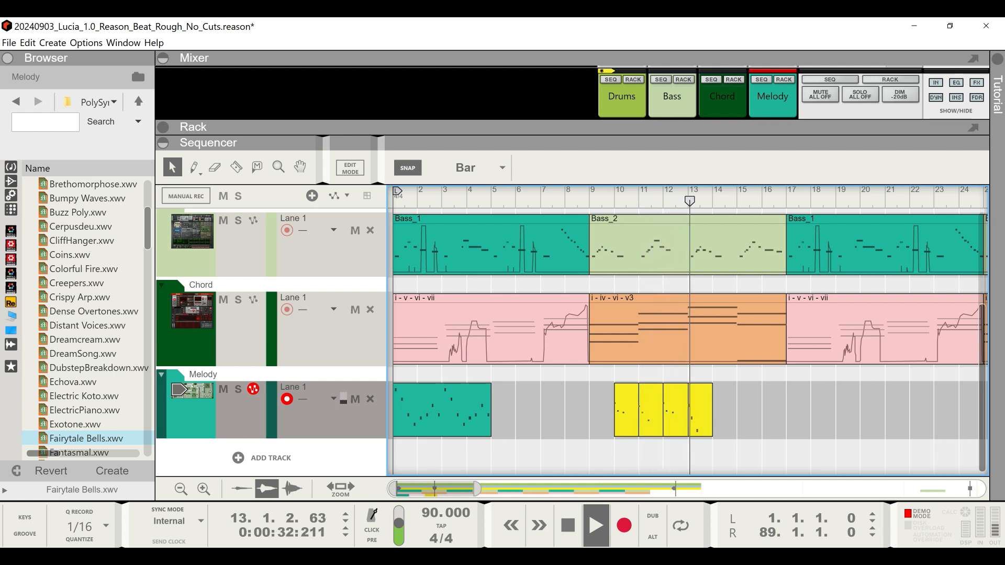
pyautogui.press('space')
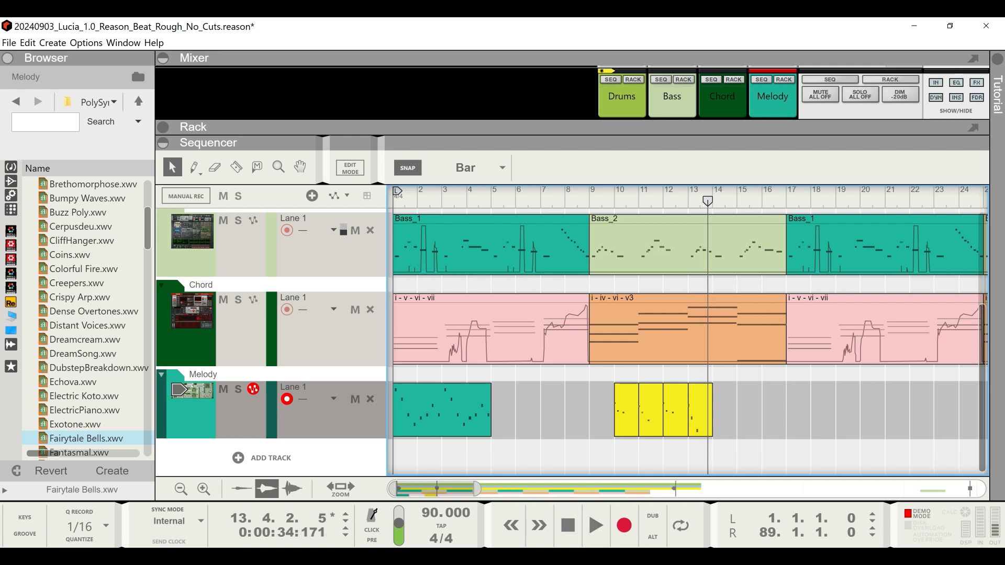
# - Move the bar 11 lemon Melody clip to bar 15 and place a duplicate of the bar 12 clip at bar 14
pyautogui.moveTo(650, 410); pyautogui.dragTo(749, 409)
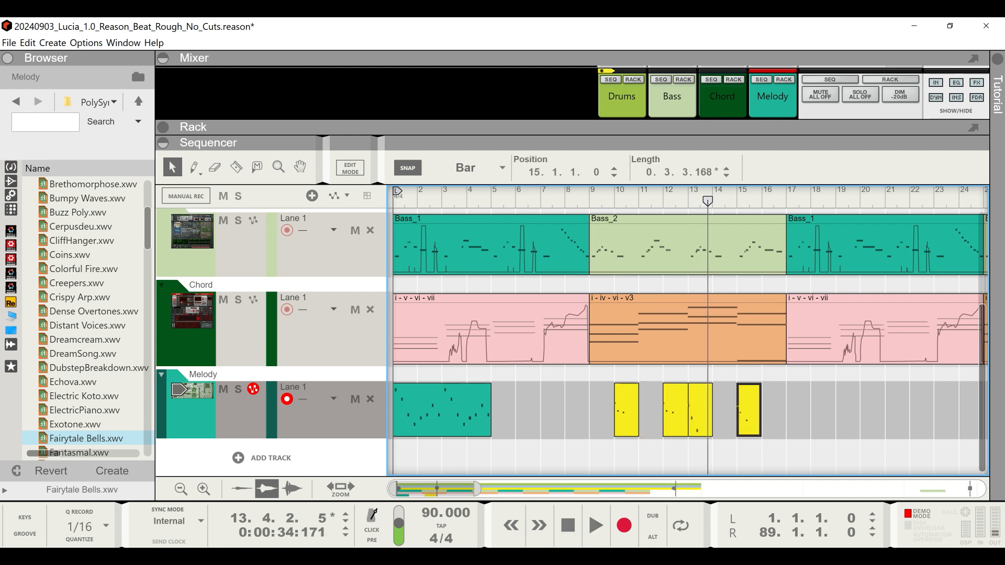
pyautogui.click(675, 409)
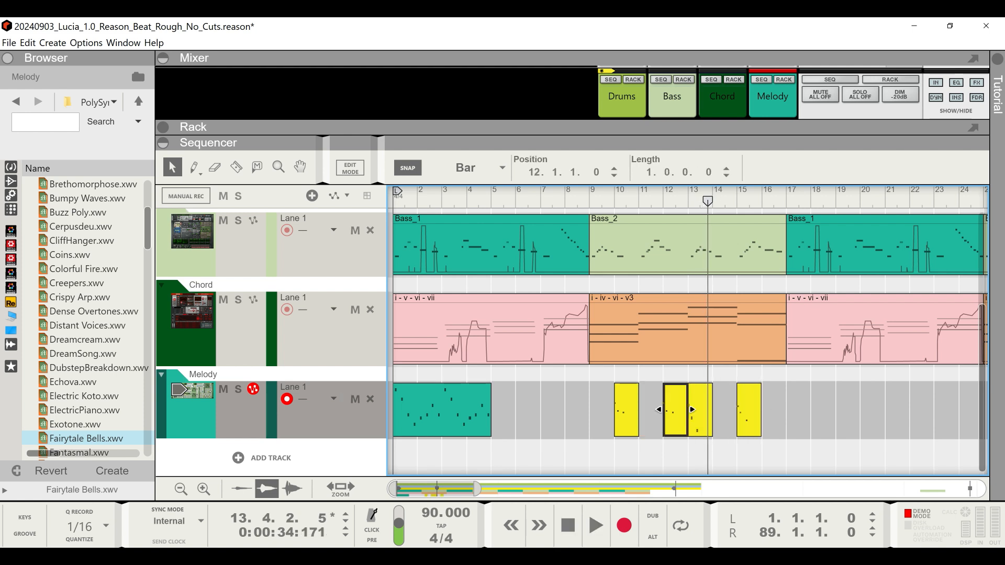
pyautogui.hotkey('ctrl', 'c')
pyautogui.hotkey('ctrl', 'f')
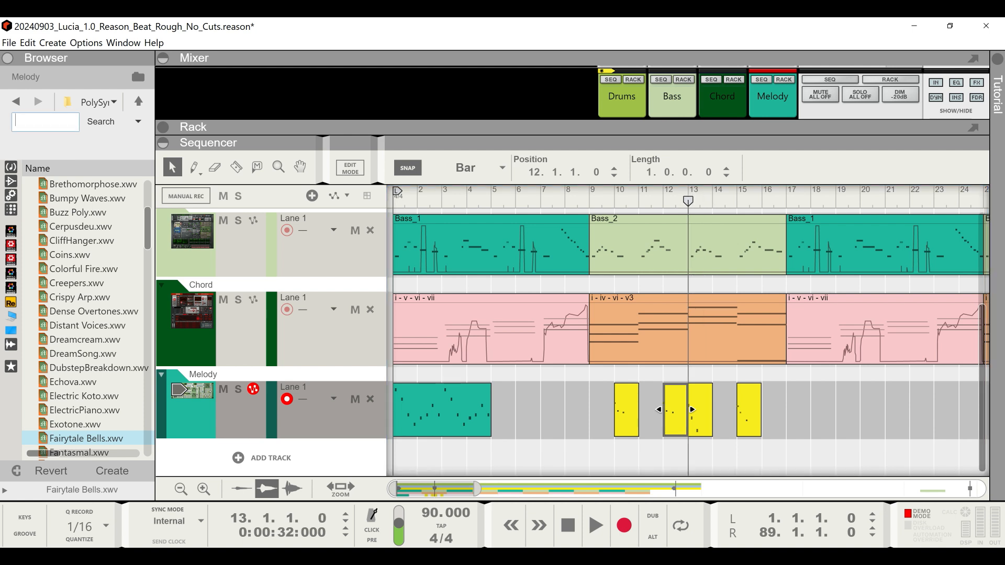
pyautogui.moveTo(675, 409)
pyautogui.mouseDown()
pyautogui.moveTo(700, 409)
pyautogui.moveTo(675, 409)
pyautogui.mouseUp()
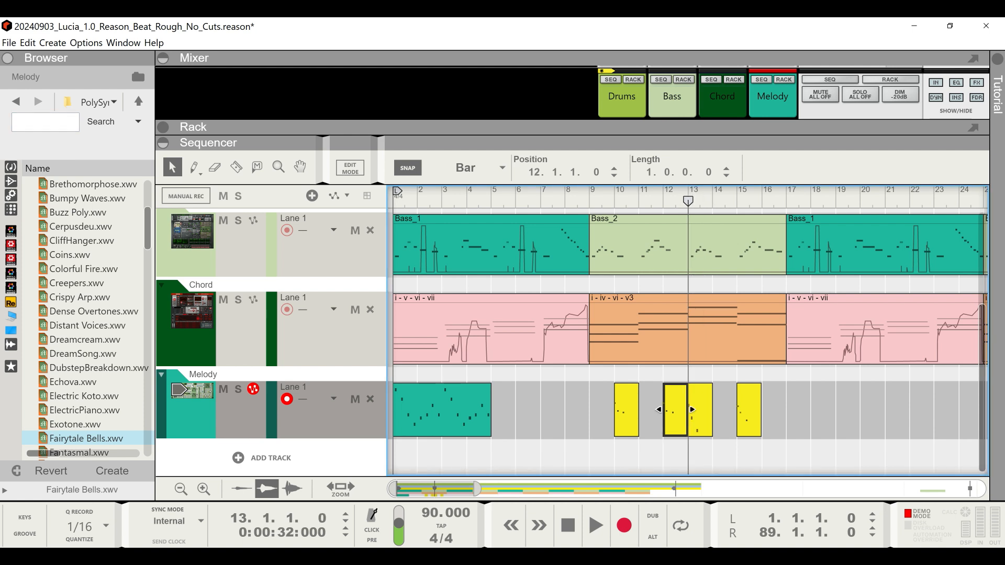
pyautogui.hotkey('ctrl', 'v')
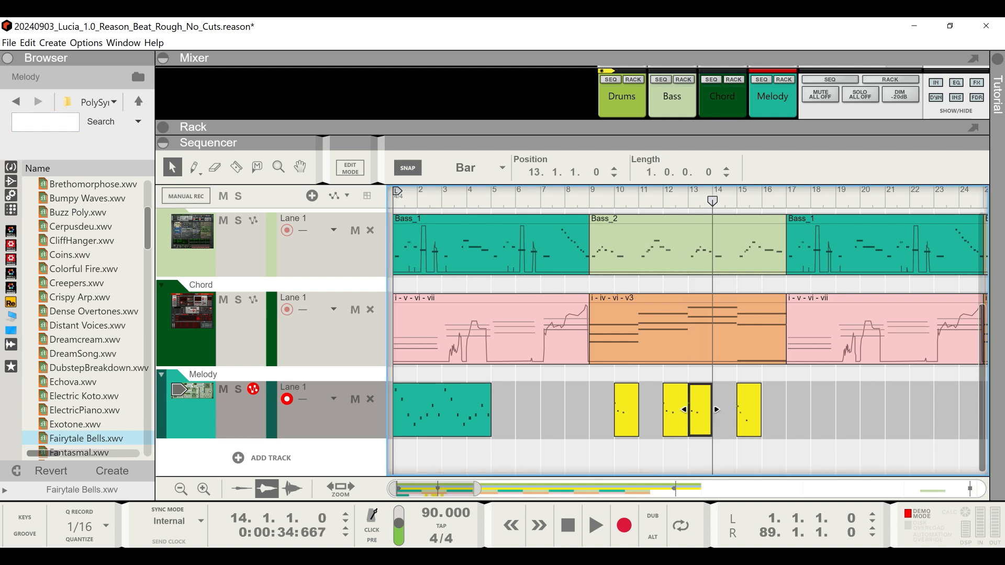
pyautogui.hotkey('ctrl', 'd')
pyautogui.press('Escape')
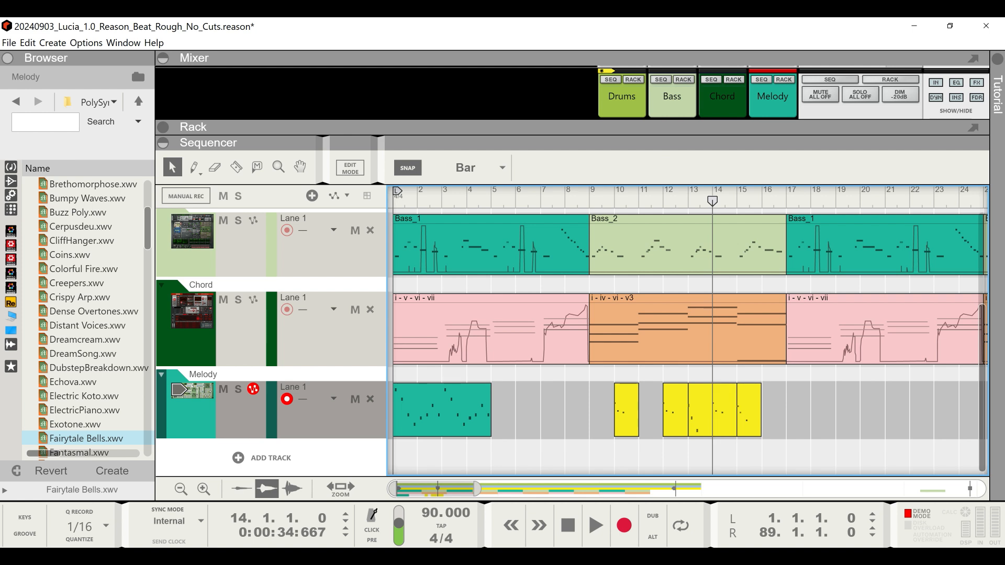
# - Play the arrangement from bar 12 to hear the four consecutive lemon Melody clips, stopping after bar 16 begins
pyautogui.click(664, 201)
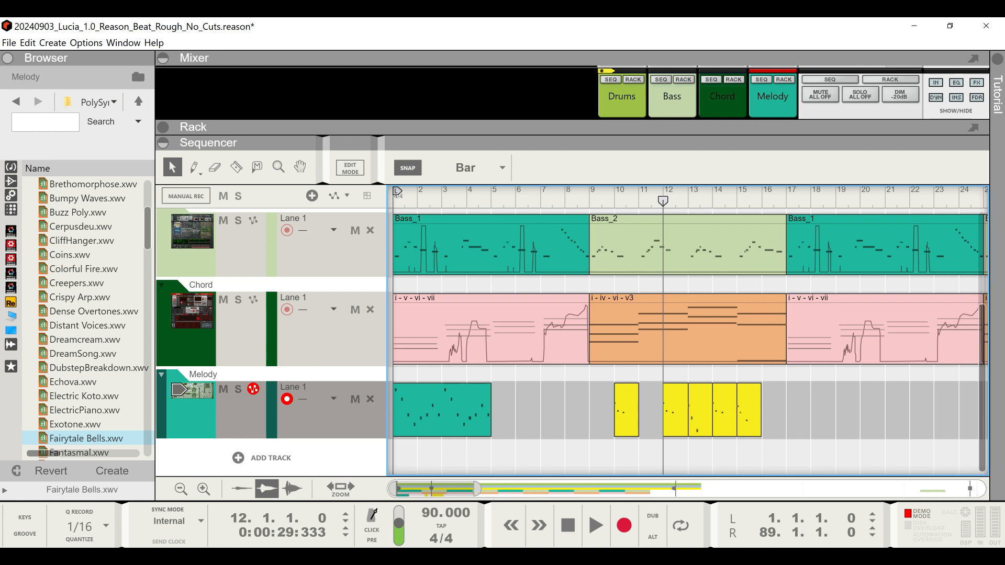
pyautogui.press('space')
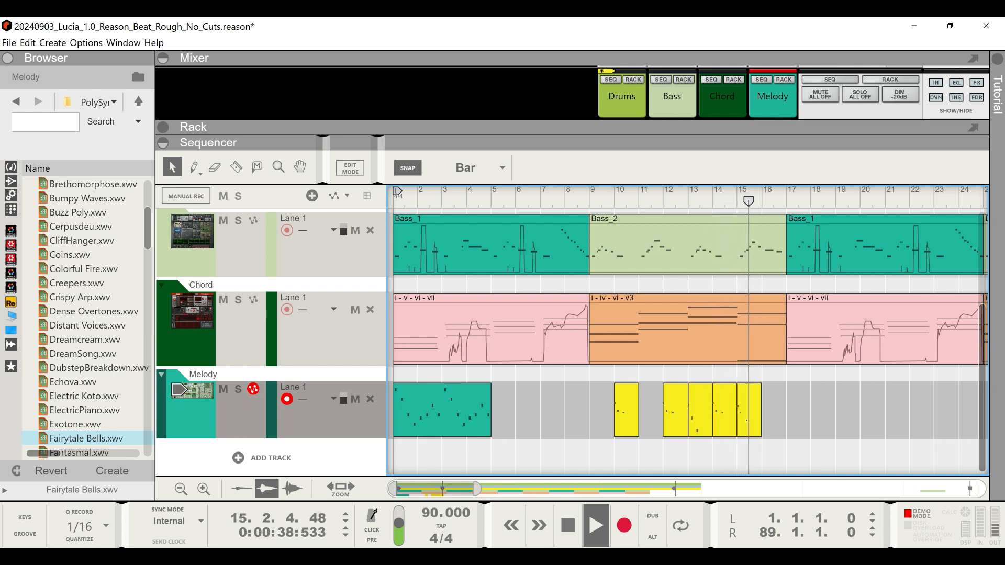
pyautogui.press('space')
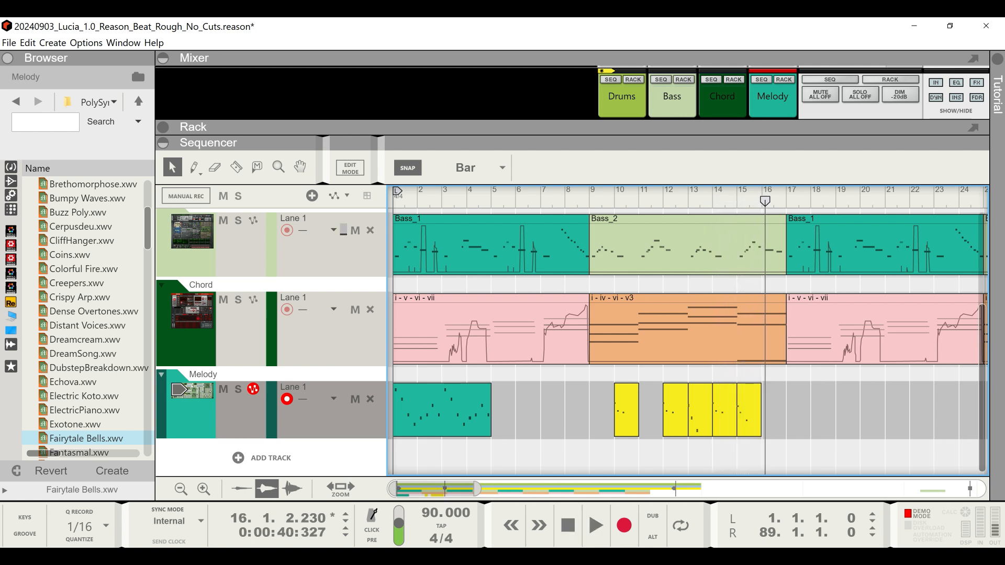
# - Reorder the lemon Melody clips so bar 13's clip sits at bar 16 and bar 12's at bar 13, and delete the bar 10 clip
pyautogui.moveTo(675, 410); pyautogui.dragTo(773, 410)
pyautogui.click(700, 410)
pyautogui.moveTo(701, 410); pyautogui.dragTo(797, 410)
pyautogui.moveTo(866, 411); pyautogui.dragTo(703, 411)
pyautogui.click(627, 411)
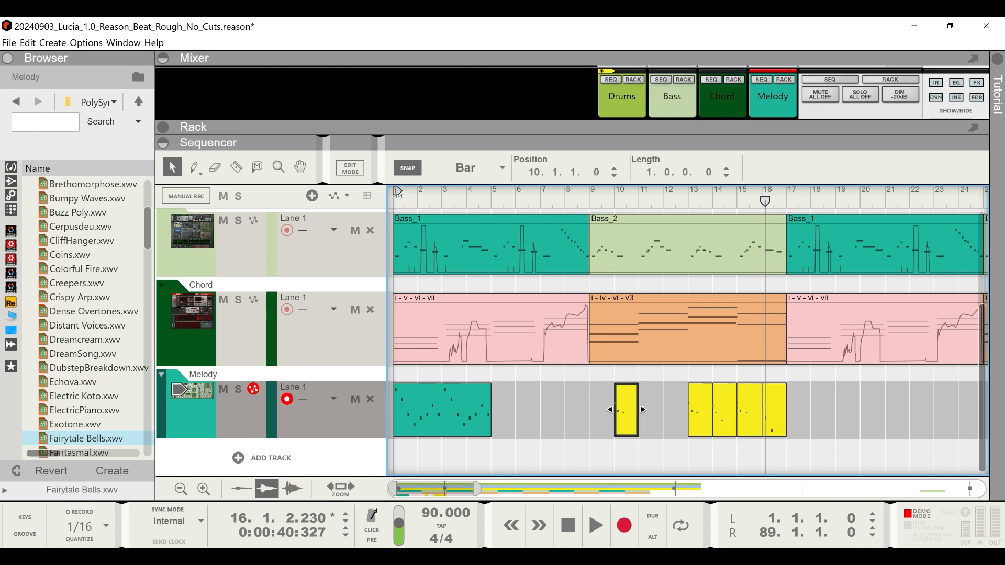
pyautogui.press('Delete')
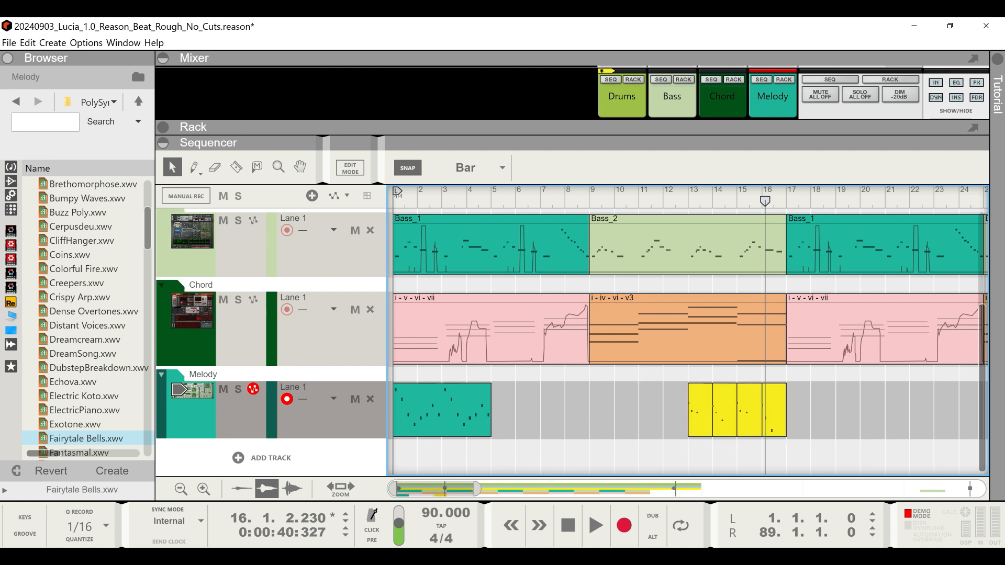
# - Move the four lemon Melody clips together so they start at bar 9, and play the arrangement from there
pyautogui.moveTo(642, 411); pyautogui.dragTo(817, 411)
pyautogui.moveTo(748, 411); pyautogui.dragTo(650, 411)
pyautogui.click(644, 456)
pyautogui.click(590, 201)
pyautogui.press('space')
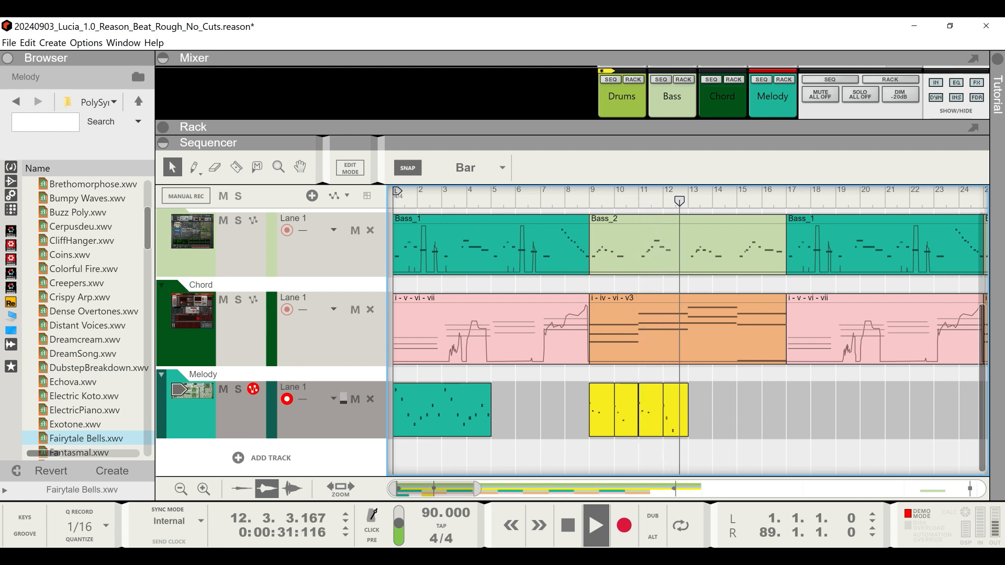
pyautogui.press('space')
# - Join the four lemon Melody clips at bar 9 into one four-bar clip
pyautogui.moveTo(783, 440); pyautogui.dragTo(529, 380)
pyautogui.rightClick(587, 409)
pyautogui.press('Return')
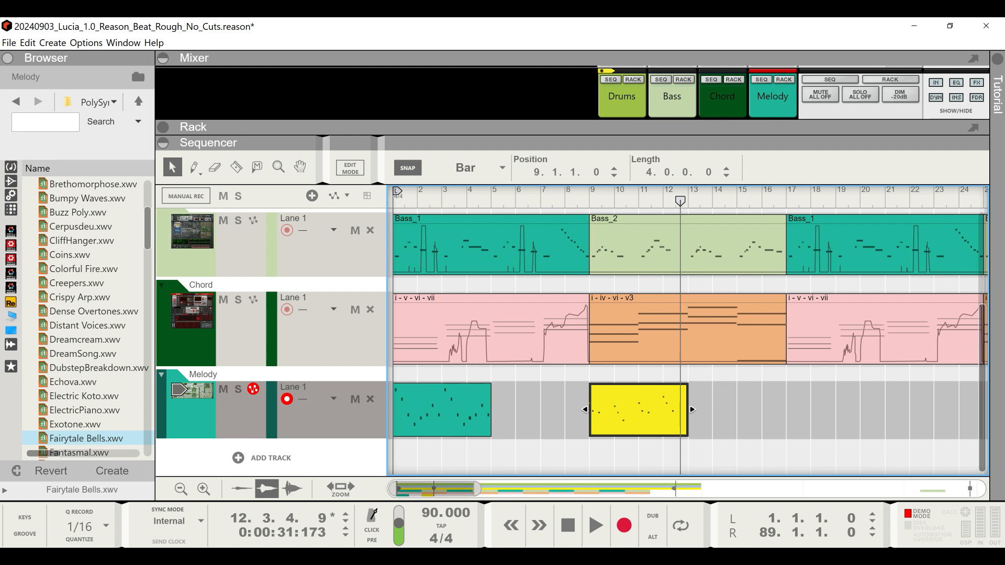
# - Move the four-bar lemon Melody clip to bar 5, directly after the turquoise clip
pyautogui.moveTo(475, 489); pyautogui.dragTo(542, 489)
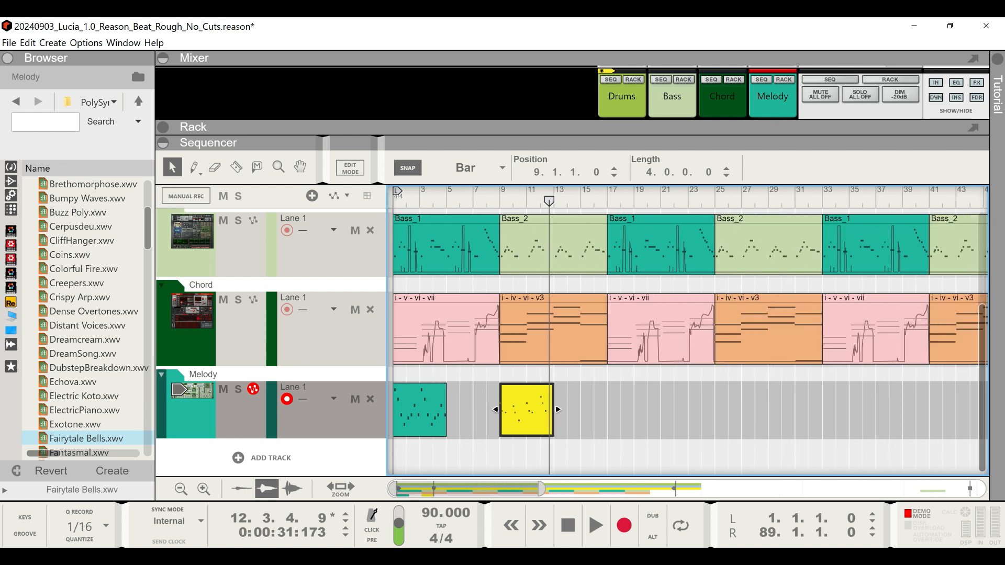
pyautogui.moveTo(549, 201); pyautogui.dragTo(607, 201)
pyautogui.moveTo(603, 426); pyautogui.dragTo(422, 403)
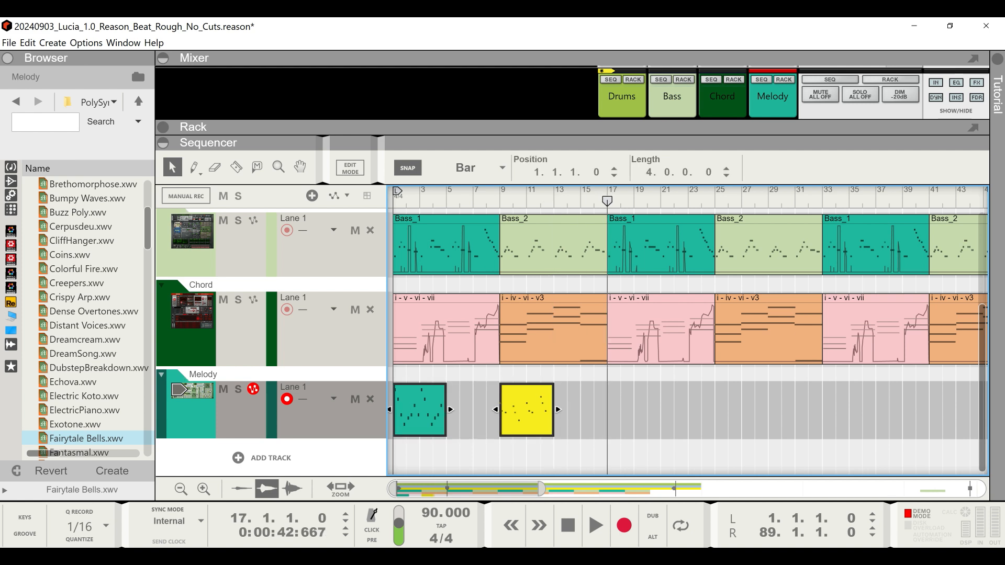
pyautogui.click(474, 411)
pyautogui.moveTo(526, 411); pyautogui.dragTo(472, 411)
# - Duplicate the turquoise and lemon Melody clip pair repeatedly until the track is filled up to bar 81
pyautogui.moveTo(515, 425); pyautogui.dragTo(402, 403)
pyautogui.moveTo(541, 488); pyautogui.dragTo(736, 489)
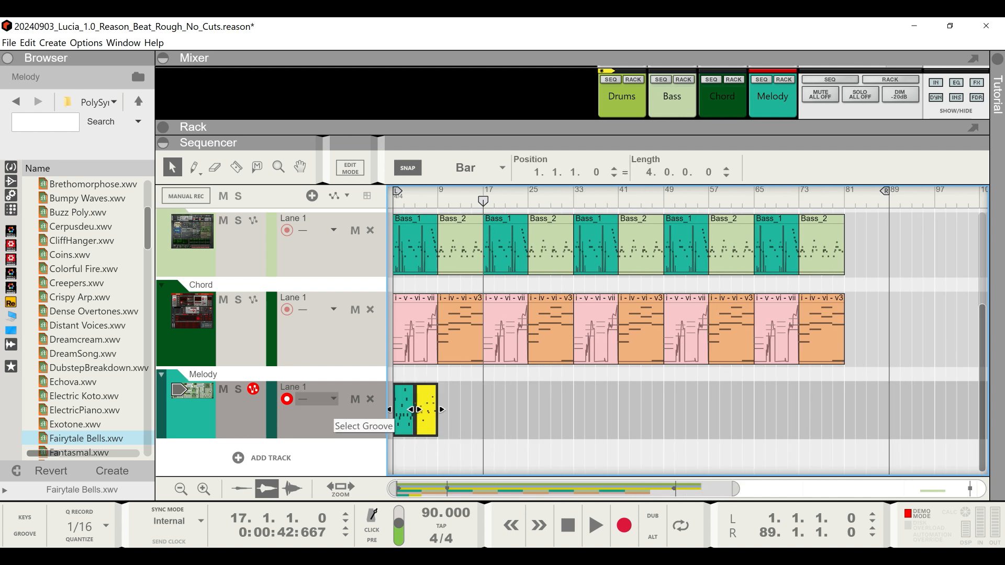
pyautogui.hotkey('ctrl', 'd')
pyautogui.hotkey('ctrl', 'd')
pyautogui.hotkey('ctrl', 'd')
pyautogui.hotkey('ctrl', 'd')
pyautogui.hotkey('ctrl', 'd')
pyautogui.hotkey('ctrl', 'd')
pyautogui.hotkey('ctrl', 'd')
pyautogui.hotkey('ctrl', 'd')
pyautogui.hotkey('ctrl', 'd')
pyautogui.hotkey('ctrl', 'd')
pyautogui.hotkey('ctrl', 'd')
pyautogui.hotkey('ctrl', 'd')
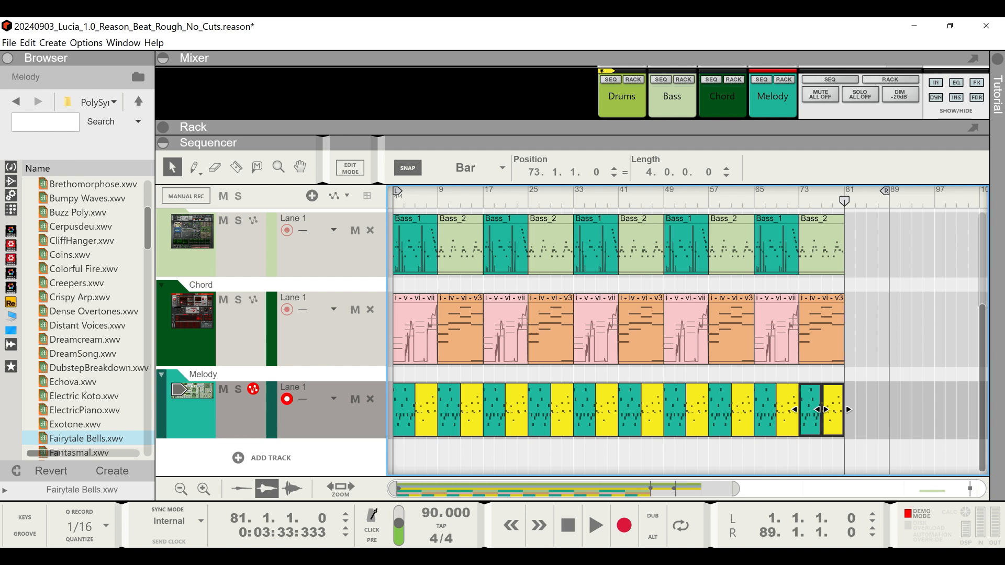
# - Delete the turquoise and lemon Melody clip pairs starting at bars 1, 17, 33, 49 and 65
pyautogui.moveTo(410, 381); pyautogui.dragTo(418, 439)
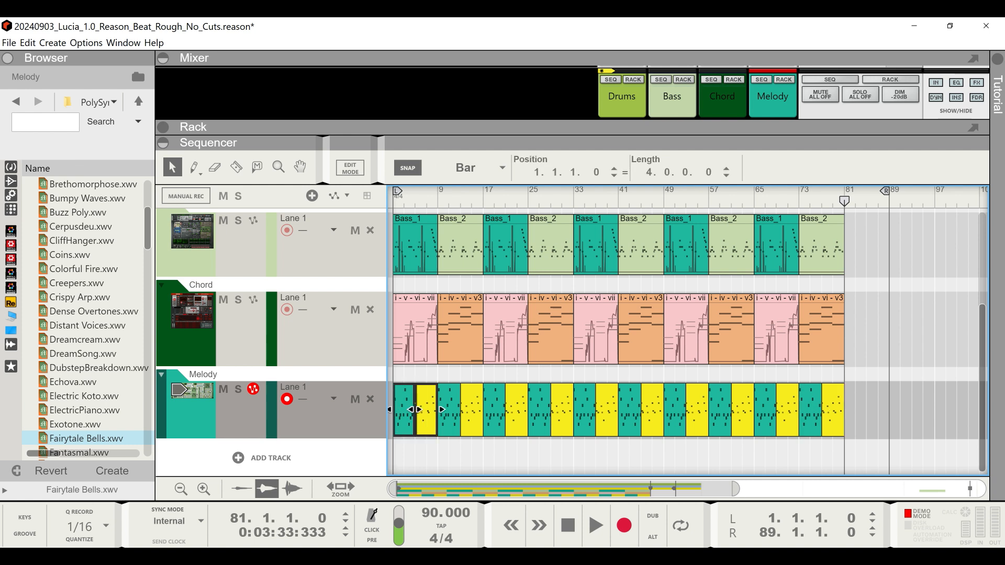
pyautogui.press('Delete')
pyautogui.moveTo(494, 382); pyautogui.dragTo(506, 439)
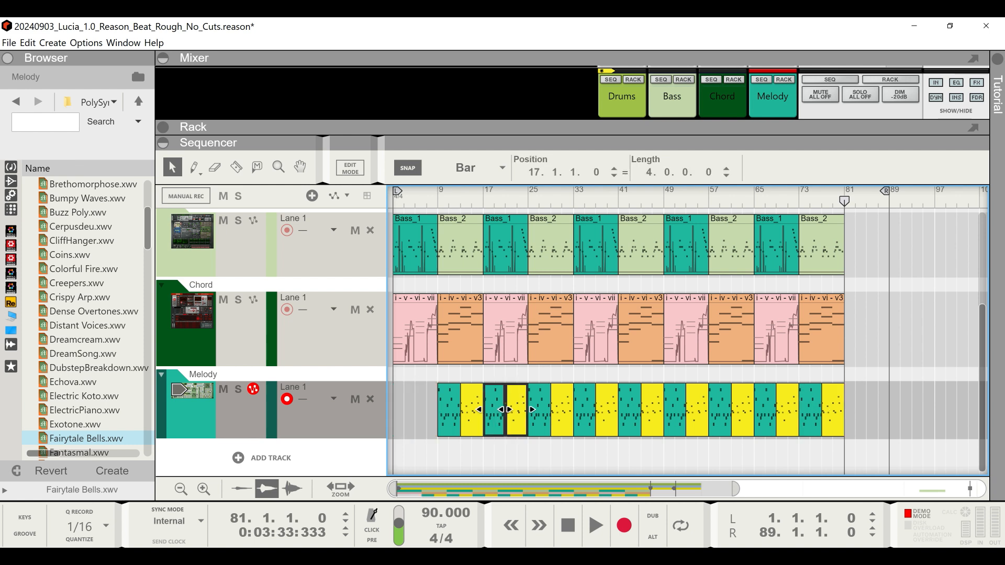
pyautogui.press('Delete')
pyautogui.moveTo(584, 381); pyautogui.dragTo(613, 439)
pyautogui.press('Delete')
pyautogui.moveTo(678, 380); pyautogui.dragTo(697, 440)
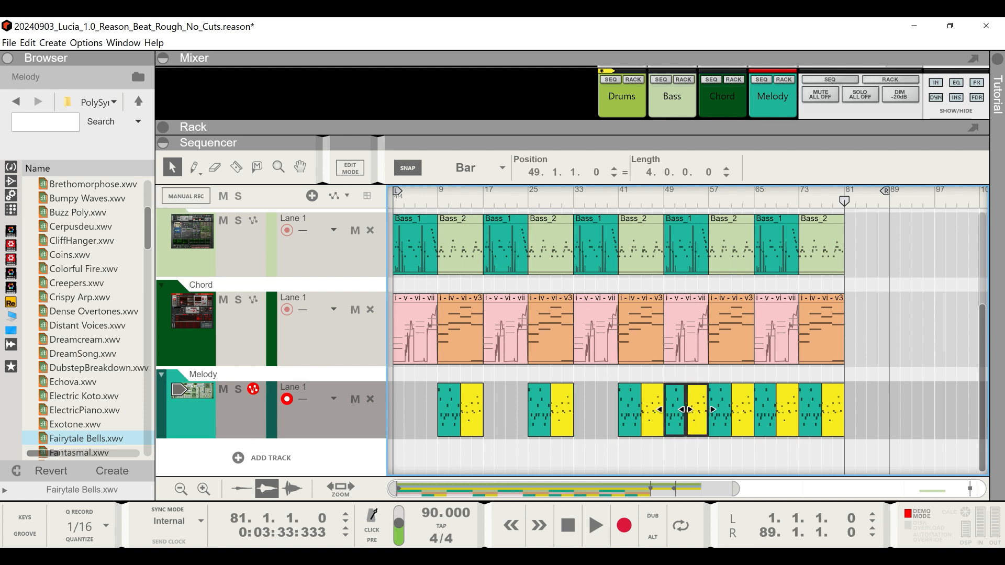
pyautogui.press('Delete')
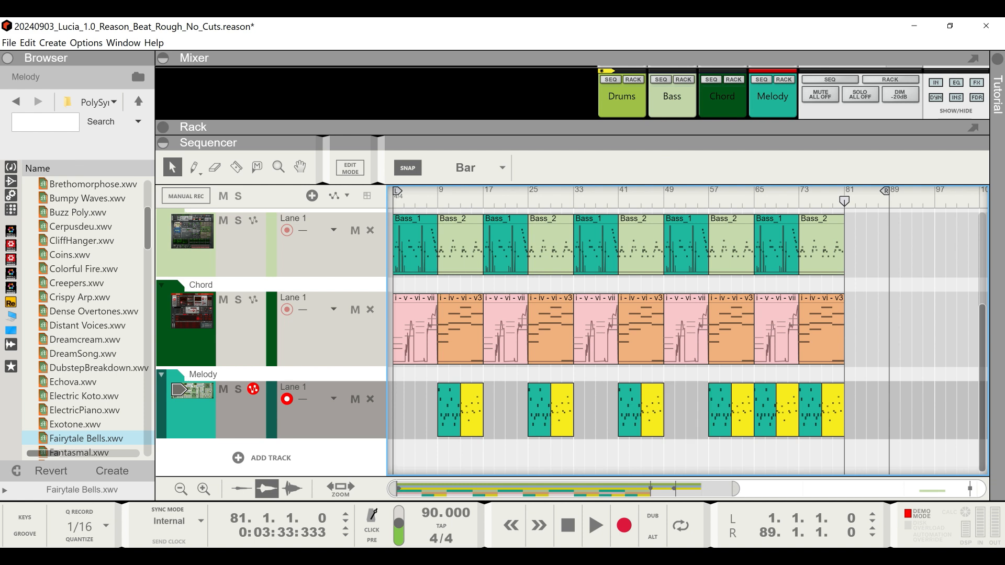
pyautogui.moveTo(765, 381); pyautogui.dragTo(782, 439)
pyautogui.press('Delete')
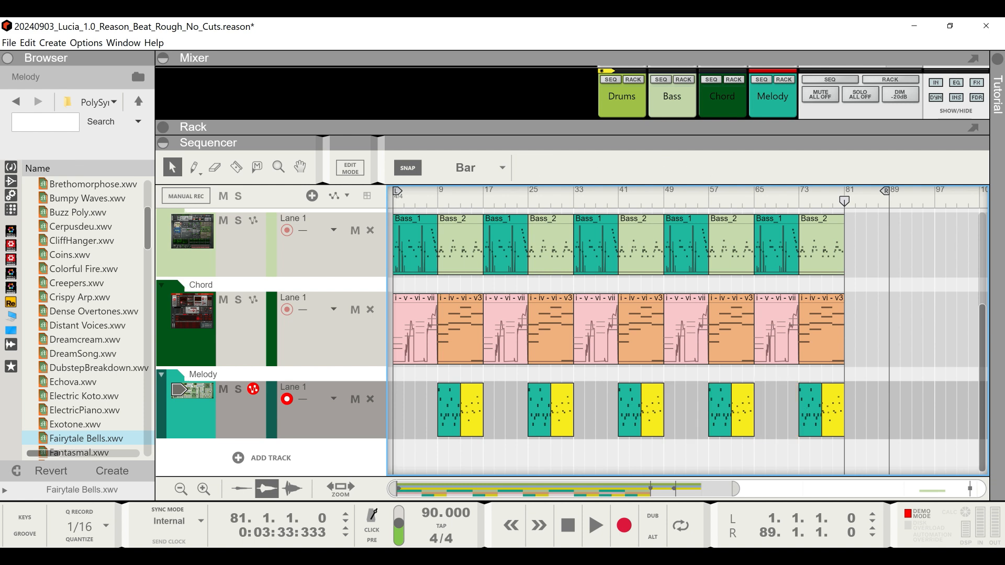
# - Undo the last Melody clip deletion and play the arrangement from bar 1
pyautogui.hotkey('shift', 'Return')
pyautogui.hotkey('shift', 'Return')
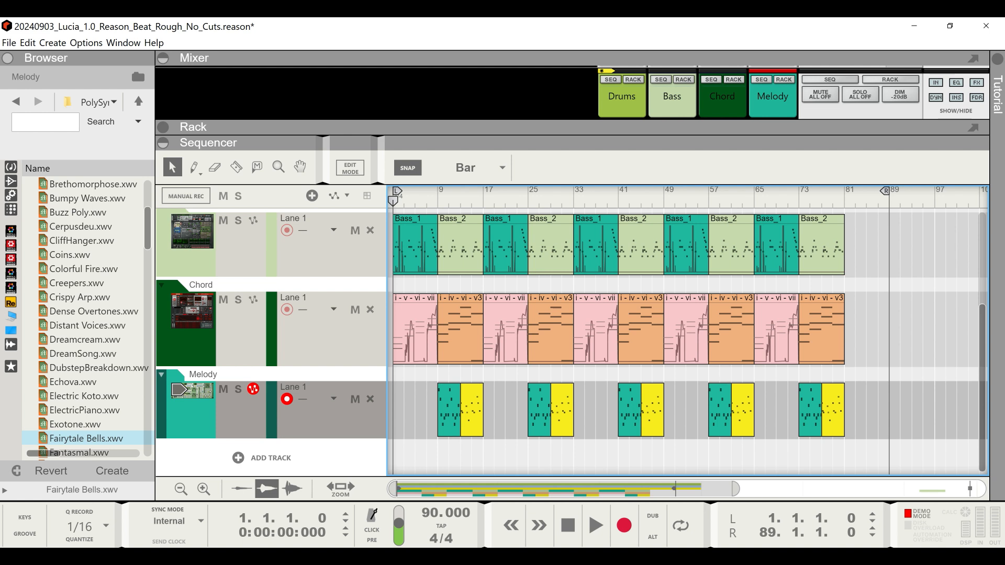
pyautogui.hotkey('ctrl', 'z')
pyautogui.press('space')
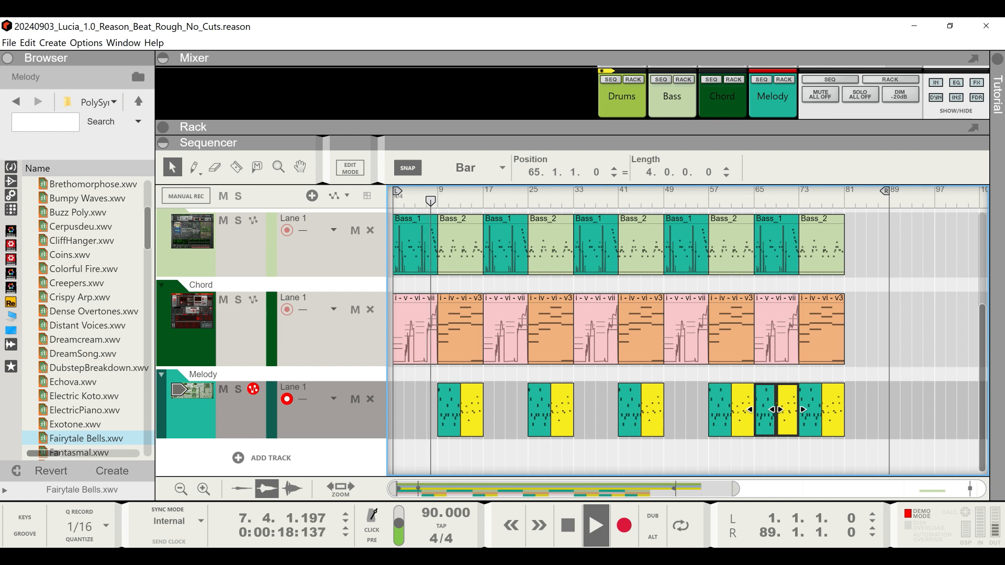
# - Delete the Melody clip pair at bar 65 and all hi-hat, clap and kick clips beyond bar 81
pyautogui.press('Delete')
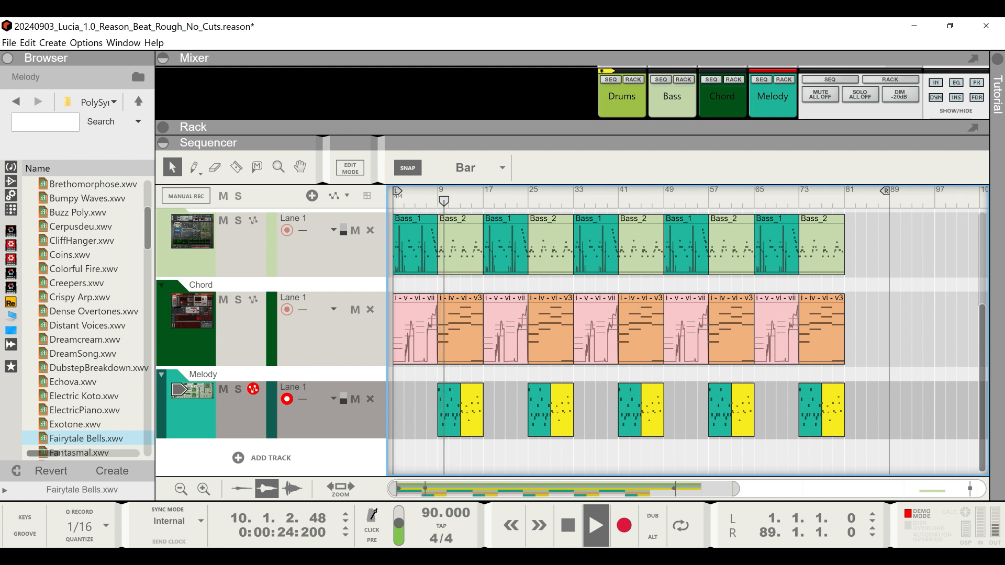
pyautogui.scroll(5, 688, 335)
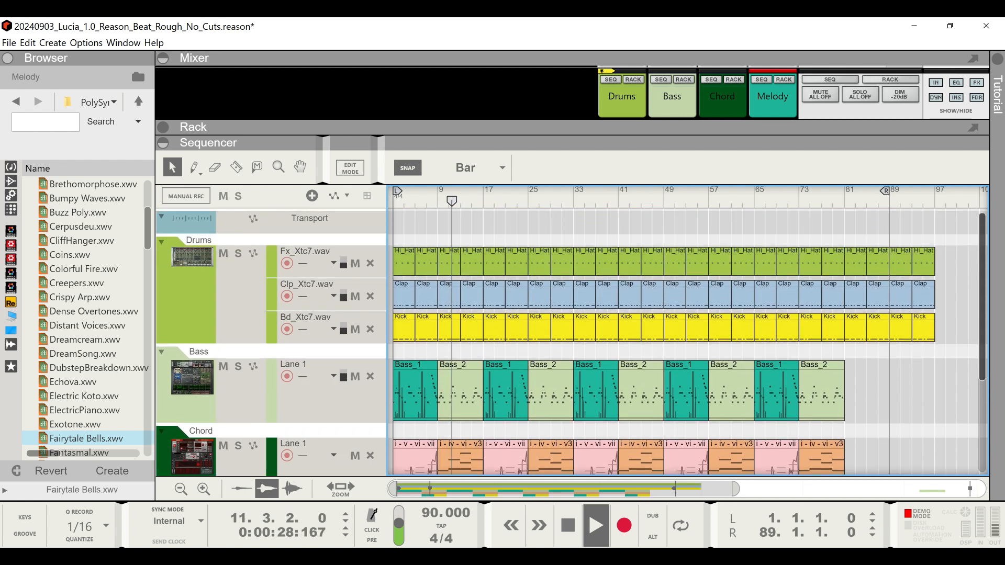
pyautogui.moveTo(946, 262); pyautogui.dragTo(857, 380)
pyautogui.press('Delete')
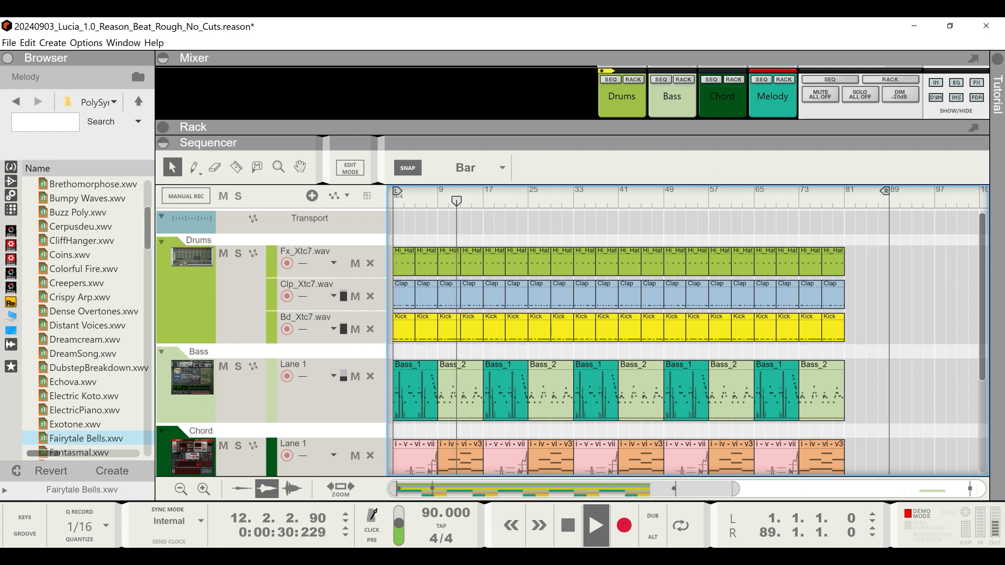
# - Zoom the sequencer in to about bars 1 to 57 and reduce the track height until all four tracks fit
pyautogui.scroll(-5, 687, 336)
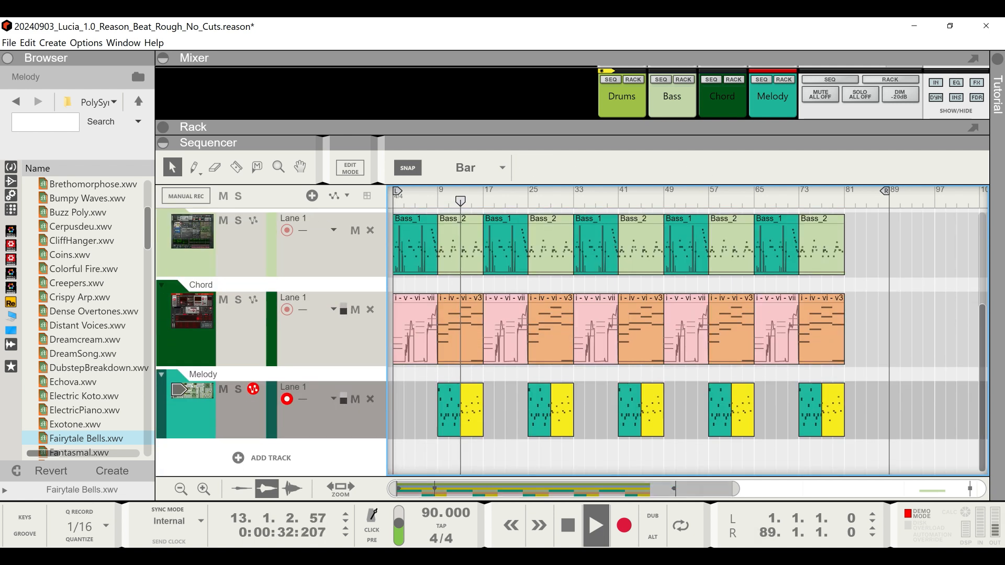
pyautogui.moveTo(736, 489); pyautogui.dragTo(583, 489)
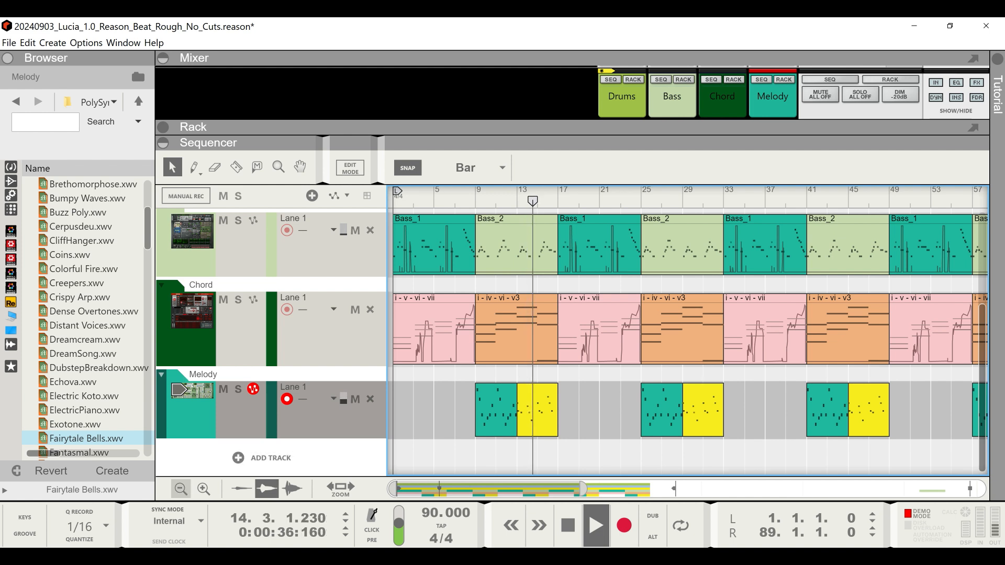
pyautogui.click(203, 489)
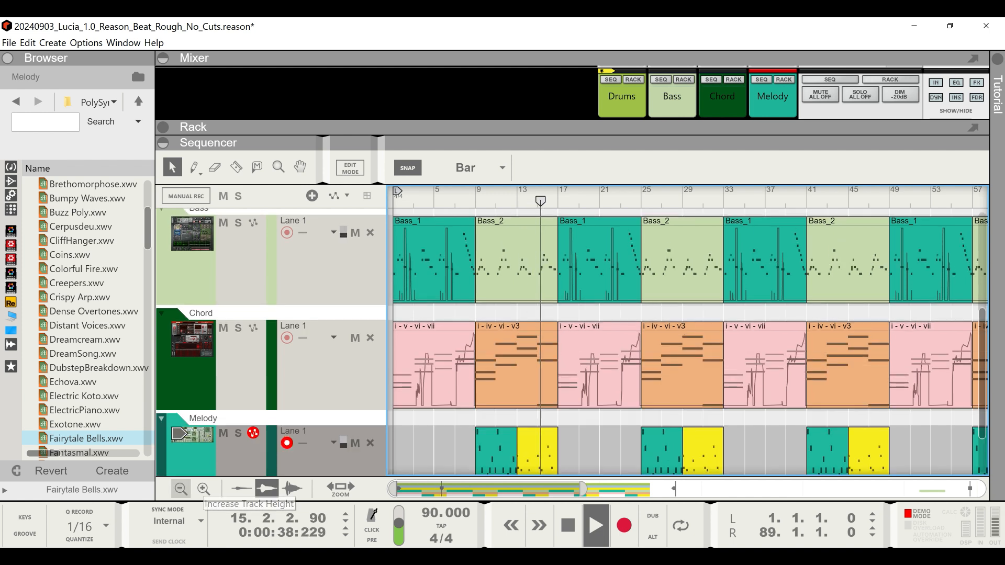
pyautogui.click(180, 489)
pyautogui.click(180, 489)
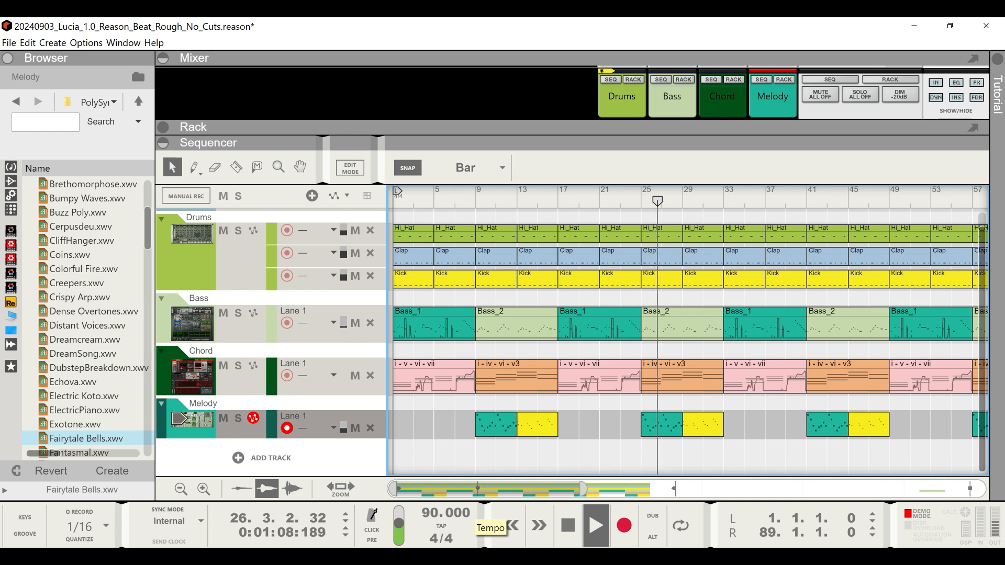
# - Expand the mixer to show the faders and set the Drum 2 level to 68 in the Drums rack device
pyautogui.moveTo(572, 127); pyautogui.dragTo(572, 333)
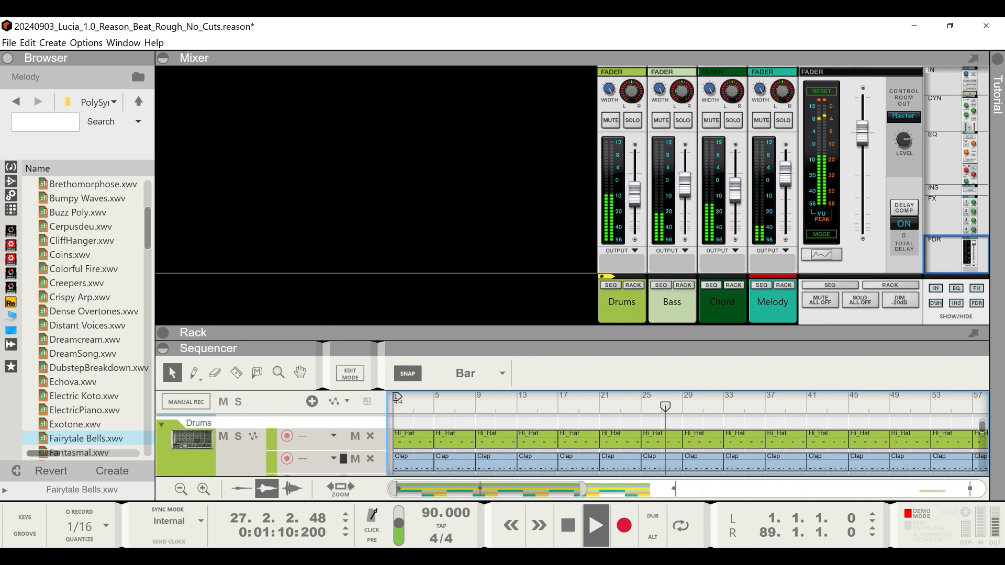
pyautogui.click(785, 175)
pyautogui.click(633, 284)
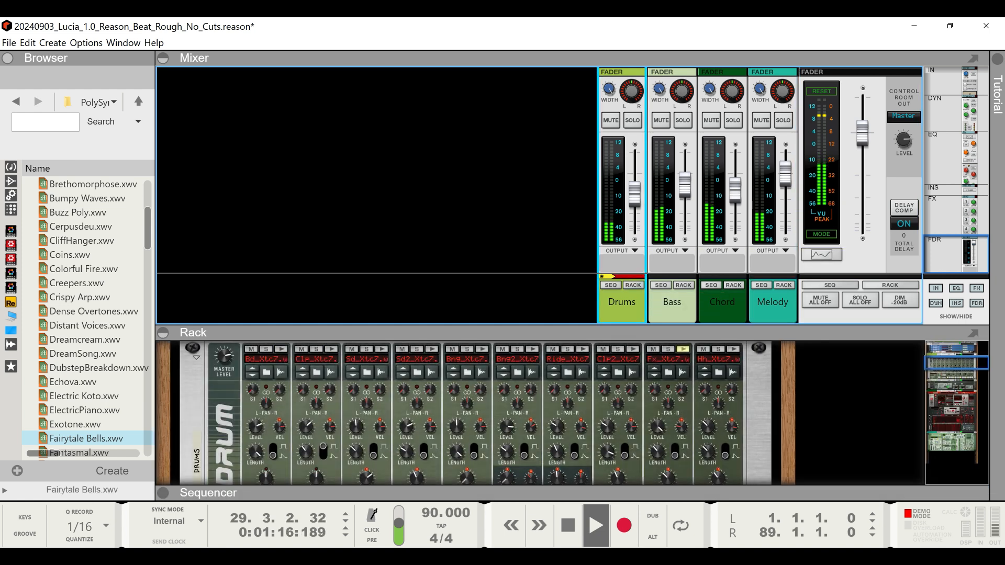
pyautogui.click(306, 428)
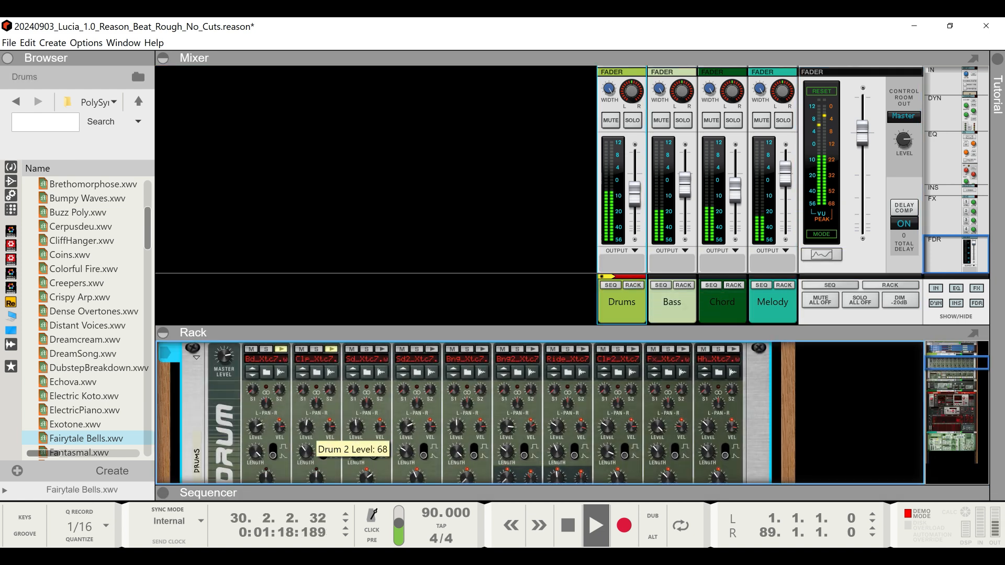
pyautogui.moveTo(255, 428)
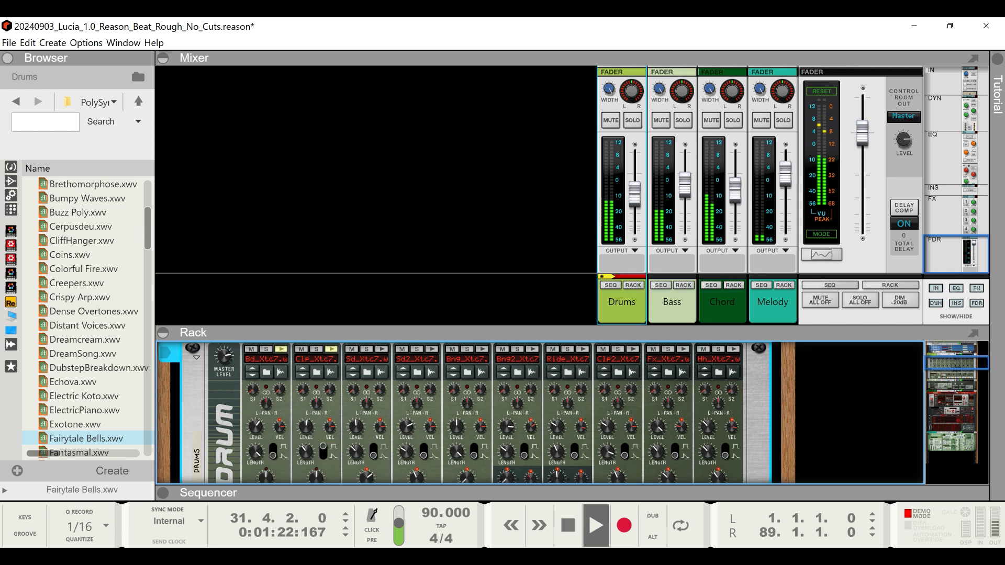
# - Balance the mixer with Bass at -4.23 dB, Chord at -11.40 dB and Melody slightly lower, then stop playback and return to the sequencer
pyautogui.click(685, 181)
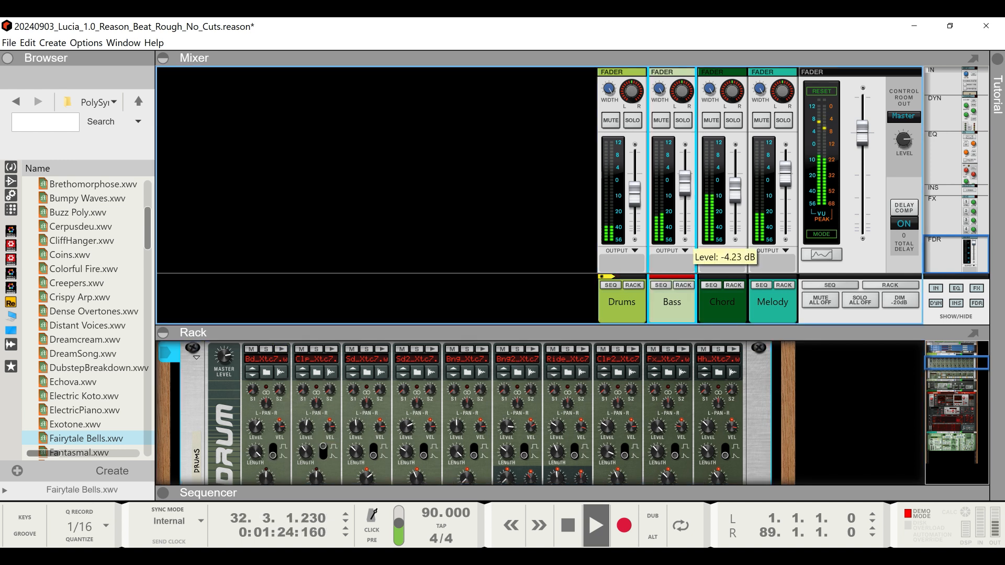
pyautogui.click(735, 185)
pyautogui.moveTo(735, 195); pyautogui.dragTo(735, 195)
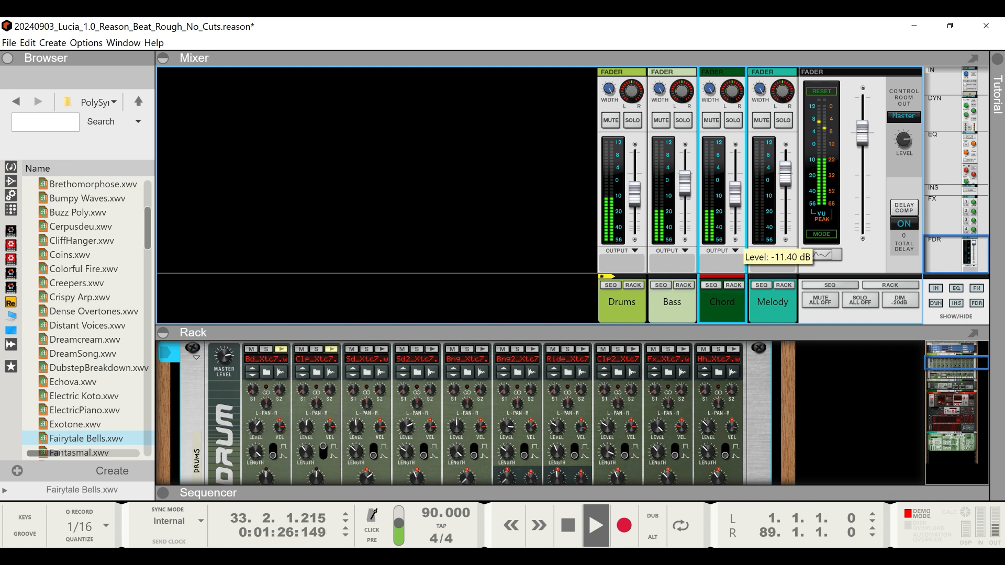
pyautogui.moveTo(785, 173); pyautogui.dragTo(785, 180)
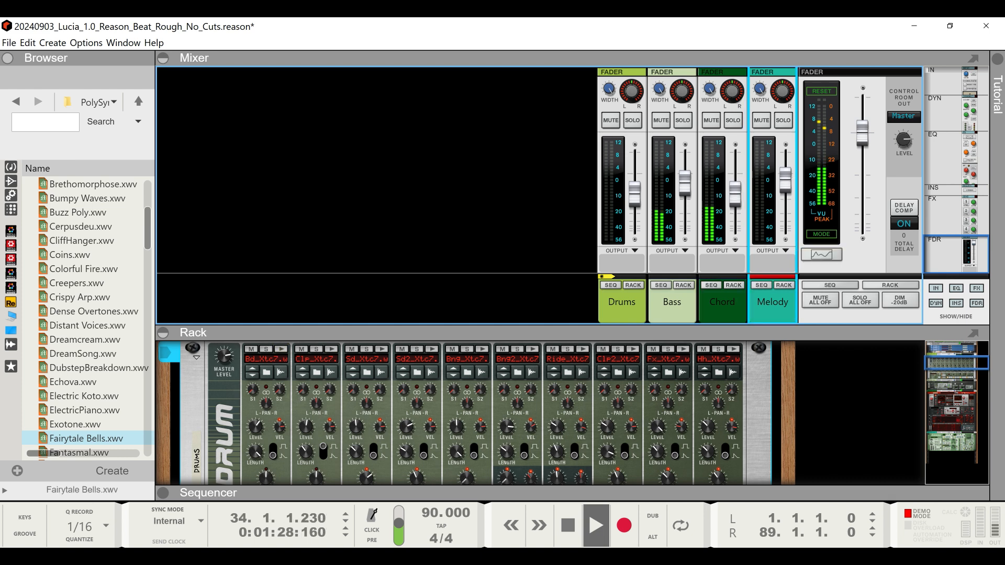
pyautogui.press('space')
pyautogui.press('F7')
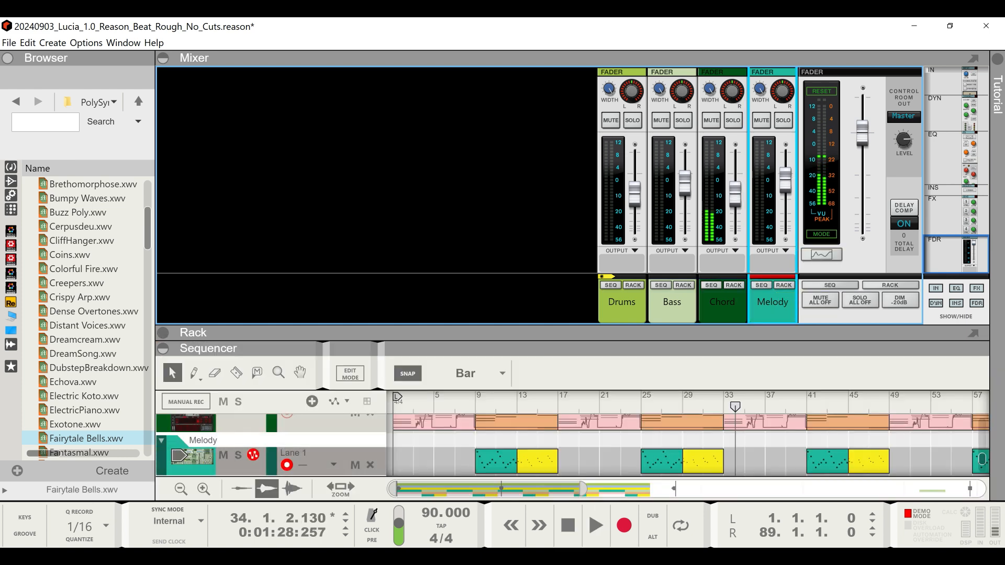